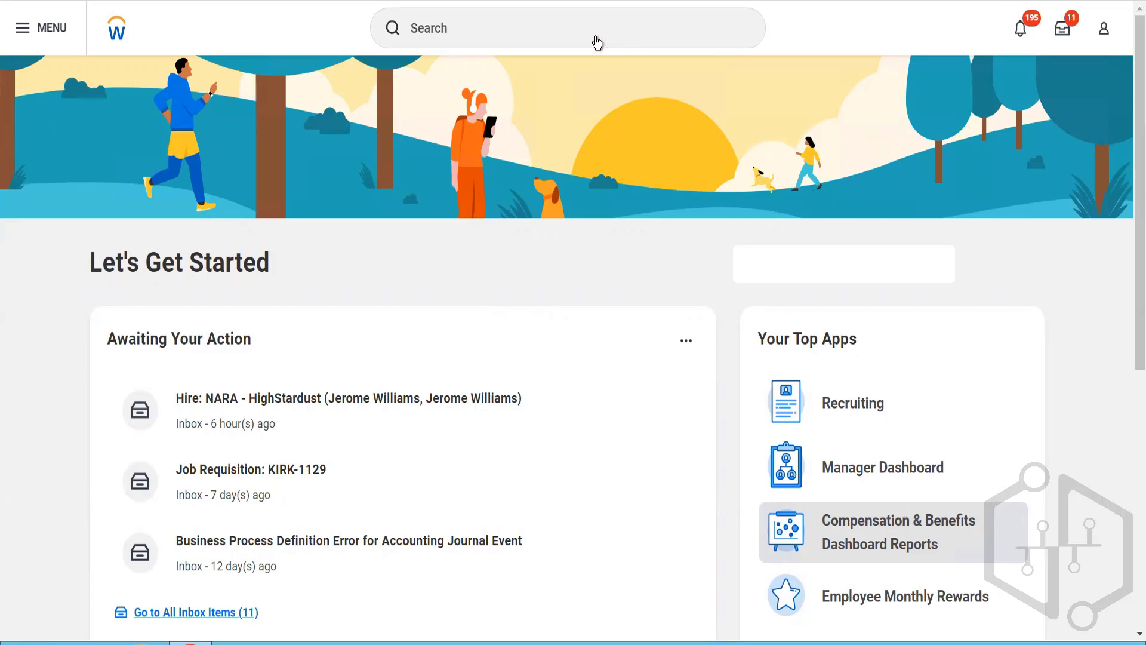
# Step: Find the Customer Contract Event (Default Definition) business process with the search "Bp: Customer Contract", open it and expand its security group restrictions
pyautogui.click(597, 42)
pyautogui.write('Bp:')
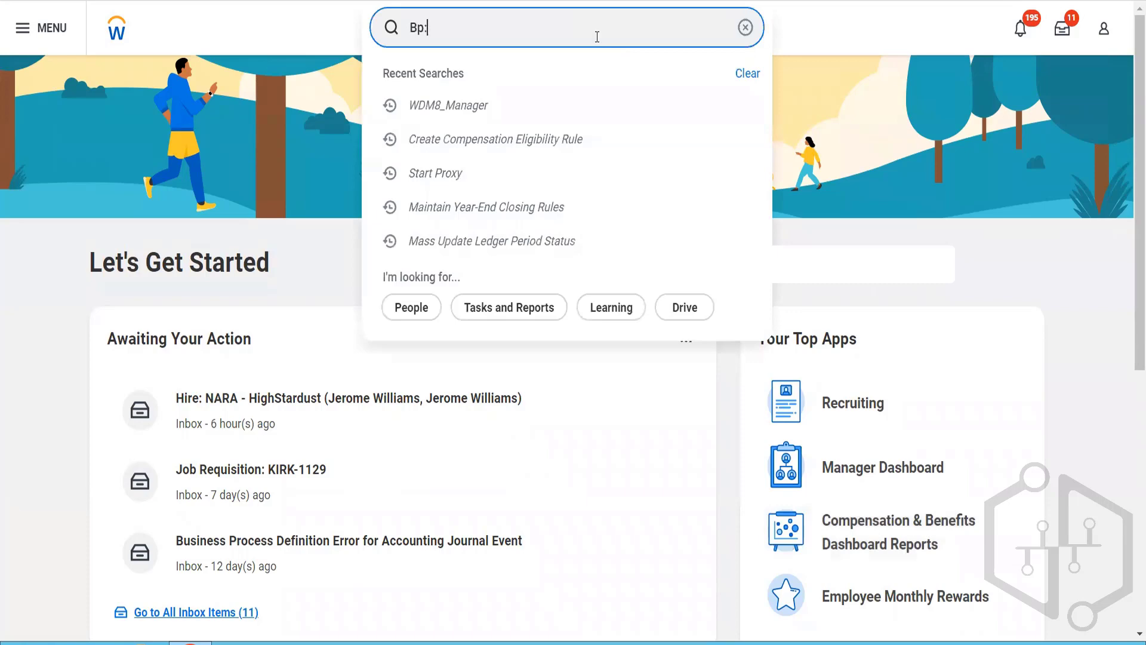
pyautogui.write(' Customer Contract')
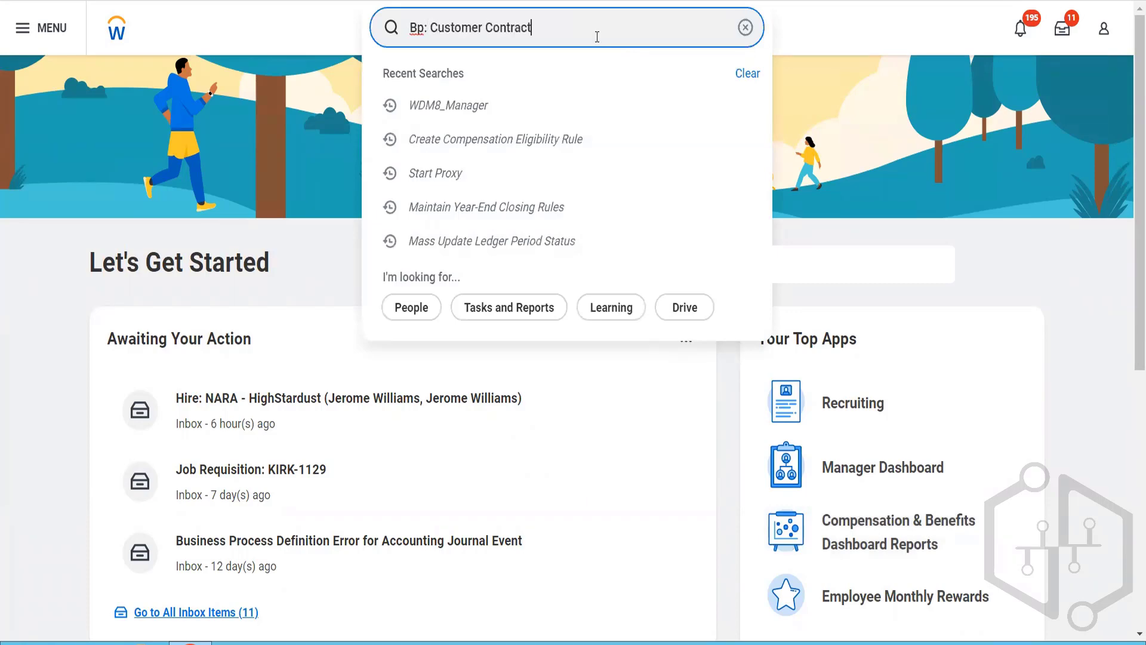
pyautogui.press('Return')
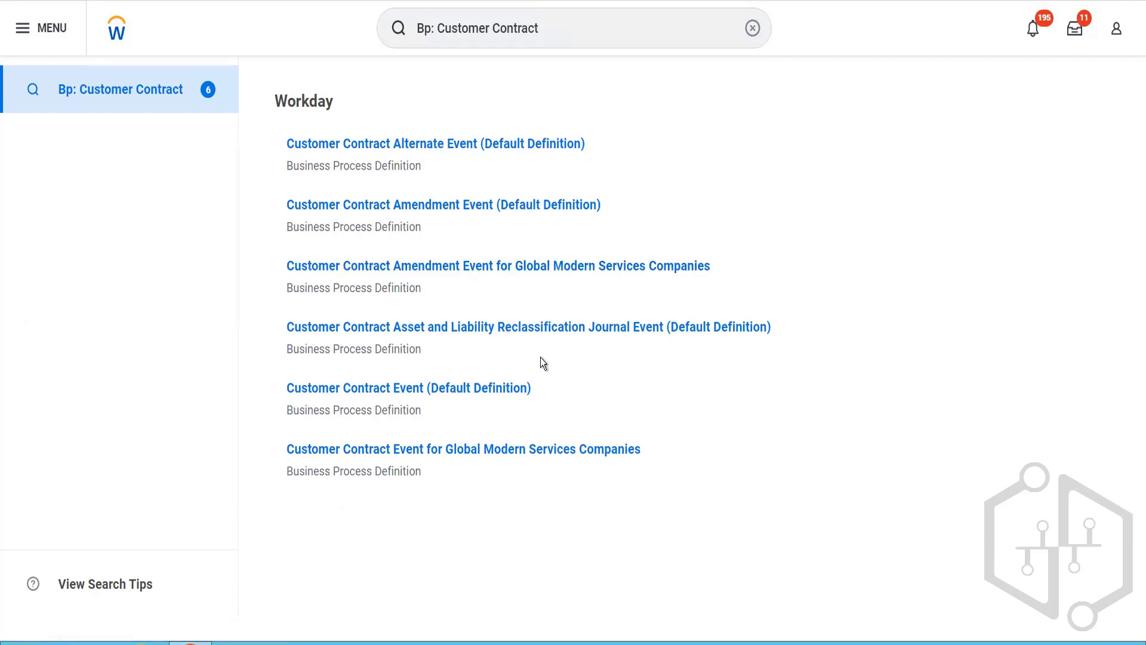
pyautogui.click(474, 389)
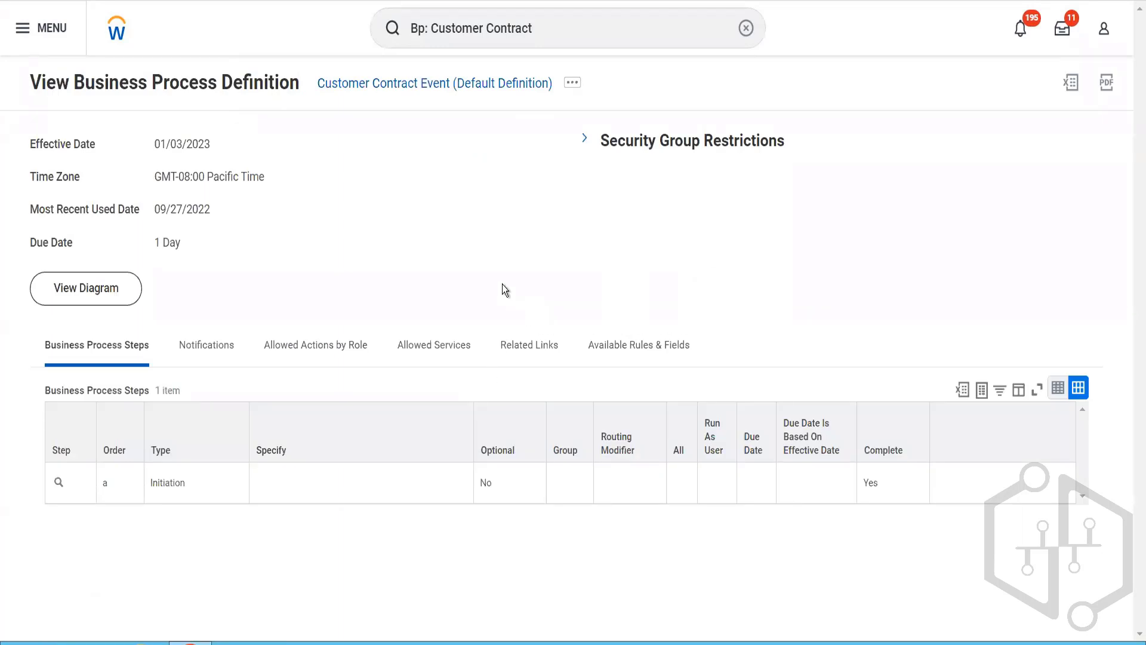
pyautogui.click(507, 345)
pyautogui.click(586, 140)
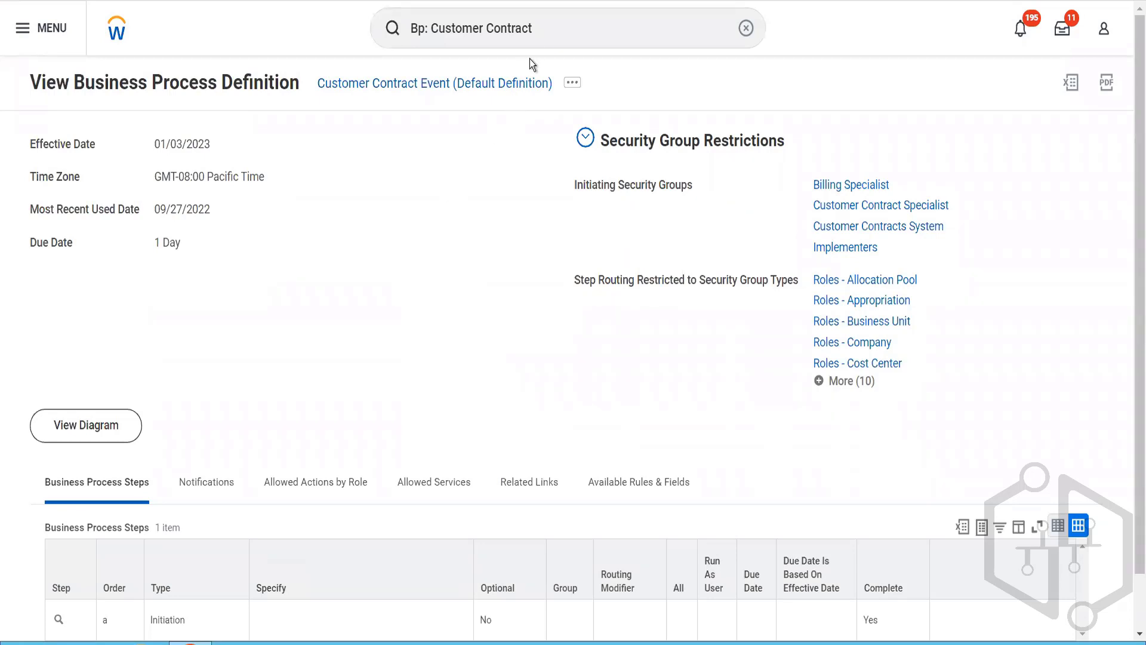
# Step: Search for "cr cust contra" and open the Create Customer Contract task
pyautogui.click(545, 33)
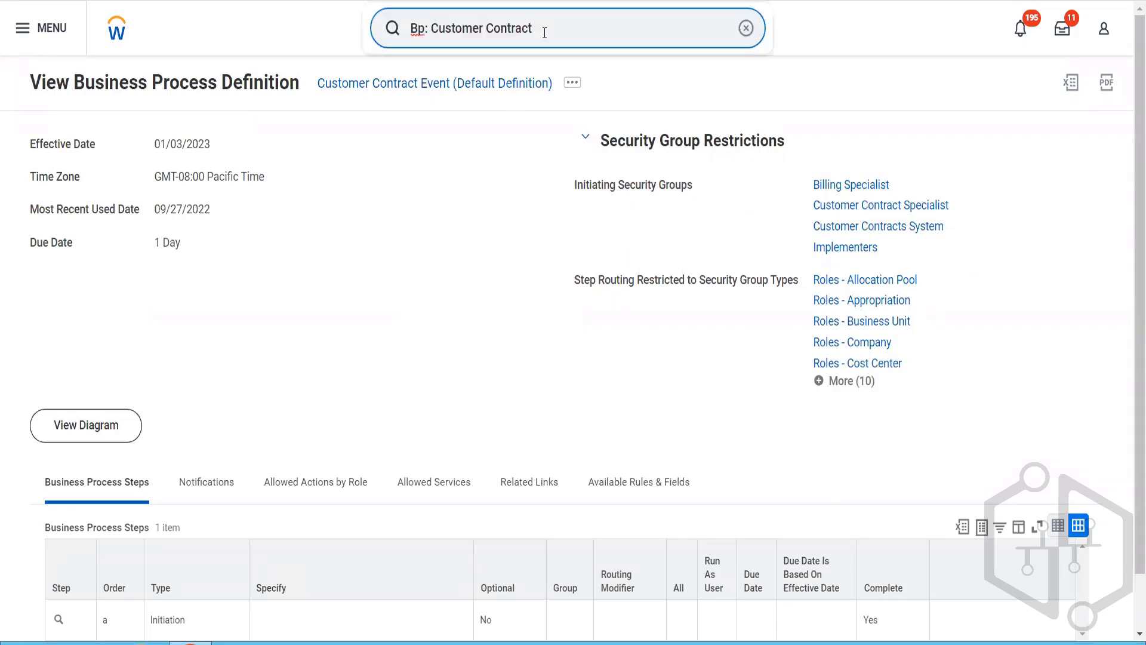
pyautogui.moveTo(544, 33); pyautogui.dragTo(375, 47)
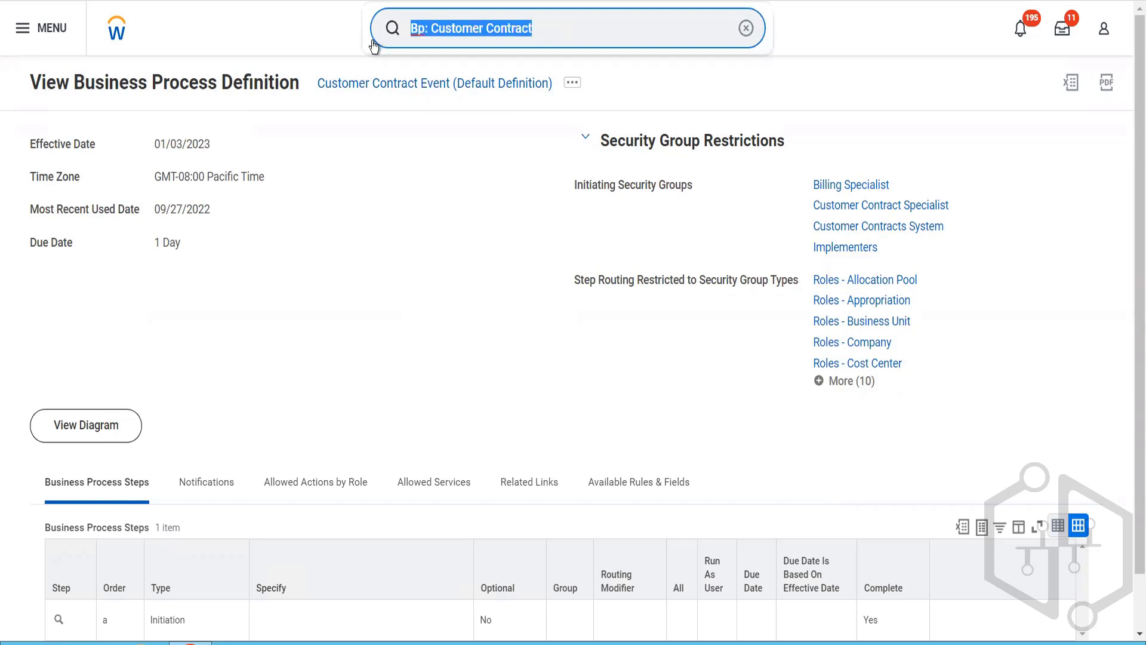
pyautogui.write('cr cu')
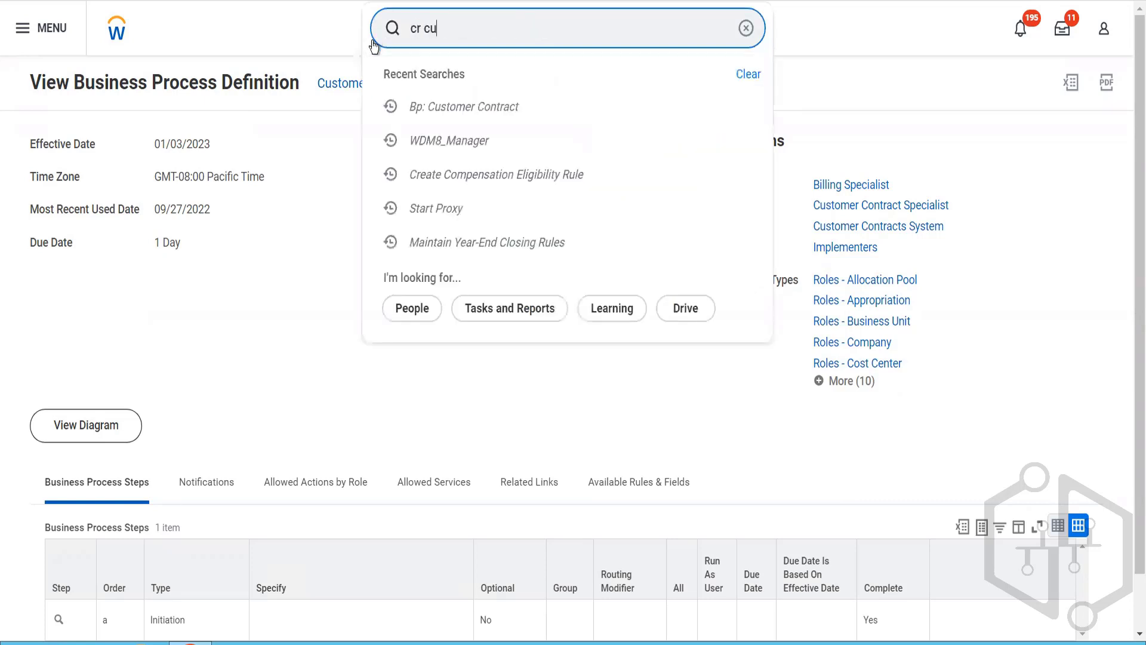
pyautogui.write('st c')
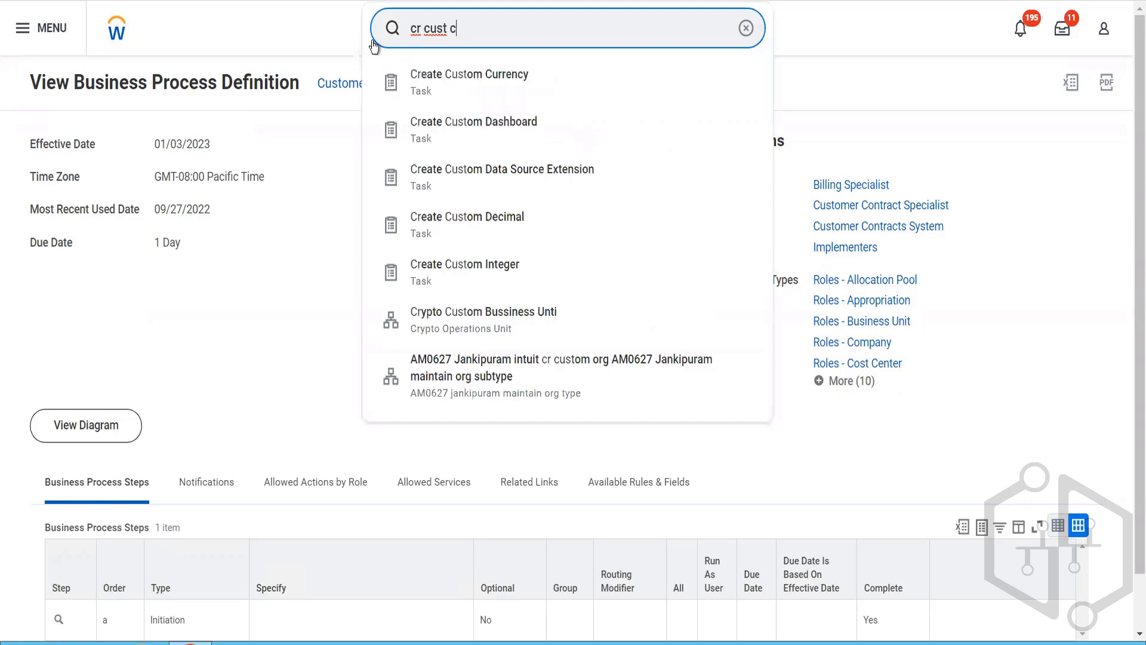
pyautogui.write('ontra')
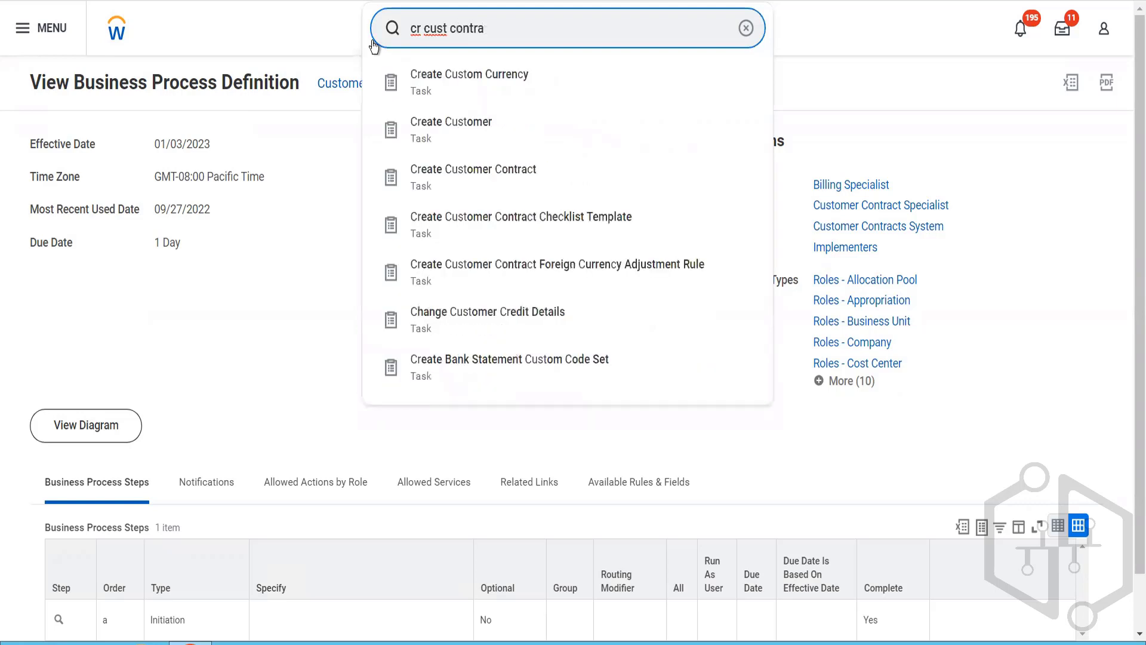
pyautogui.click(461, 91)
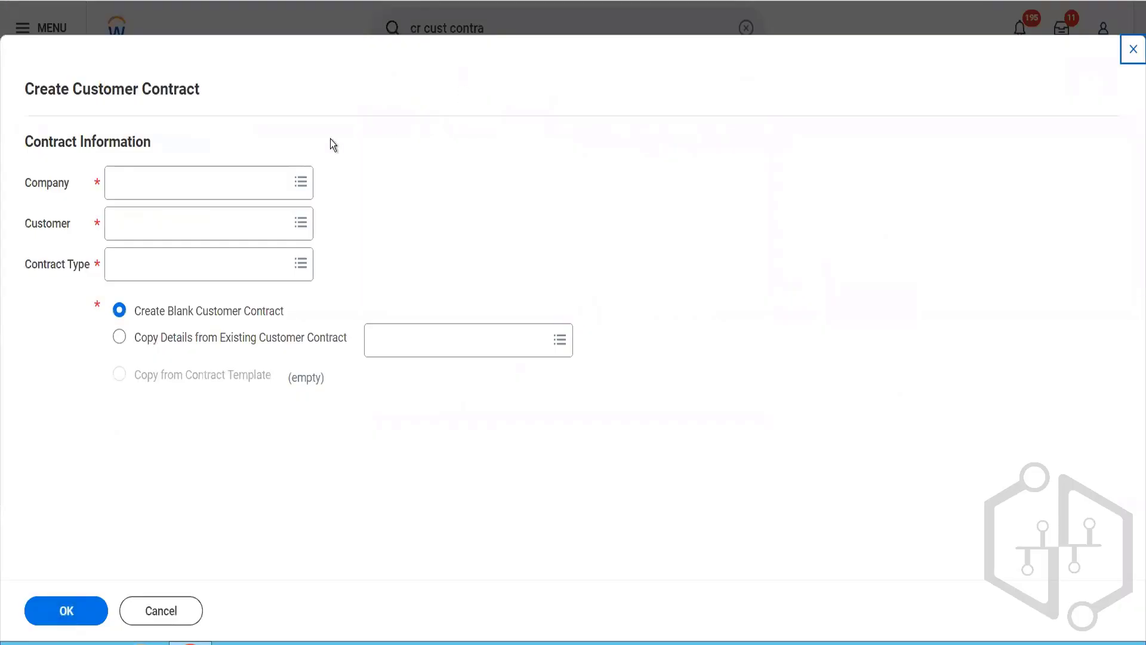
# Step: Set the contract's company to BGC Blinkit Grocery Delivery and its customer to Reliance Hotels
pyautogui.click(204, 178)
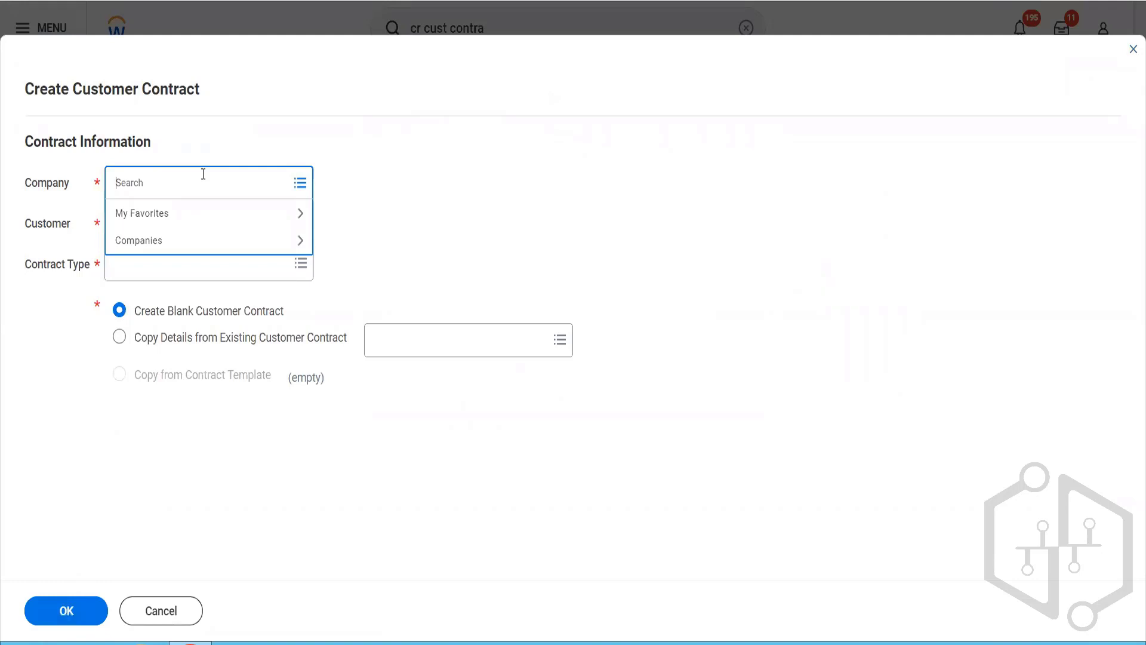
pyautogui.write('bgc')
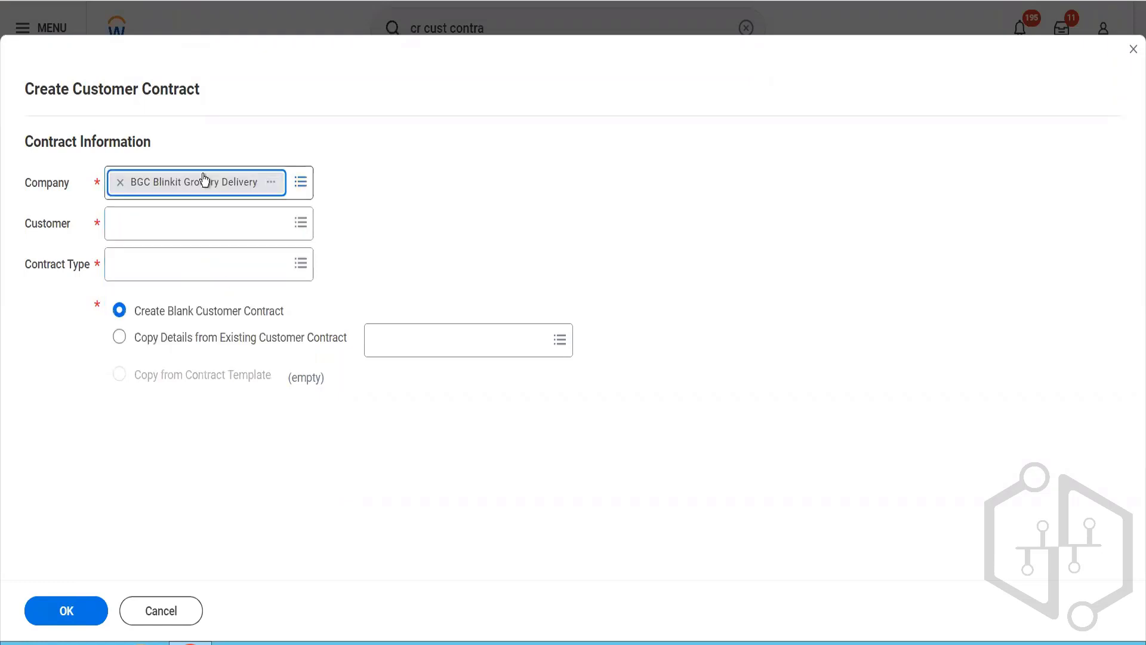
pyautogui.click(163, 227)
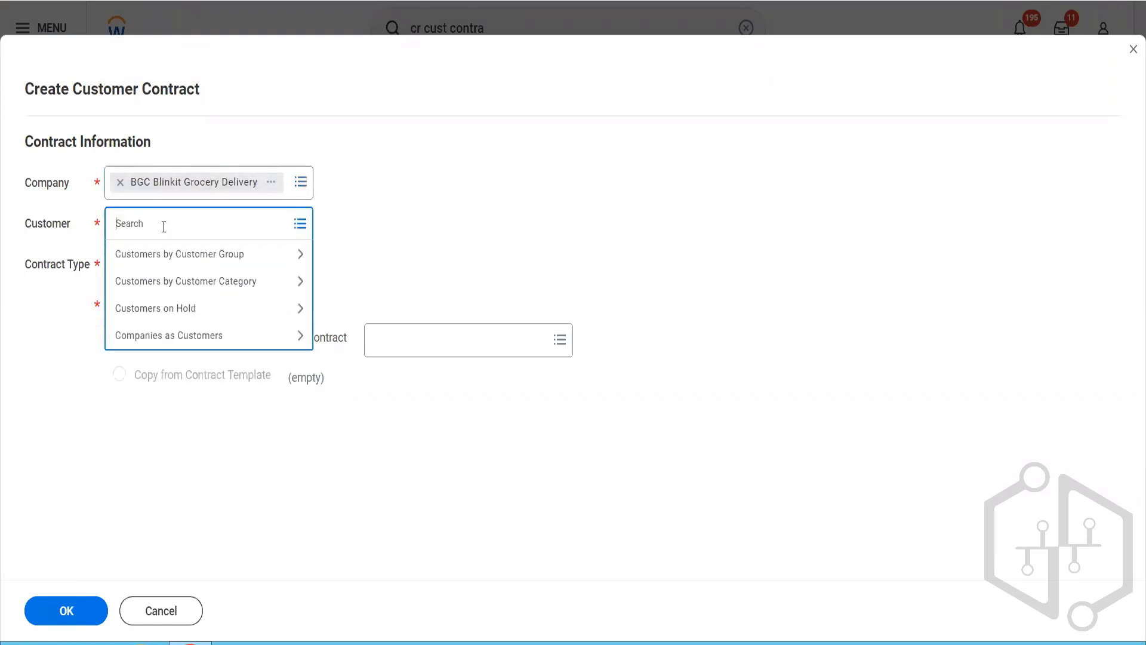
pyautogui.write('rel hotel')
pyautogui.press('Return')
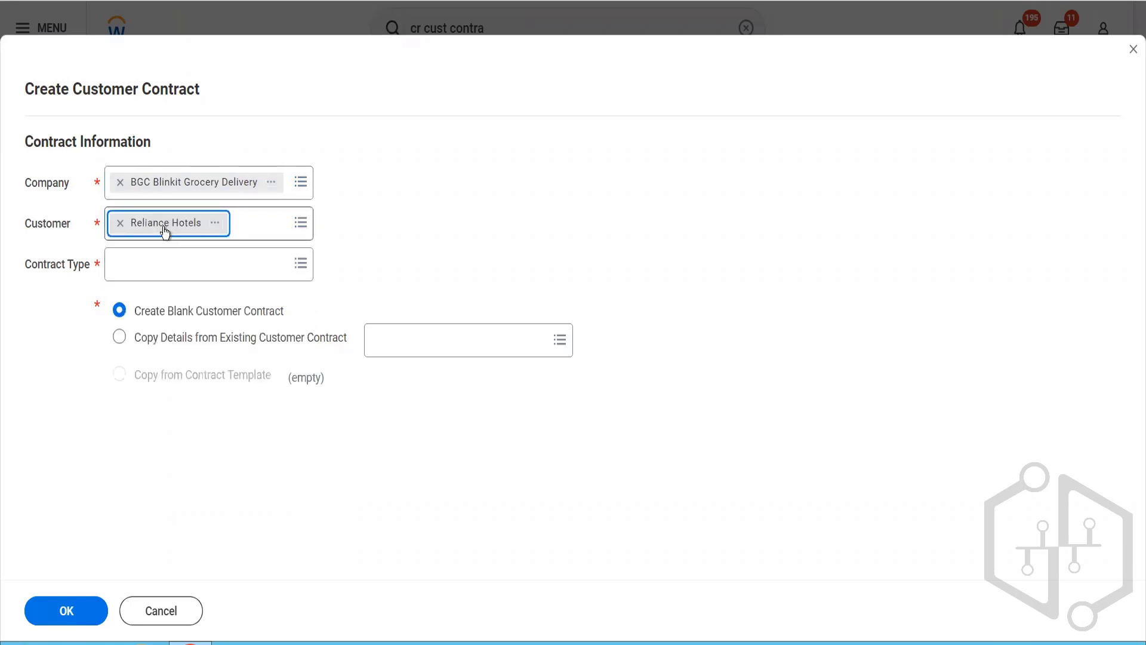
# Step: Choose the Master contract type and proceed with a blank customer contract
pyautogui.click(160, 266)
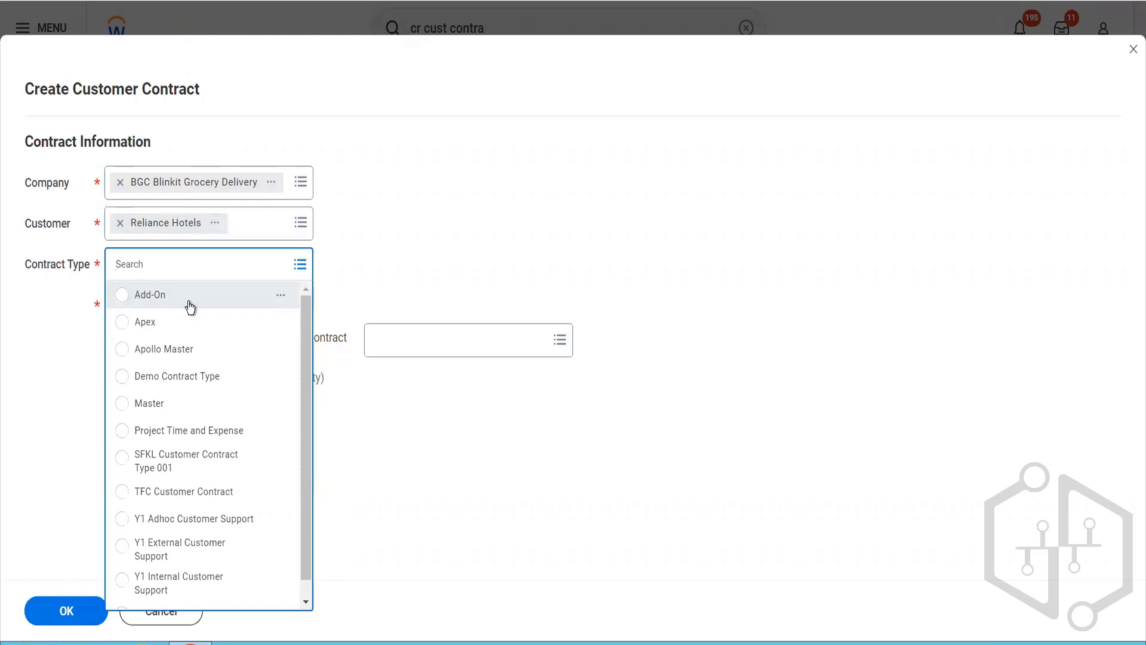
pyautogui.click(144, 413)
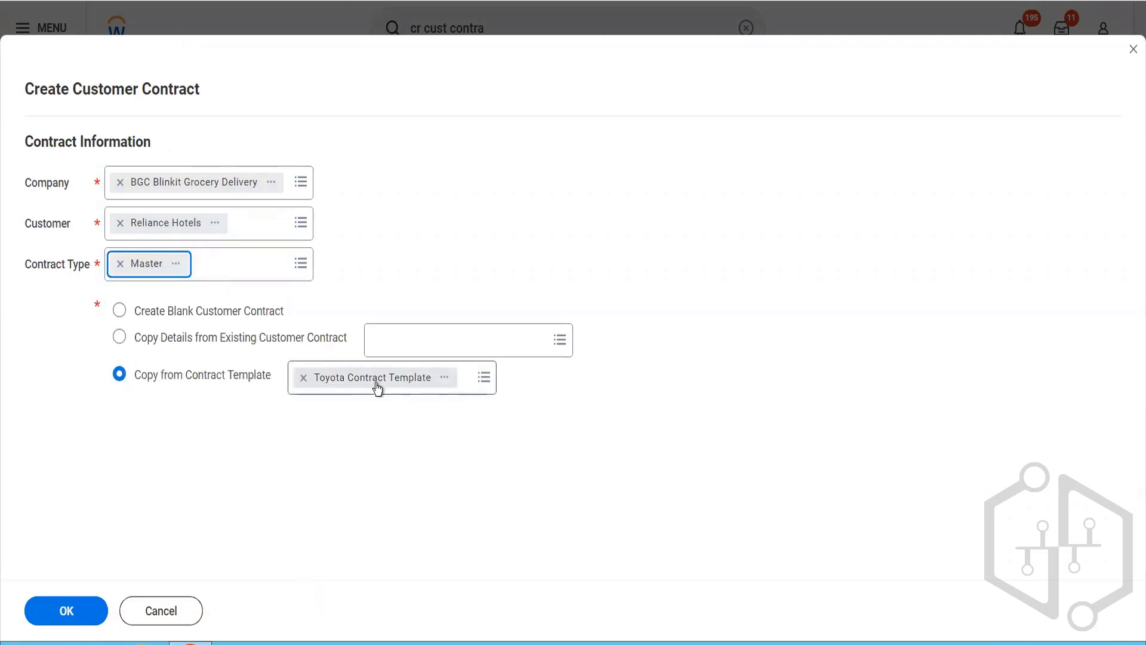
pyautogui.click(156, 312)
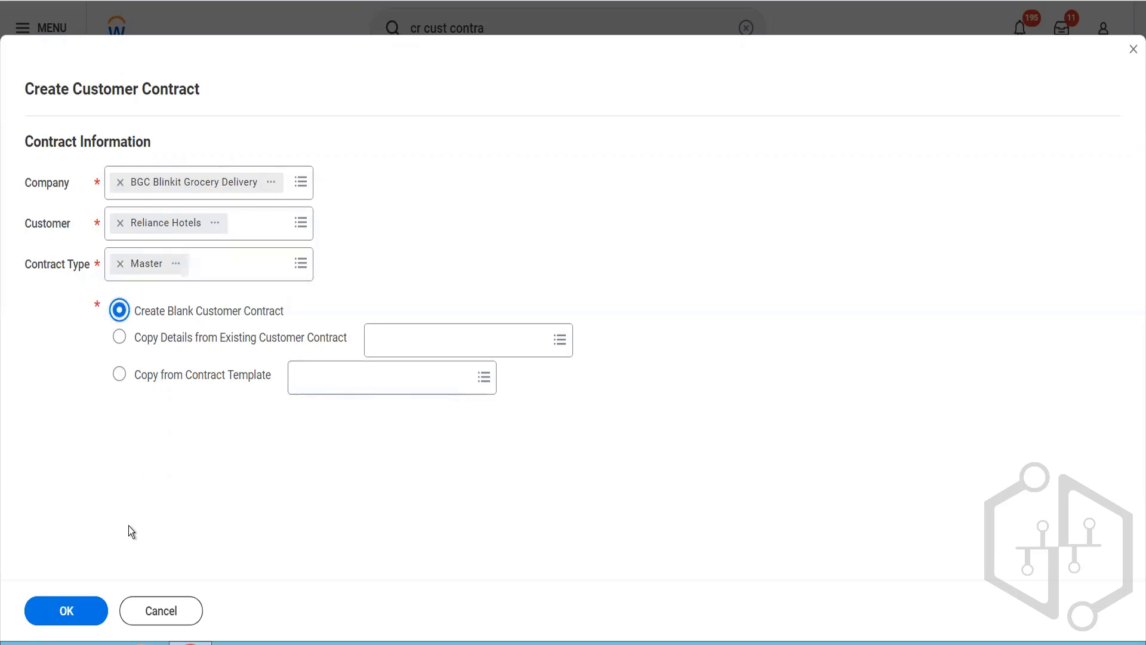
pyautogui.click(77, 611)
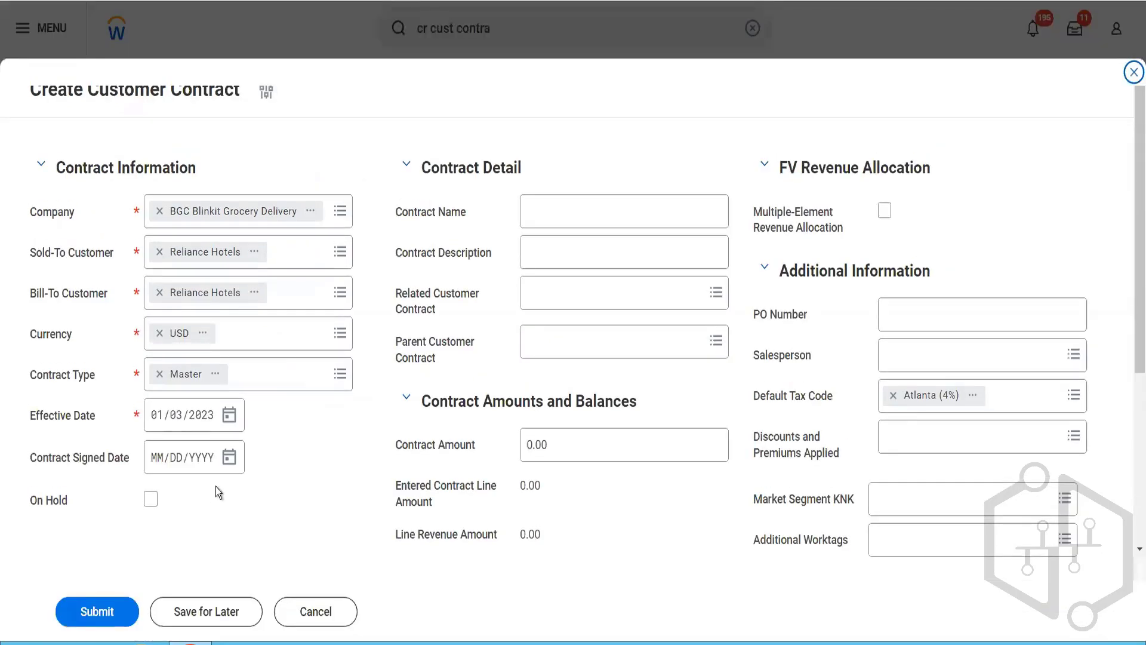
# Step: Set both the effective date and the contract signed date to 01/01/2023
pyautogui.click(180, 424)
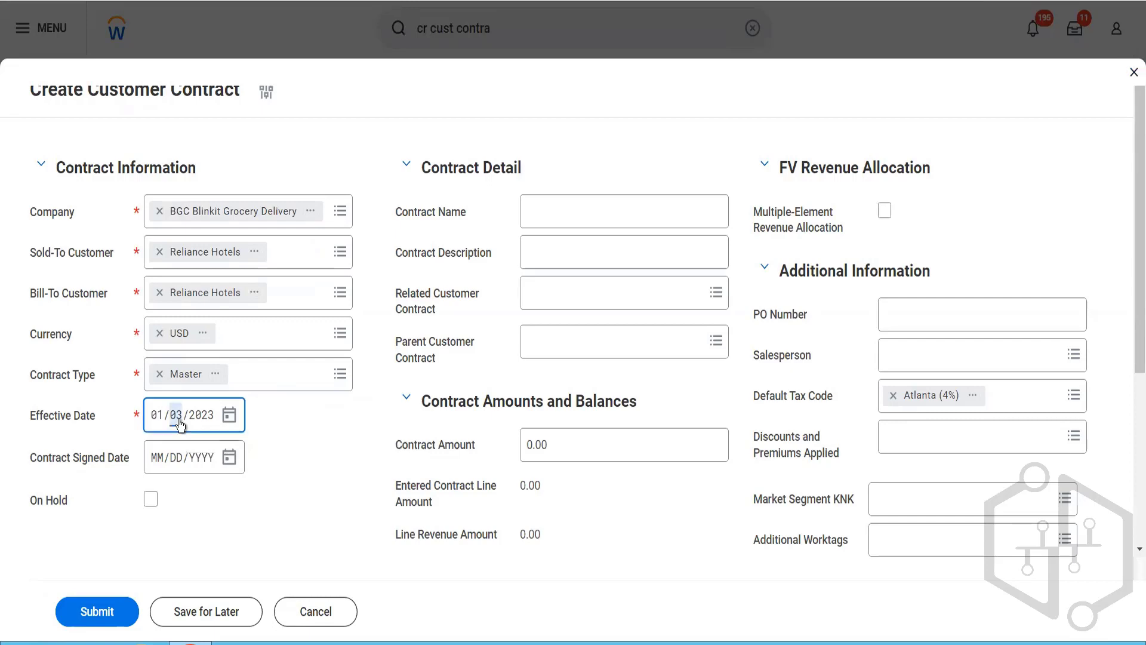
pyautogui.write('01')
pyautogui.click(148, 456)
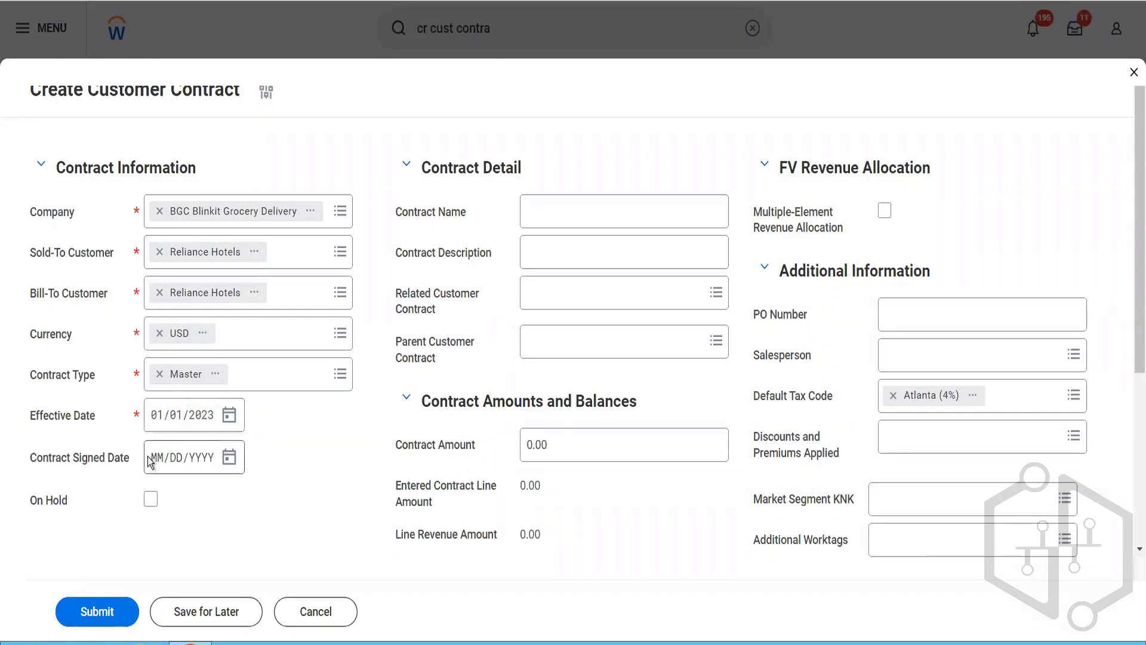
pyautogui.click(157, 464)
pyautogui.write('01/01/')
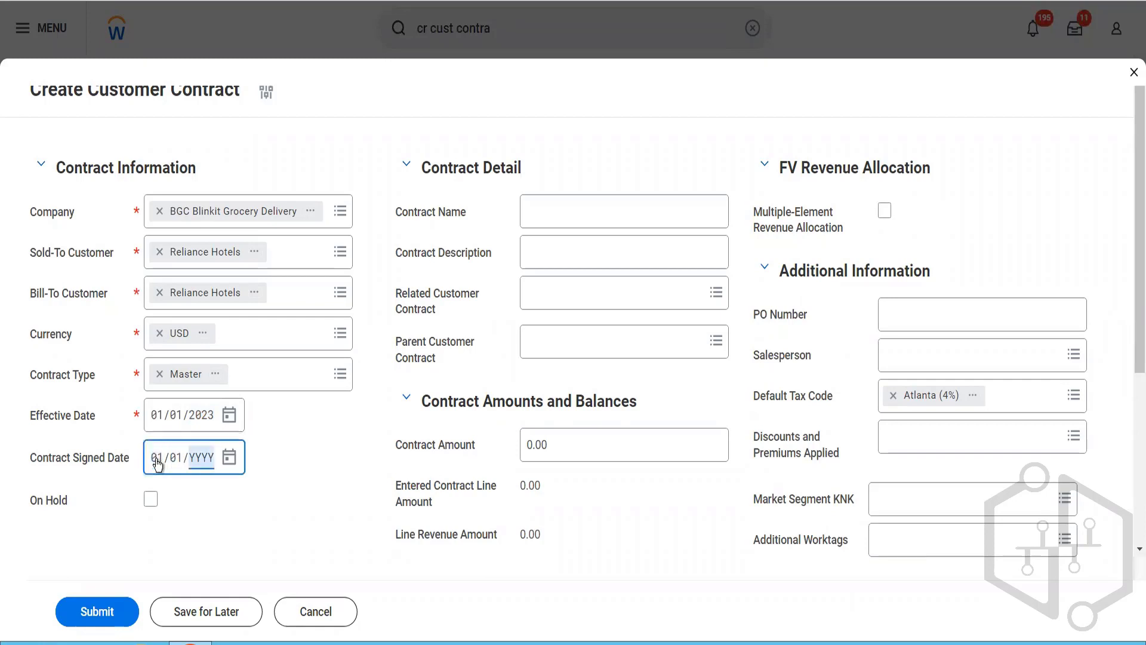
pyautogui.write('2023')
# Step: Name the contract "Blinkit First Customer Contract"
pyautogui.click(570, 227)
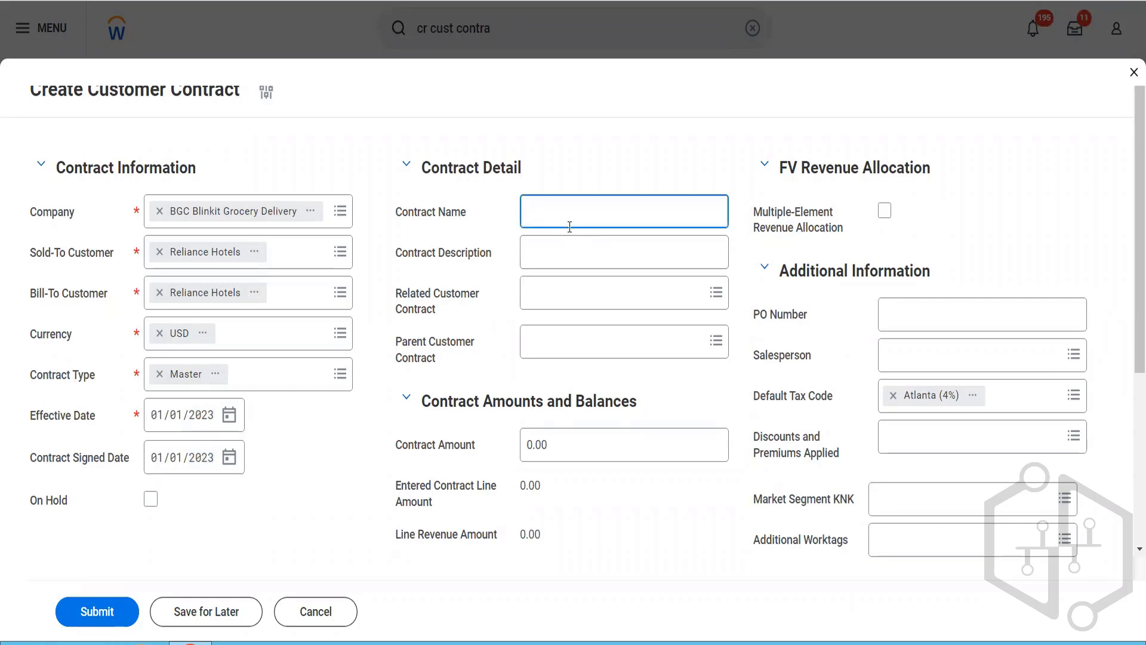
pyautogui.write('Blinnkit')
pyautogui.press('BackSpace')
pyautogui.press('BackSpace')
pyautogui.press('BackSpace')
pyautogui.write('kit First Customer')
pyautogui.write('Contract')
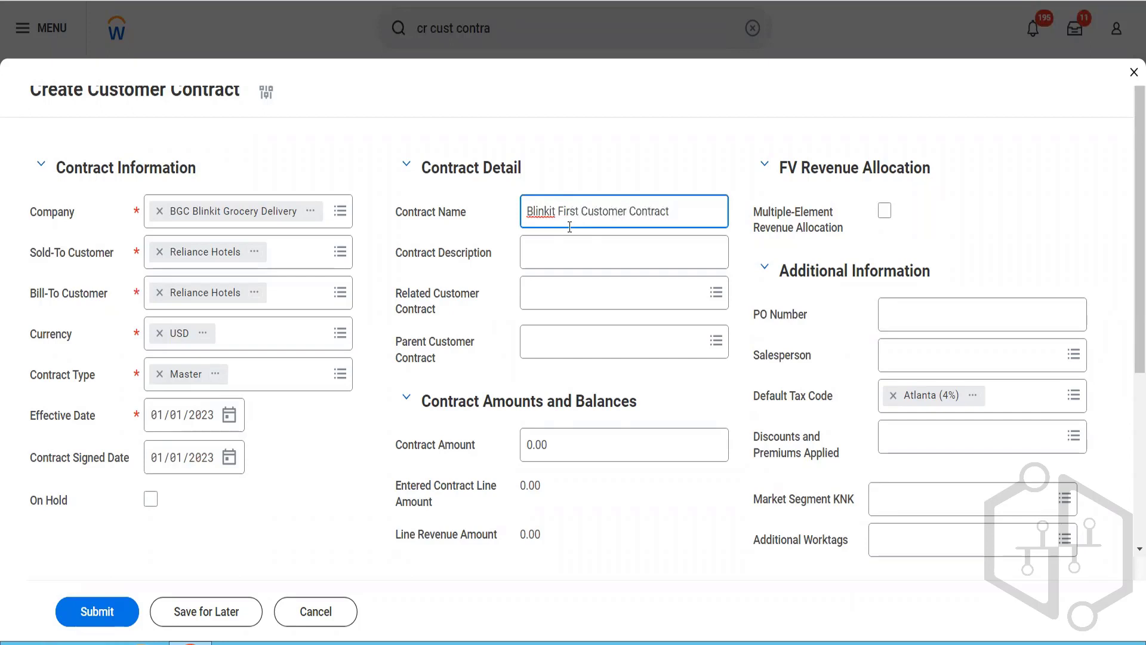
# Step: Enter the contract description "This is to test how the customer contract works in the system"
pyautogui.press('Tab')
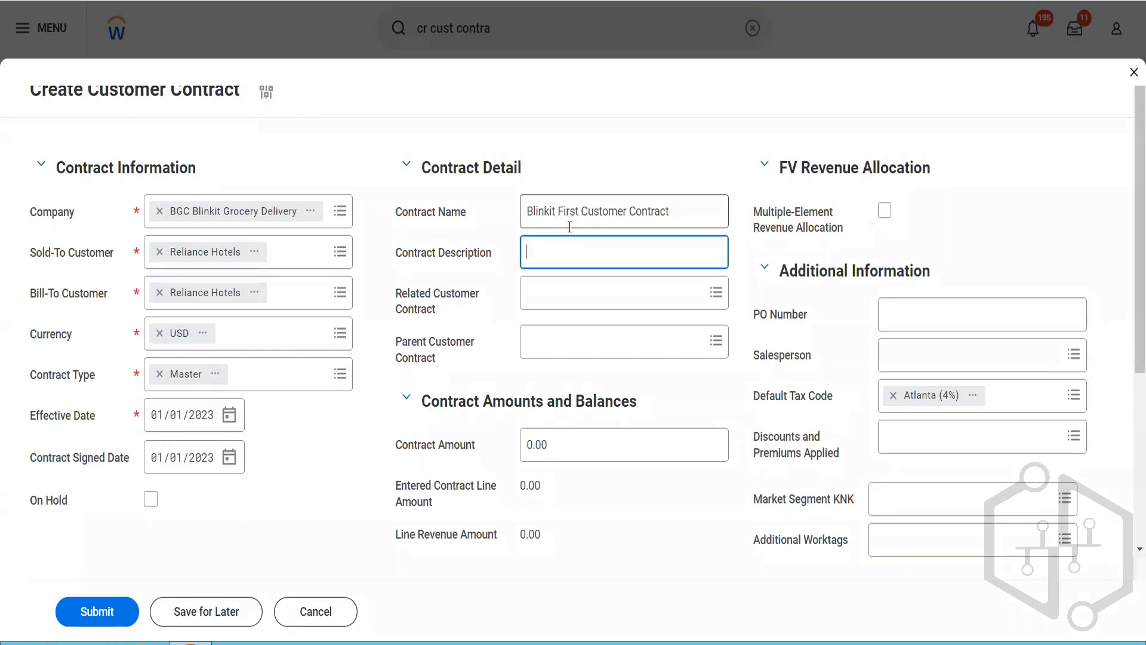
pyautogui.write('This is to test how')
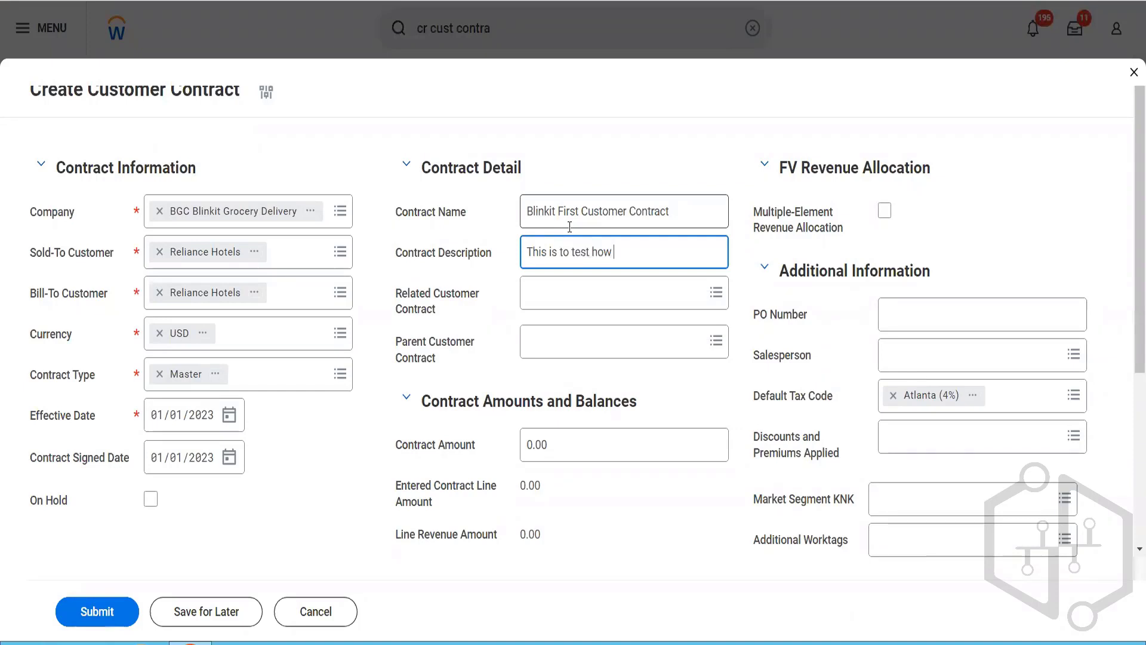
pyautogui.write(' the customer contract works ion the')
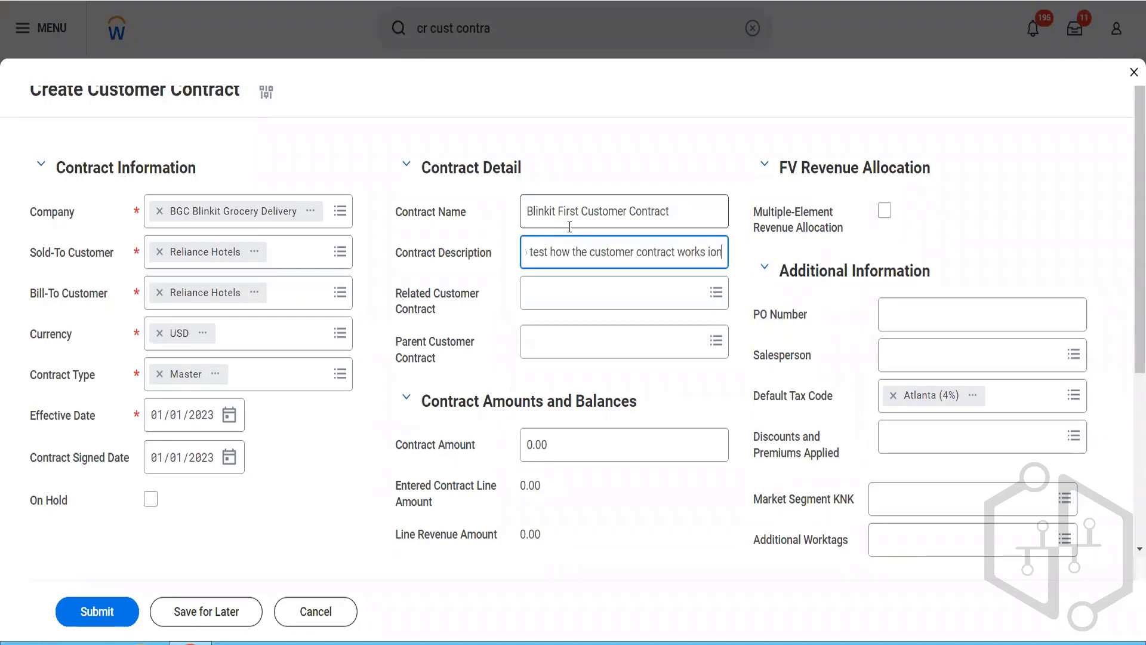
pyautogui.press('BackSpace')
pyautogui.press('BackSpace')
pyautogui.press('BackSpace')
pyautogui.press('BackSpace')
pyautogui.press('BackSpace')
pyautogui.press('BackSpace')
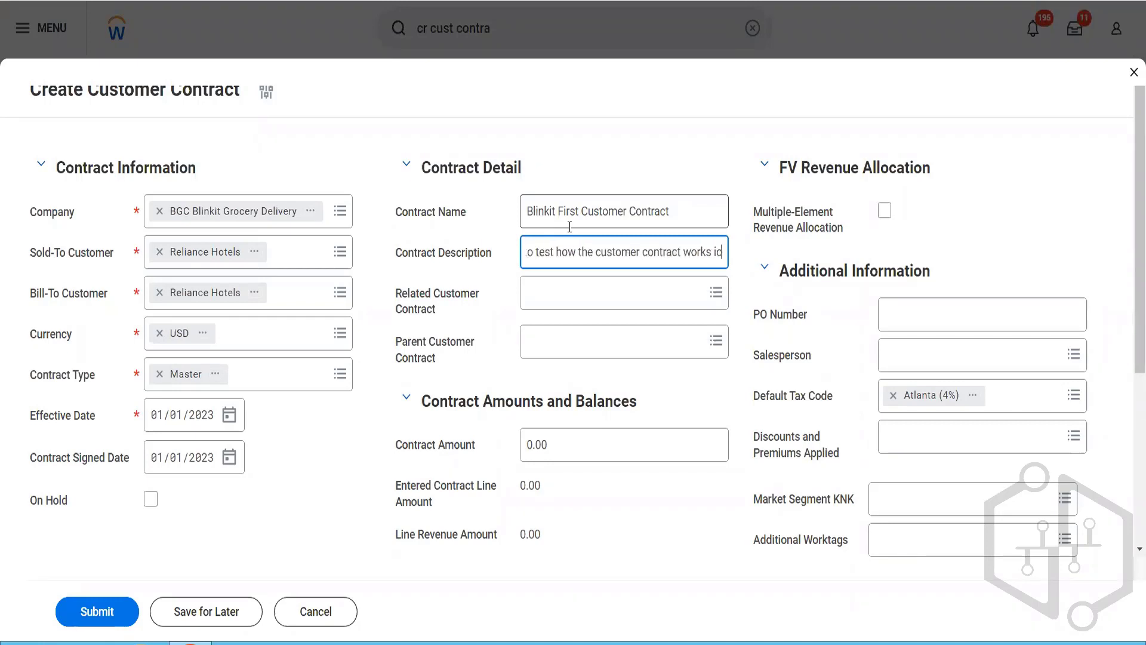
pyautogui.write('n the system')
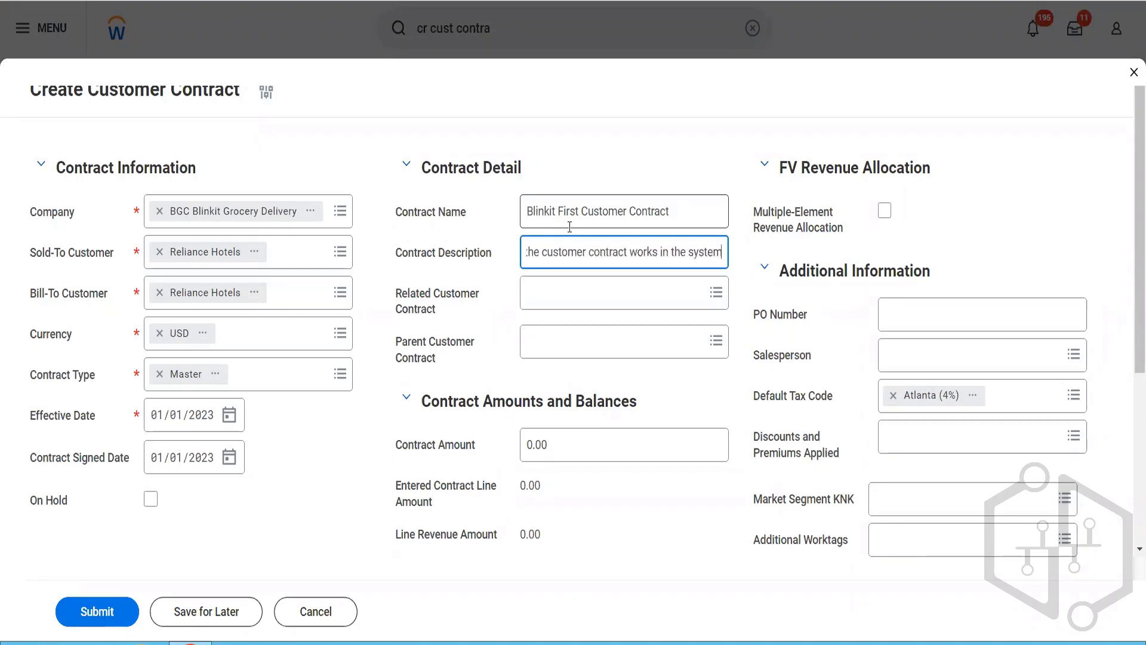
pyautogui.press('Tab')
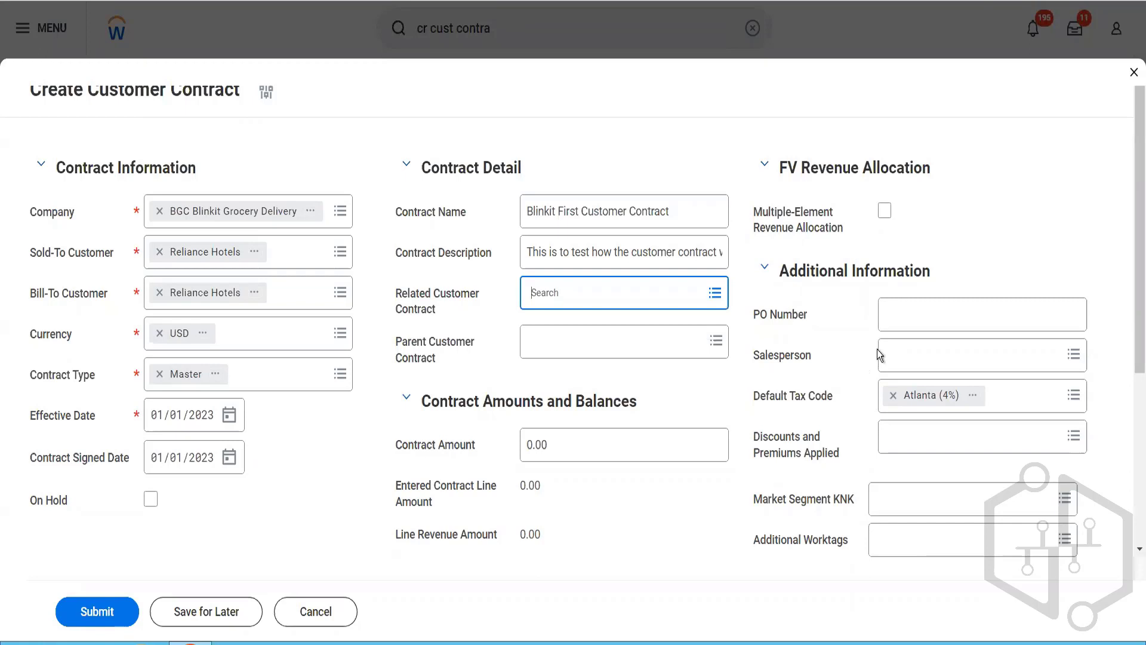
# Step: Fill in the contract's PO number and assign the salesperson in the additional information
pyautogui.click(909, 324)
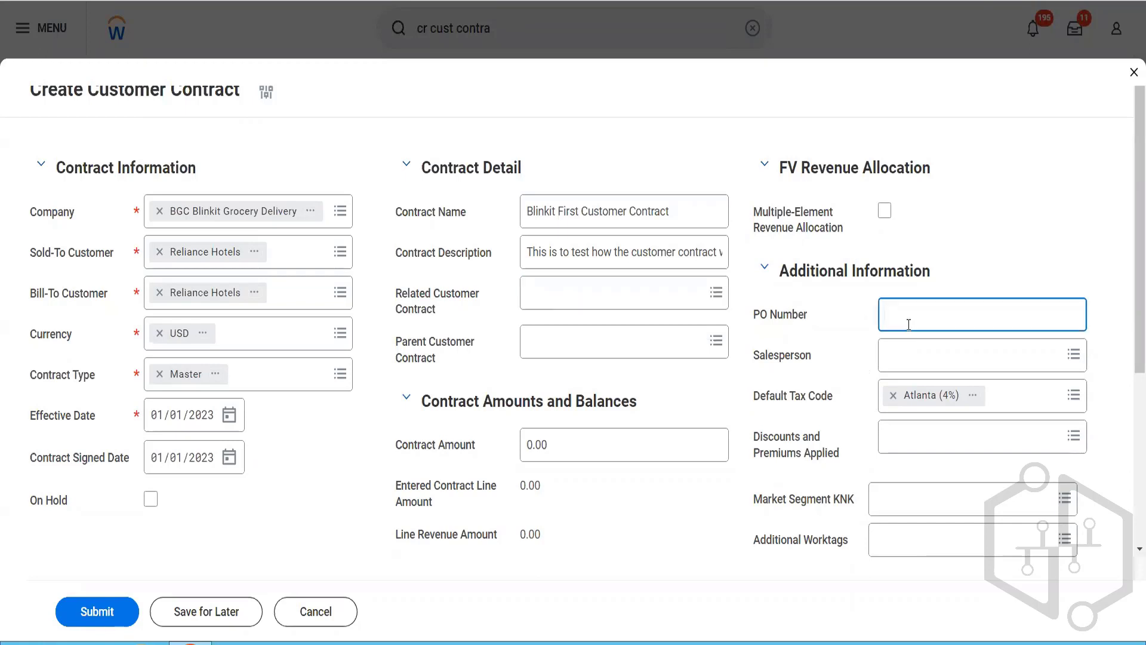
pyautogui.write('454545365')
pyautogui.click(905, 360)
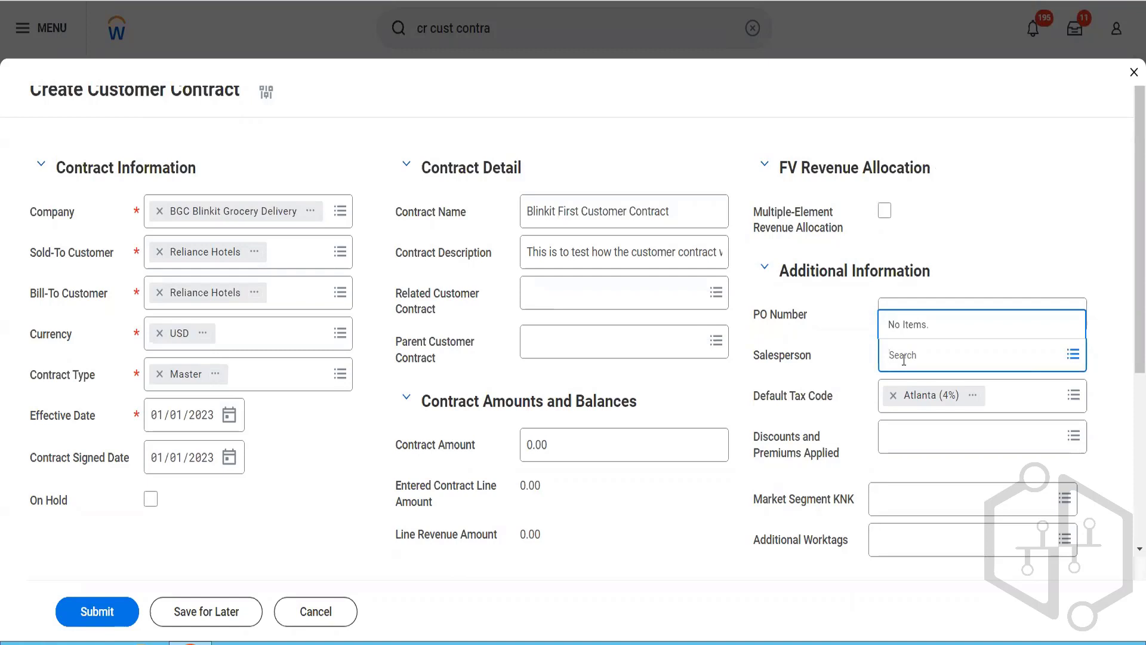
pyautogui.write('ter rer')
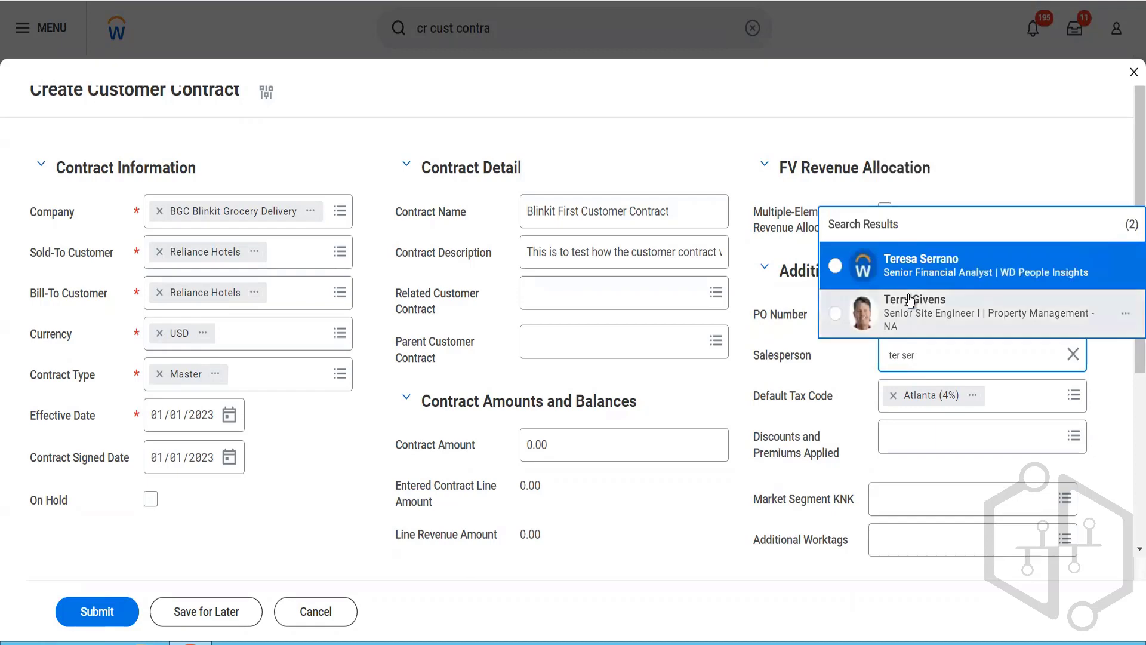
pyautogui.click(913, 275)
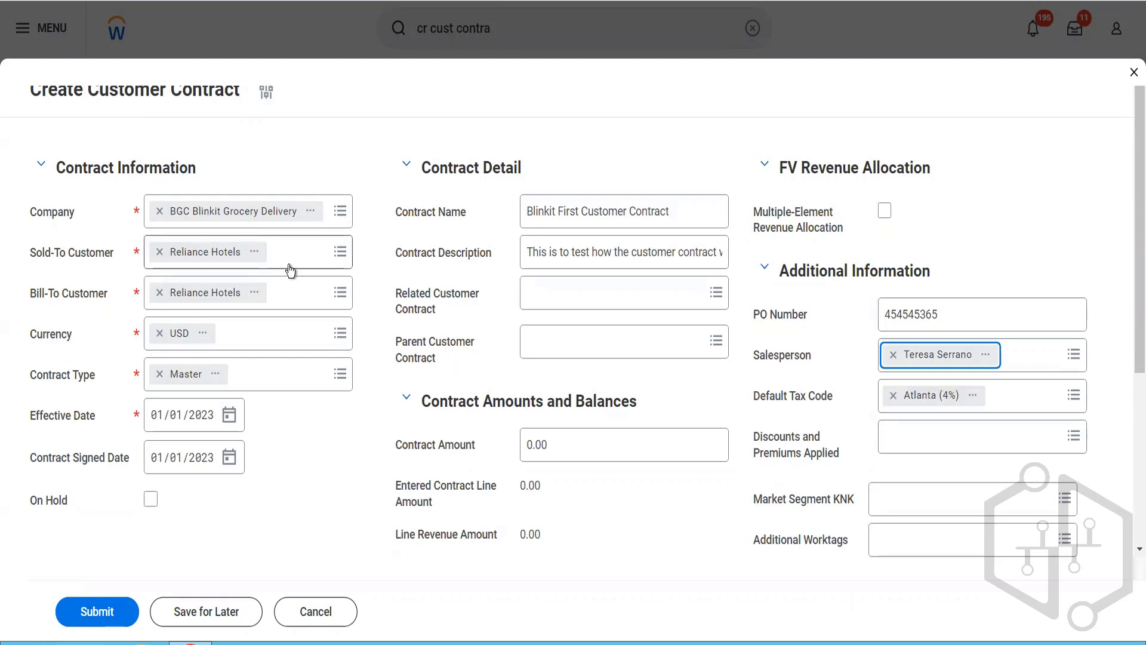
# Step: Clear the contract's default tax code
pyautogui.click(893, 397)
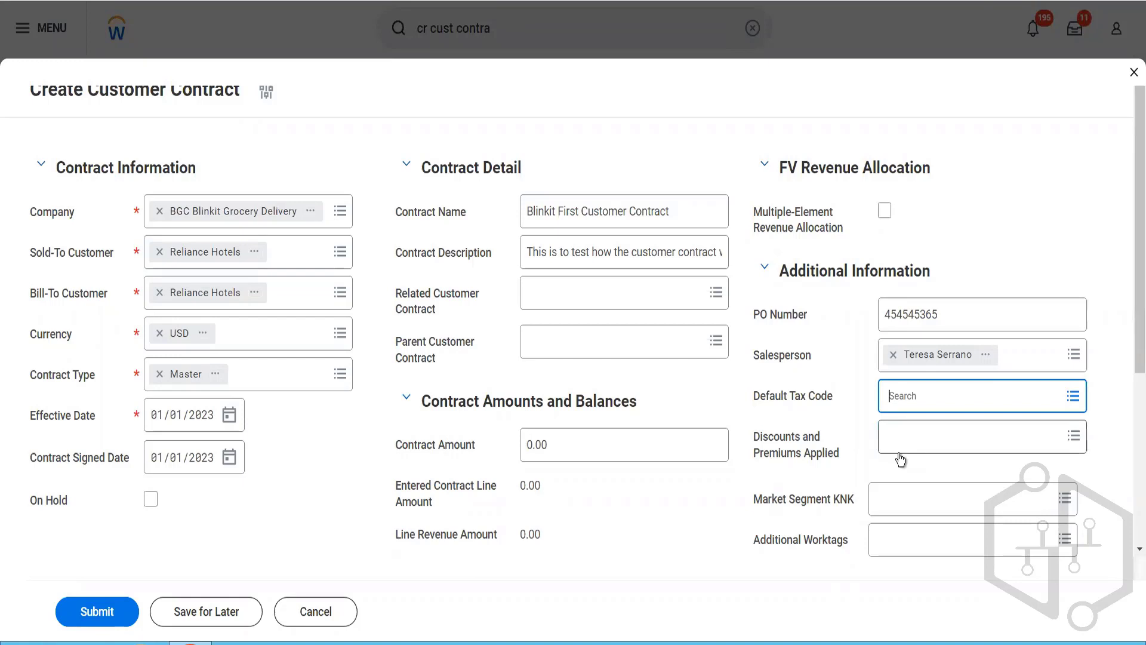
# Step: Set the contract amount to 12,000.00
pyautogui.click(558, 457)
pyautogui.moveTo(558, 457); pyautogui.dragTo(519, 459)
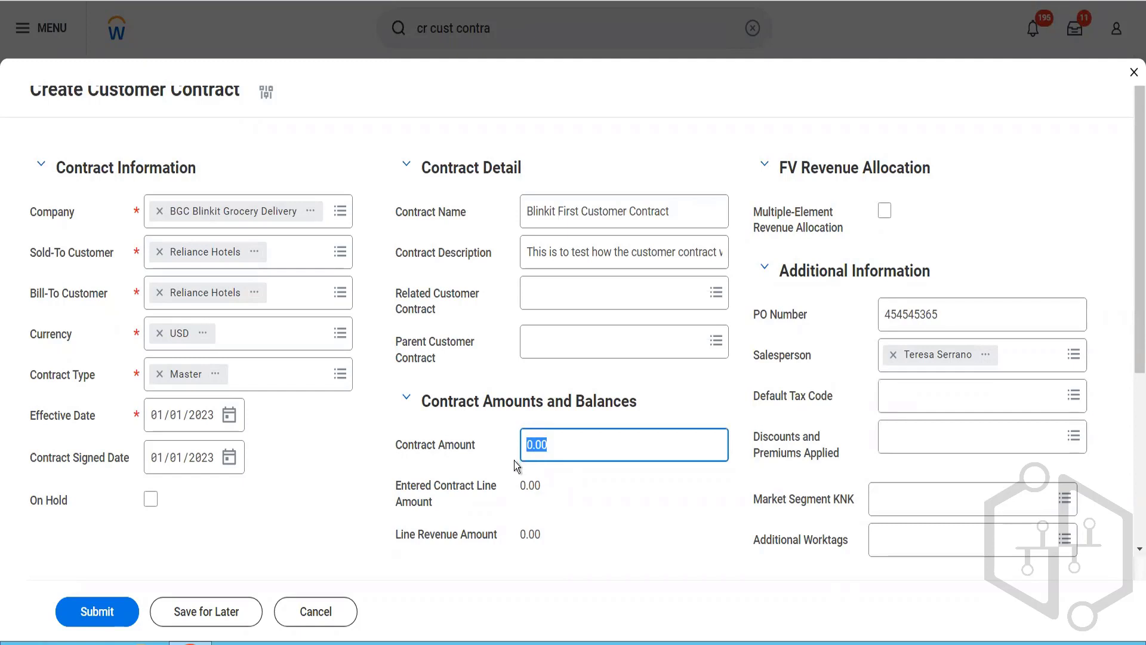
pyautogui.write('12000')
pyautogui.press('Tab')
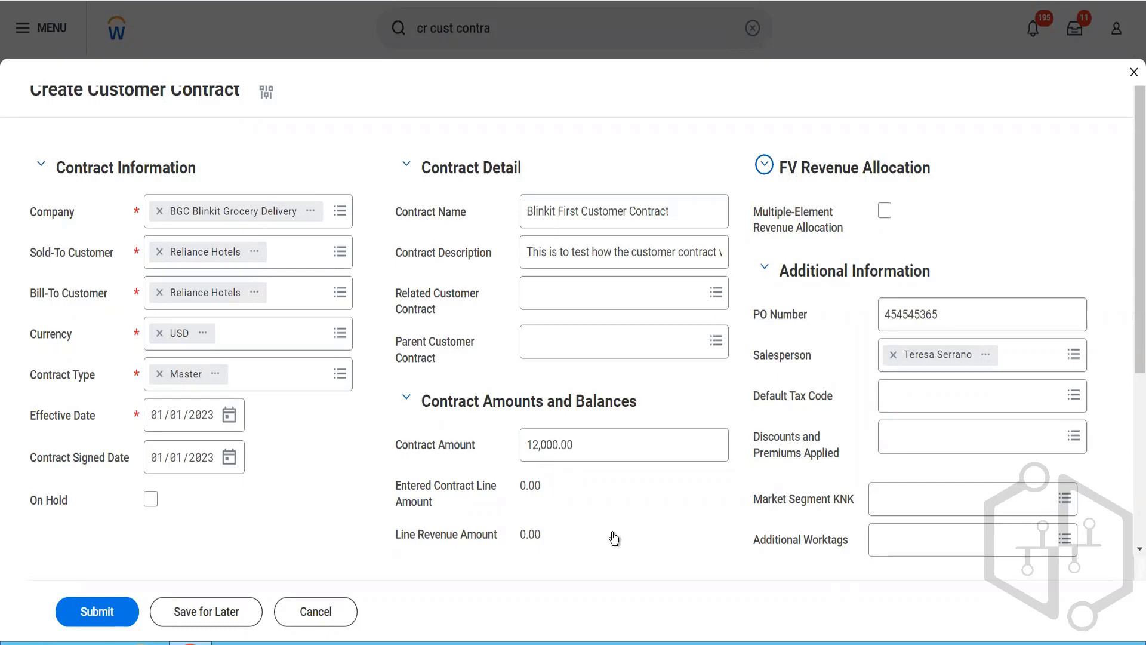
# Step: Look through the worktag types available for the contract's additional worktags without selecting one
pyautogui.scroll(-3, 613, 535)
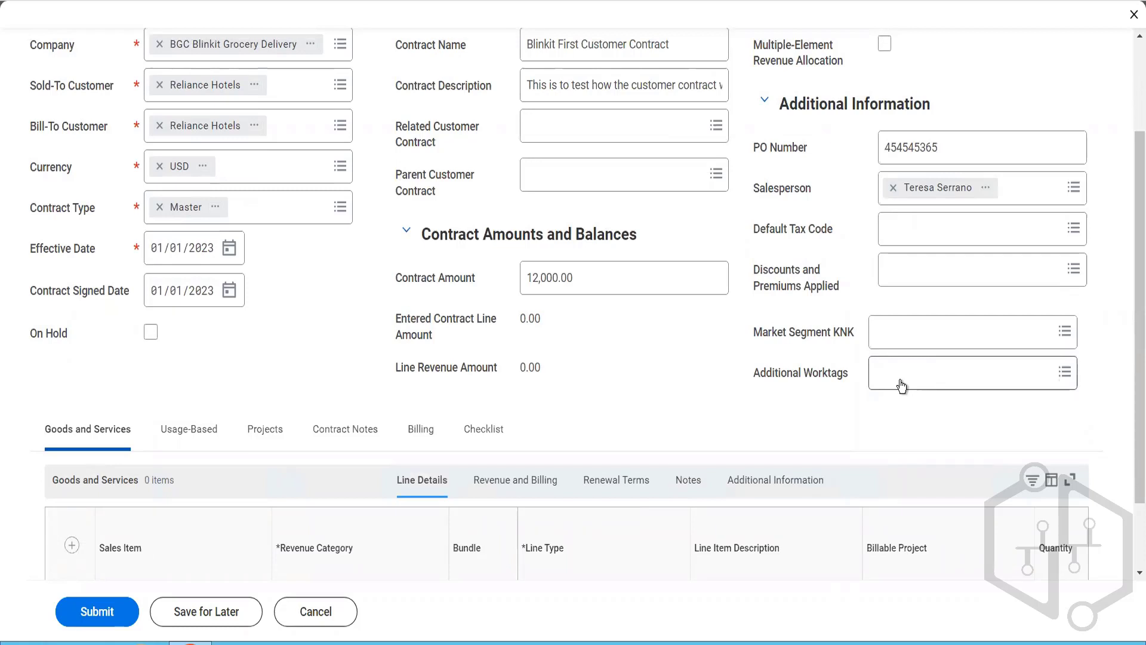
pyautogui.click(902, 386)
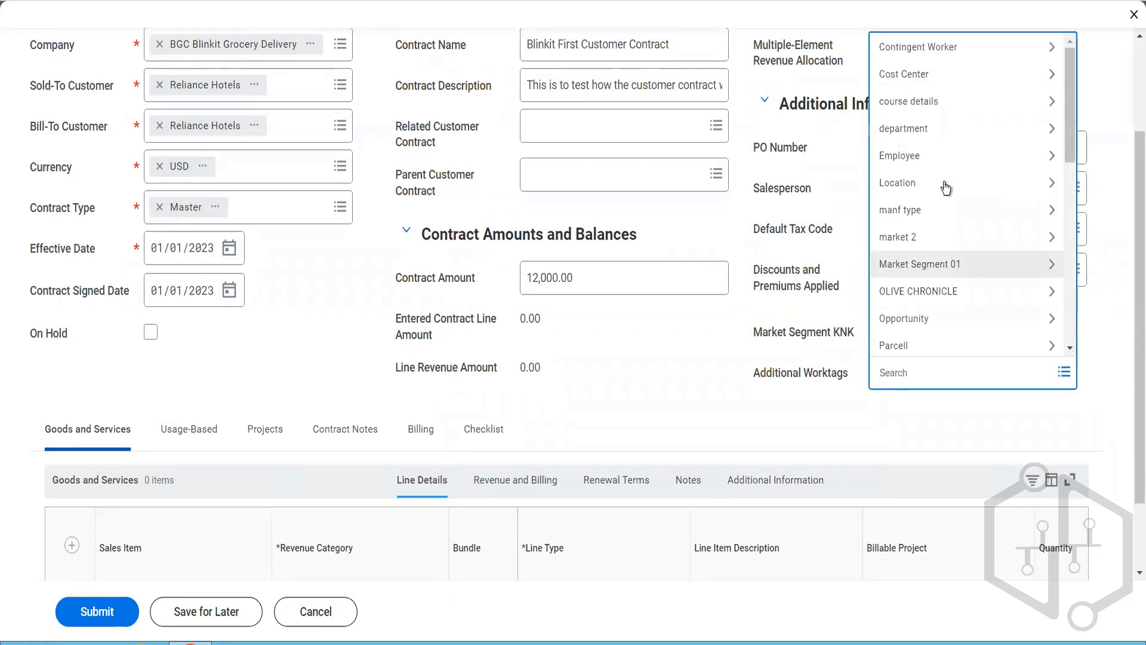
pyautogui.scroll(-10, 959, 253)
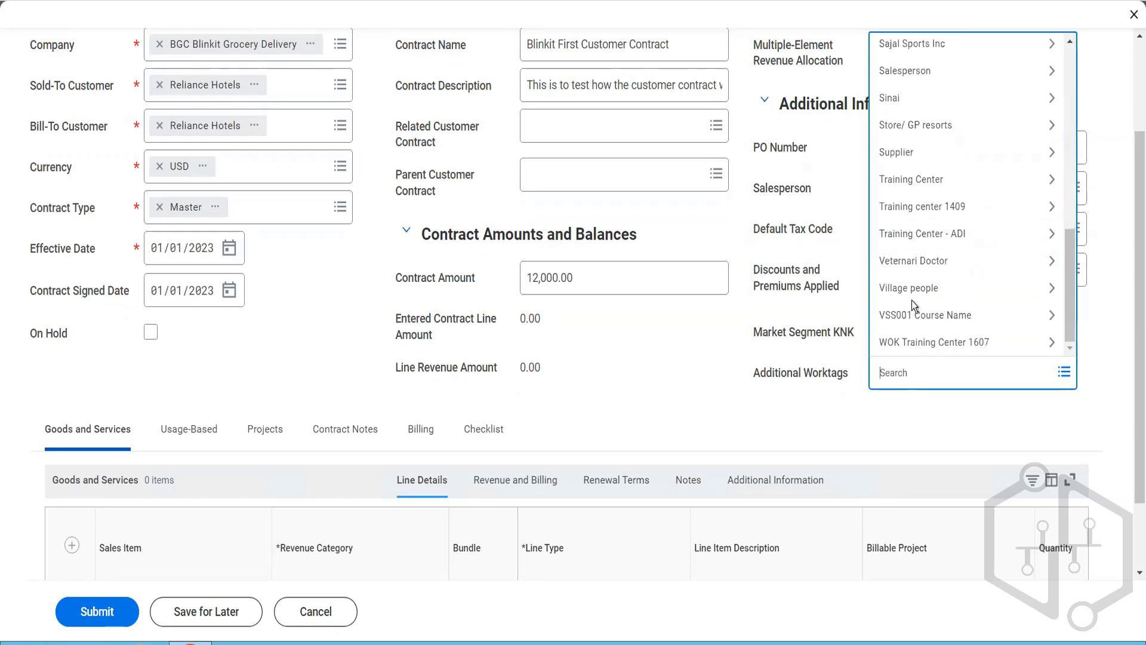
pyautogui.click(754, 381)
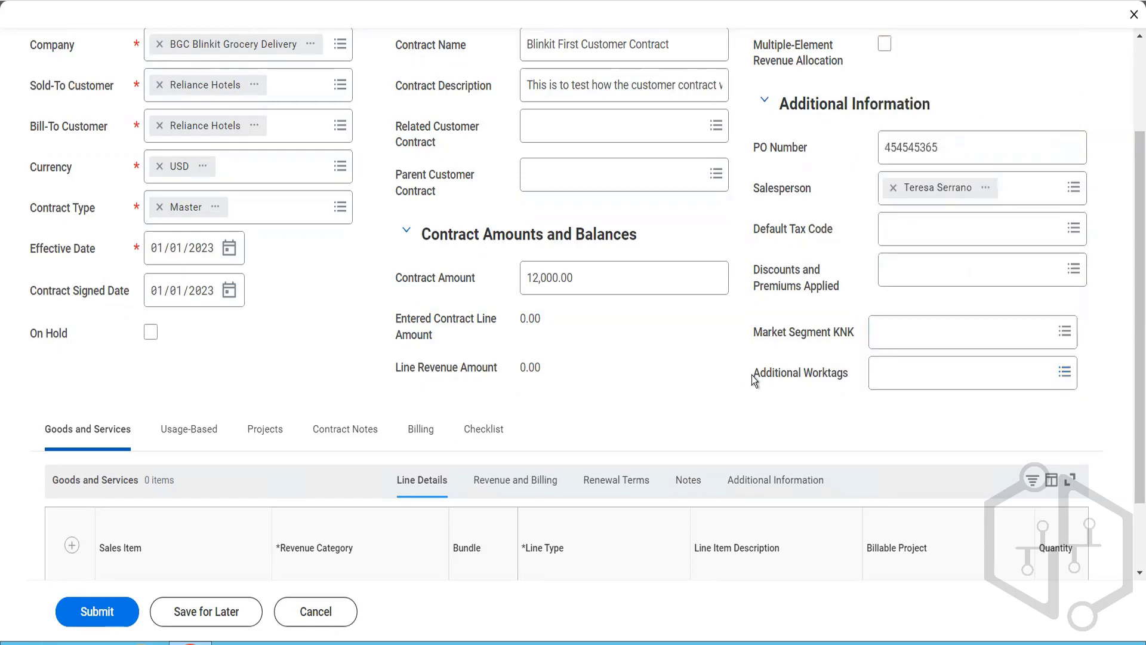
# Step: Add a goods and services line to the contract with Pack of Biscuits as the sales item
pyautogui.scroll(-2, 755, 381)
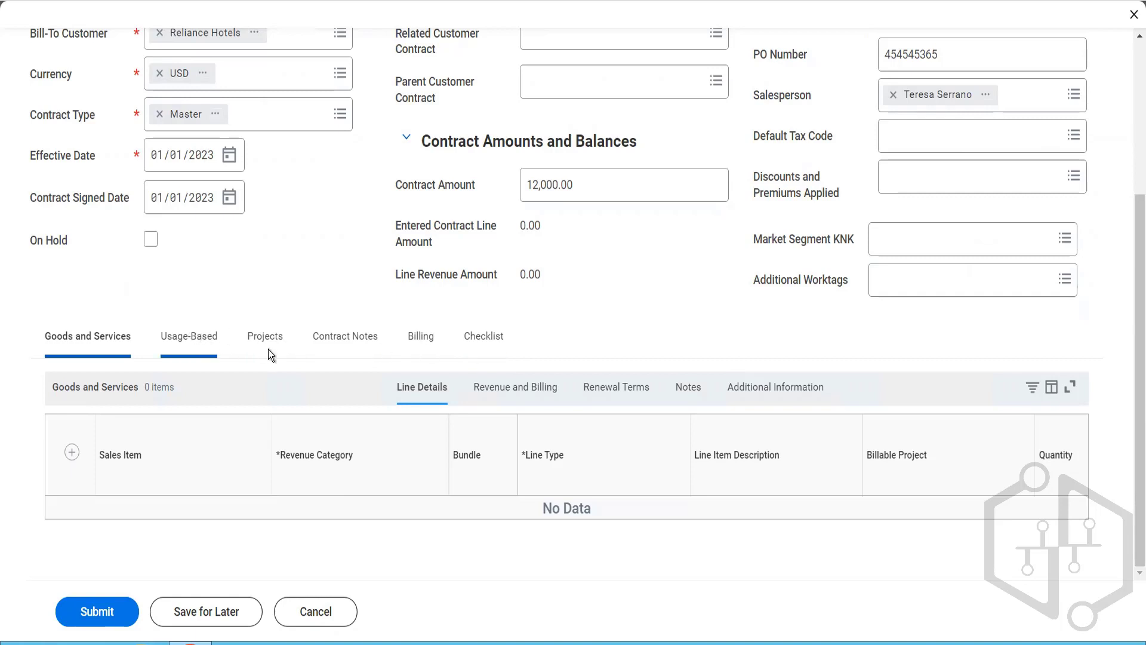
pyautogui.click(72, 454)
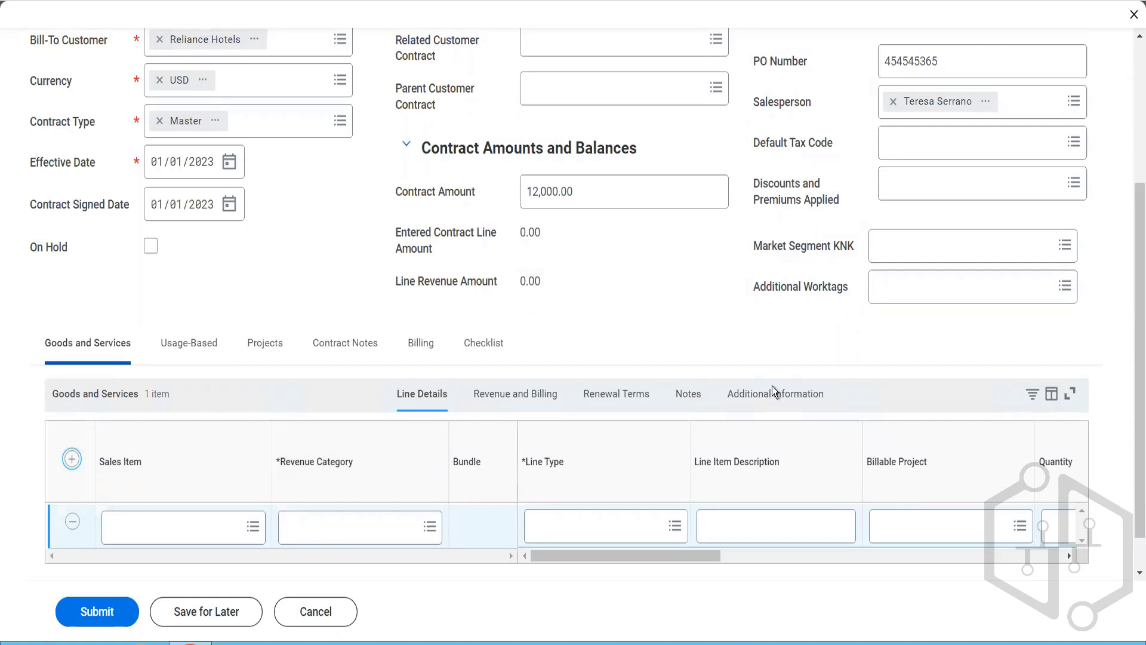
pyautogui.click(171, 523)
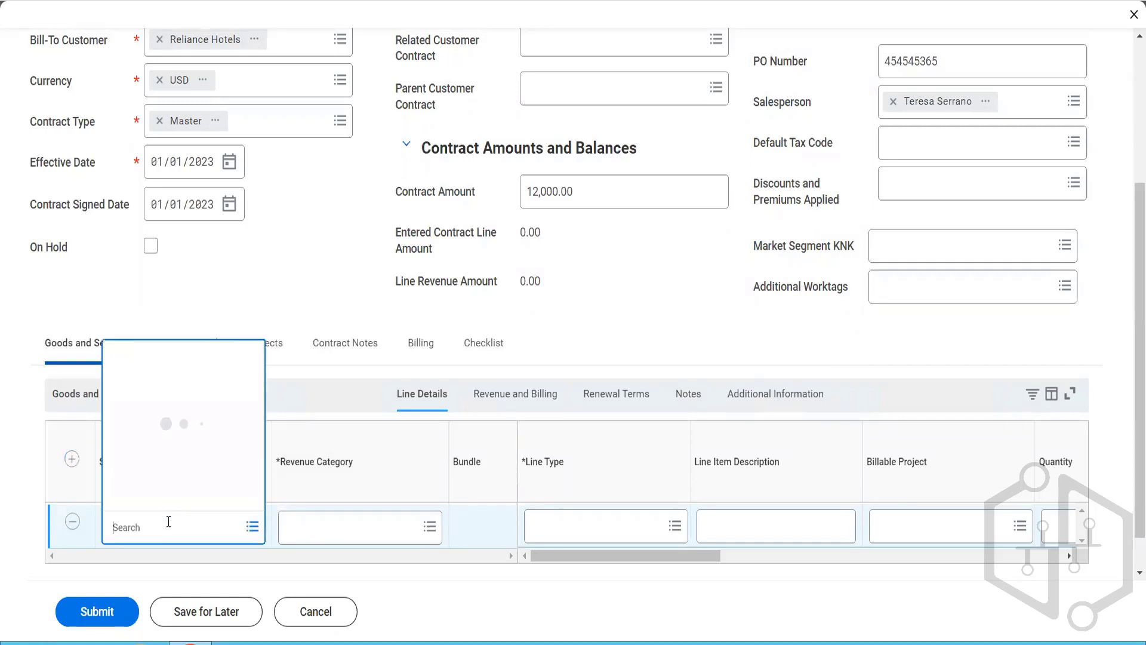
pyautogui.write('biscuti')
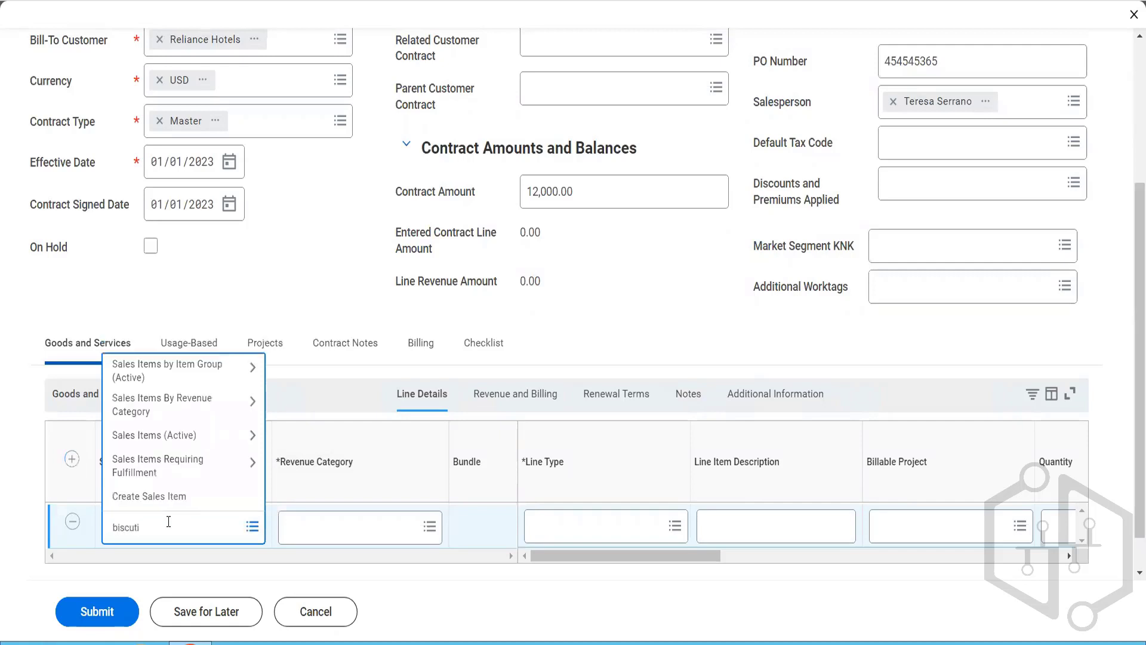
pyautogui.press('BackSpace')
pyautogui.press('BackSpace')
pyautogui.write('its')
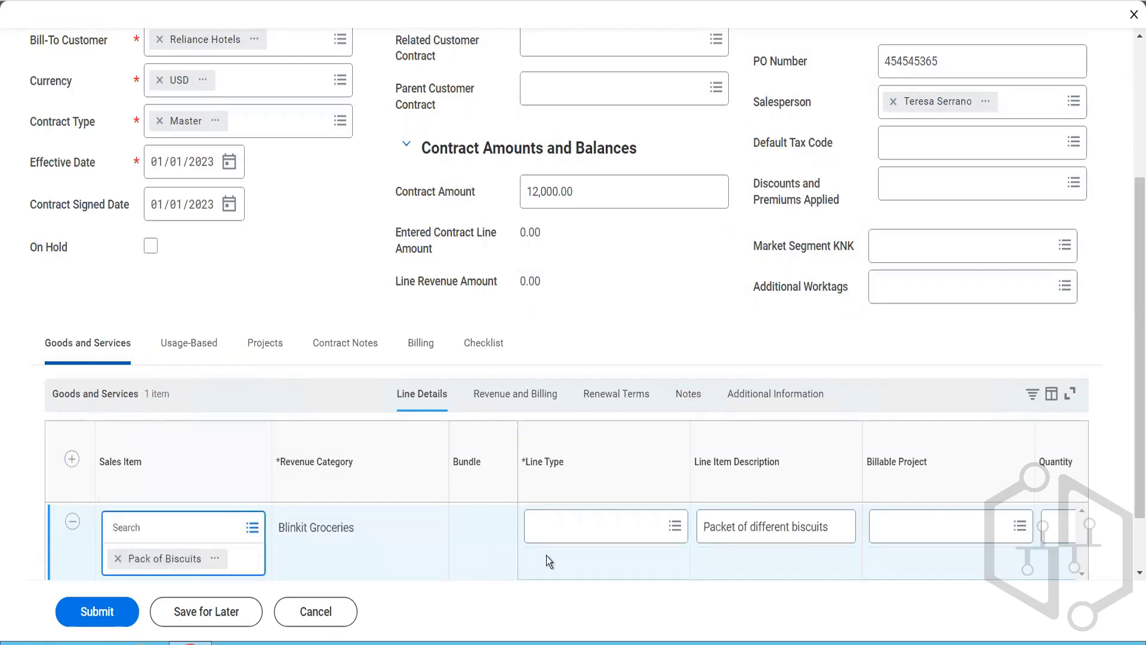
# Step: Set the biscuit line's type to Fixed Amount and inspect the line's quantity, unit of measure and error
pyautogui.click(597, 531)
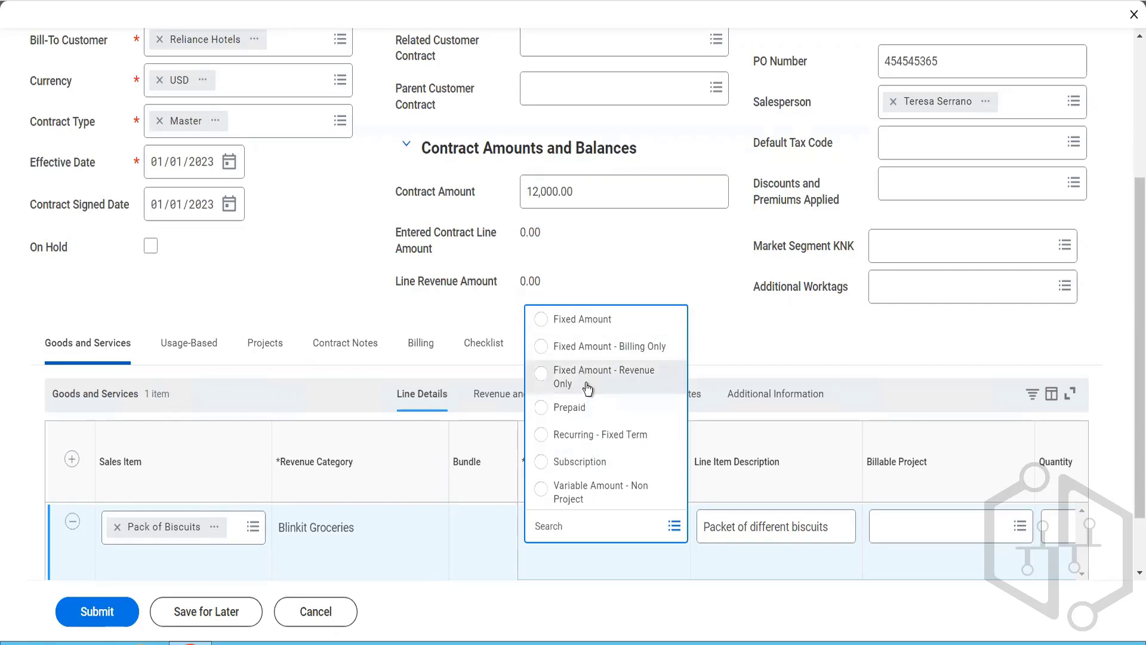
pyautogui.click(597, 334)
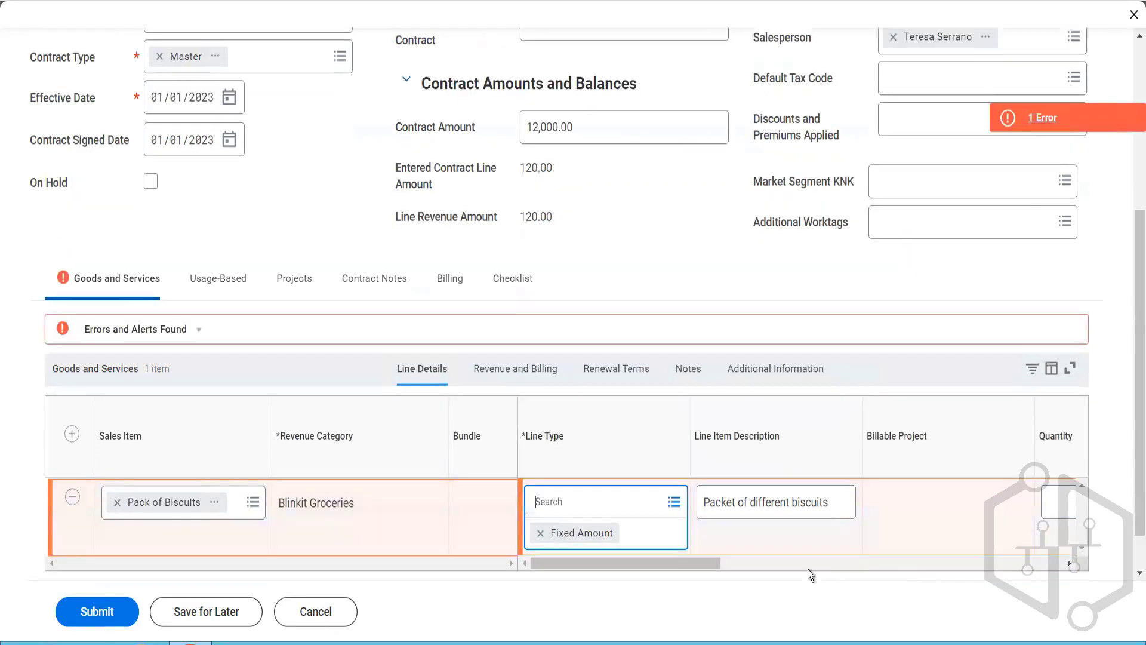
pyautogui.moveTo(683, 563); pyautogui.dragTo(719, 568)
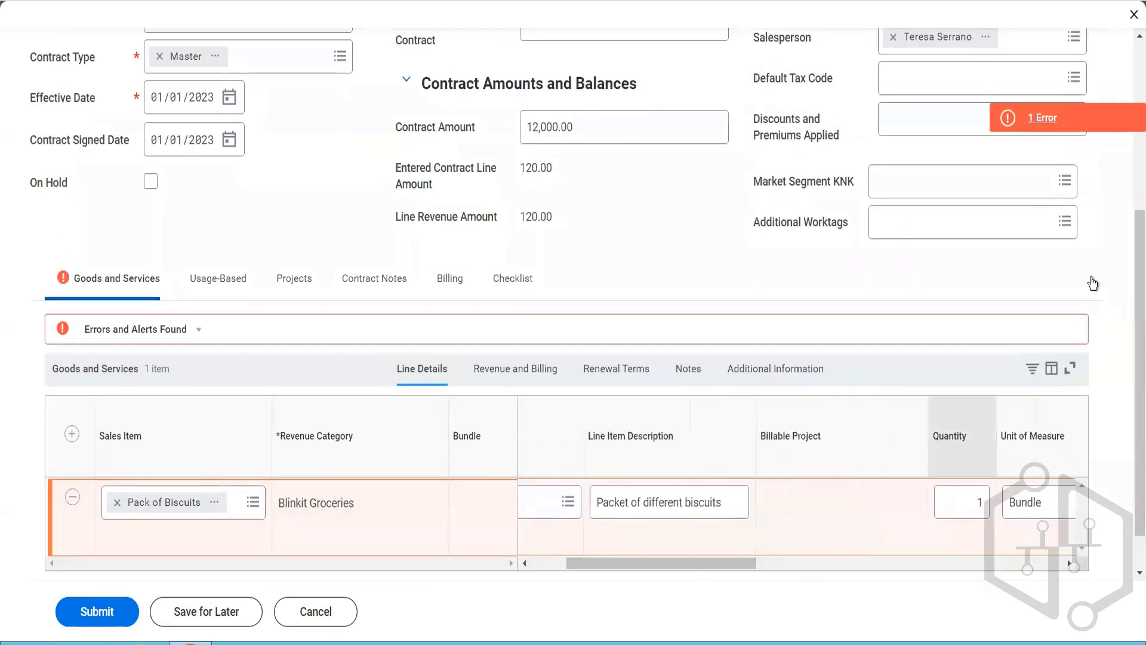
pyautogui.click(1065, 118)
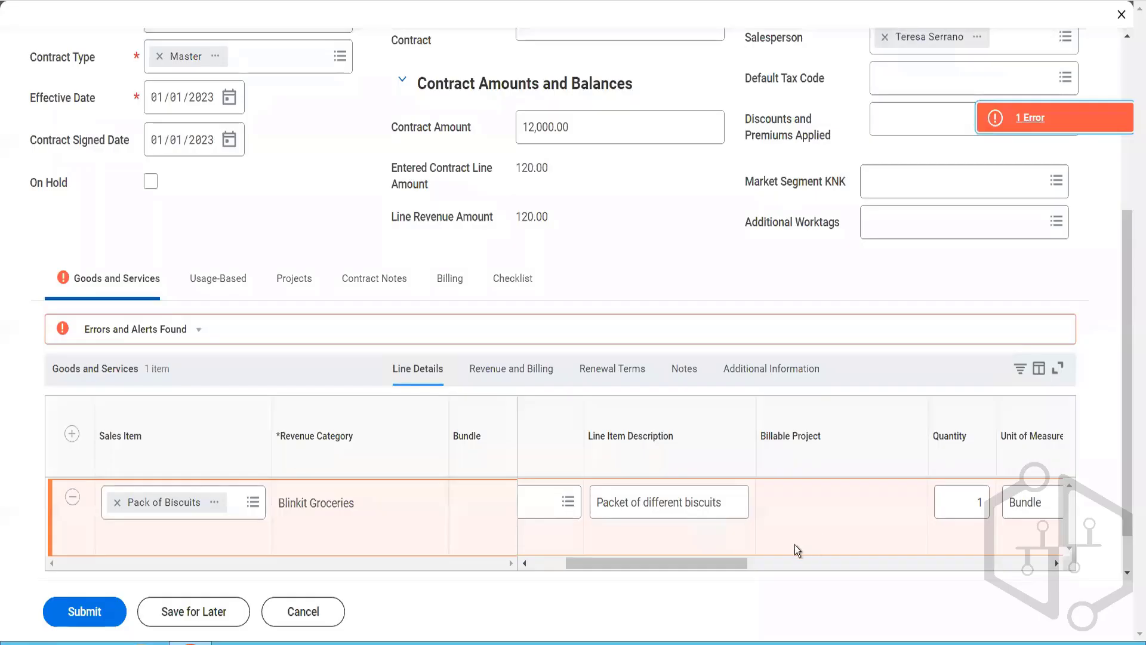
pyautogui.moveTo(722, 562); pyautogui.dragTo(640, 565)
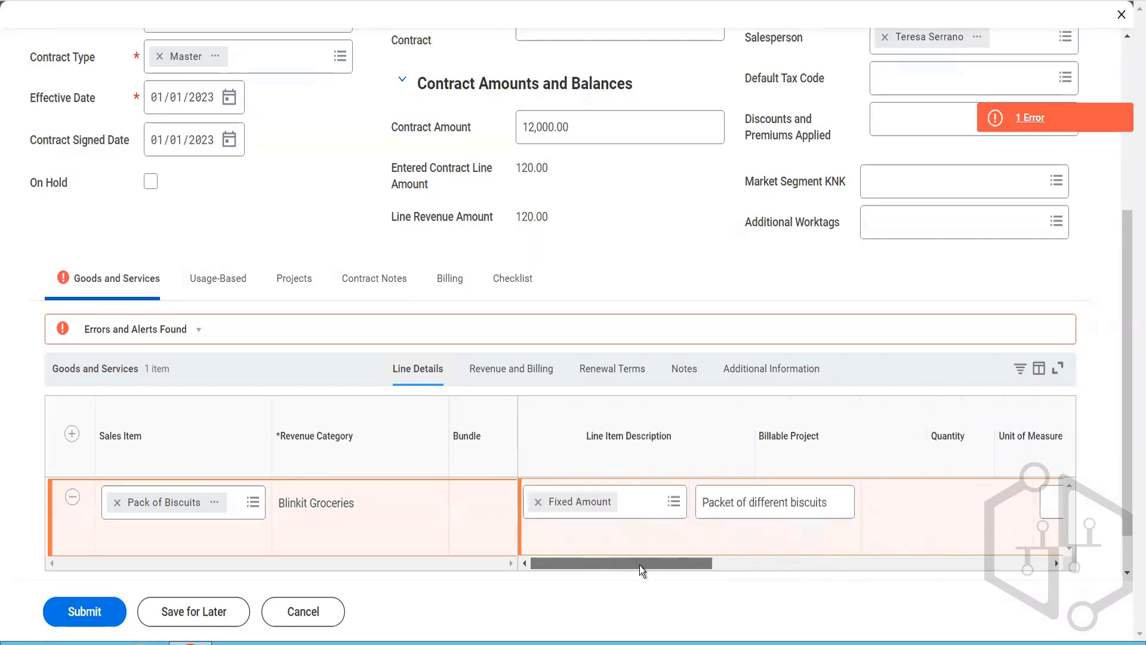
# Step: Change the biscuit line's type to Fixed Amount - Revenue Only
pyautogui.click(649, 496)
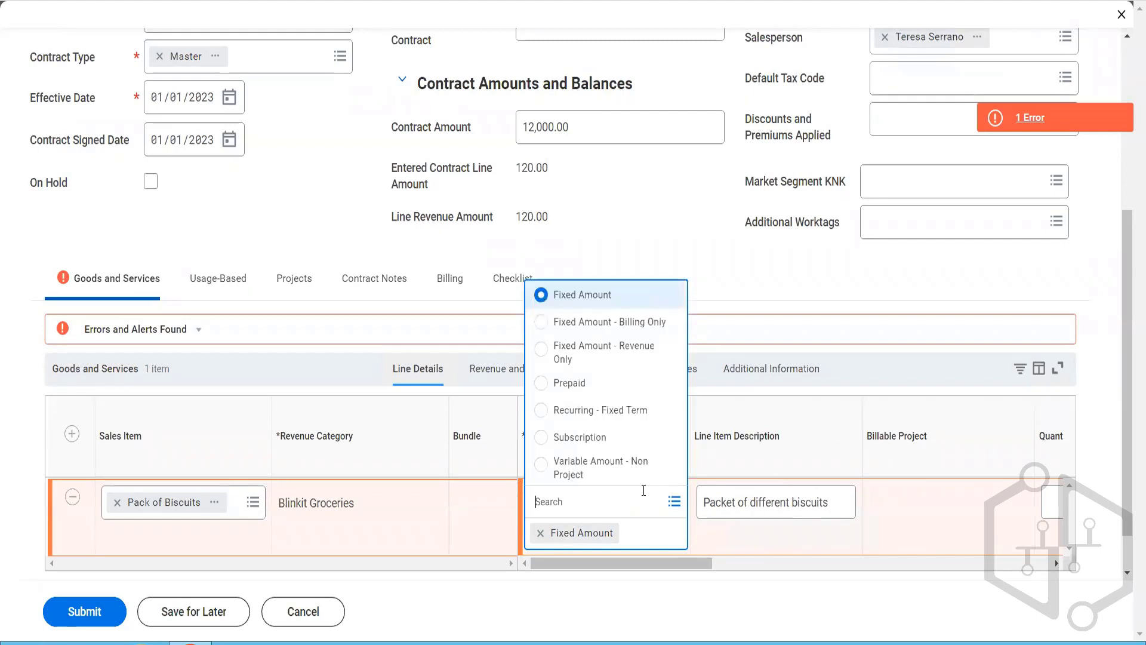
pyautogui.click(611, 353)
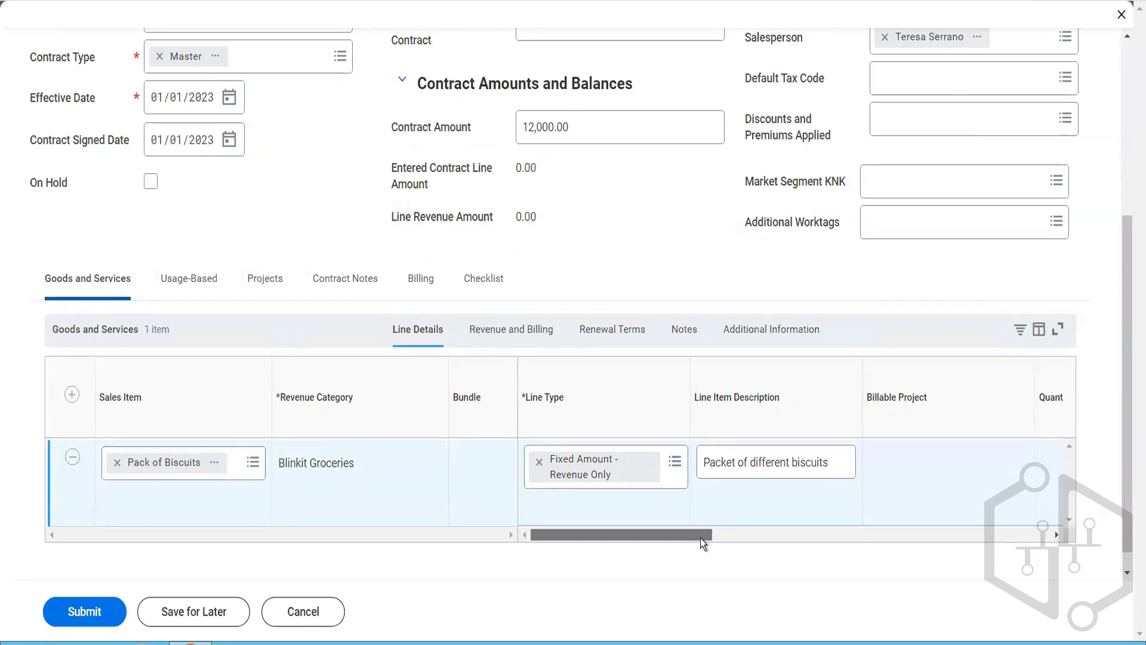
pyautogui.moveTo(700, 538); pyautogui.dragTo(665, 501)
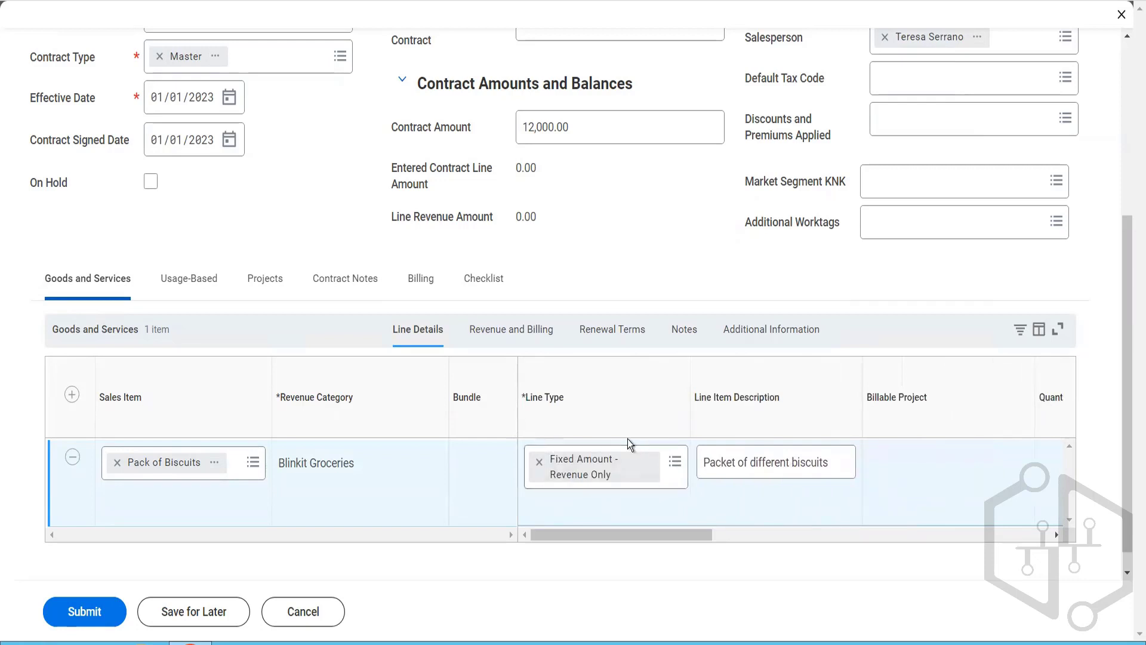
# Step: Examine the biscuit line's revenue and billing details, including the available revenue treatment options
pyautogui.click(532, 334)
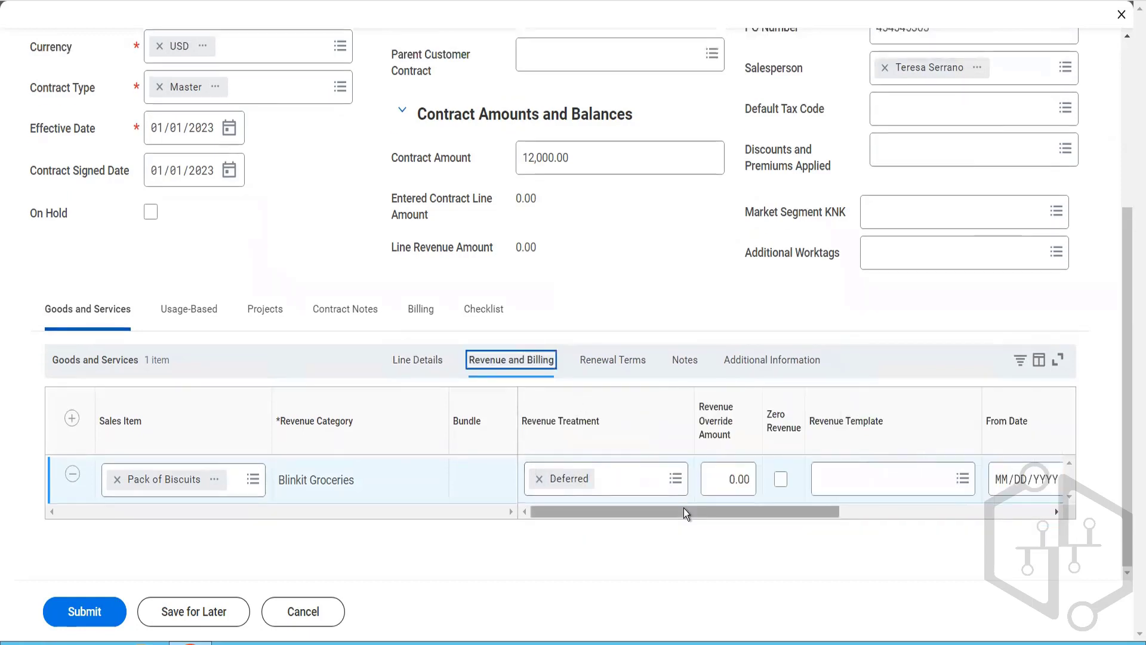
pyautogui.moveTo(683, 508); pyautogui.dragTo(650, 525)
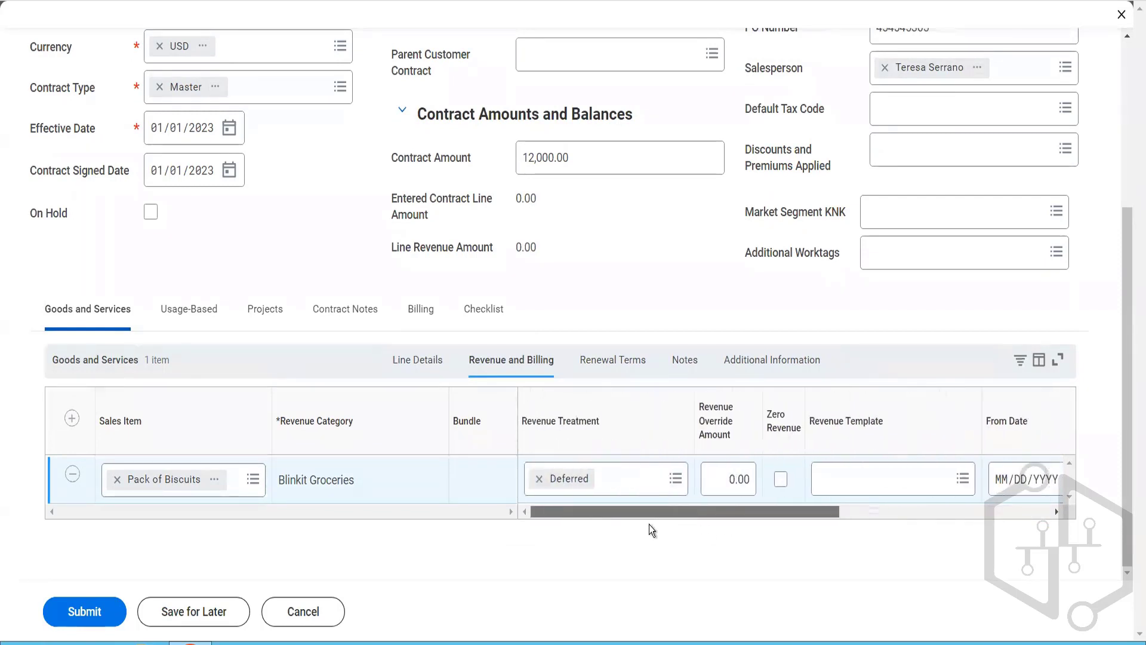
pyautogui.click(653, 479)
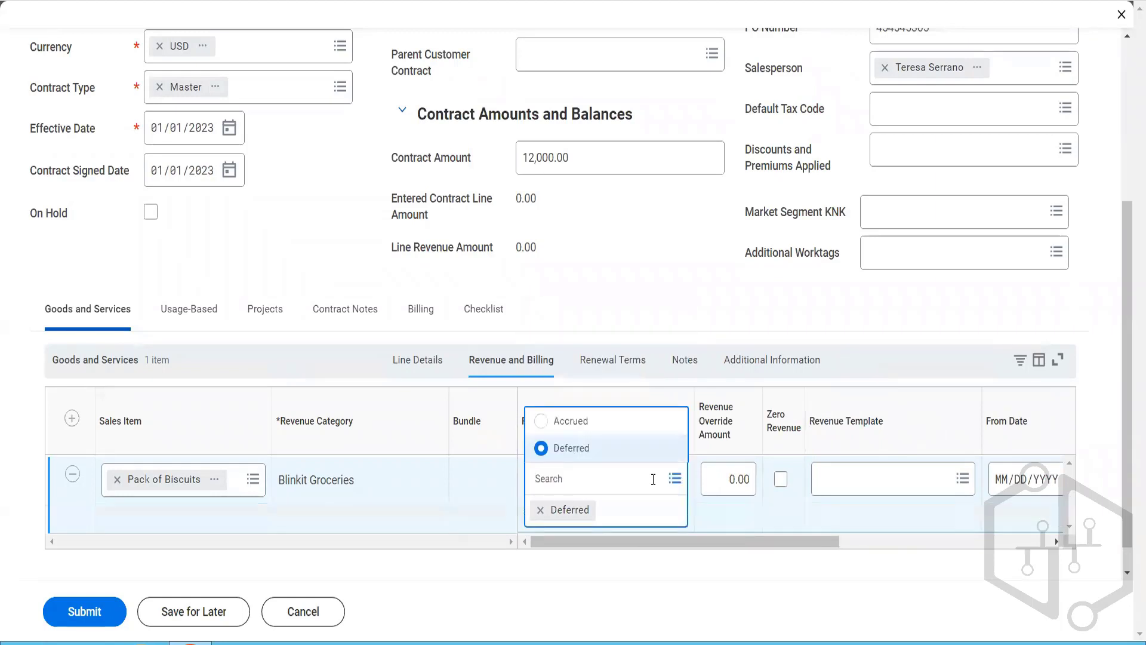
# Step: Return to the line details and set the biscuit line's type to Fixed Amount - Billing Only
pyautogui.click(437, 359)
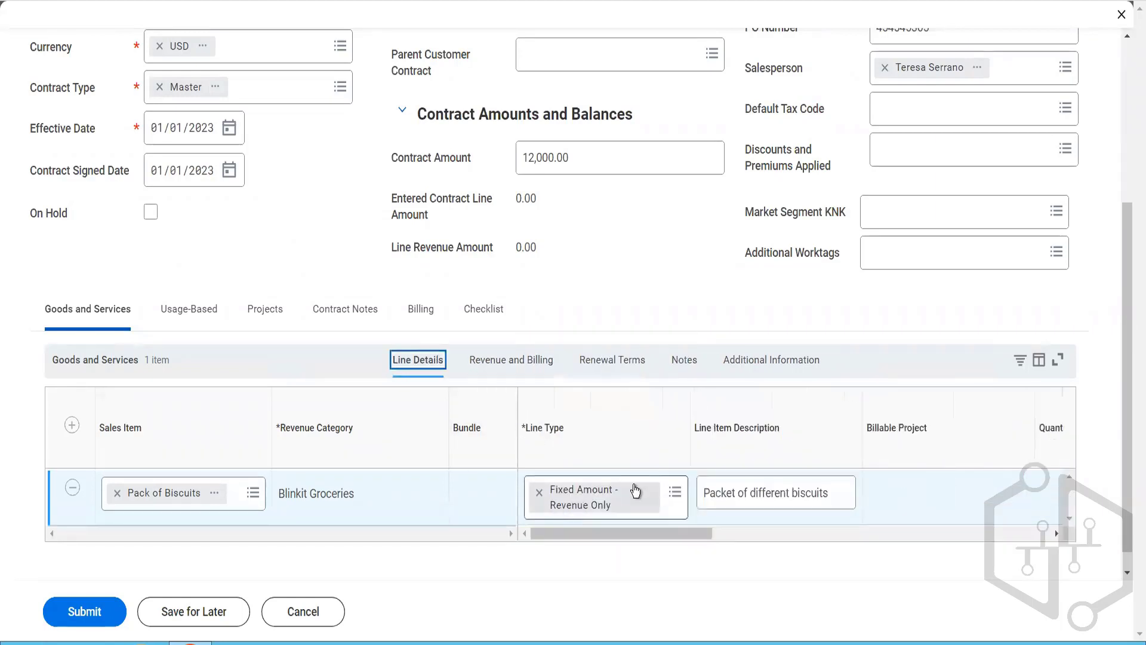
pyautogui.click(675, 493)
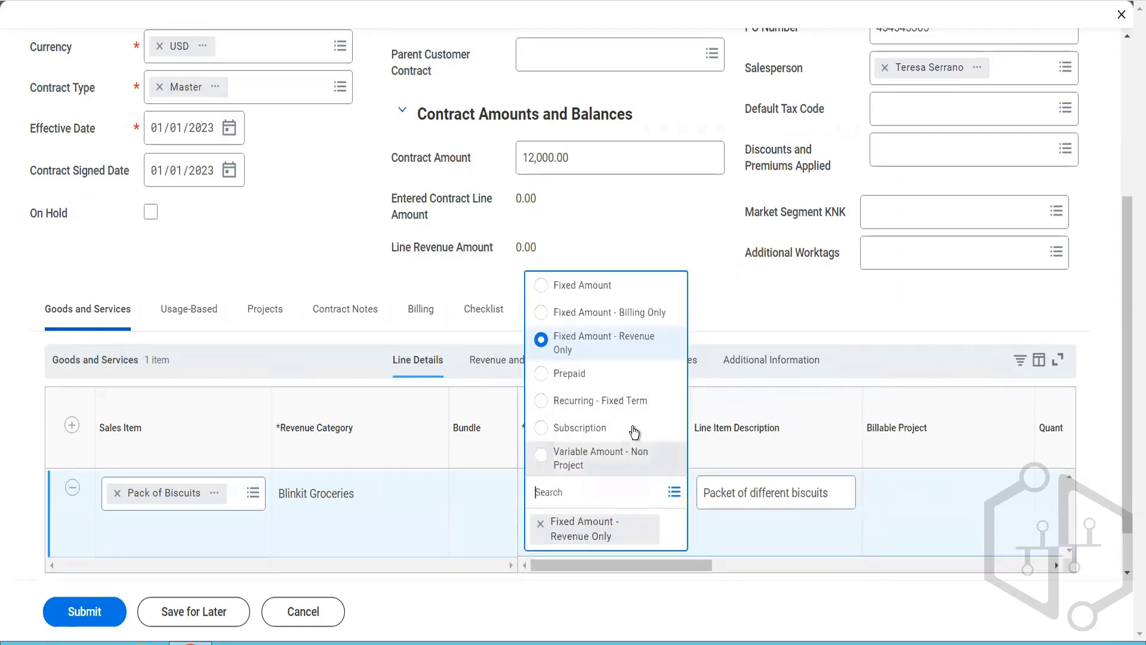
pyautogui.click(625, 311)
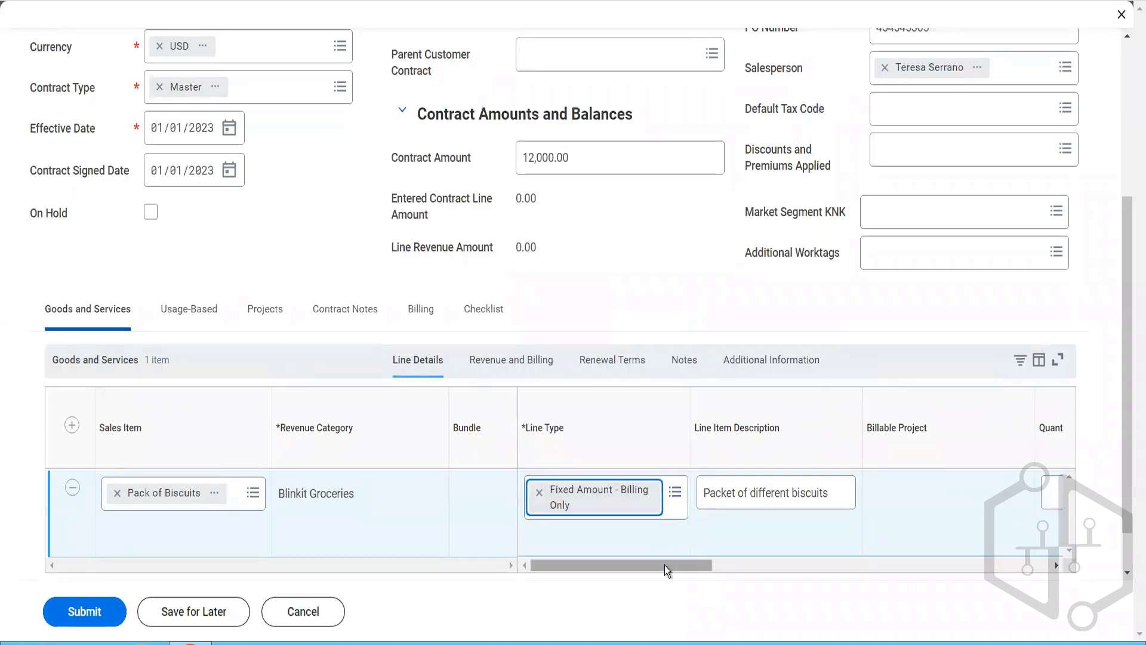
# Step: Set the biscuit line's quantity to 12
pyautogui.moveTo(665, 565); pyautogui.dragTo(801, 521)
pyautogui.click(851, 495)
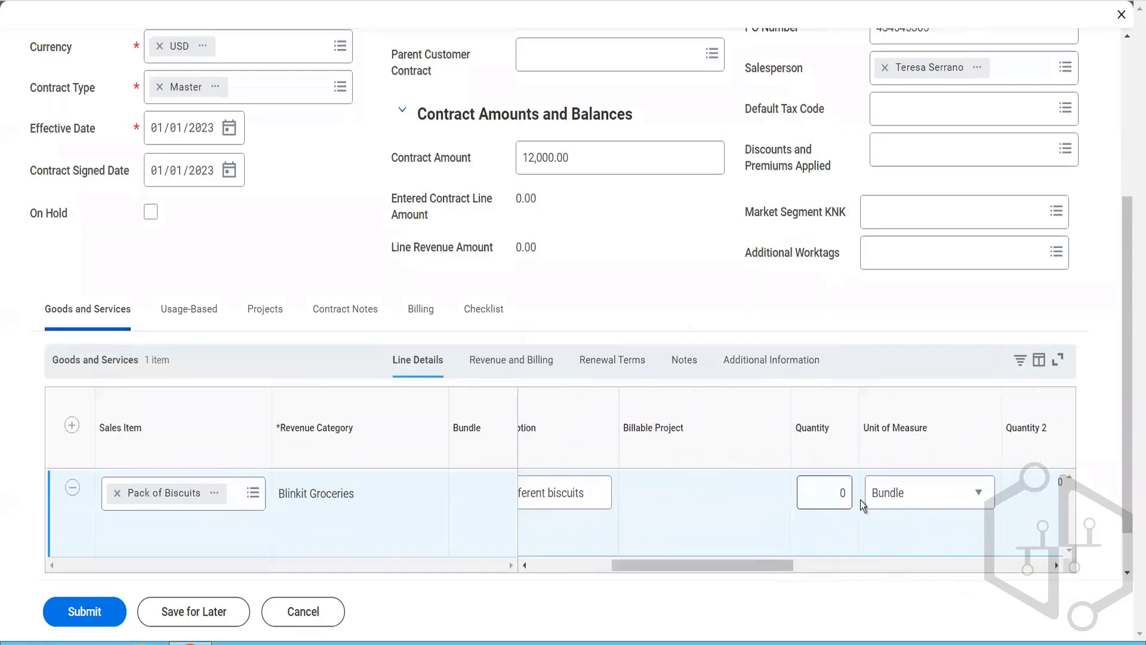
pyautogui.write('12')
pyautogui.press('Tab')
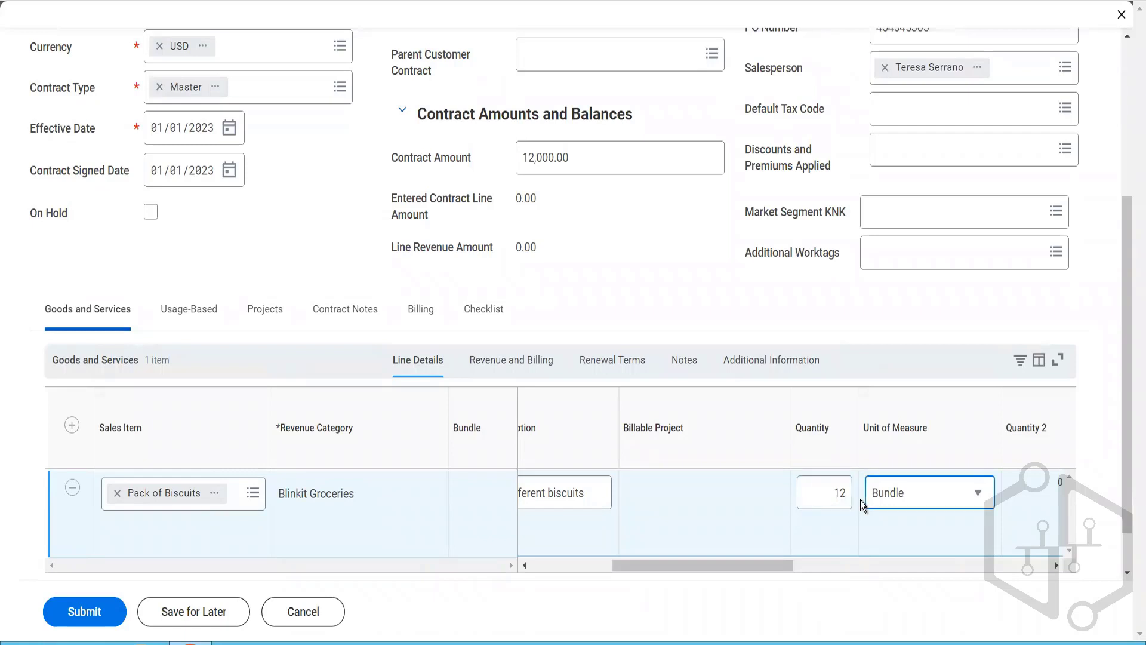
# Step: Set the biscuit line's unit price to 1,000.00
pyautogui.moveTo(757, 563); pyautogui.dragTo(890, 599)
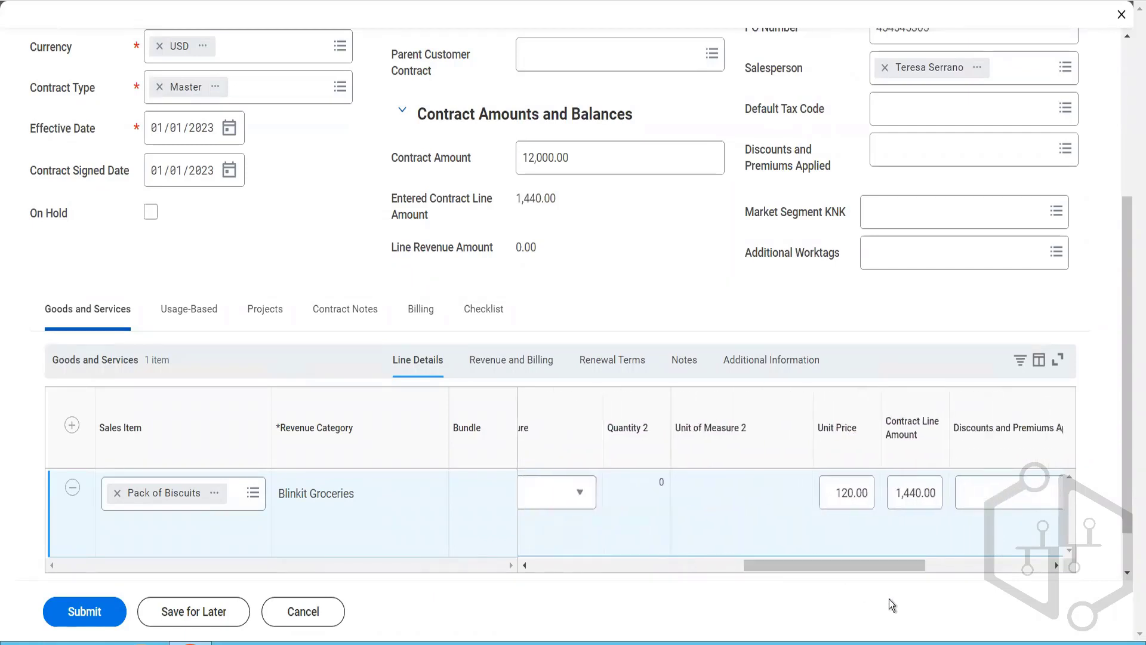
pyautogui.click(837, 491)
pyautogui.hotkey('ctrl', 'a')
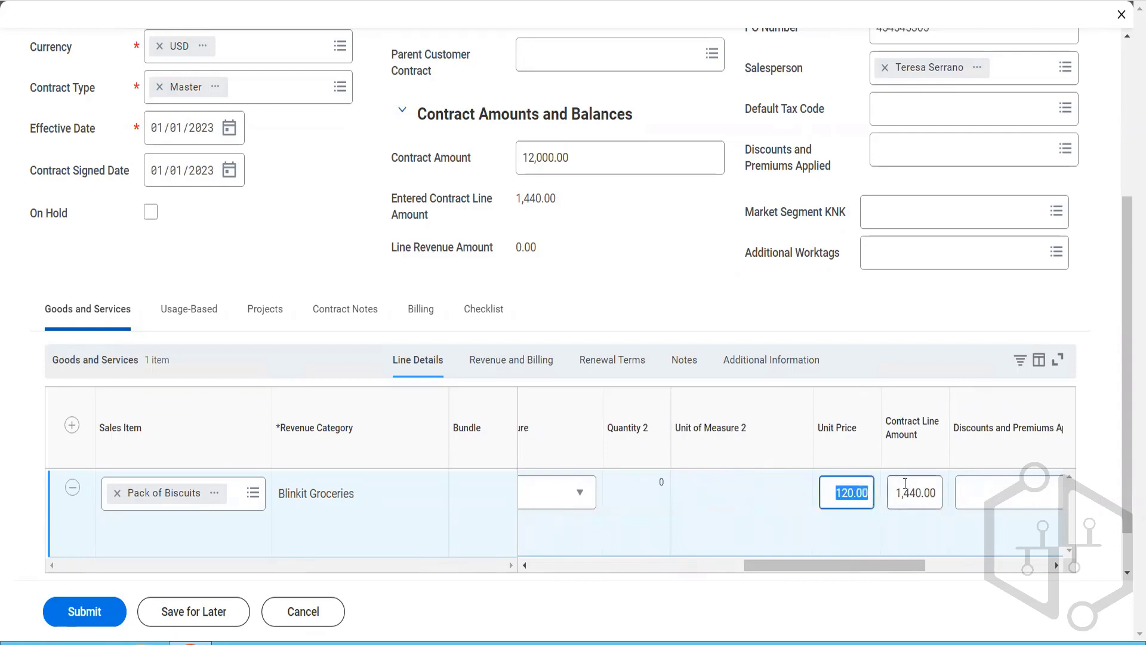
pyautogui.write('1000')
pyautogui.click(905, 484)
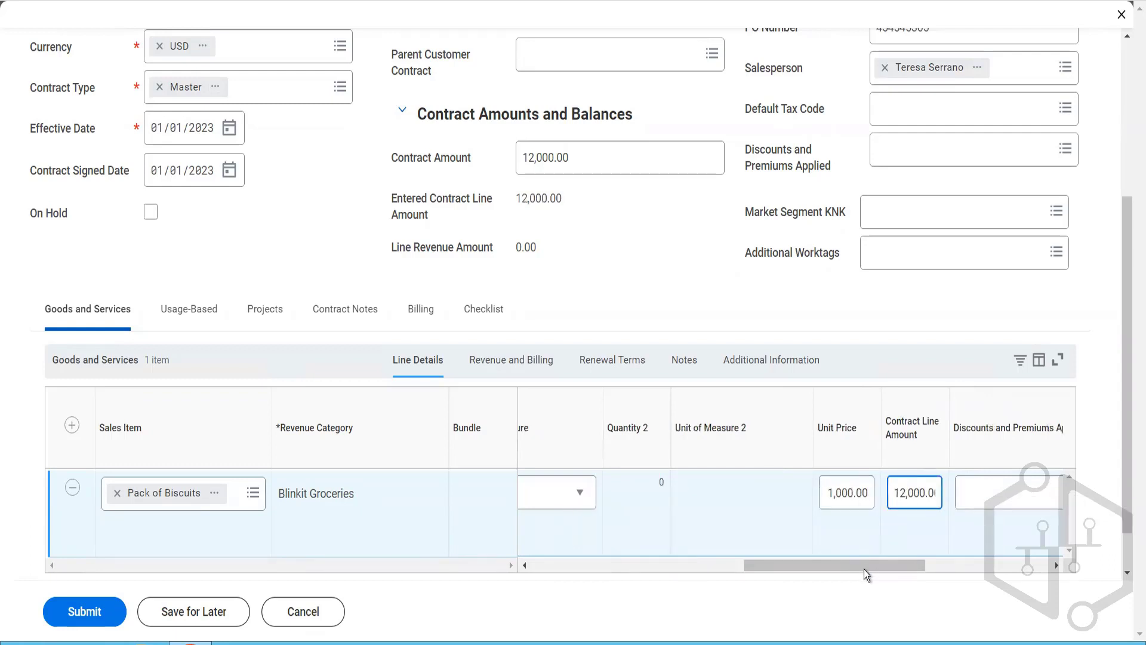
# Step: Review the biscuit line's discounts and premiums, list unit price and list extended amount
pyautogui.moveTo(862, 569); pyautogui.dragTo(1048, 584)
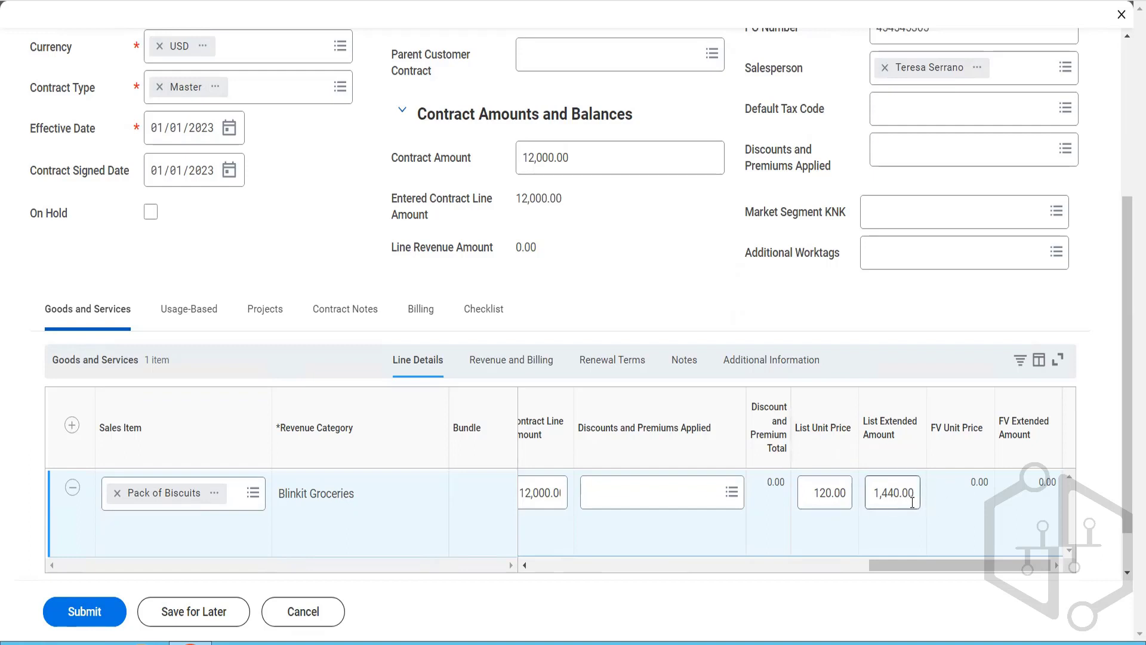
pyautogui.moveTo(913, 503); pyautogui.dragTo(888, 502)
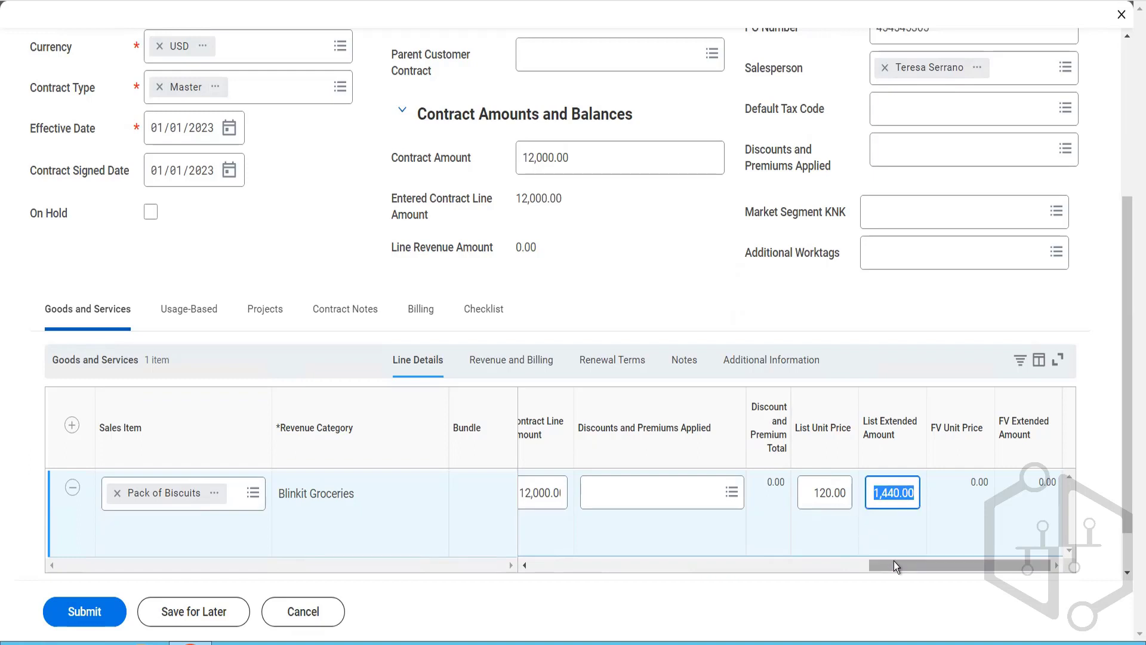
pyautogui.moveTo(894, 561)
pyautogui.mouseDown()
pyautogui.moveTo(855, 562)
pyautogui.moveTo(893, 562)
pyautogui.mouseUp()
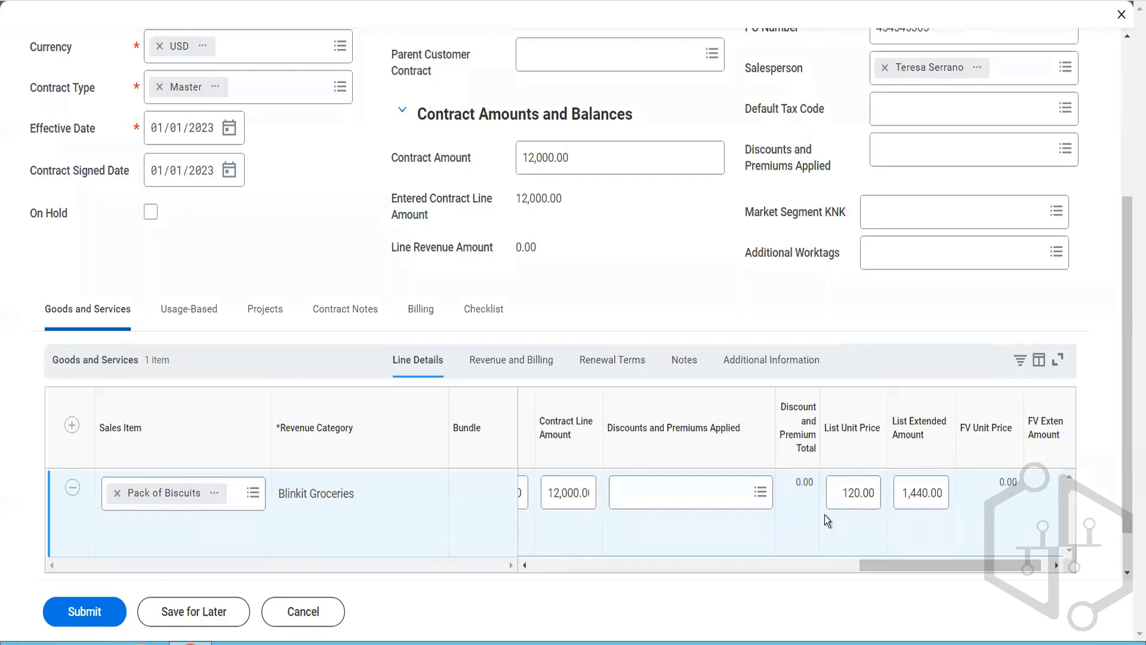
# Step: Set the biscuit line's revenue period from 01/01/2023 to 12/31/2023, leaving the revenue treatment on Deferred
pyautogui.click(523, 369)
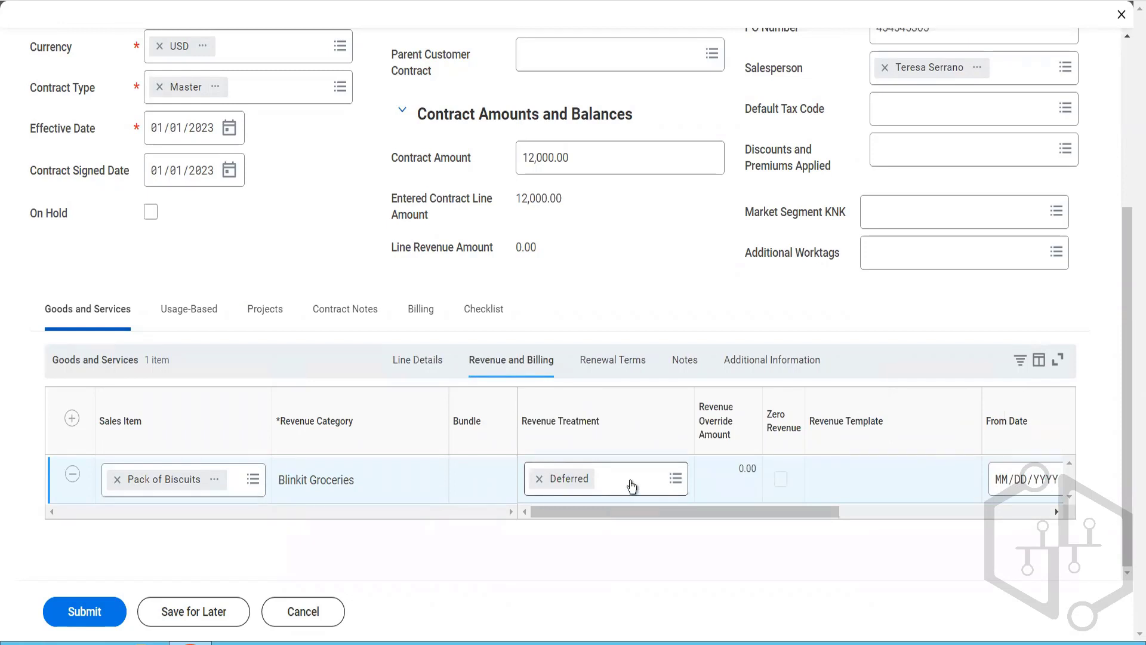
pyautogui.click(632, 487)
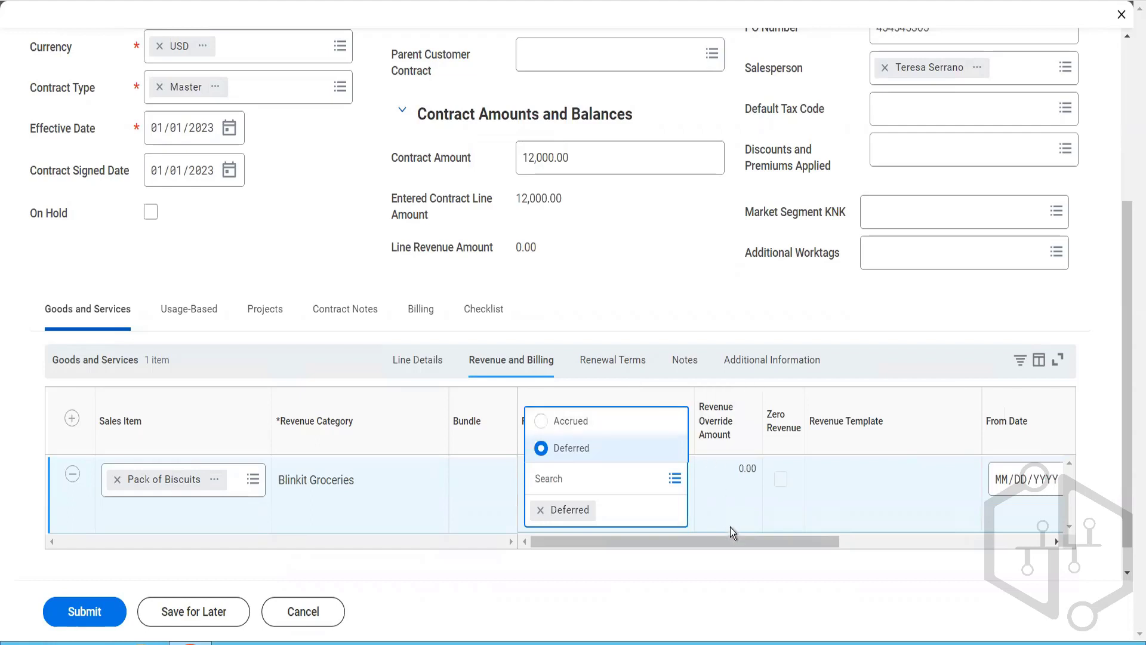
pyautogui.moveTo(732, 542); pyautogui.dragTo(944, 538)
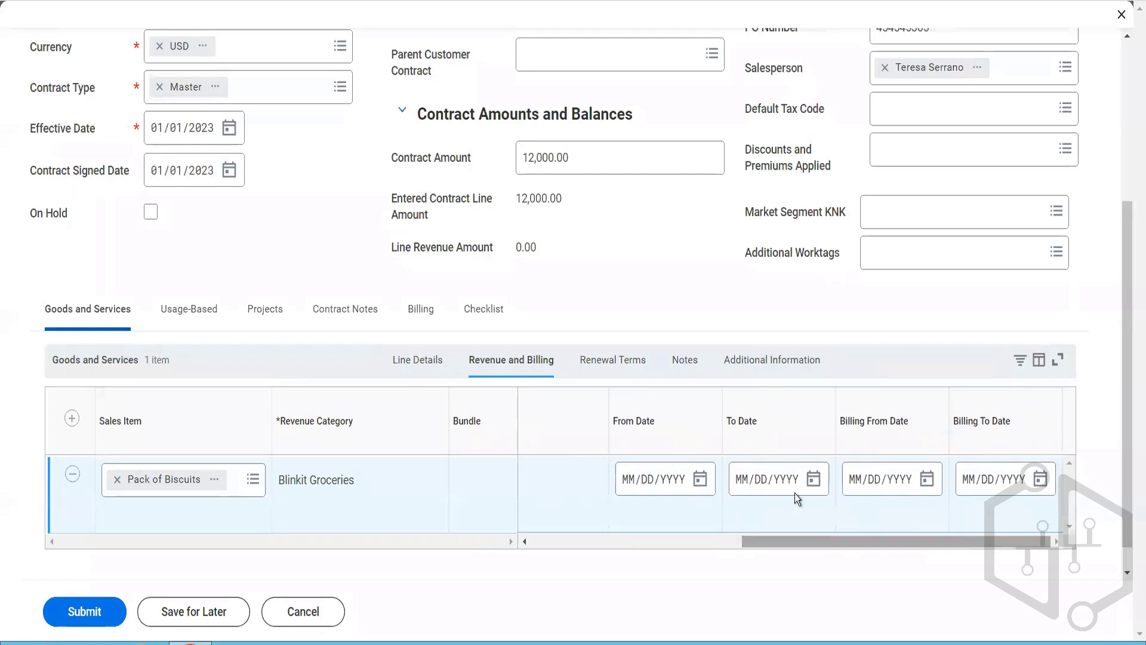
pyautogui.click(629, 485)
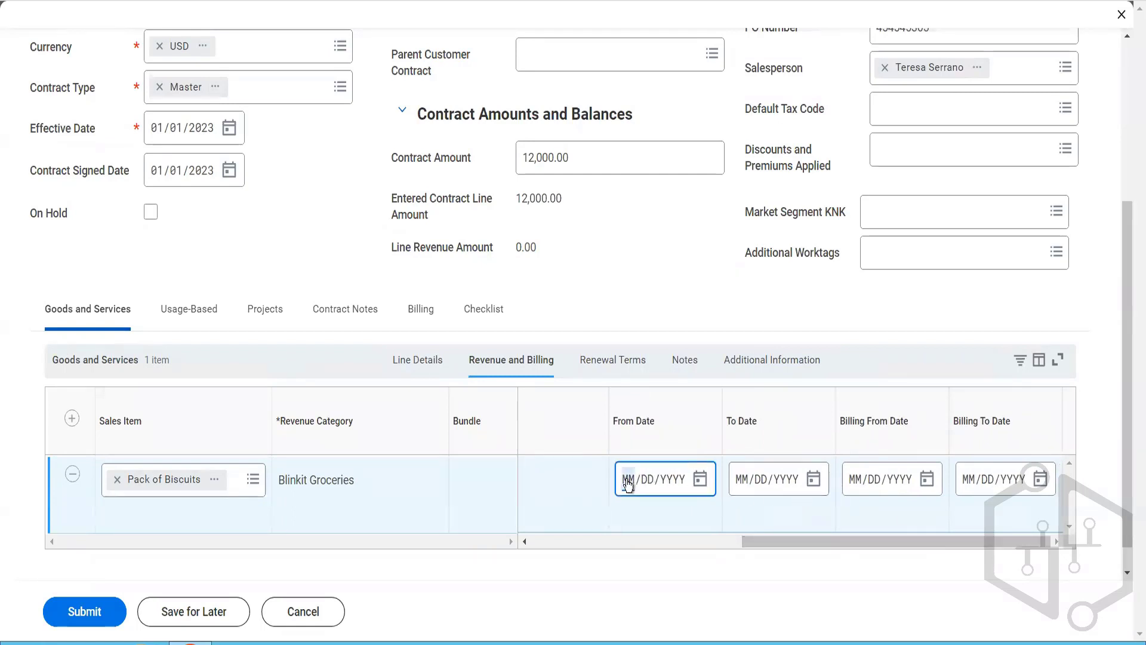
pyautogui.write('01/01/2023')
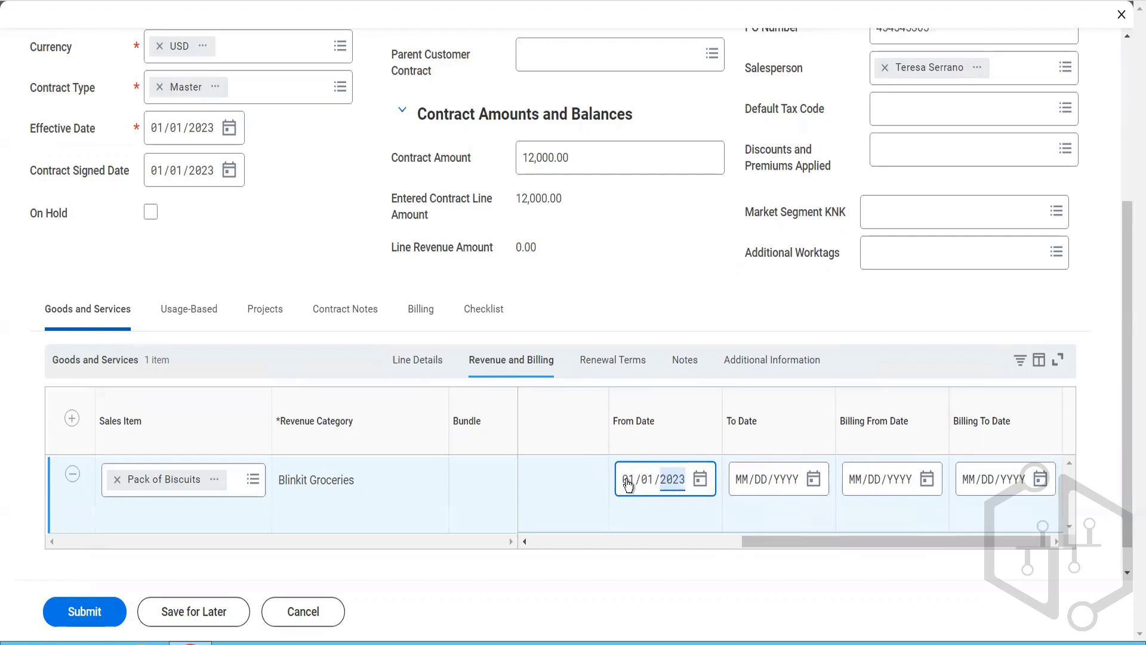
pyautogui.click(745, 479)
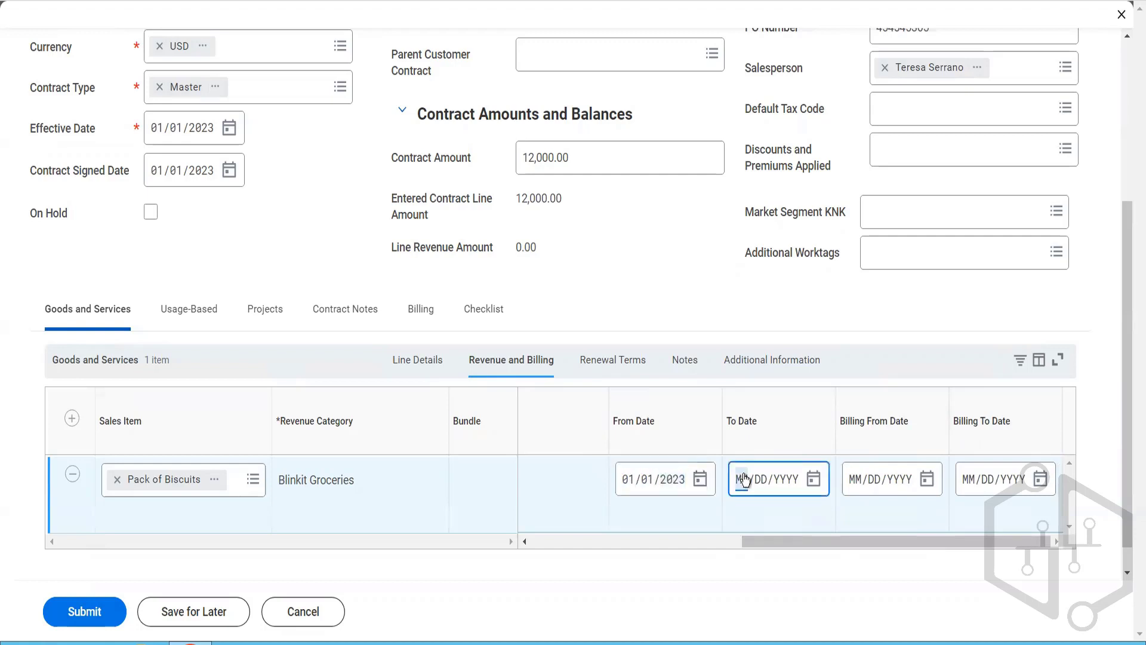
pyautogui.write('12/31/2023')
# Step: Set the biscuit line's billing period from 01/01/2023 to 12/31/2023
pyautogui.click(854, 489)
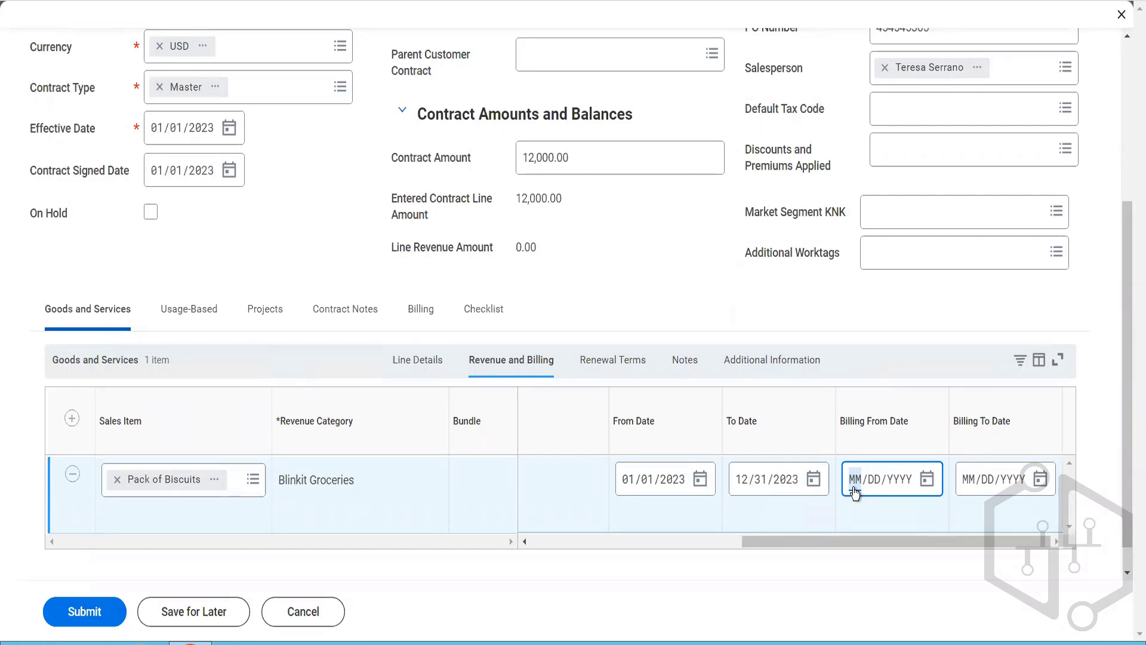
pyautogui.write('01/01/')
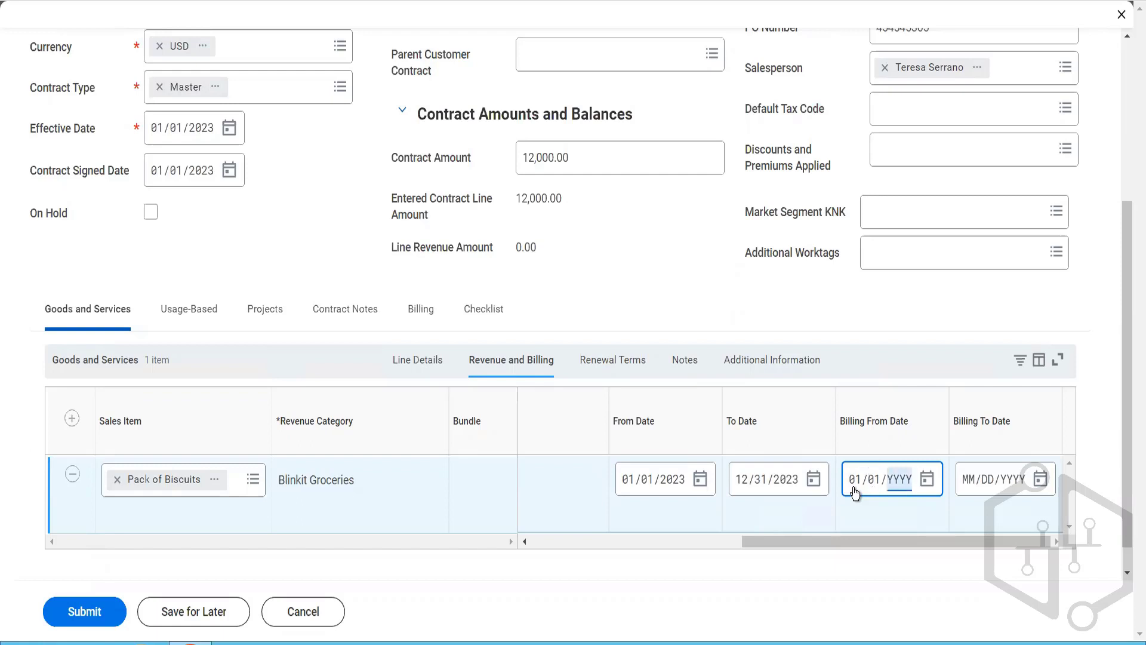
pyautogui.write('2023')
pyautogui.click(969, 479)
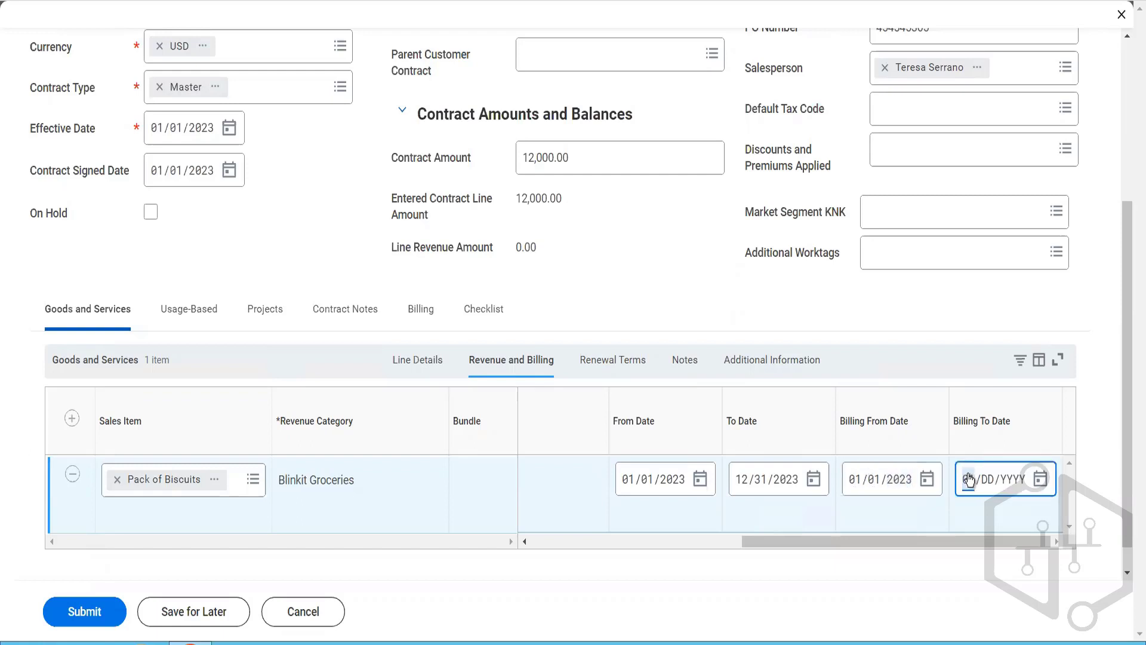
pyautogui.write('12/31/2023')
# Step: Mark the biscuit line as renewable in its renewal terms
pyautogui.click(602, 368)
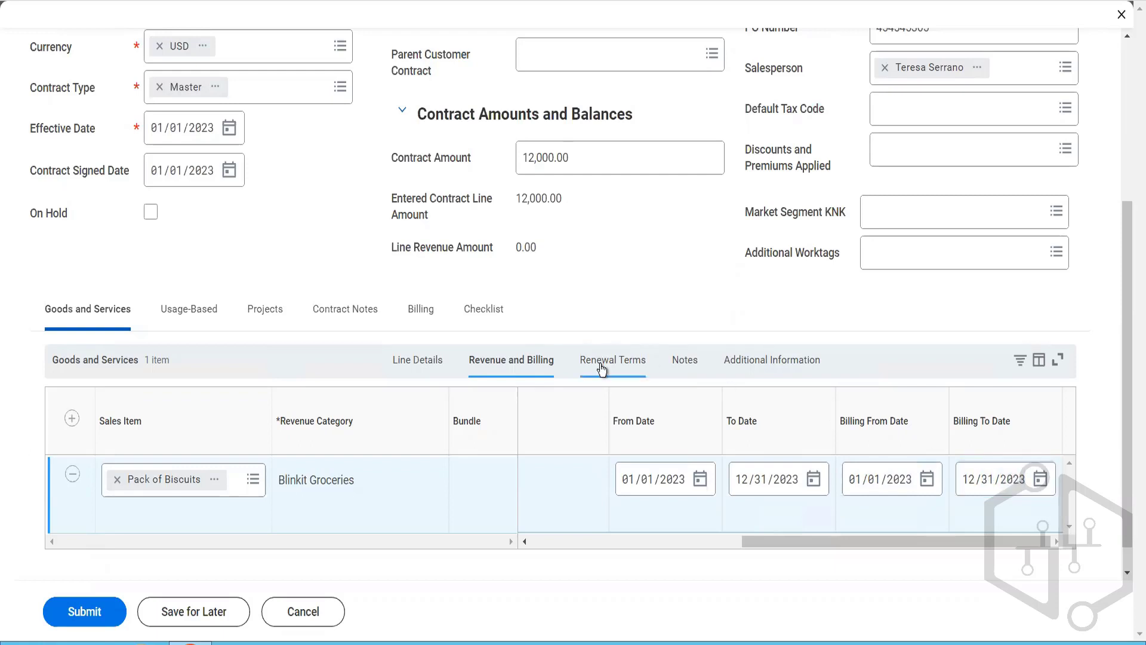
pyautogui.click(602, 366)
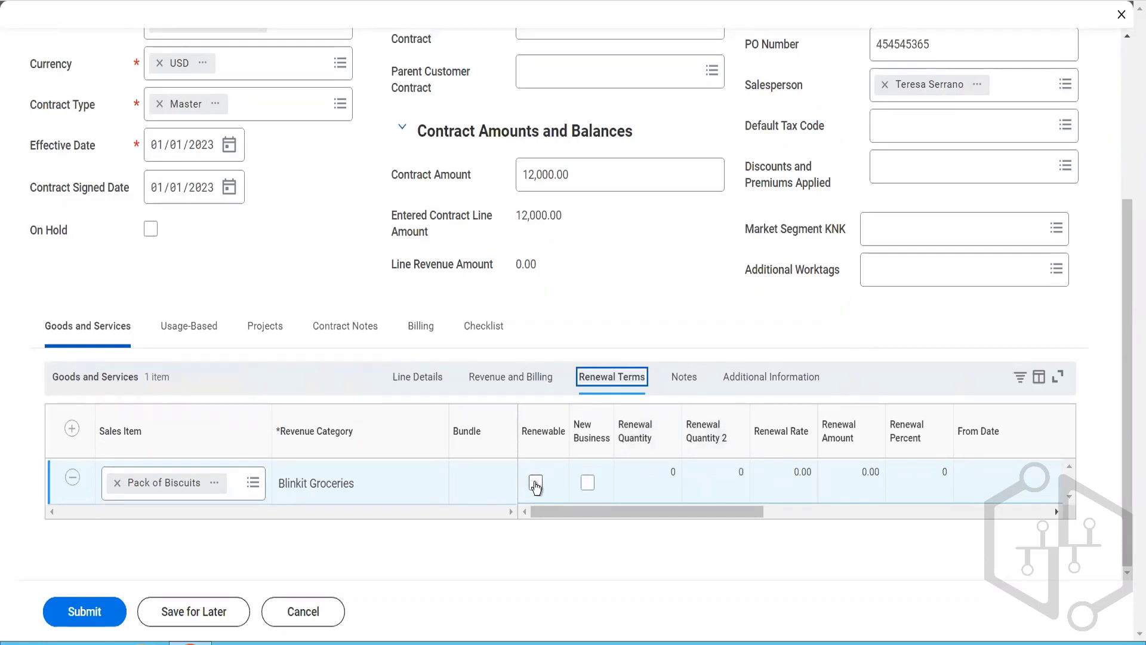
pyautogui.click(535, 484)
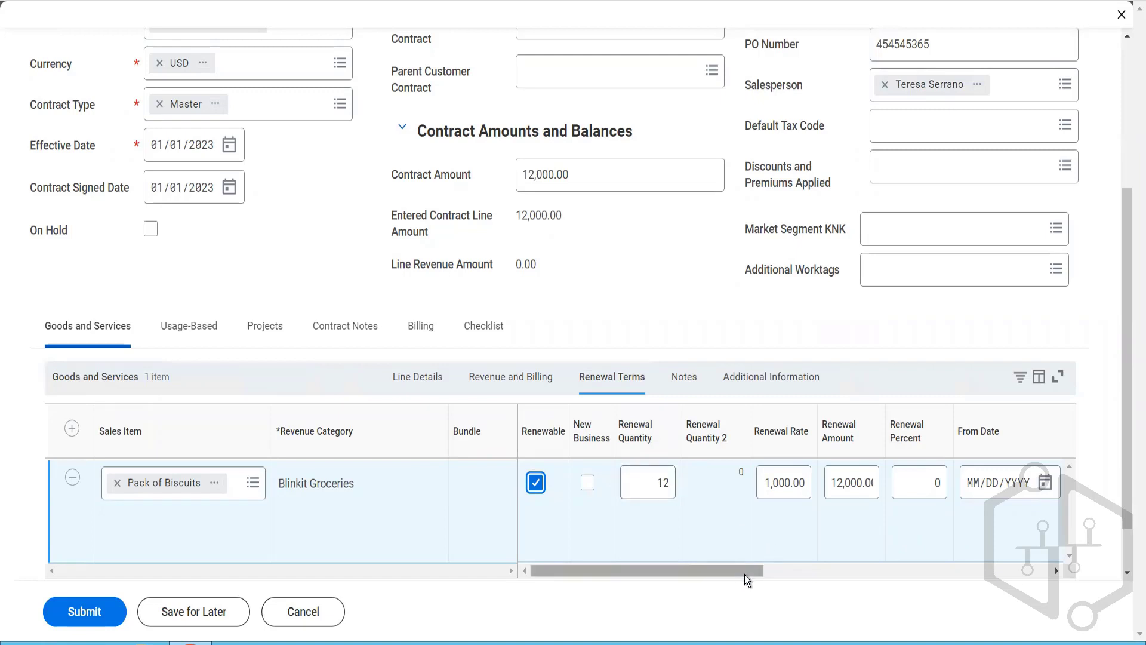
# Step: Set the biscuit line's renewal period from 01/01/2024 to 11/30/2024
pyautogui.moveTo(746, 577); pyautogui.dragTo(886, 574)
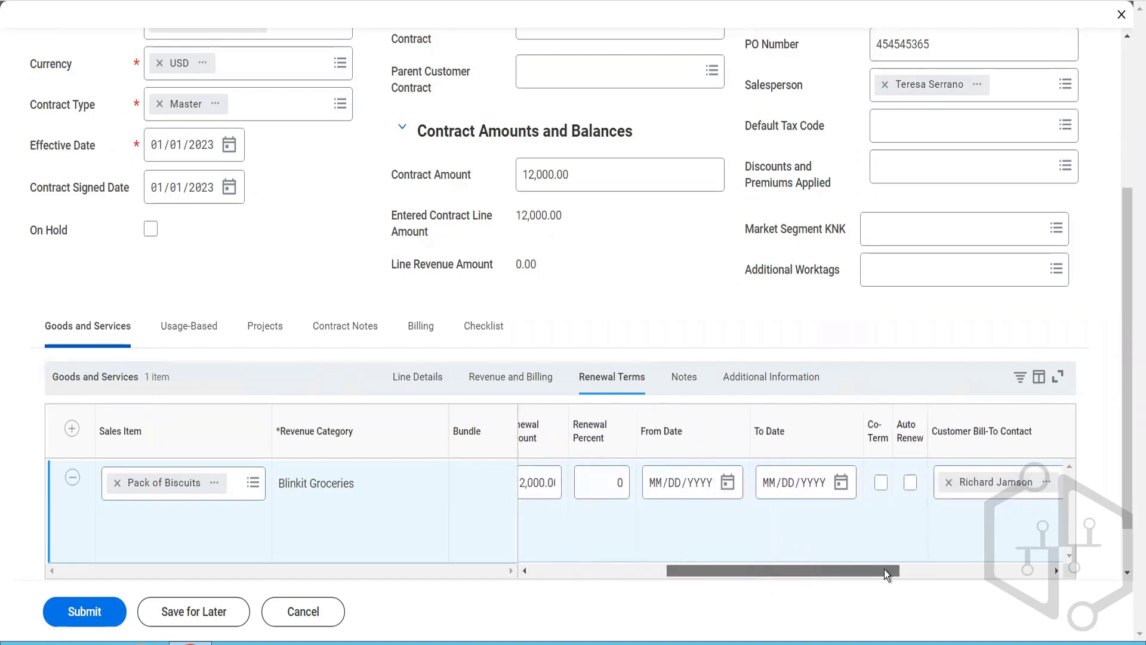
pyautogui.click(655, 484)
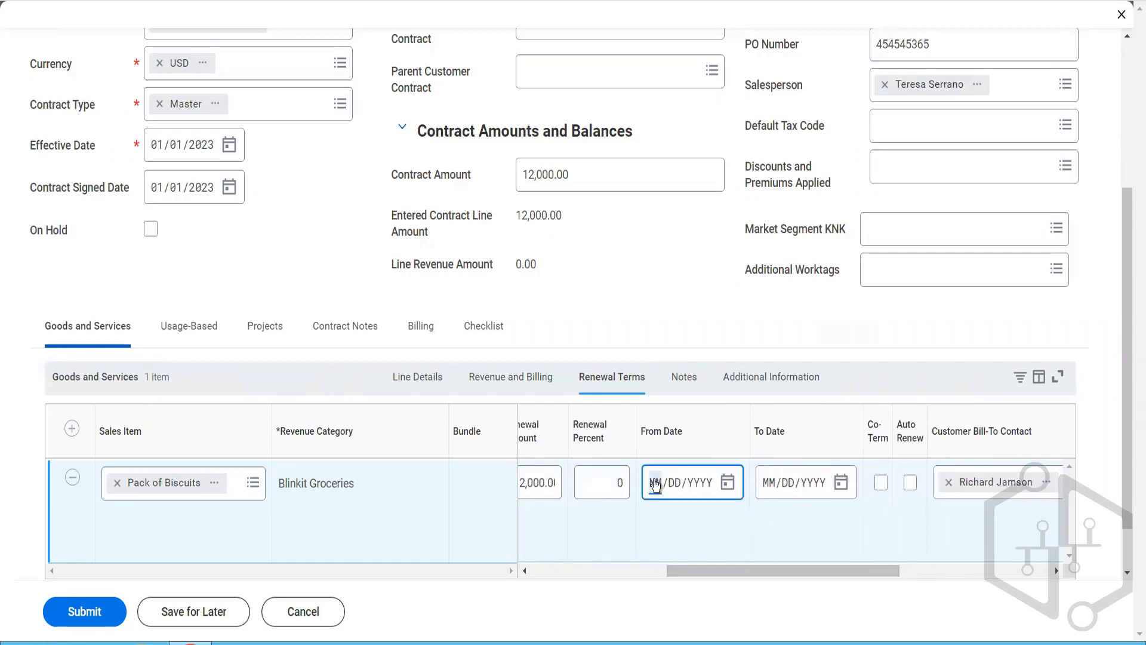
pyautogui.write('01012024')
pyautogui.click(772, 485)
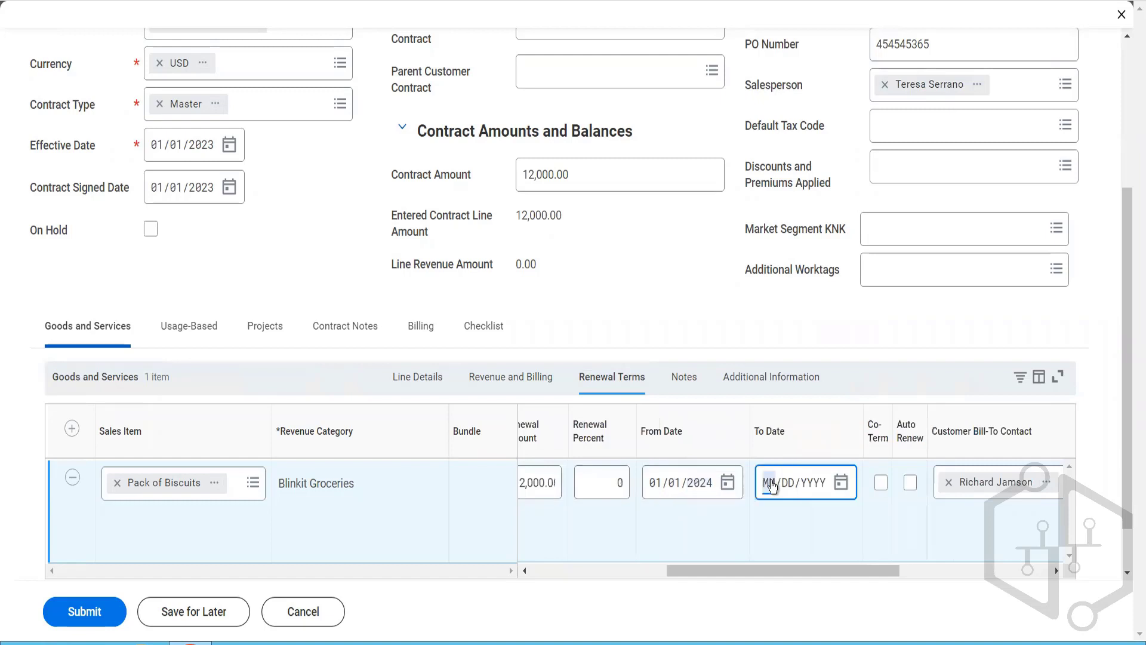
pyautogui.write('12/')
pyautogui.write('31/')
pyautogui.write('2024')
# Step: Enable both Co-Term and Auto Renew for the biscuit line's renewal
pyautogui.moveTo(815, 570); pyautogui.dragTo(890, 584)
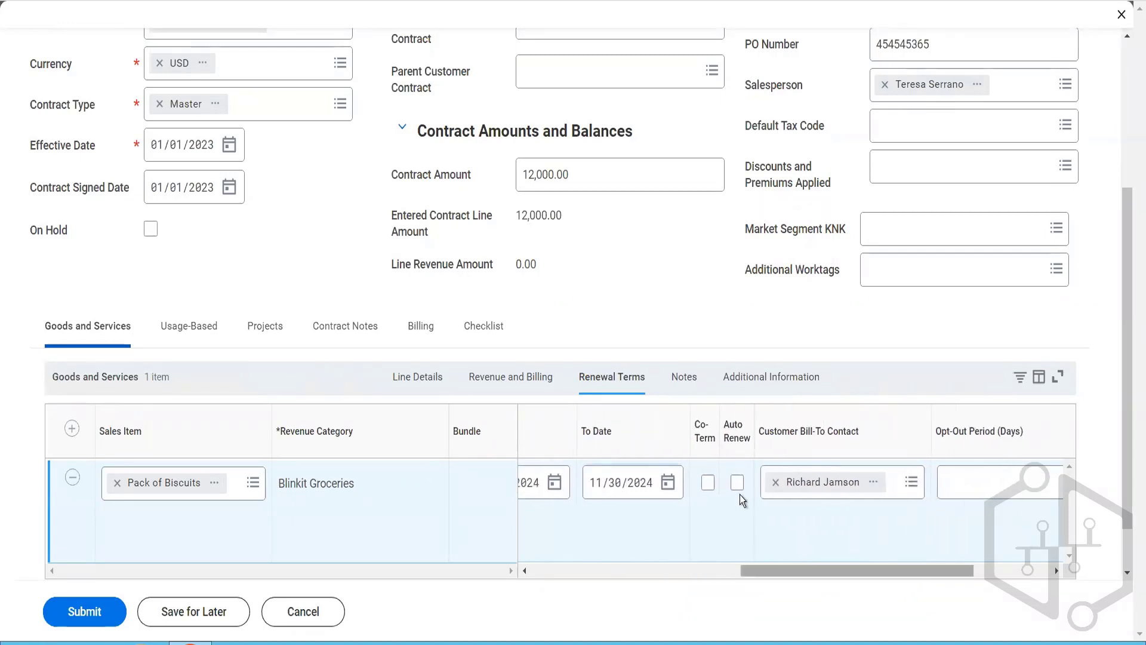
pyautogui.click(709, 485)
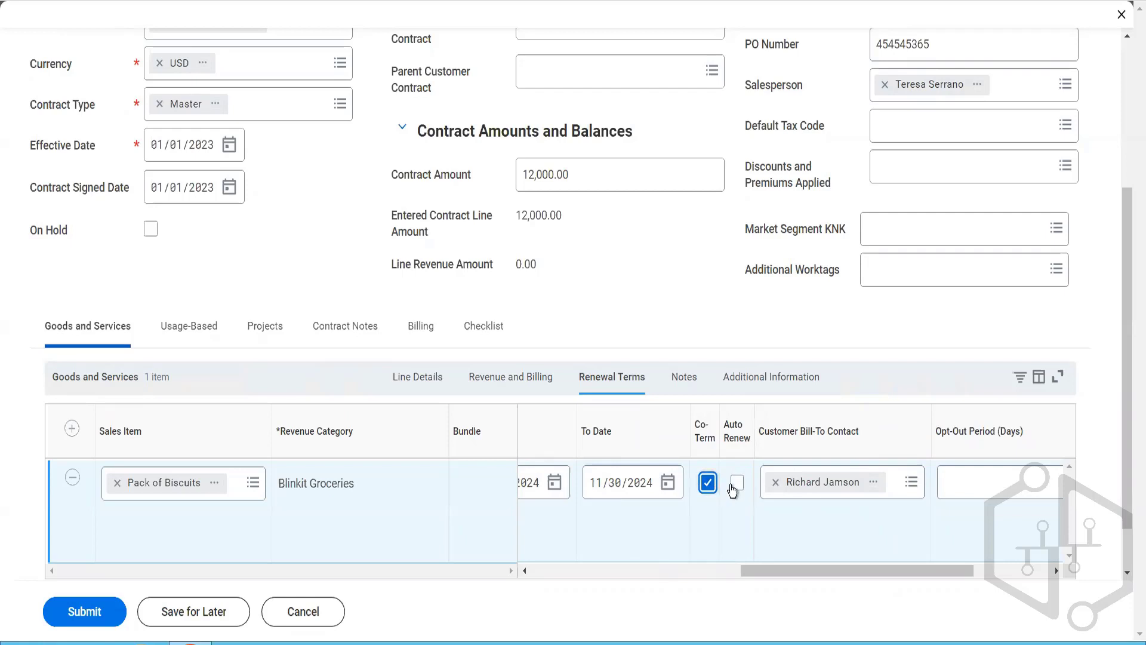
pyautogui.click(736, 485)
# Step: Set the opt-out period in the biscuit line's renewal terms to 5 days
pyautogui.moveTo(962, 575); pyautogui.dragTo(1030, 586)
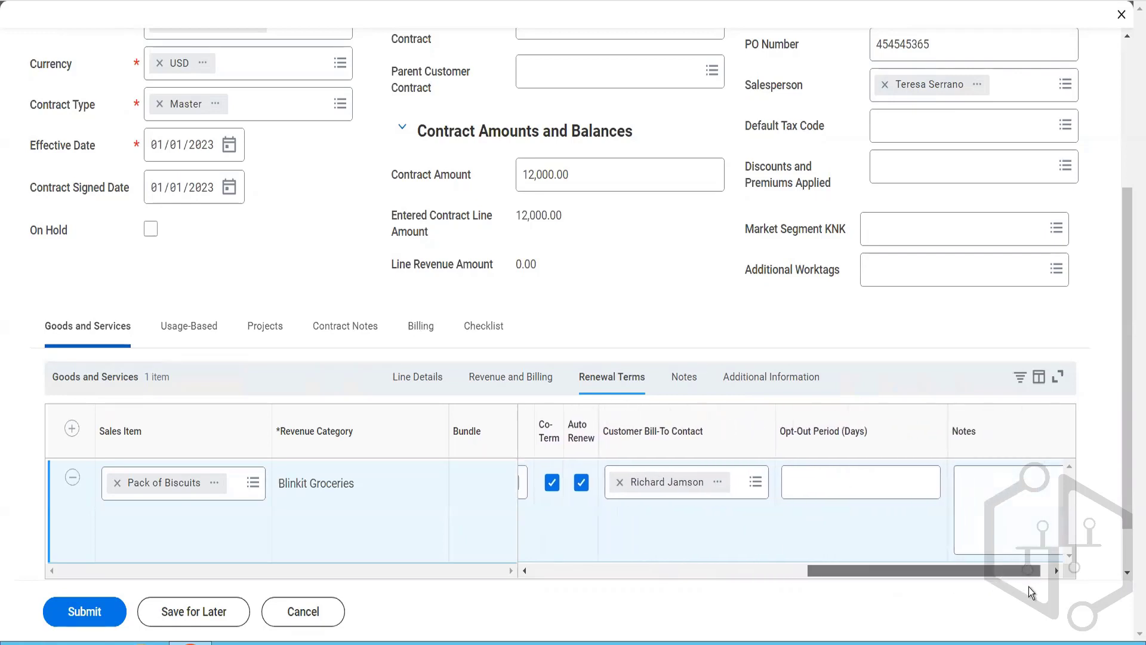
pyautogui.click(861, 475)
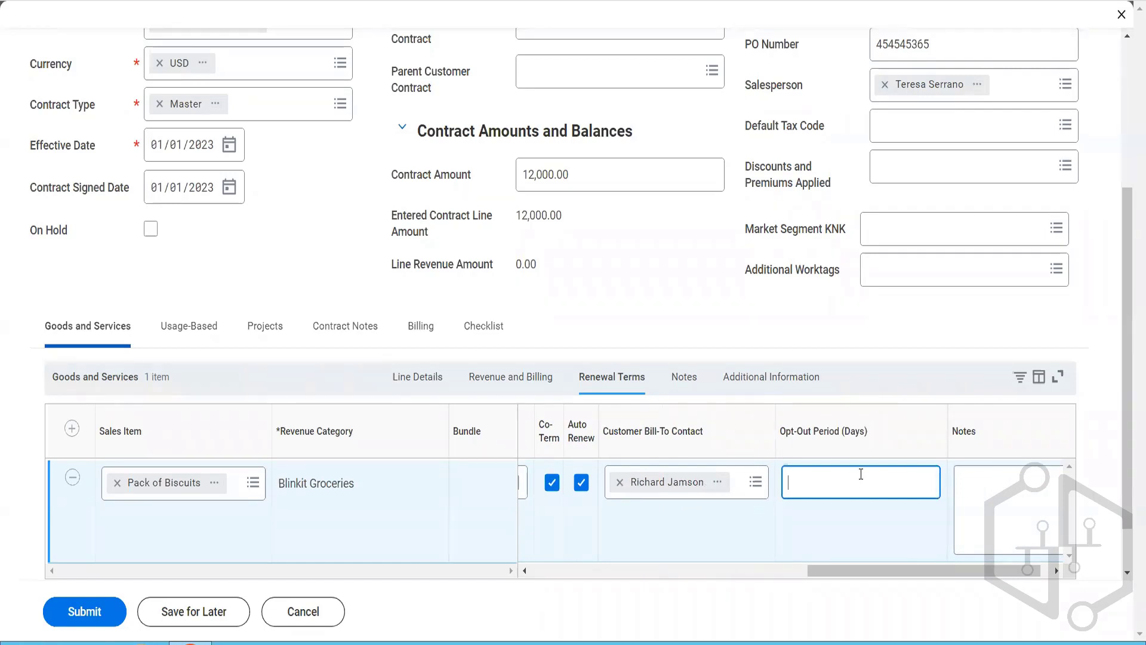
pyautogui.write('5')
# Step: Enter the renewal note "The customer can call us 5 days before this contract starts" for the biscuit line
pyautogui.click(1046, 568)
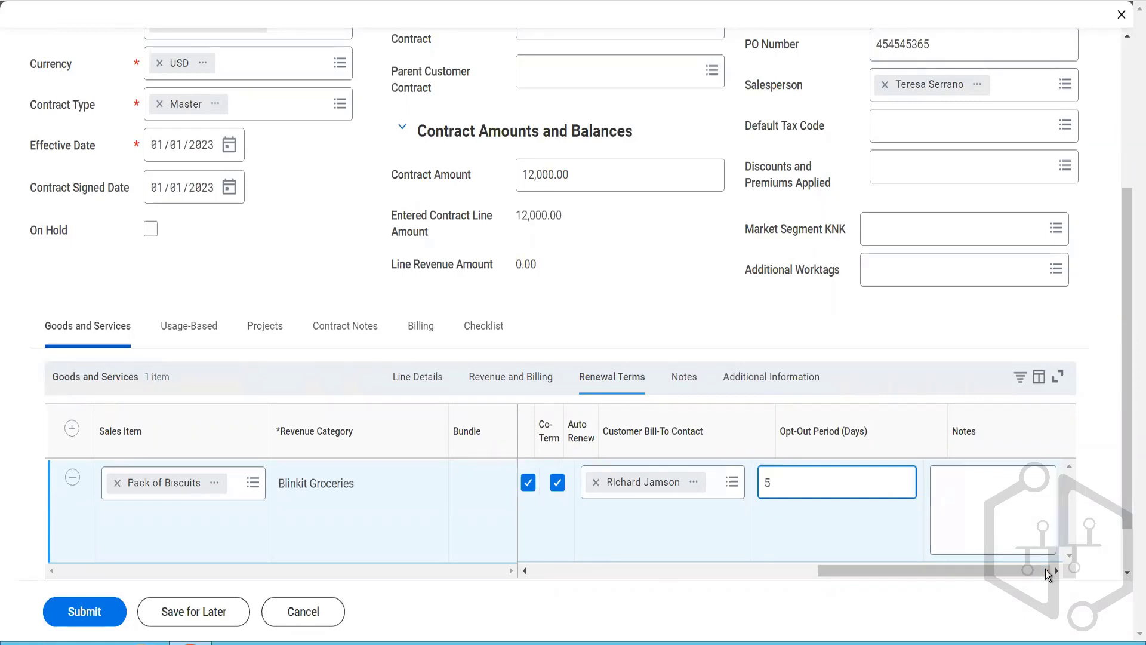
pyautogui.click(1003, 512)
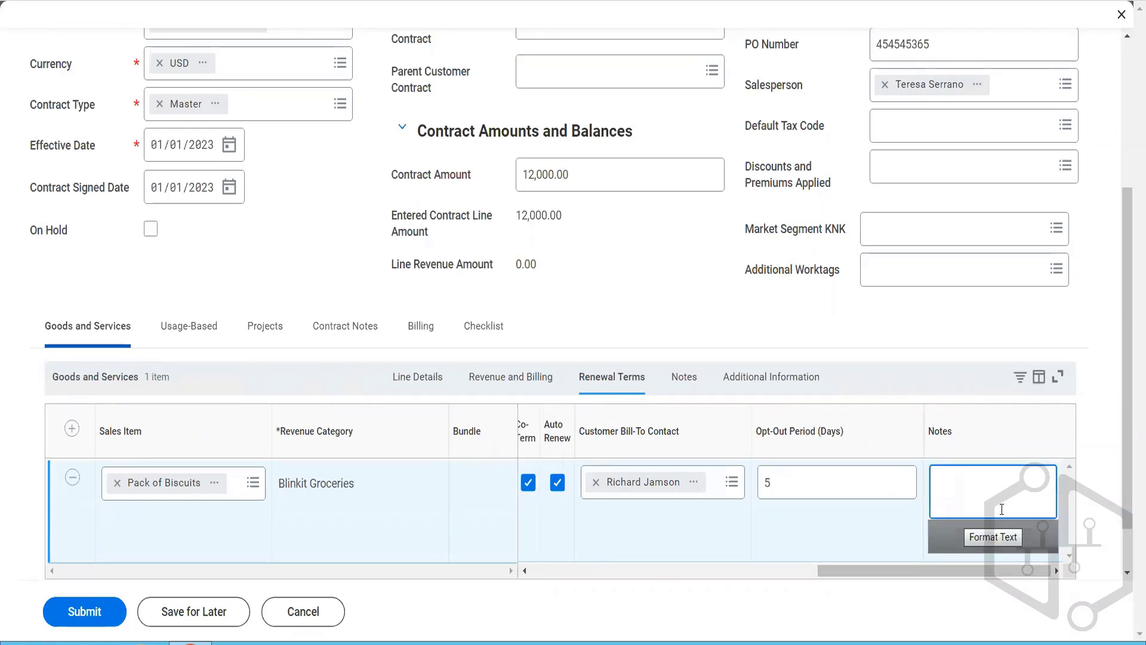
pyautogui.write('The vcustomer can call us 5 days')
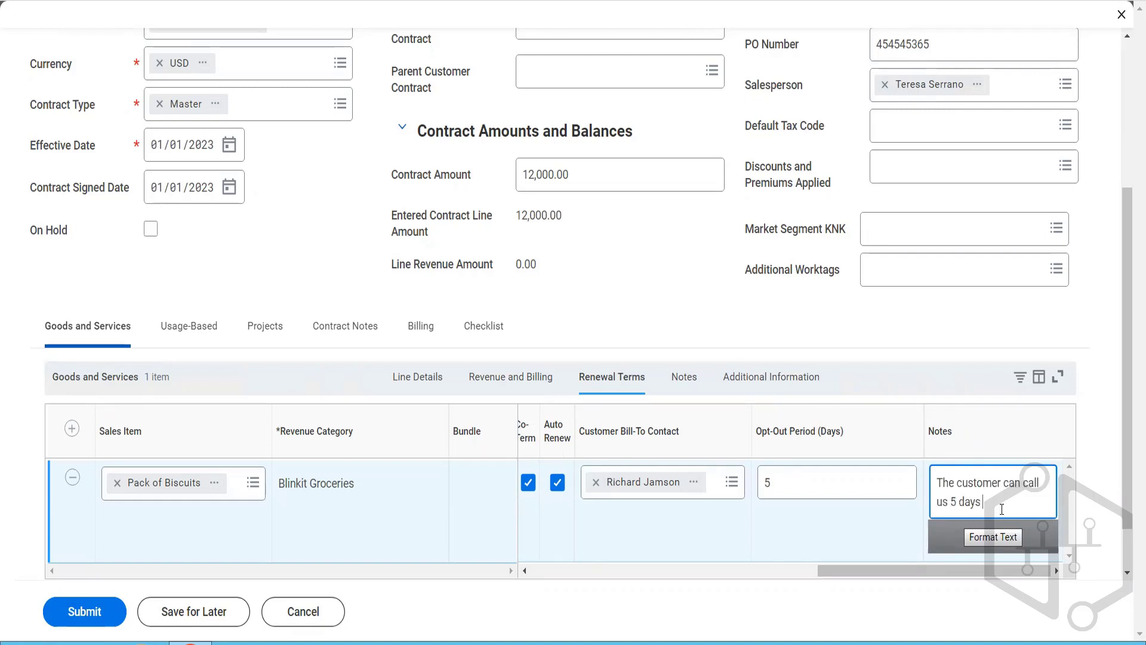
pyautogui.write(' before this conttav')
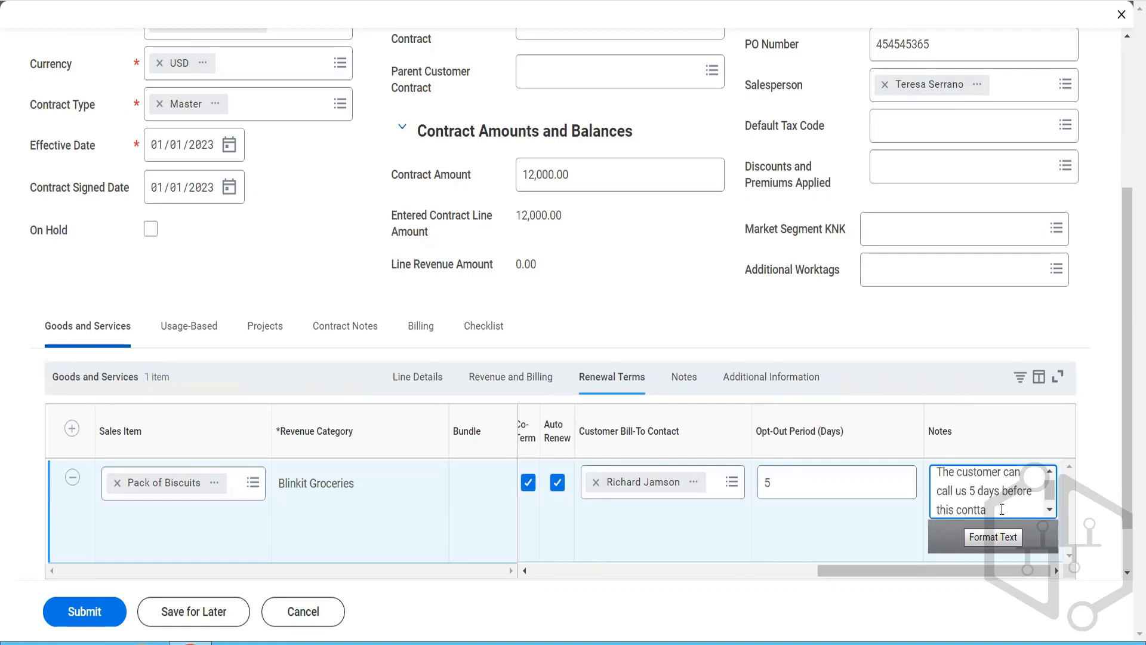
pyautogui.press('BackSpace')
pyautogui.press('BackSpace')
pyautogui.write('ratct starts')
# Step: Enter "This is our line memo" as the biscuit line's invoice line memo
pyautogui.click(684, 378)
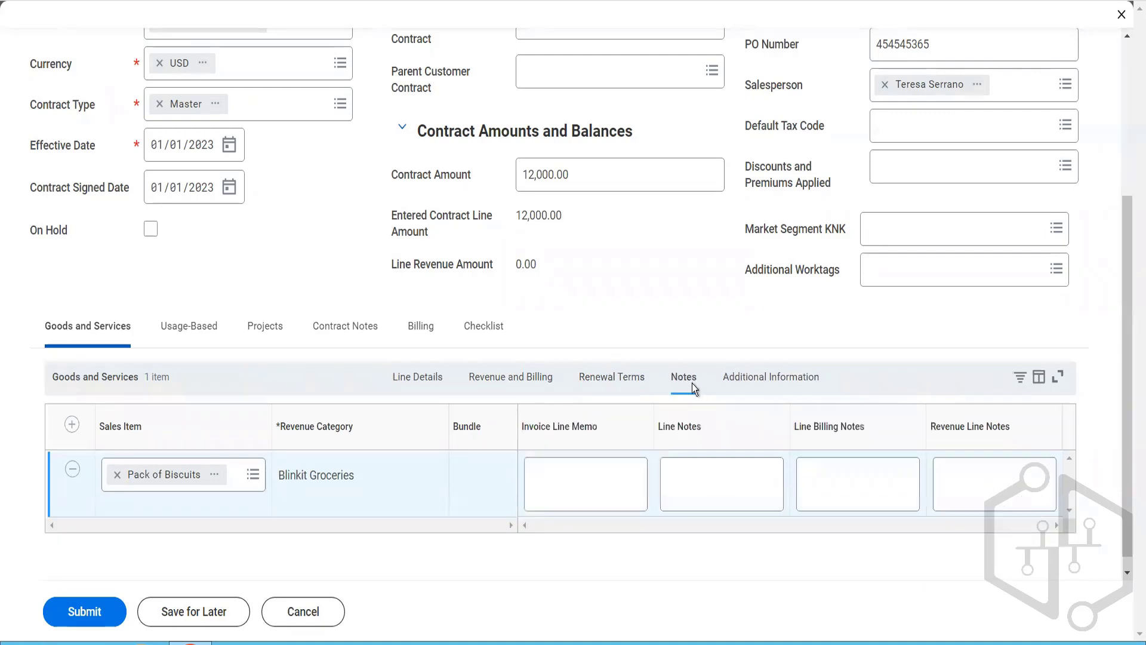
pyautogui.click(611, 460)
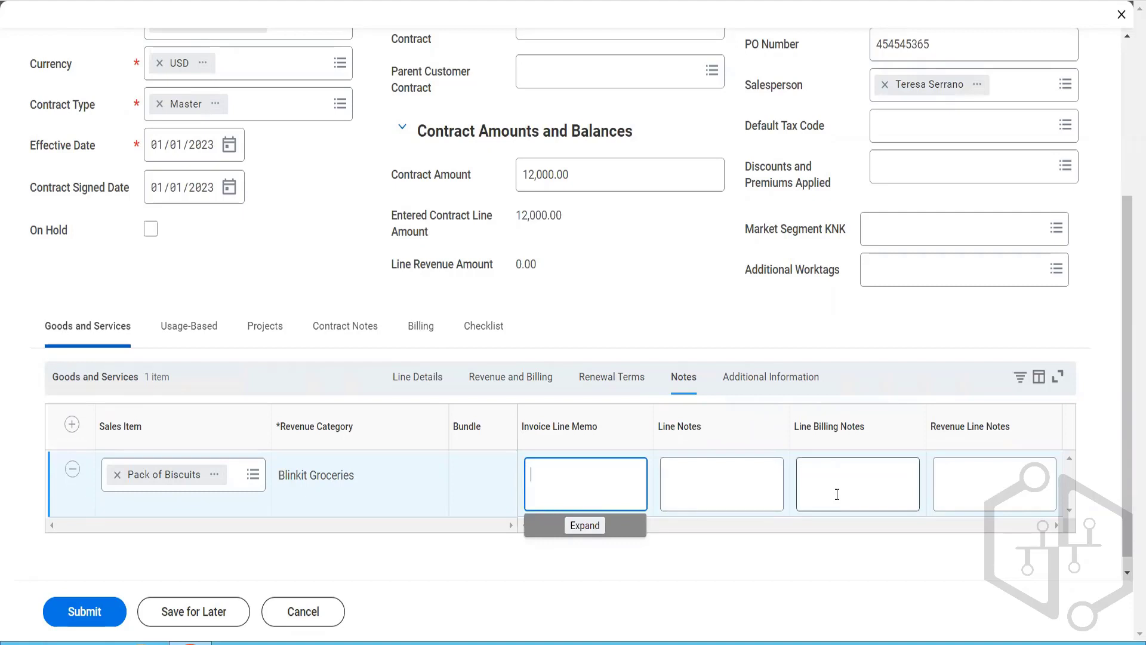
pyautogui.write('This is our line memo')
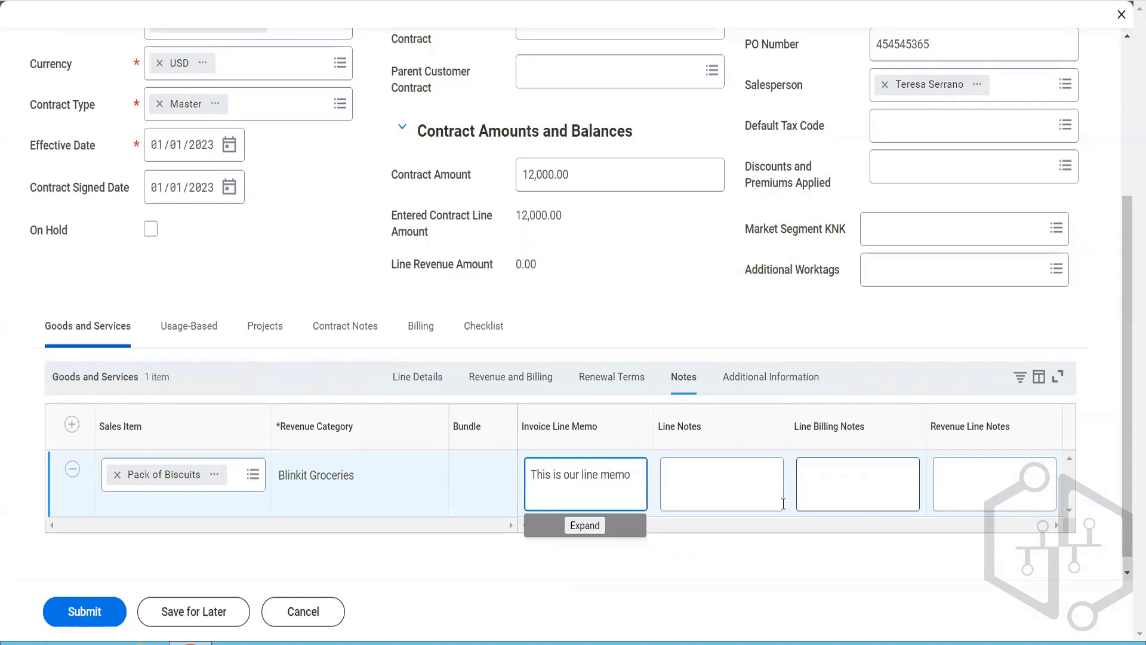
# Step: Enter "This is our Line notes" as the biscuit line's line notes
pyautogui.click(723, 467)
pyautogui.write('Thi')
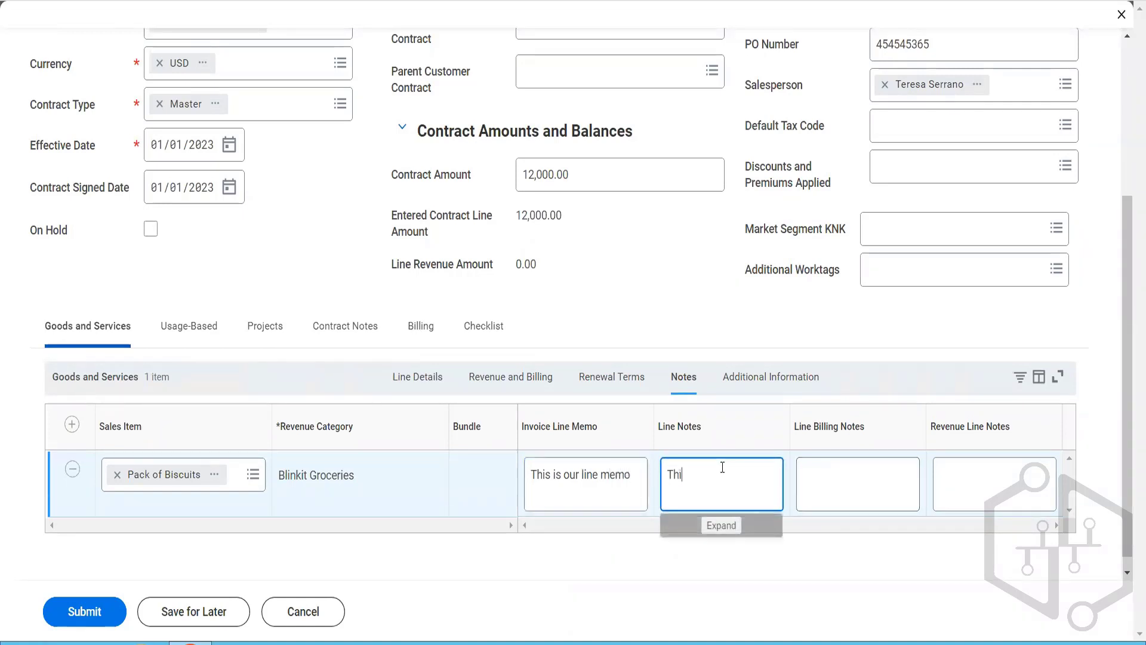
pyautogui.write('s is our ')
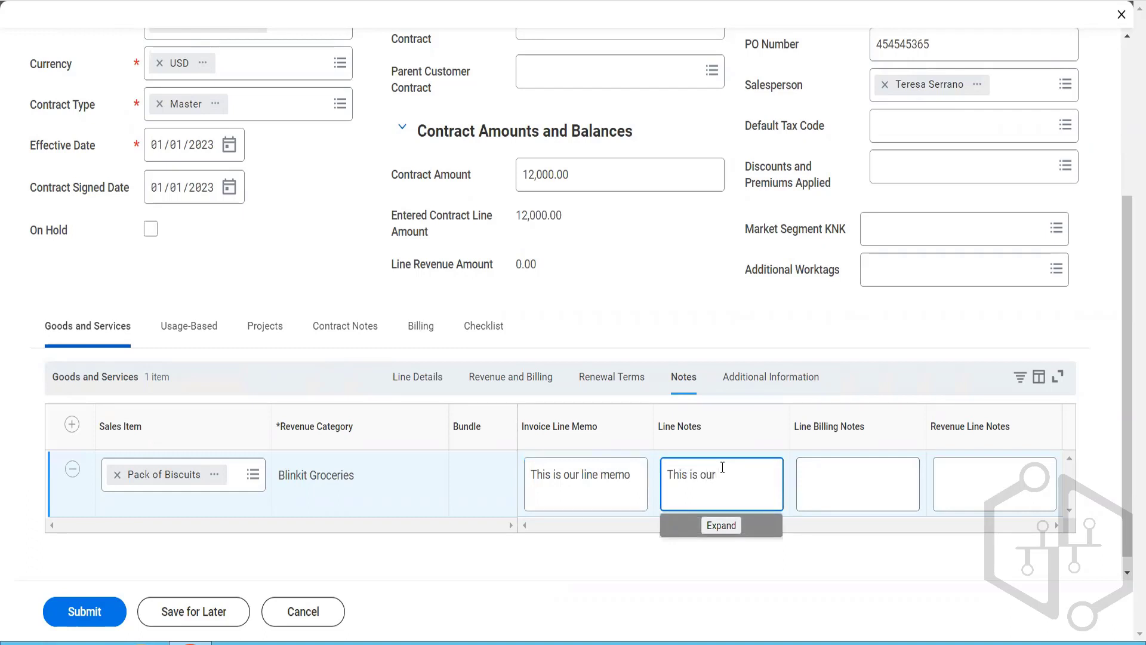
pyautogui.write('Line notes')
pyautogui.press('Tab')
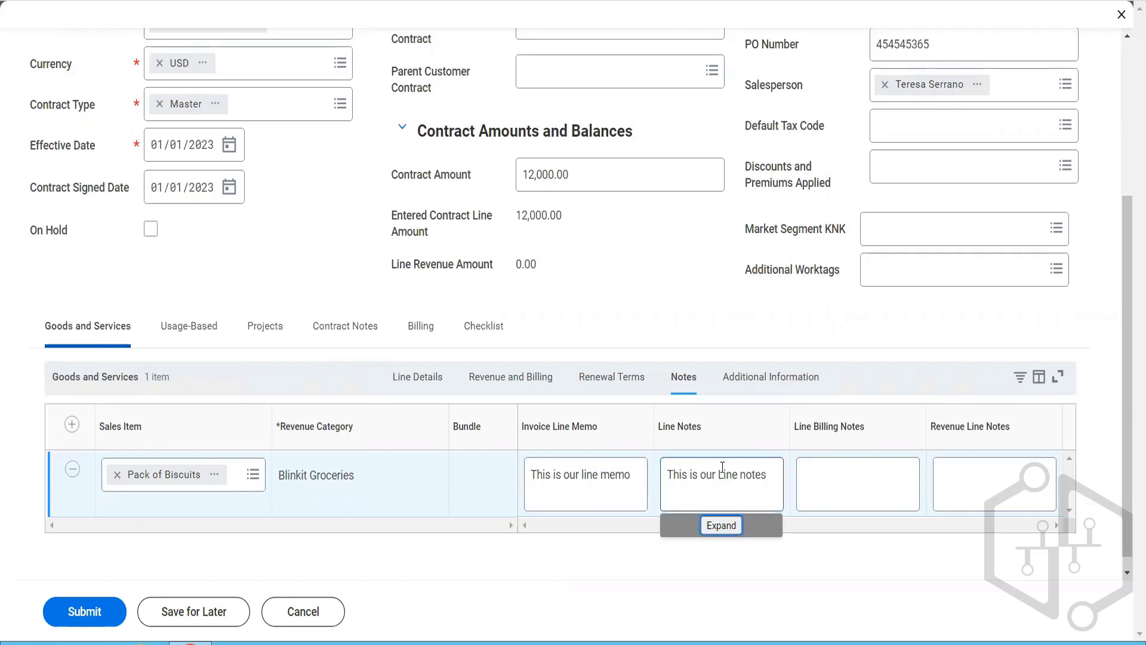
# Step: Enter "This is our line billing notes" as the biscuit line's billing notes
pyautogui.click(825, 502)
pyautogui.write('This ')
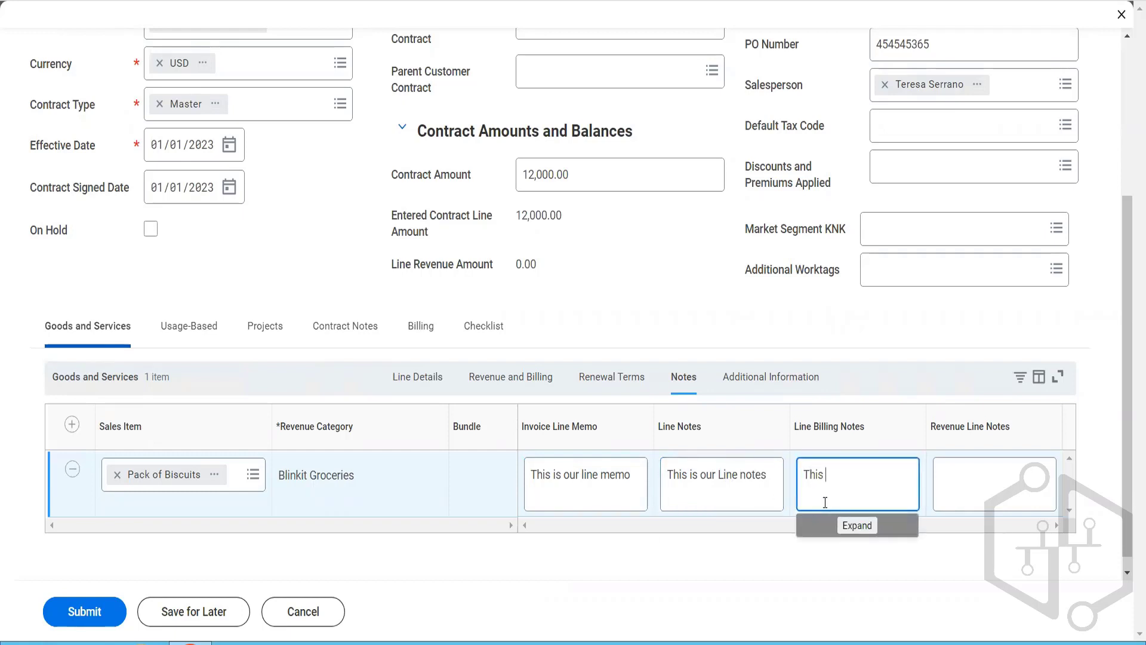
pyautogui.write('is our line billing notes')
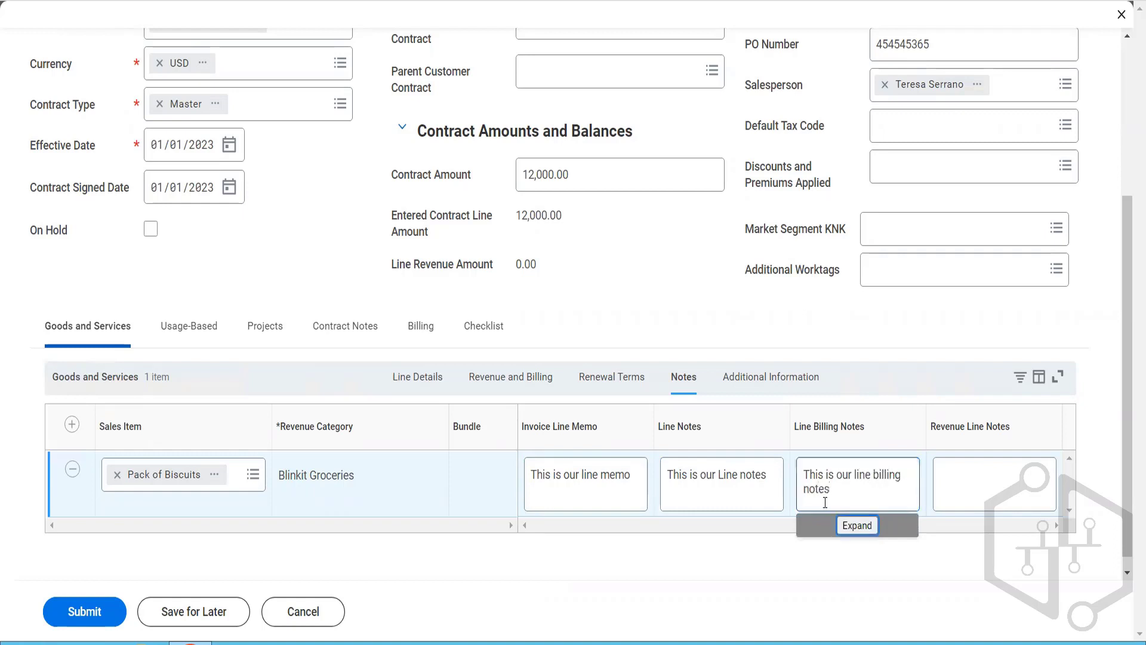
# Step: Enter "This is our Revenue Line Notes" as the biscuit line's revenue line notes
pyautogui.press('Tab')
pyautogui.write('This is our Reve')
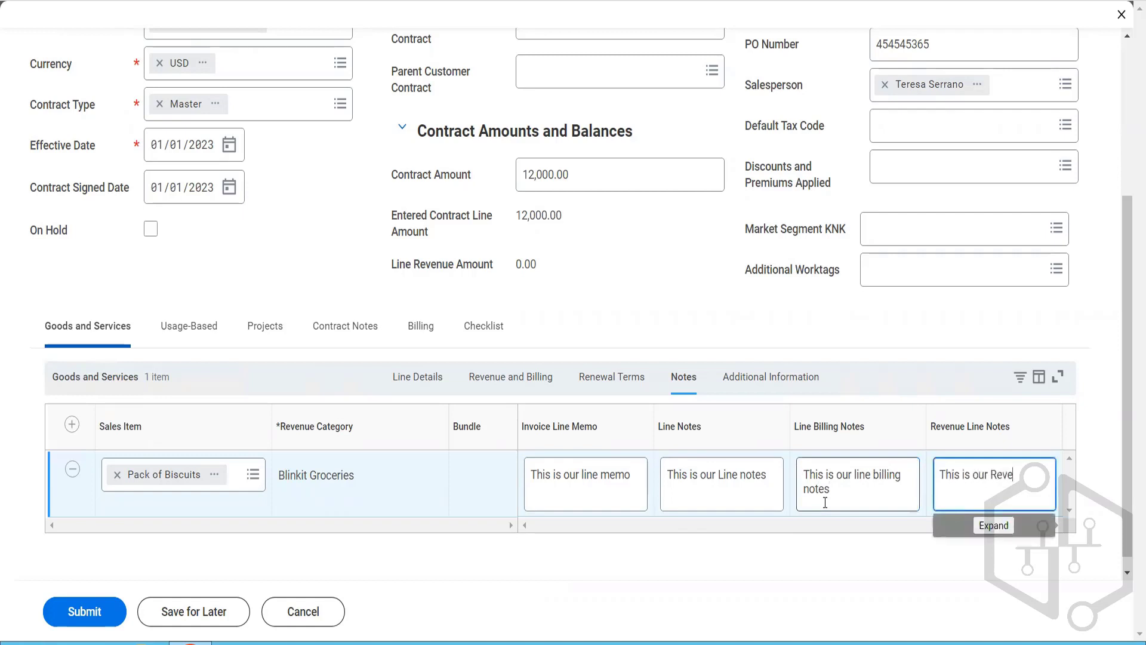
pyautogui.write('nue Line Notes')
# Step: Review the biscuit line's additional information, including company, worktags, tax code, ship-to details and line status
pyautogui.click(768, 391)
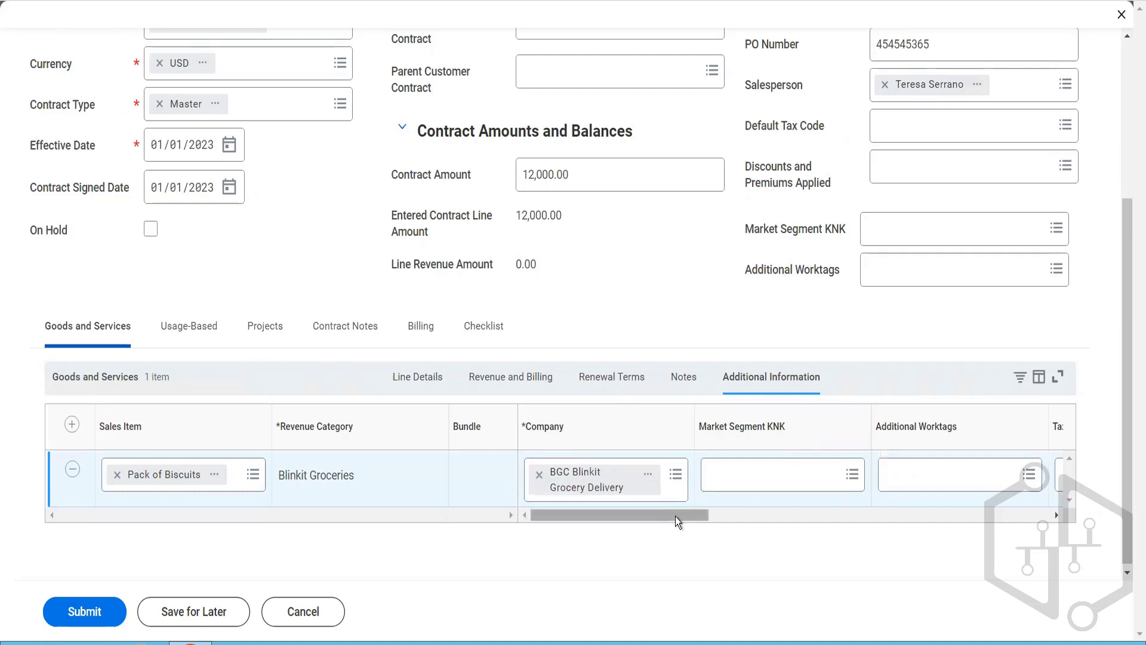
pyautogui.moveTo(676, 516); pyautogui.dragTo(722, 523)
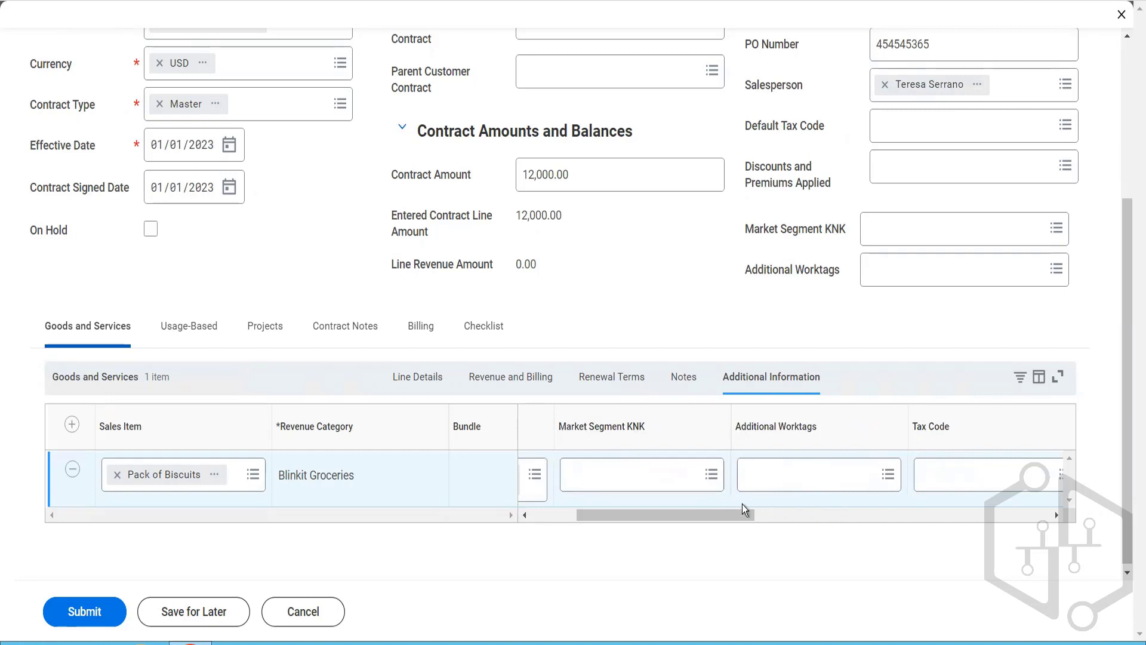
pyautogui.moveTo(743, 508); pyautogui.dragTo(1077, 526)
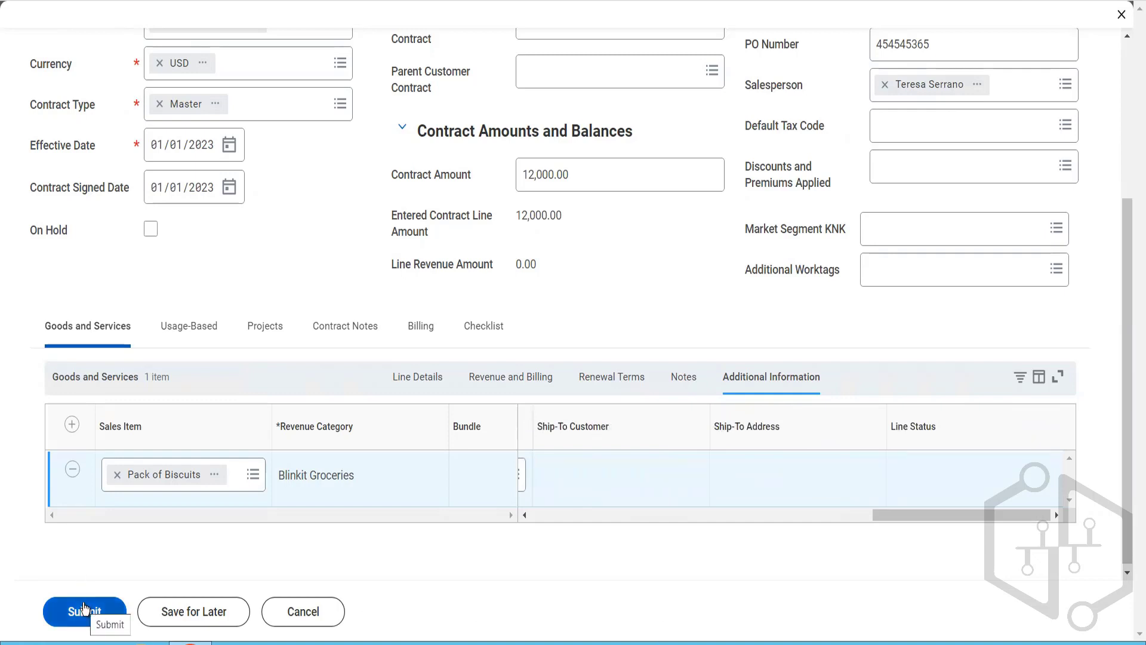
# Step: Enter "This is our Customer Contract Notes" as the contract notes
pyautogui.click(491, 345)
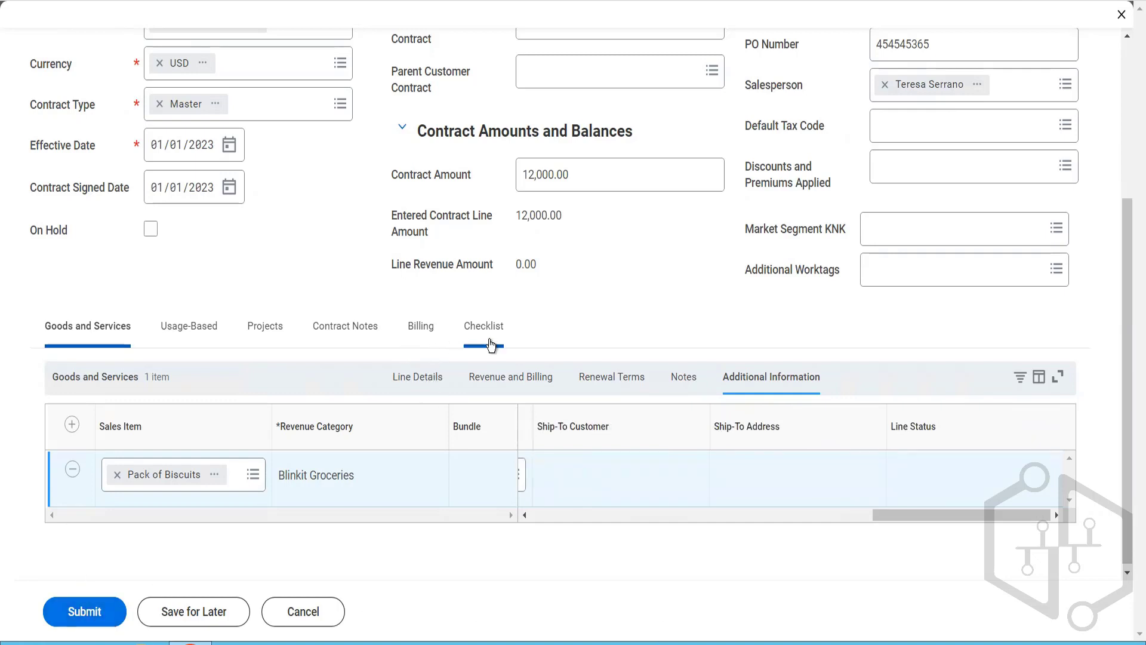
pyautogui.click(420, 335)
pyautogui.click(352, 335)
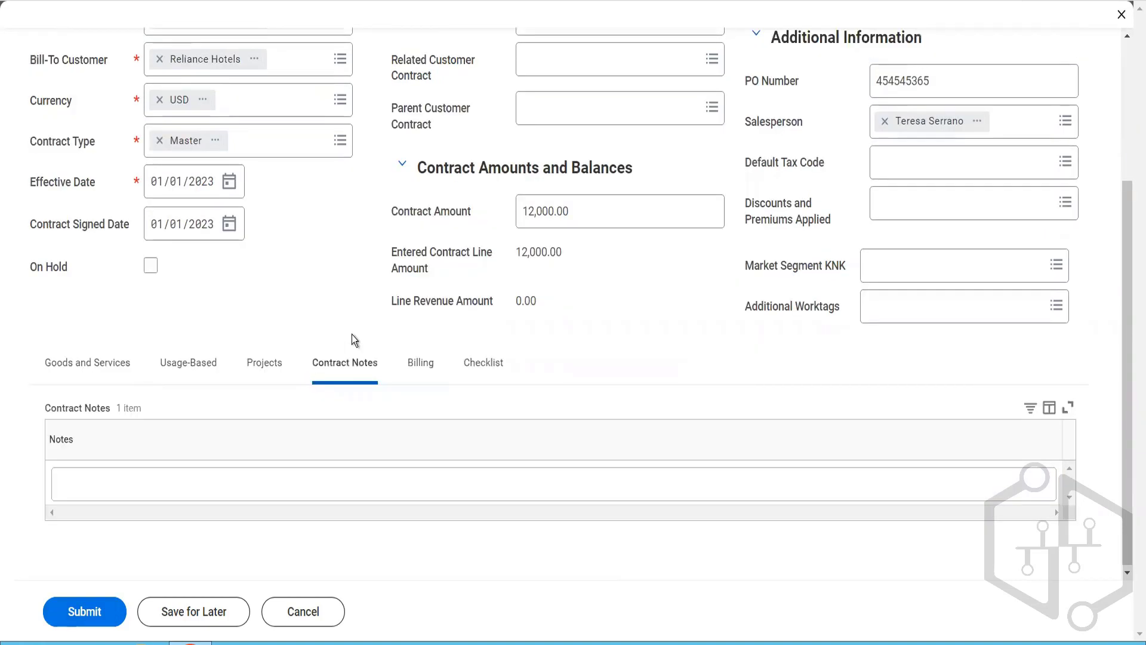
pyautogui.click(306, 490)
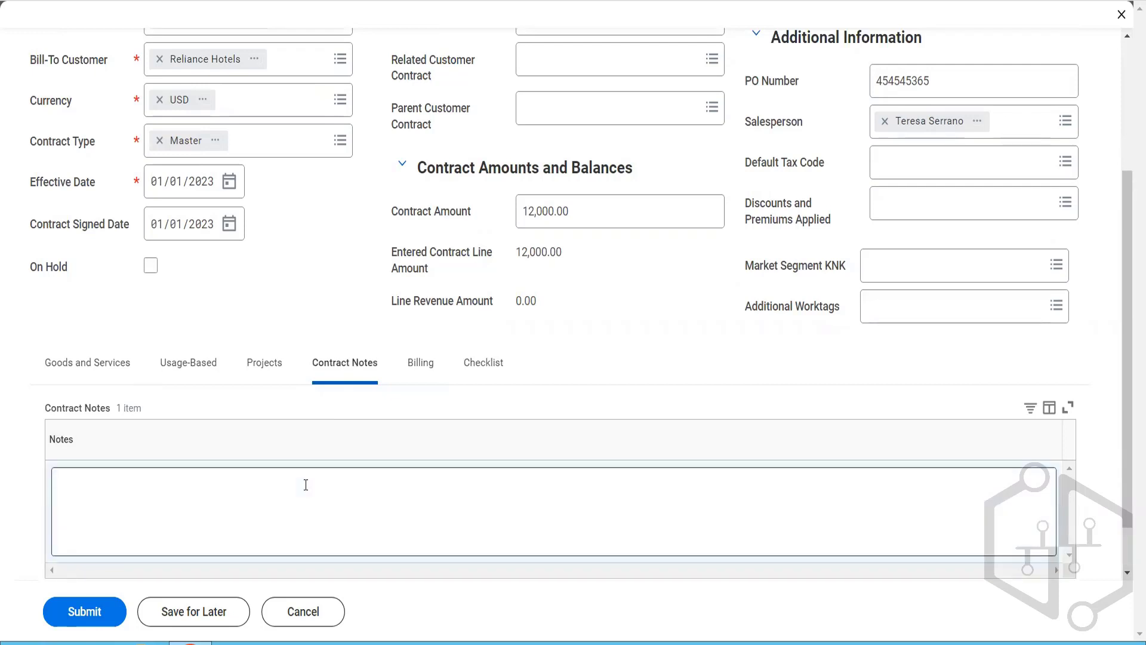
pyautogui.write('Thi')
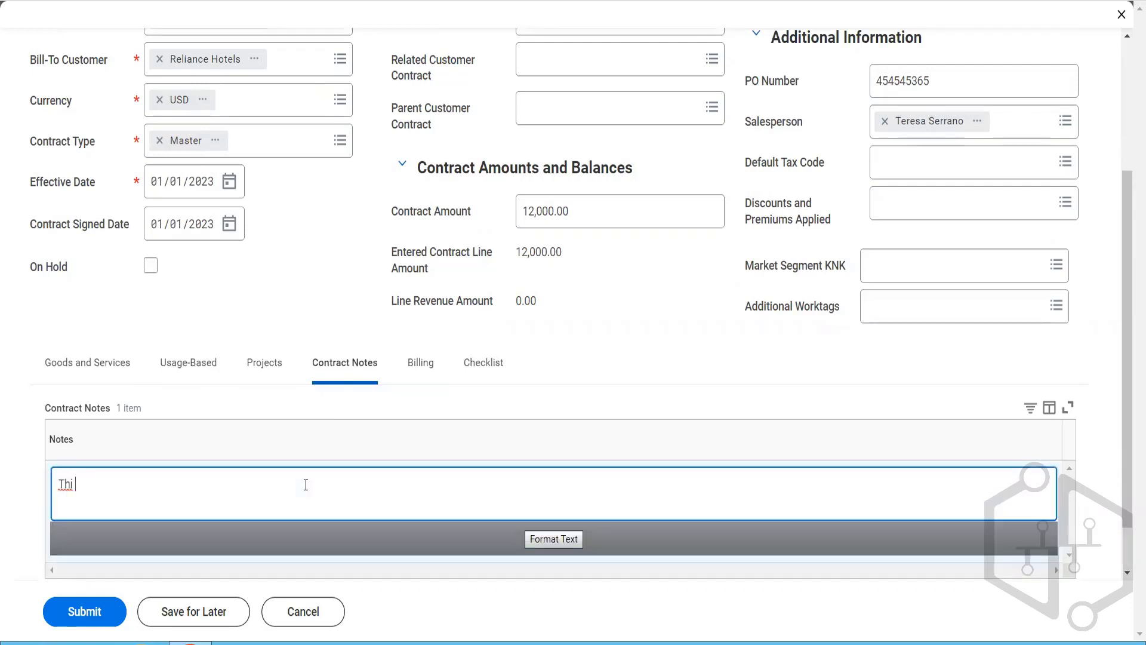
pyautogui.write('s is our  Customer Contract Notes')
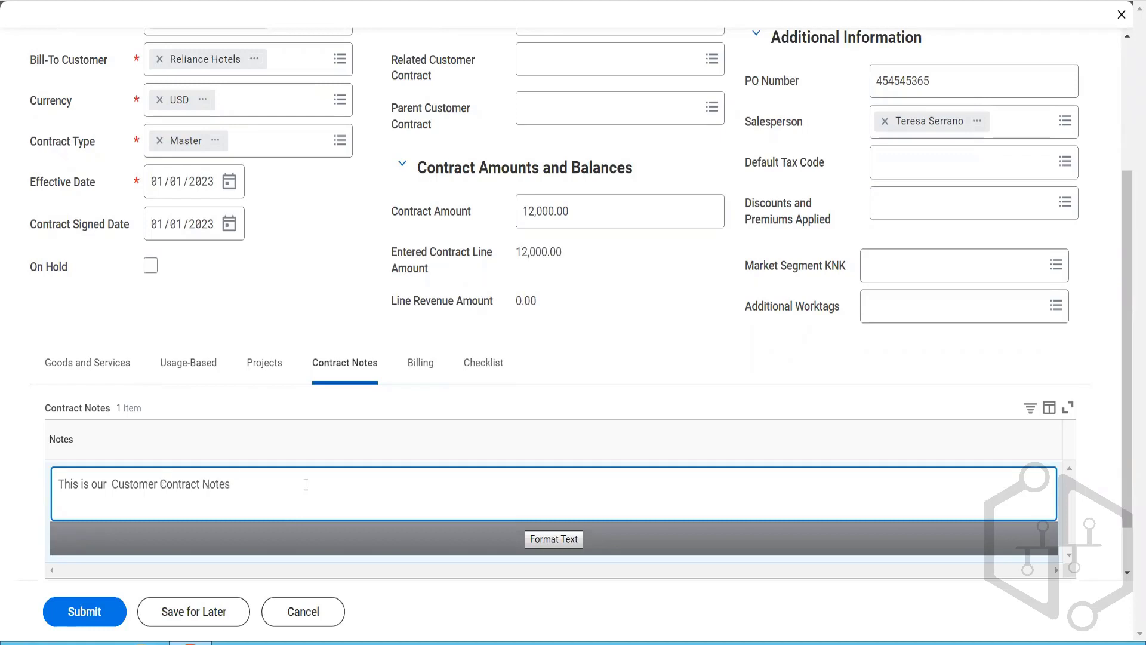
pyautogui.write(' .......')
# Step: Set the payment type to Check in the contract's billing terms
pyautogui.click(424, 362)
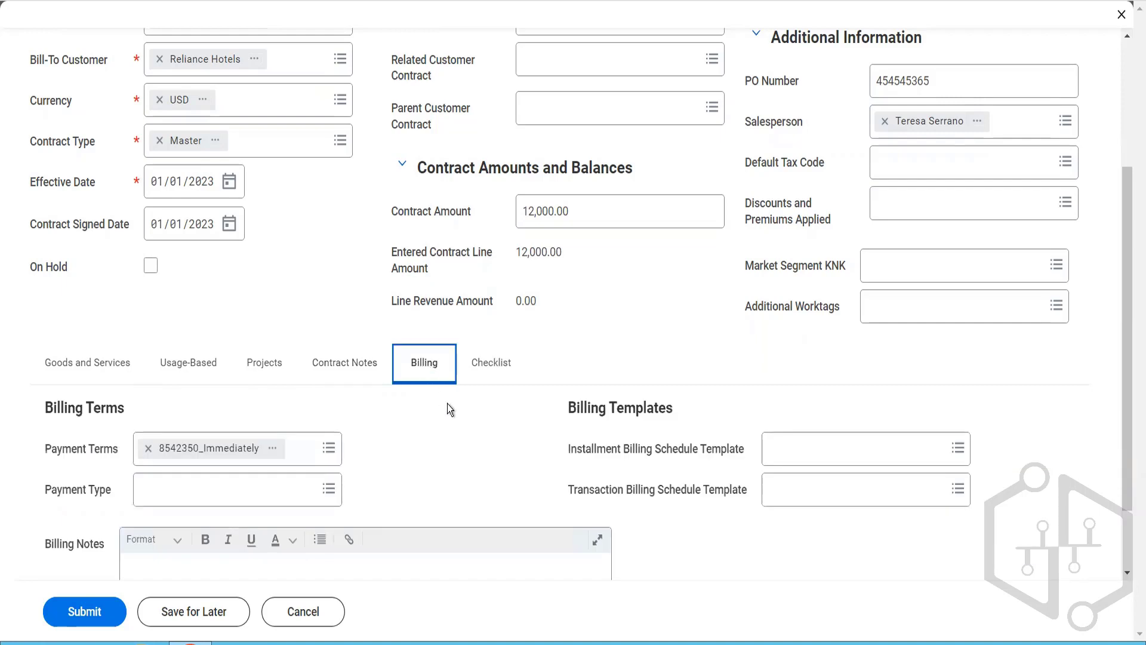
pyautogui.scroll(-2, 448, 406)
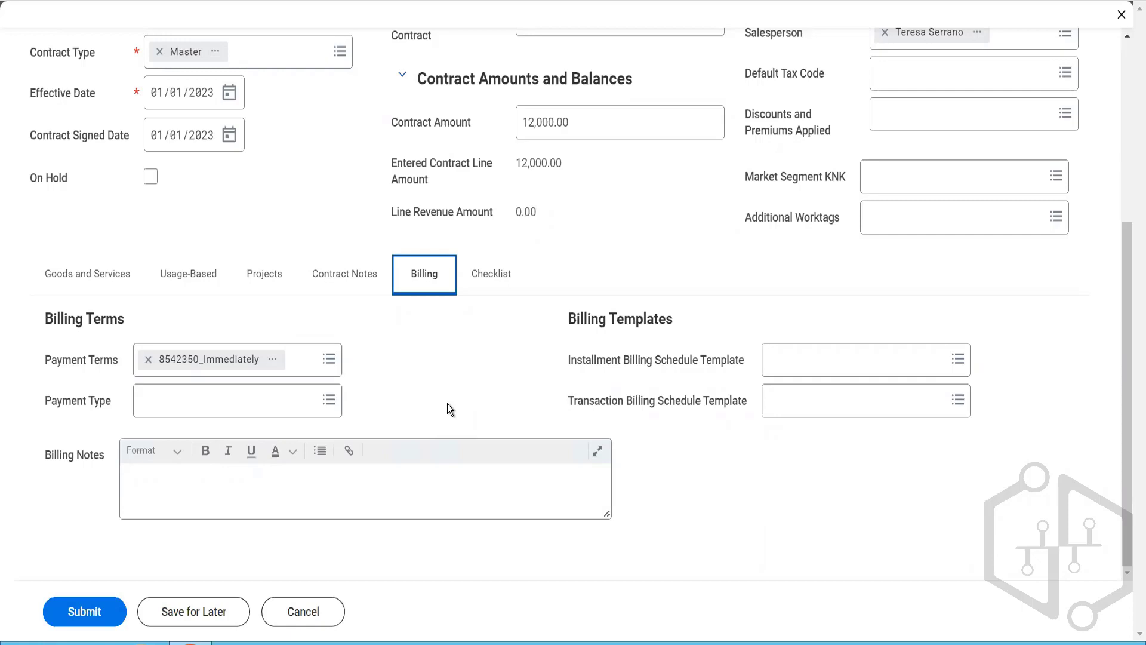
pyautogui.click(255, 404)
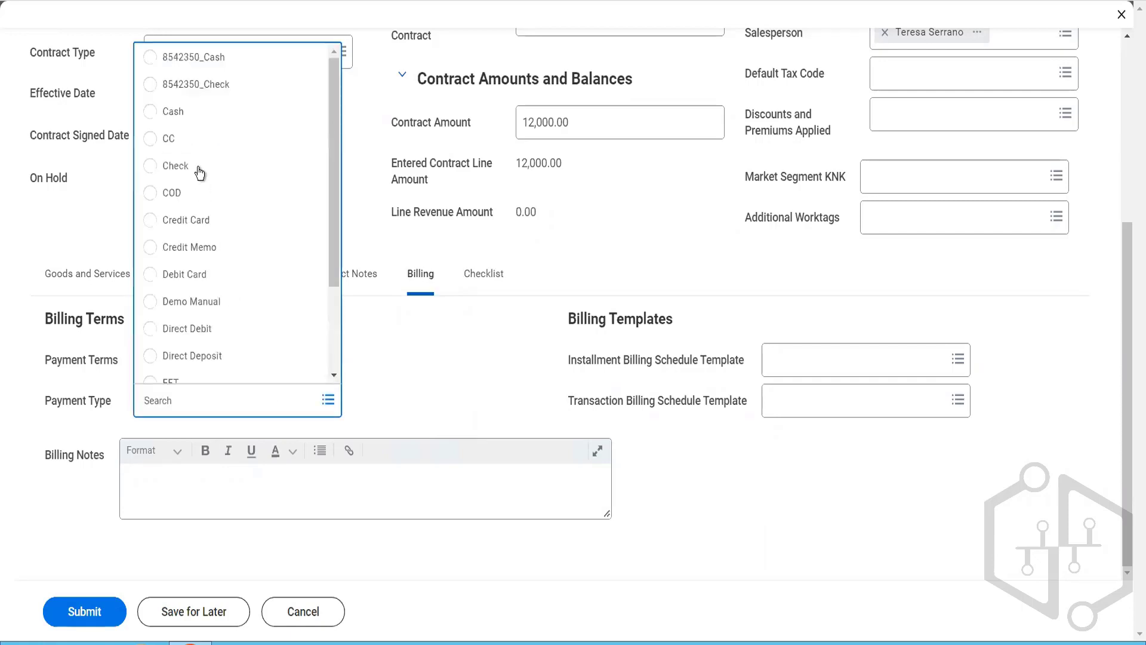
pyautogui.click(200, 173)
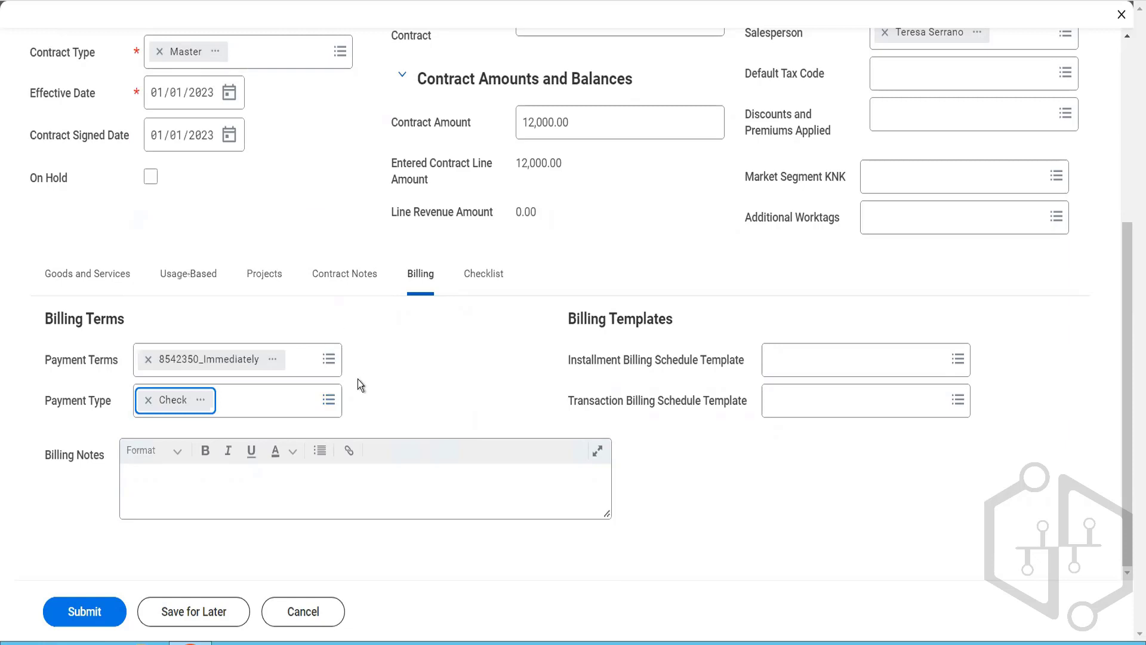
# Step: Enter "We need to bill the client every 15th of the month" as the contract's billing notes
pyautogui.click(374, 501)
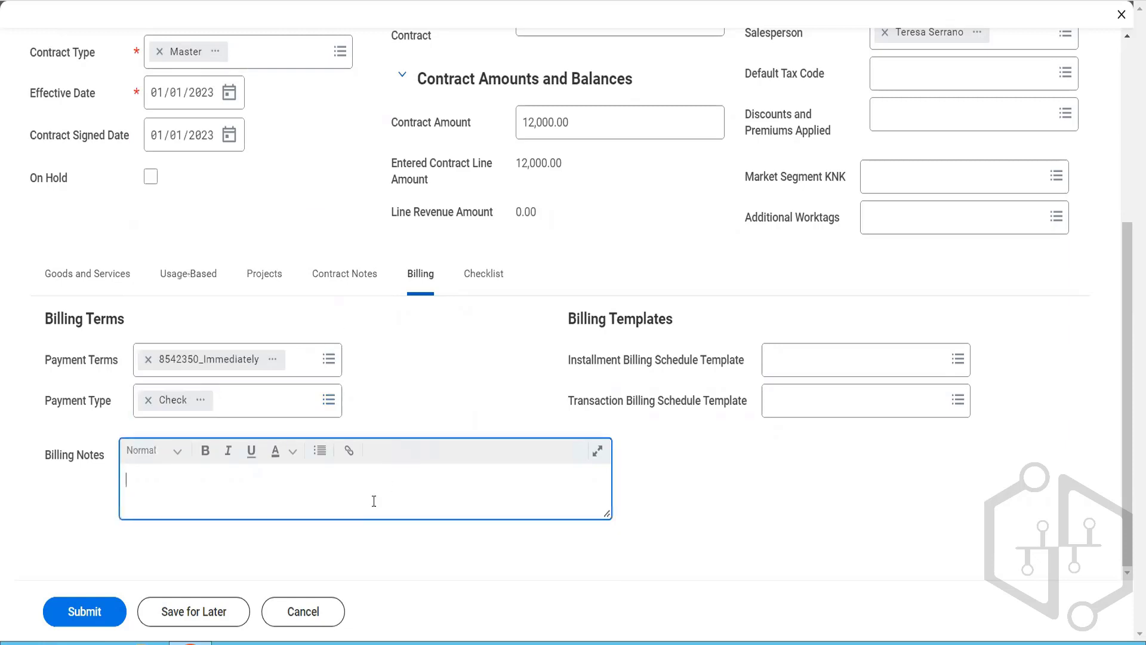
pyautogui.write('We need to bill the cline t')
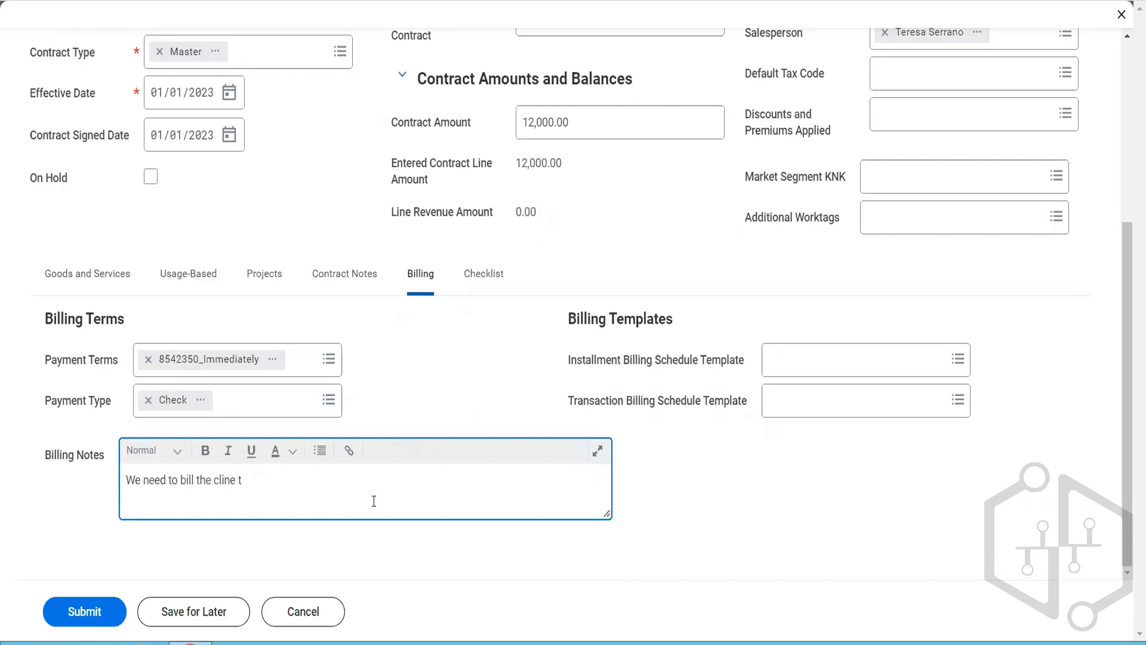
pyautogui.press('BackSpace')
pyautogui.press('BackSpace')
pyautogui.press('BackSpace')
pyautogui.press('BackSpace')
pyautogui.write('ent every 15th of the month')
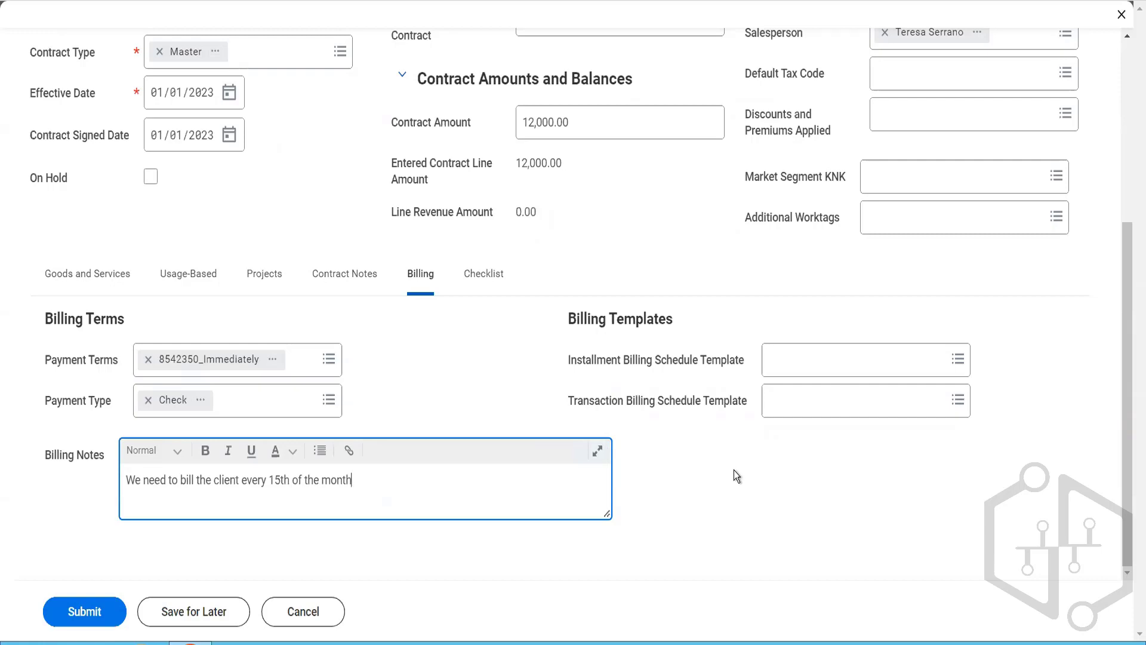
# Step: Review the contract header, including contract information, name, description, PO number, salesperson and contract amount
pyautogui.click(81, 292)
pyautogui.scroll(4, 334, 238)
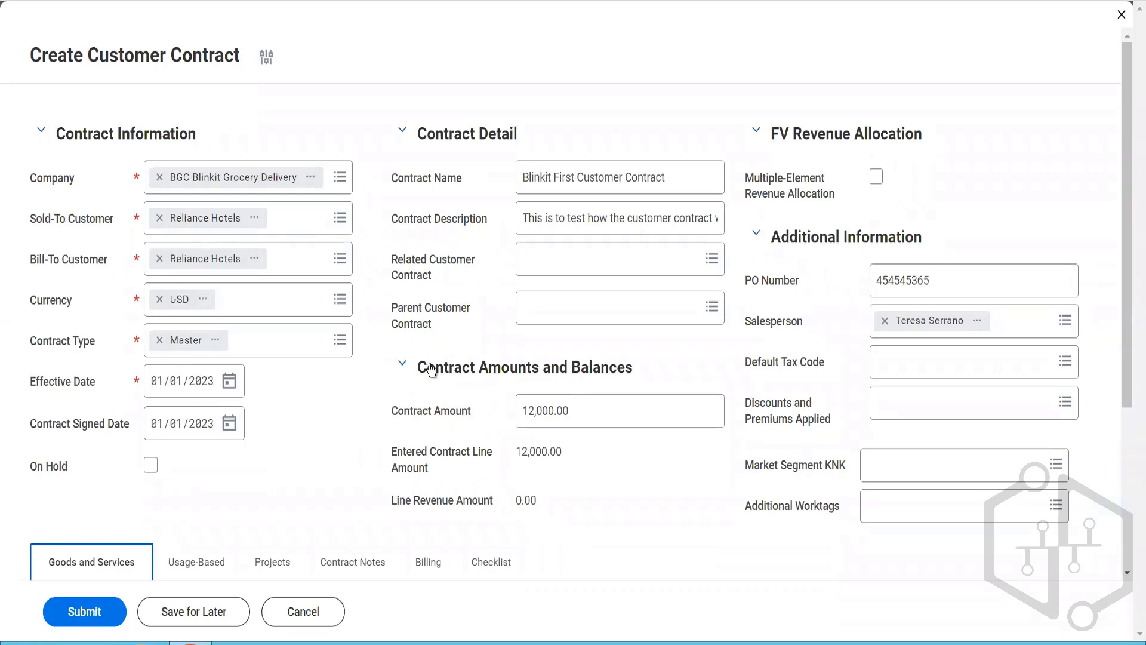
pyautogui.scroll(-2, 433, 370)
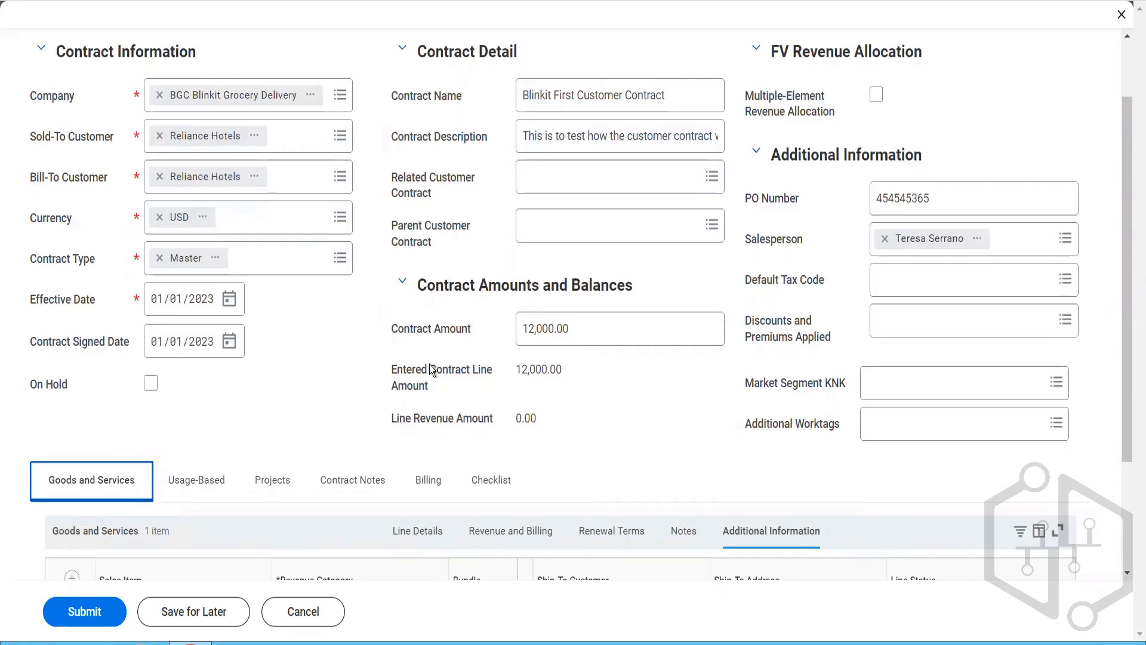
pyautogui.scroll(2, 431, 369)
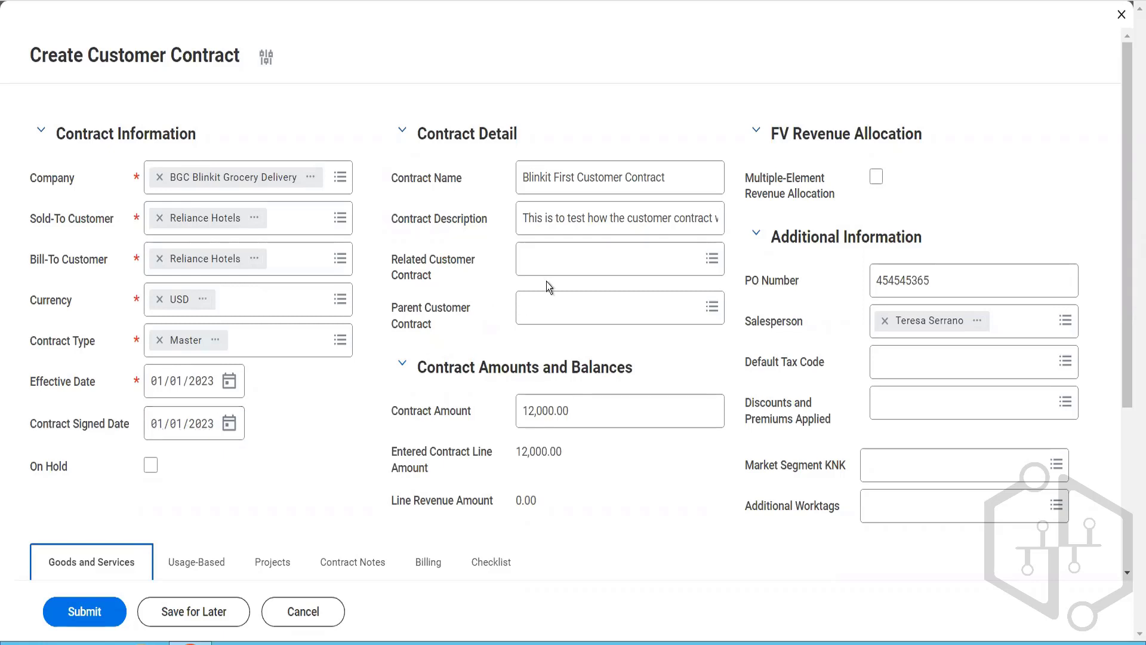
pyautogui.click(610, 184)
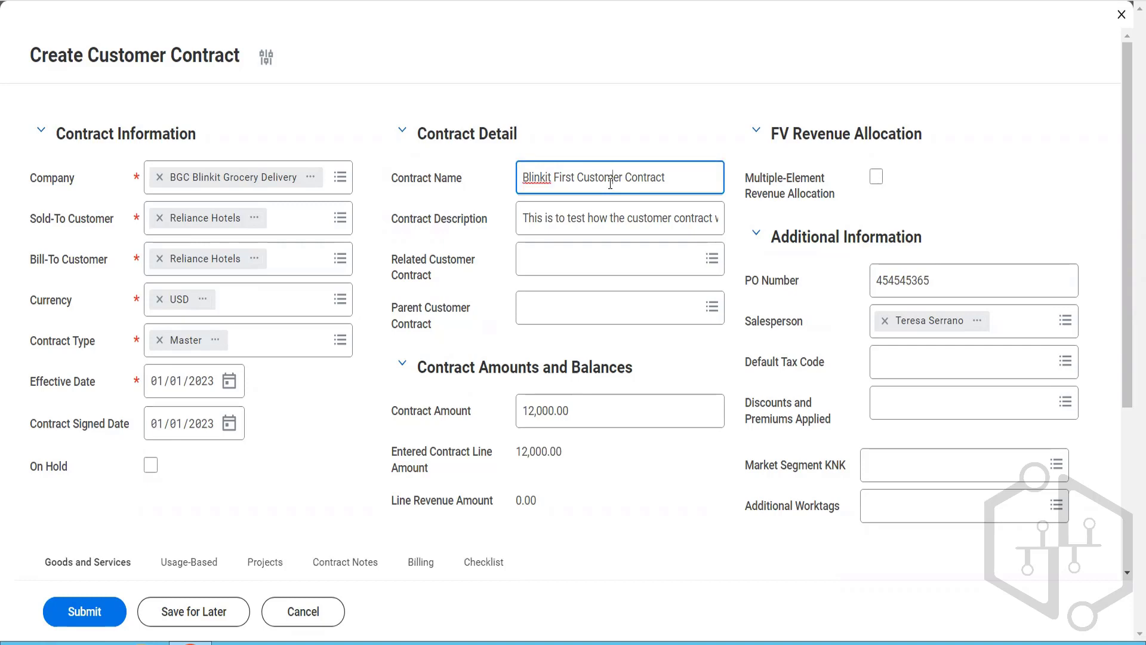
pyautogui.click(597, 223)
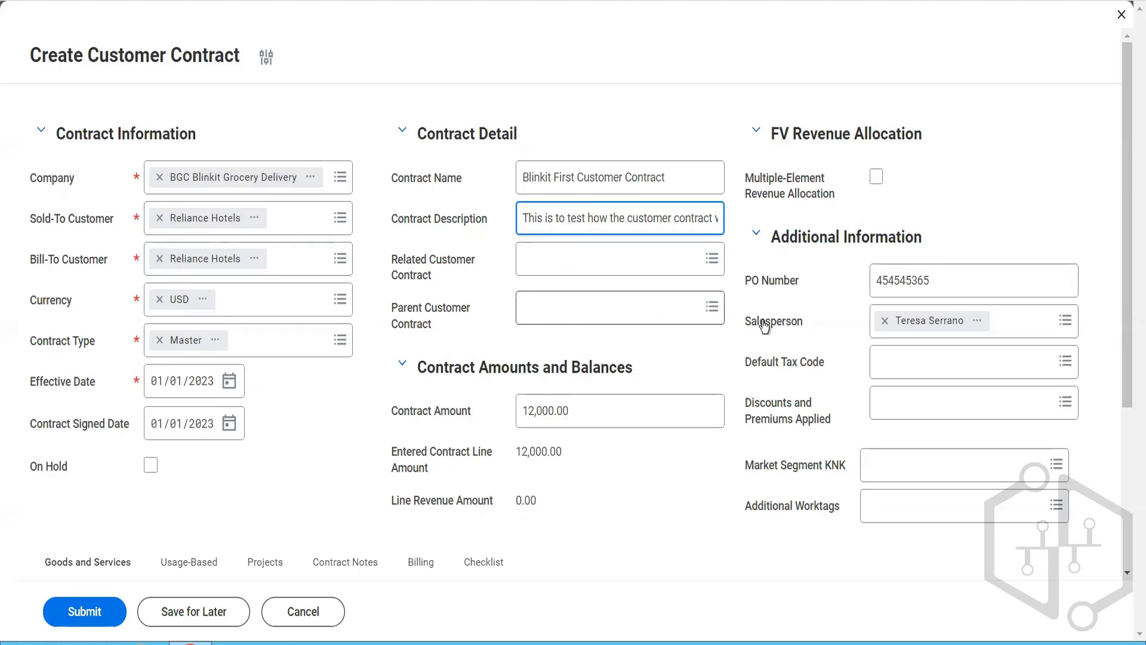
pyautogui.click(944, 276)
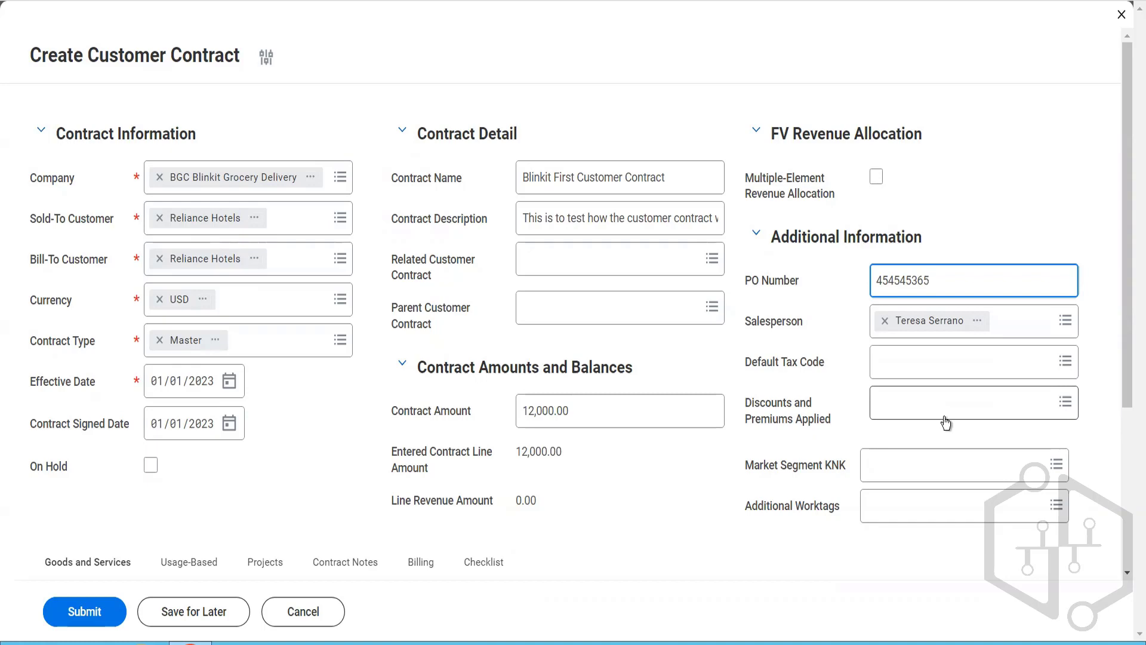
pyautogui.click(578, 426)
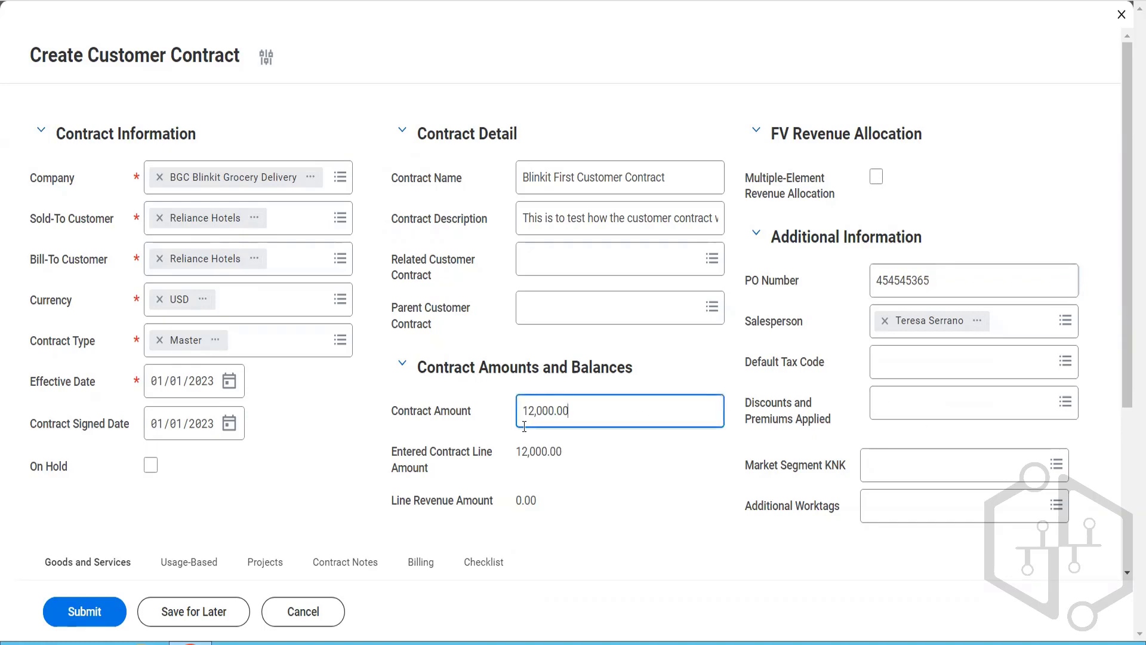
pyautogui.moveTo(575, 426); pyautogui.dragTo(523, 426)
# Step: Review the biscuit line's details, including the available line types, description, quantity, unit price, line amount, discounts, list prices and FV amounts
pyautogui.scroll(-4, 594, 444)
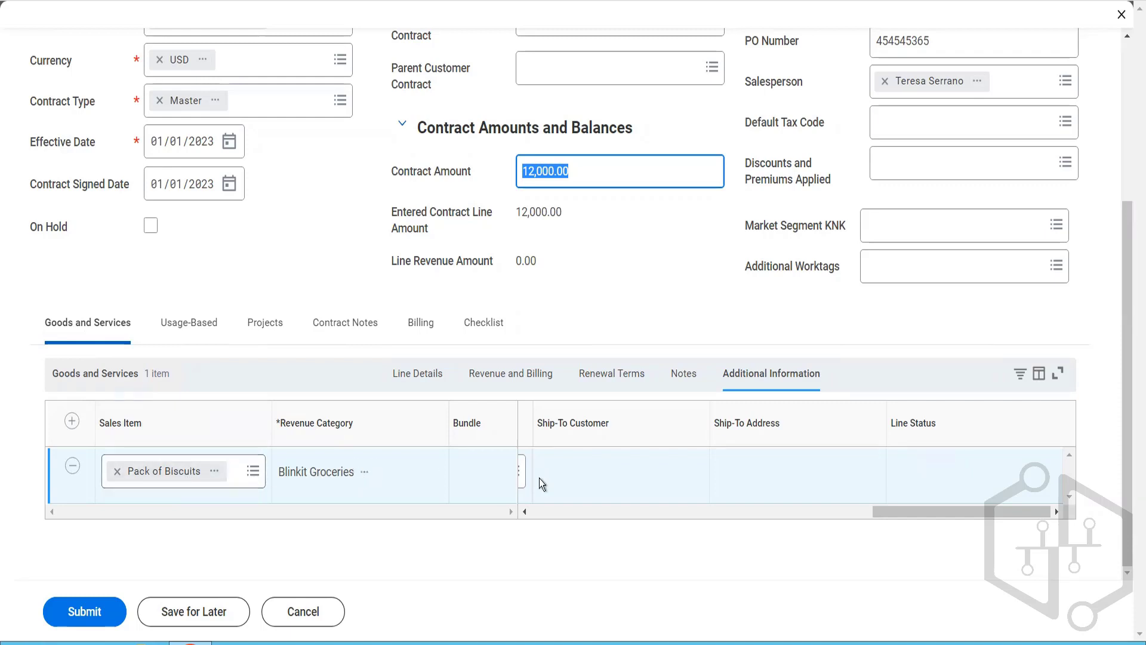
pyautogui.click(539, 514)
pyautogui.click(539, 513)
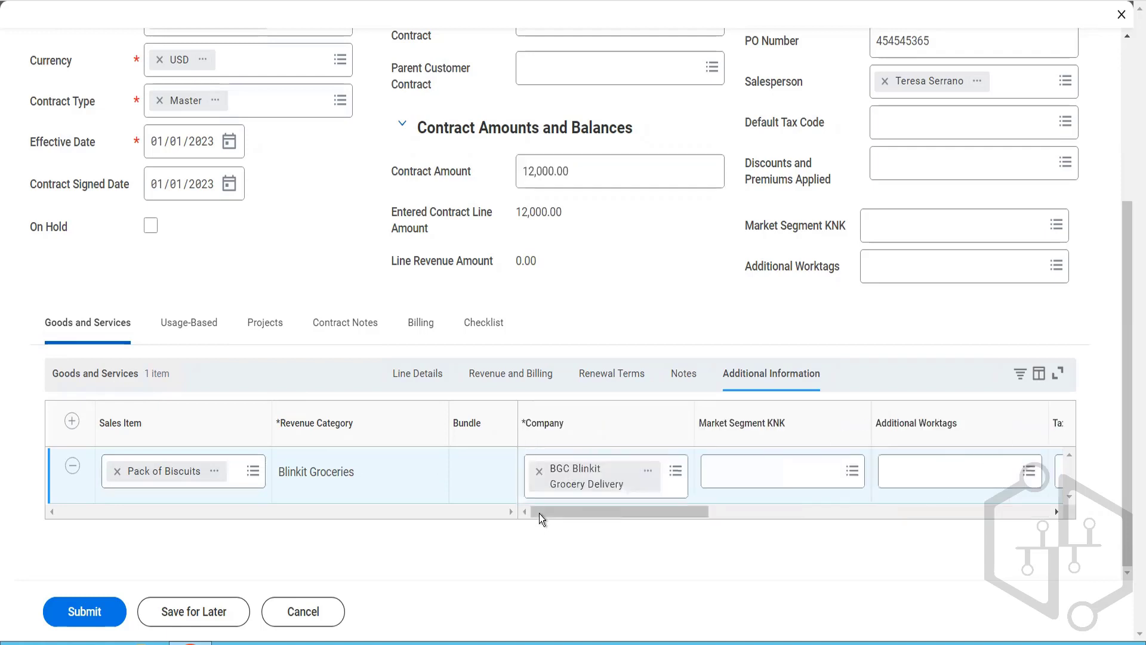
pyautogui.click(427, 389)
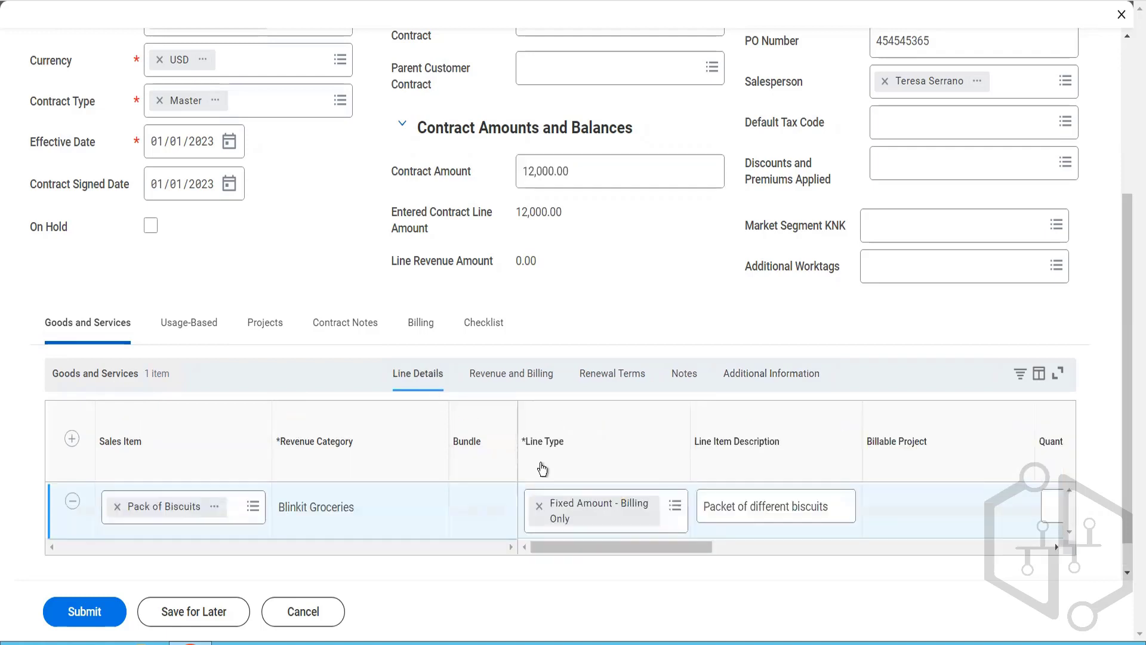
pyautogui.click(675, 506)
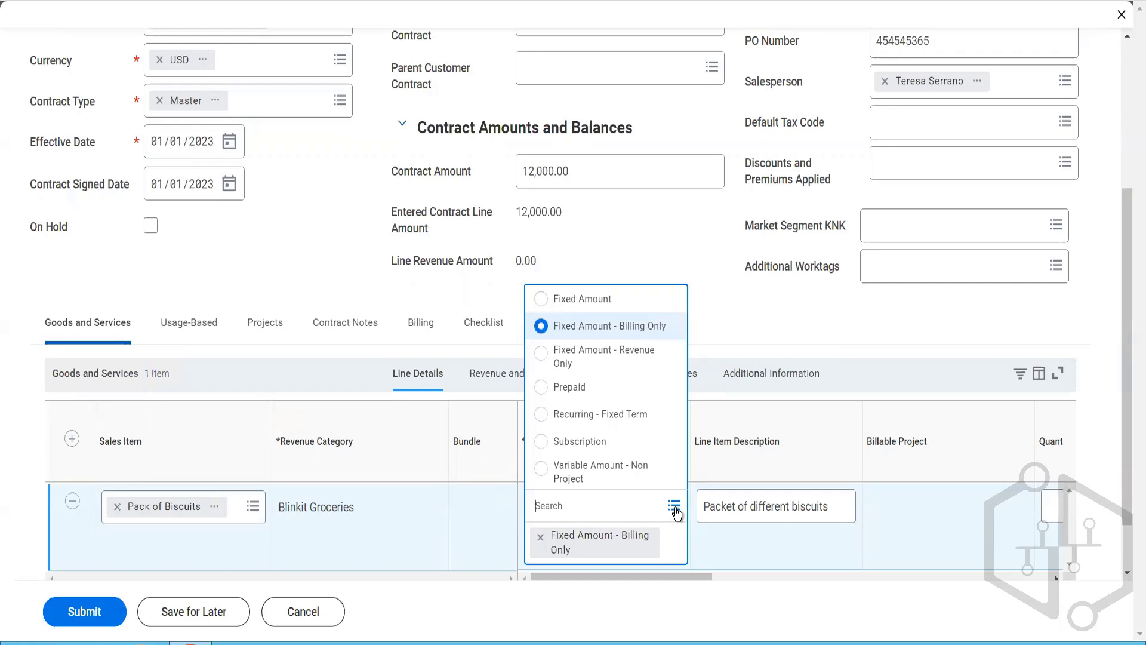
pyautogui.click(739, 552)
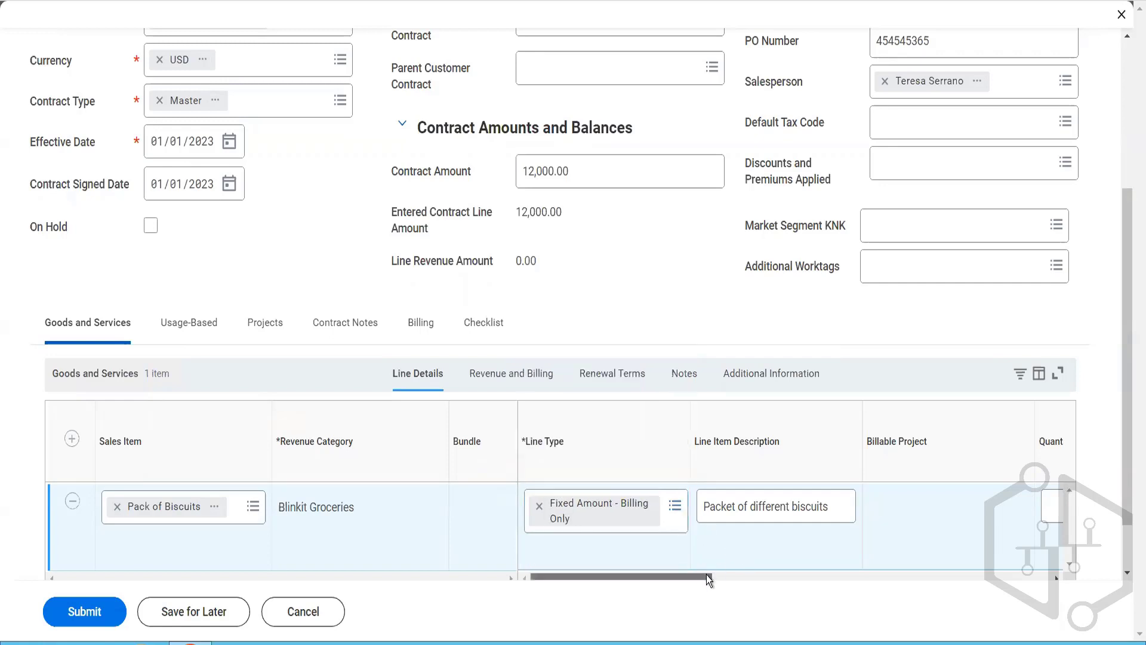
pyautogui.moveTo(707, 575); pyautogui.dragTo(737, 578)
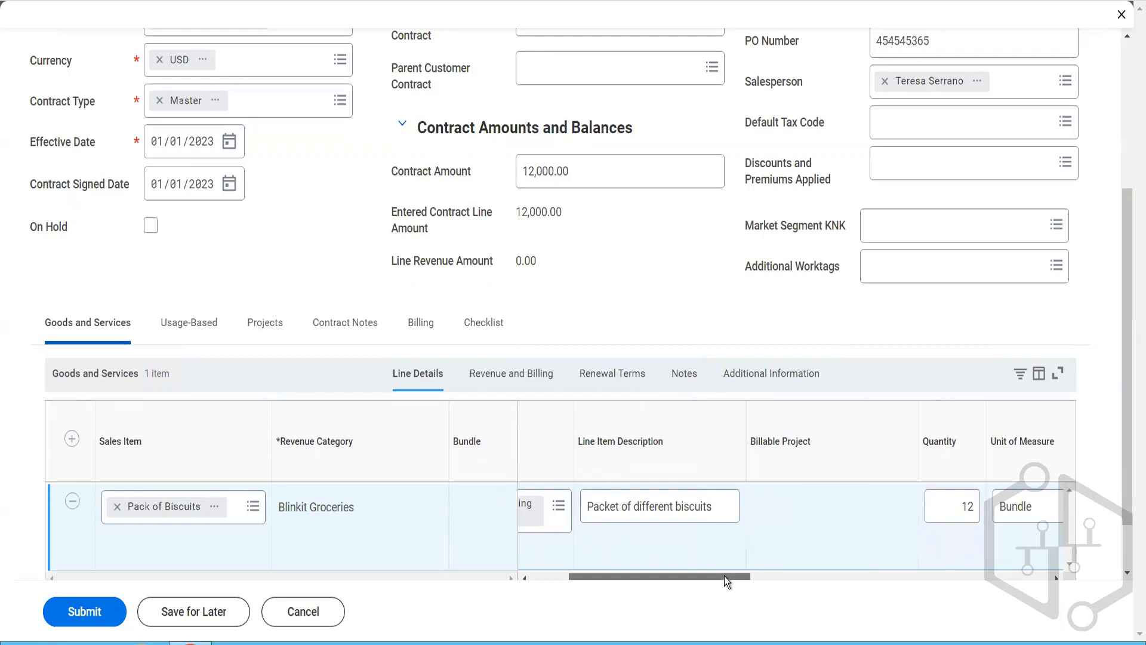
pyautogui.moveTo(725, 575); pyautogui.dragTo(682, 568)
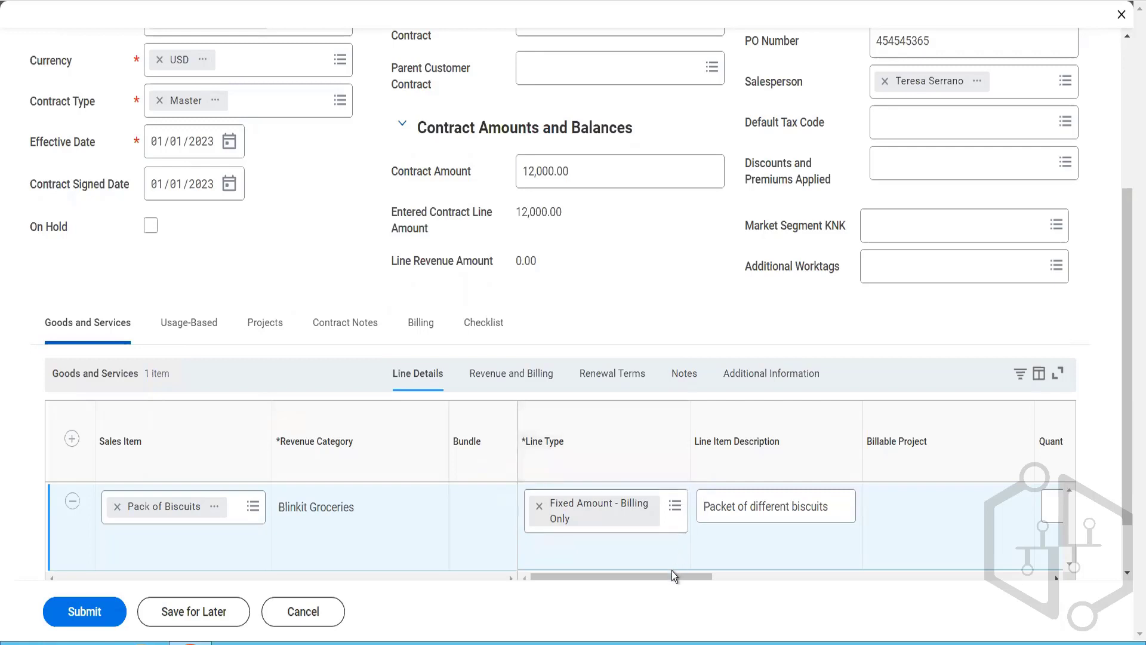
pyautogui.moveTo(672, 576); pyautogui.dragTo(675, 576)
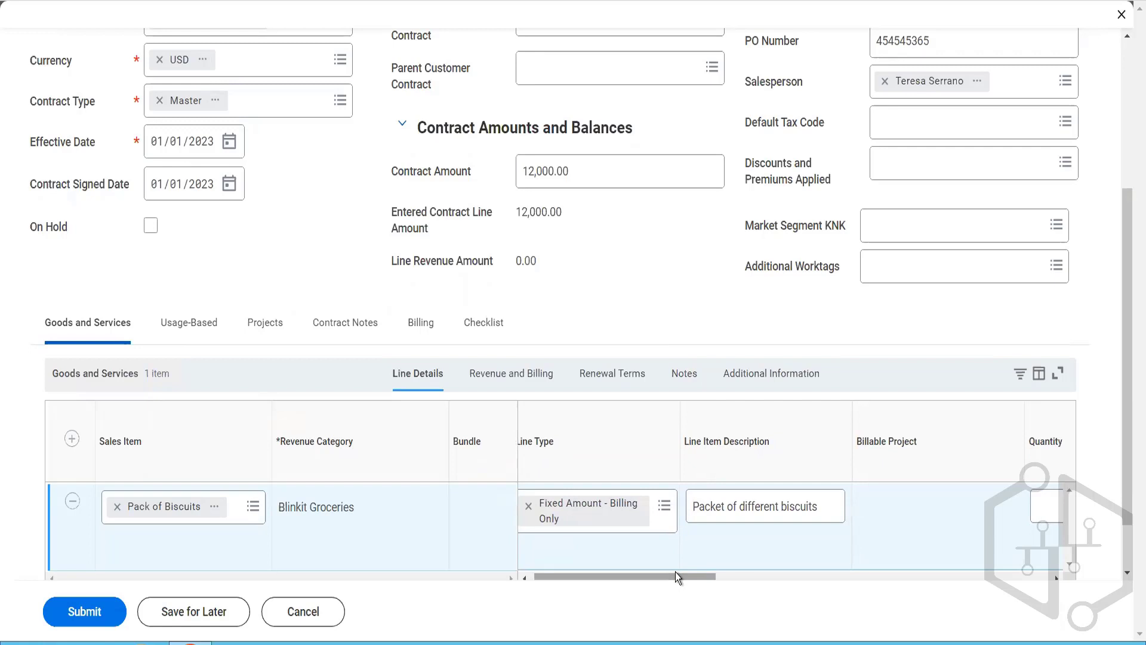
pyautogui.moveTo(675, 573); pyautogui.dragTo(918, 587)
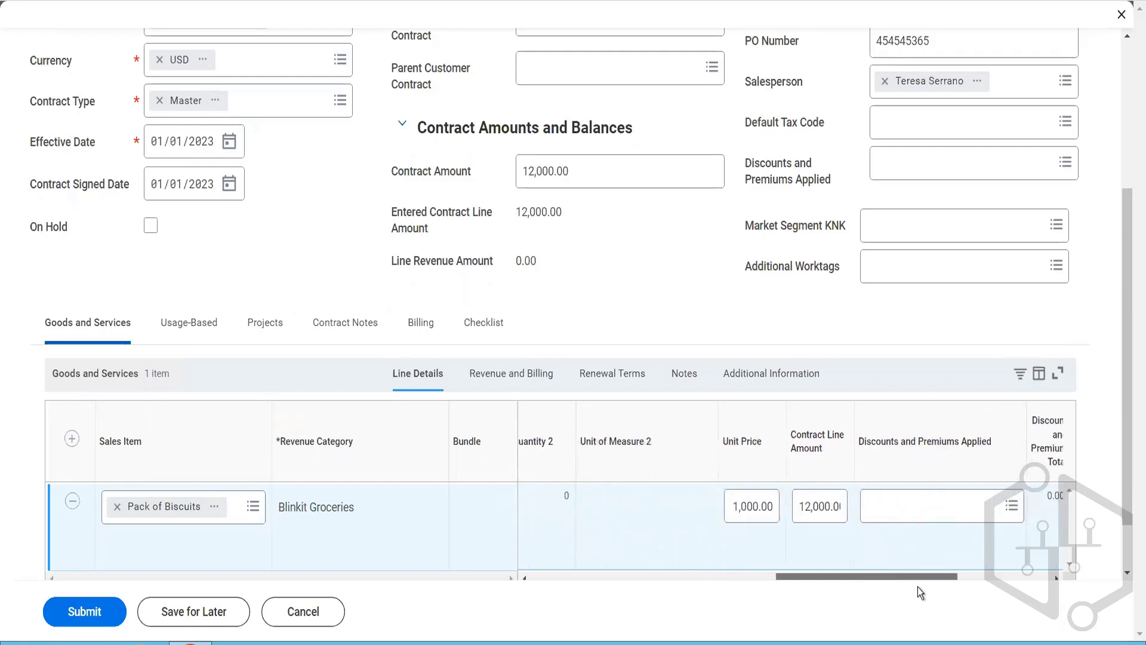
pyautogui.moveTo(918, 586); pyautogui.dragTo(1016, 586)
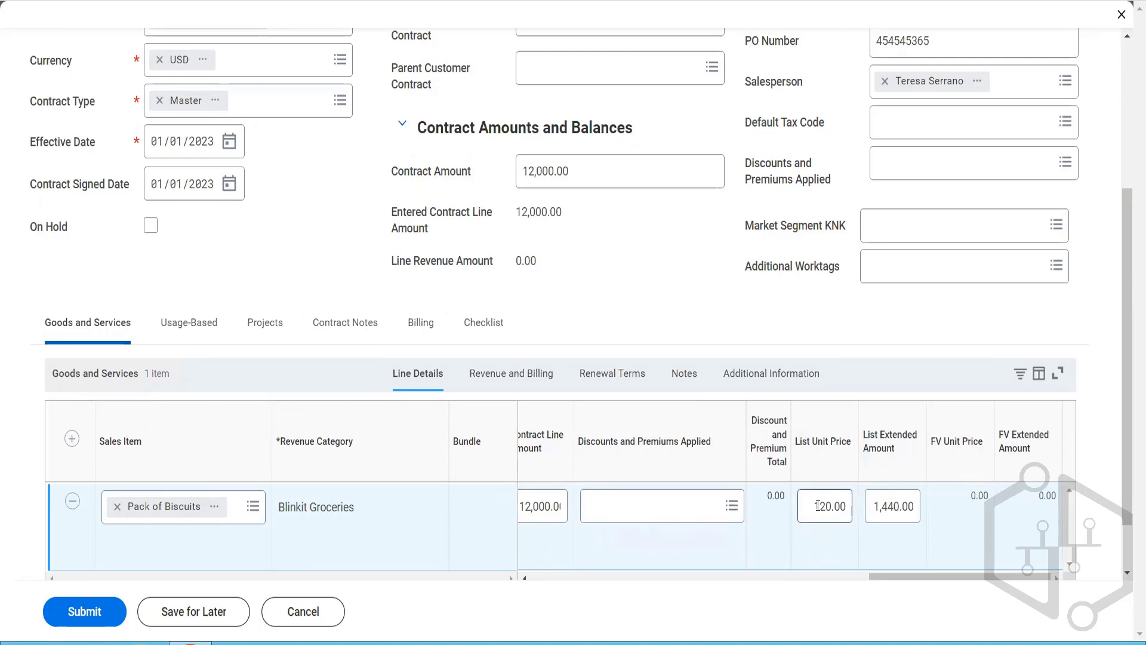
pyautogui.click(893, 508)
pyautogui.click(941, 500)
pyautogui.click(832, 507)
pyautogui.click(889, 507)
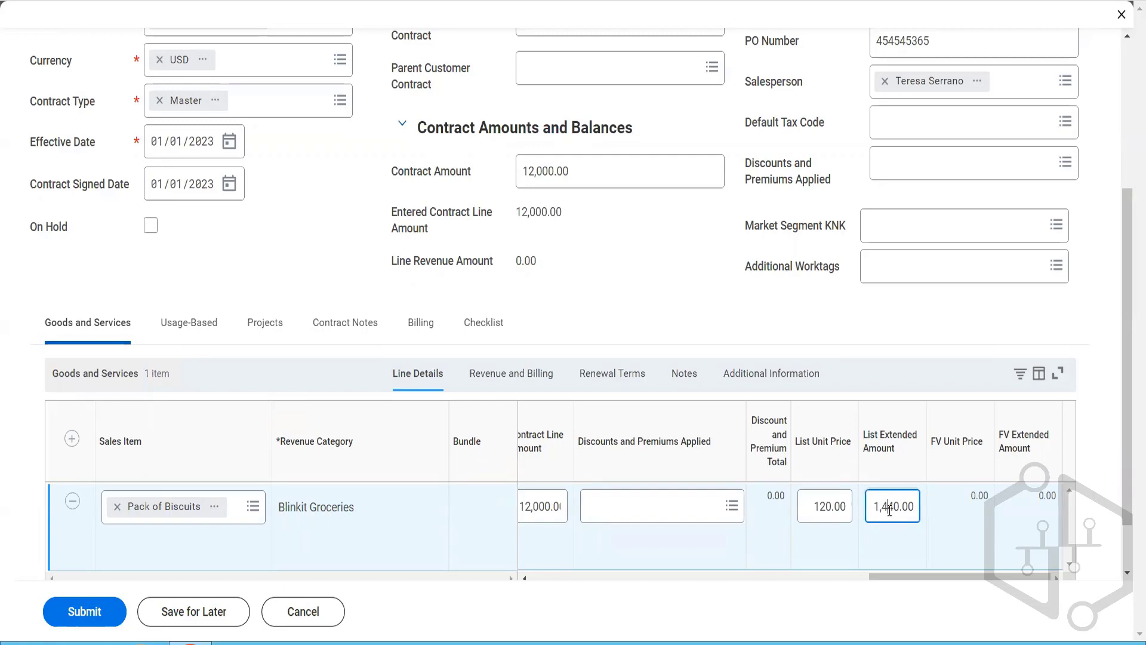
# Step: Review the biscuit line's revenue and billing settings, including the available revenue treatments, the from and to dates and the billing dates
pyautogui.click(539, 376)
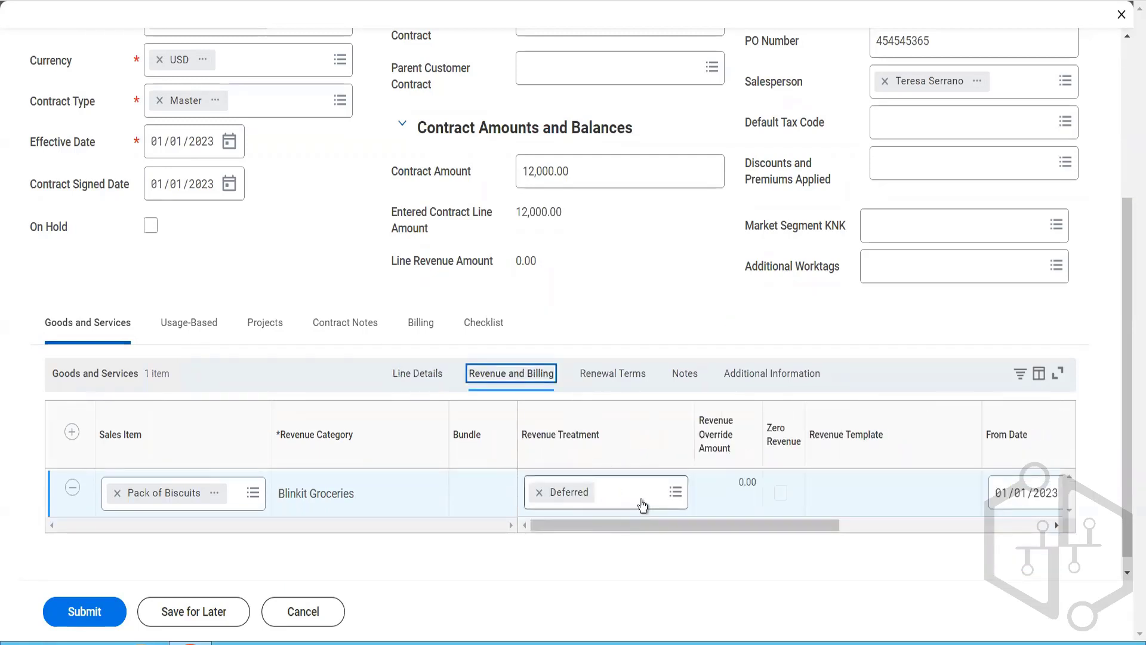
pyautogui.click(643, 505)
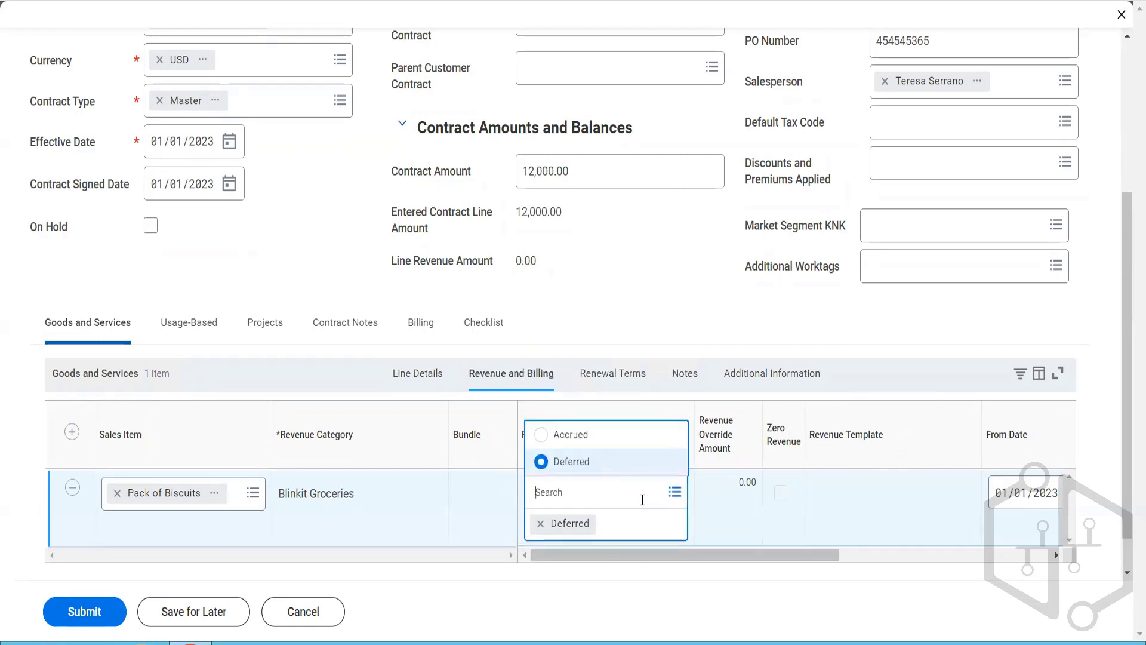
pyautogui.click(776, 557)
pyautogui.moveTo(776, 557); pyautogui.dragTo(1012, 555)
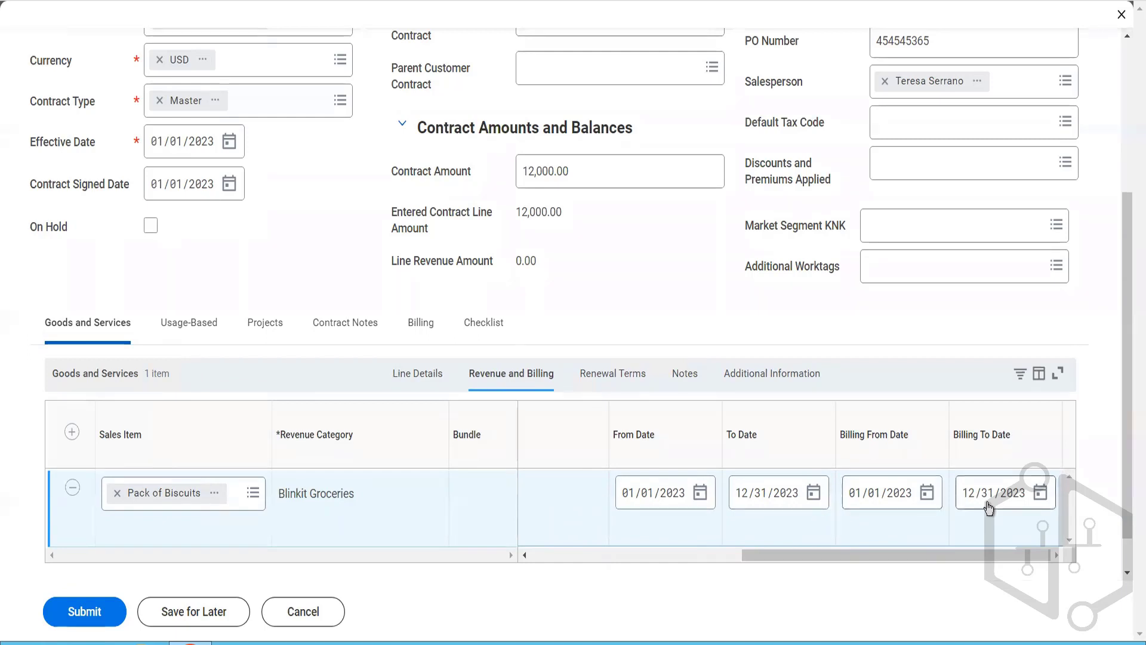
# Step: Set the To Date in the biscuit line's renewal terms to 12/31/2024
pyautogui.click(607, 375)
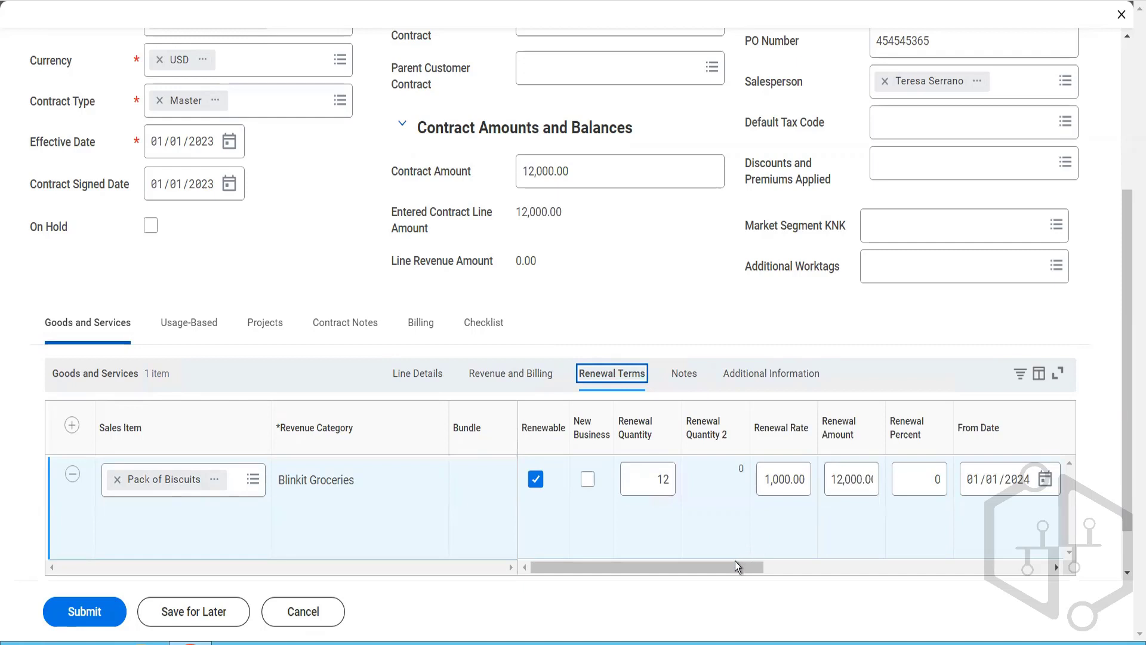
pyautogui.moveTo(733, 568); pyautogui.dragTo(829, 572)
pyautogui.moveTo(849, 570); pyautogui.dragTo(868, 572)
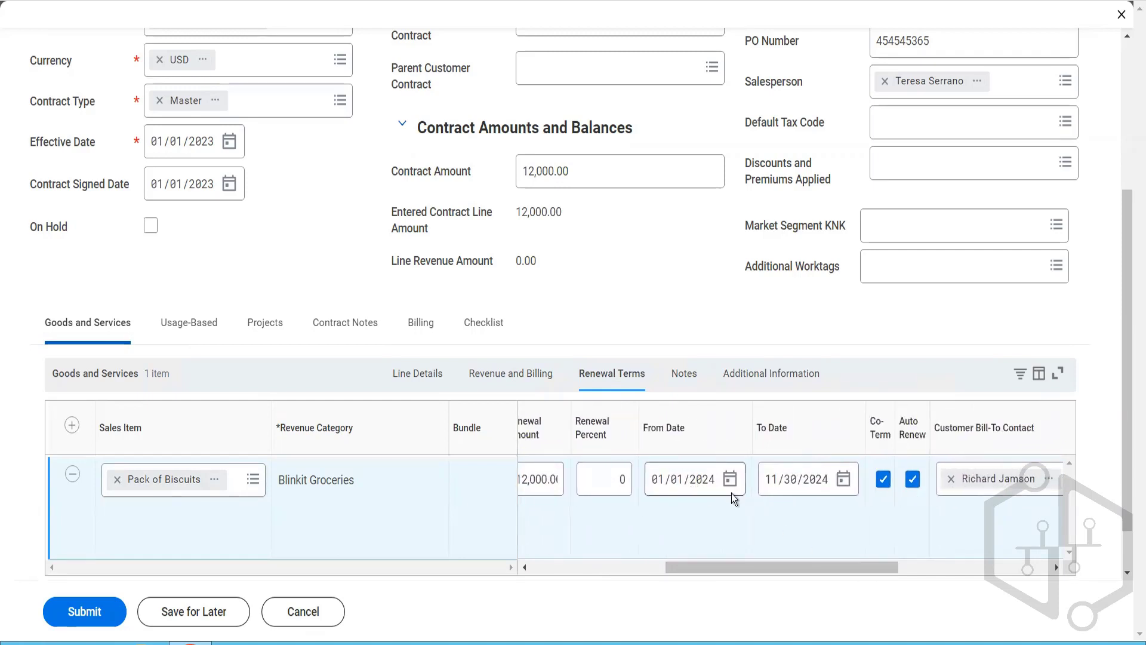
pyautogui.click(796, 496)
pyautogui.click(770, 488)
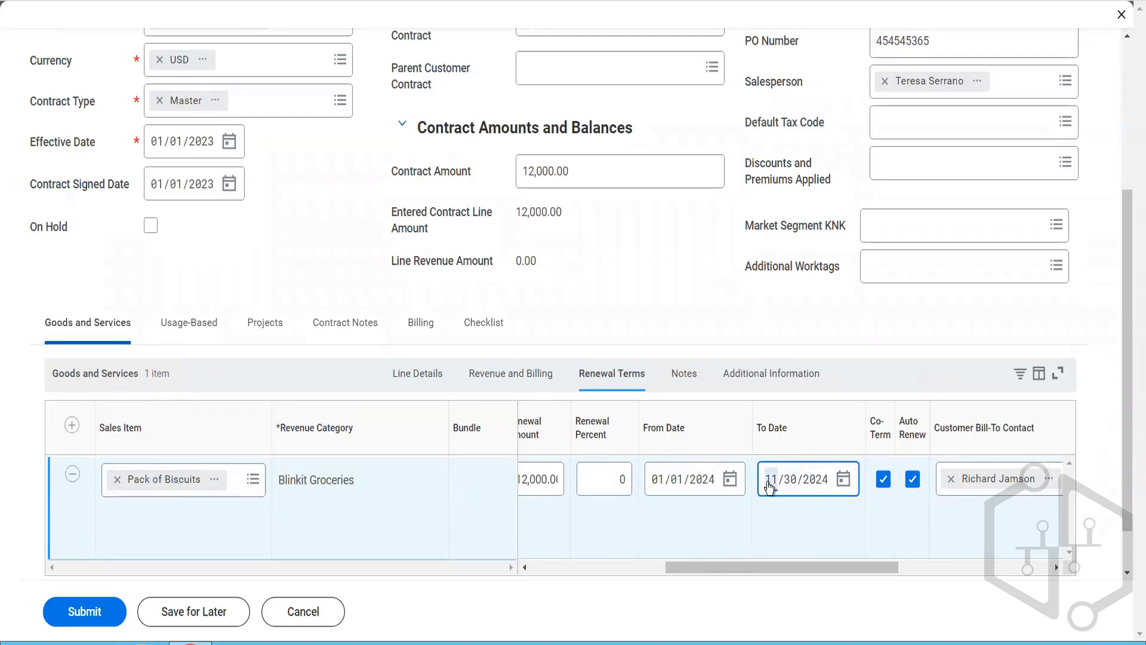
pyautogui.write('12/31')
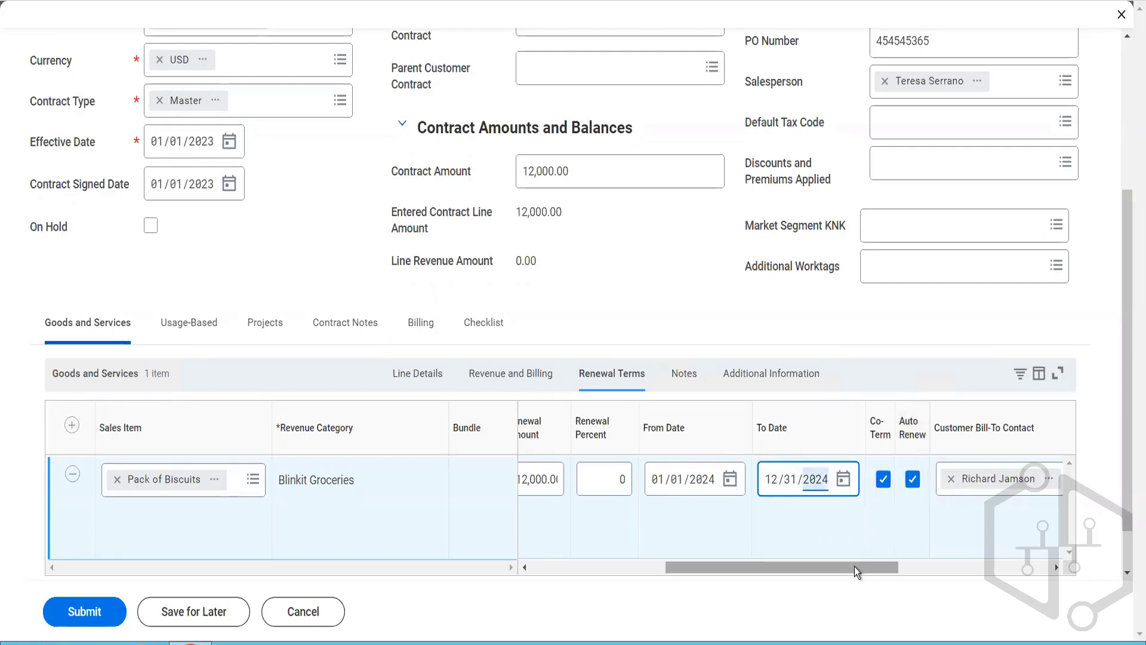
# Step: Review the biscuit line's remaining renewal terms, its line notes and its additional information, including company, worktags and tax fields
pyautogui.moveTo(855, 567); pyautogui.dragTo(935, 570)
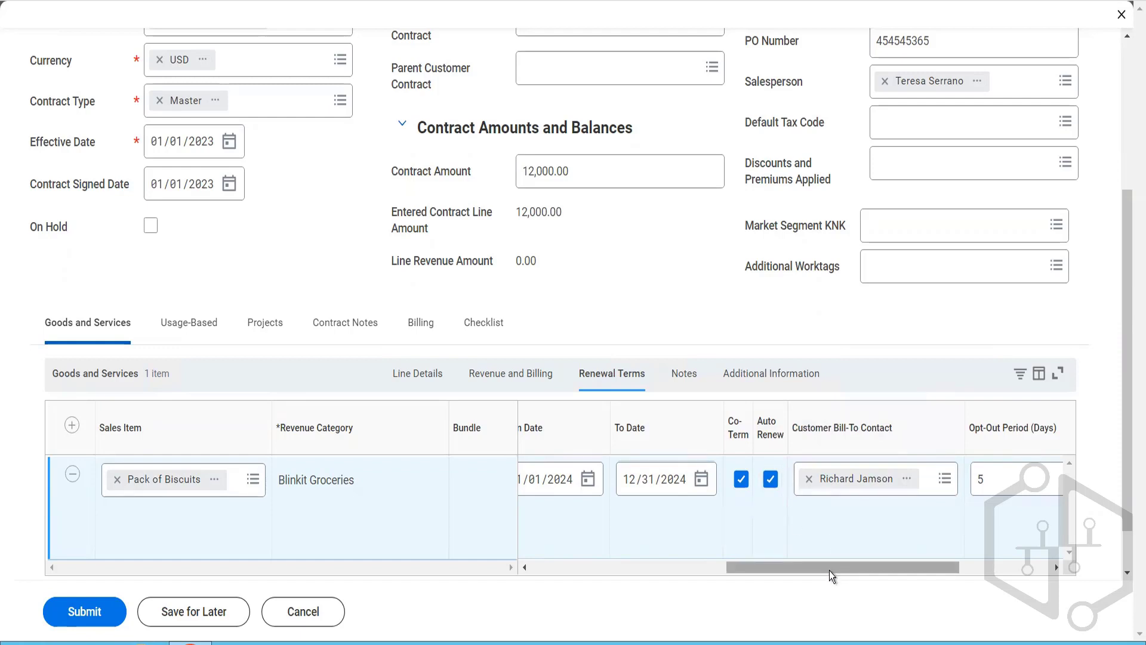
pyautogui.hscroll(3, 868, 574)
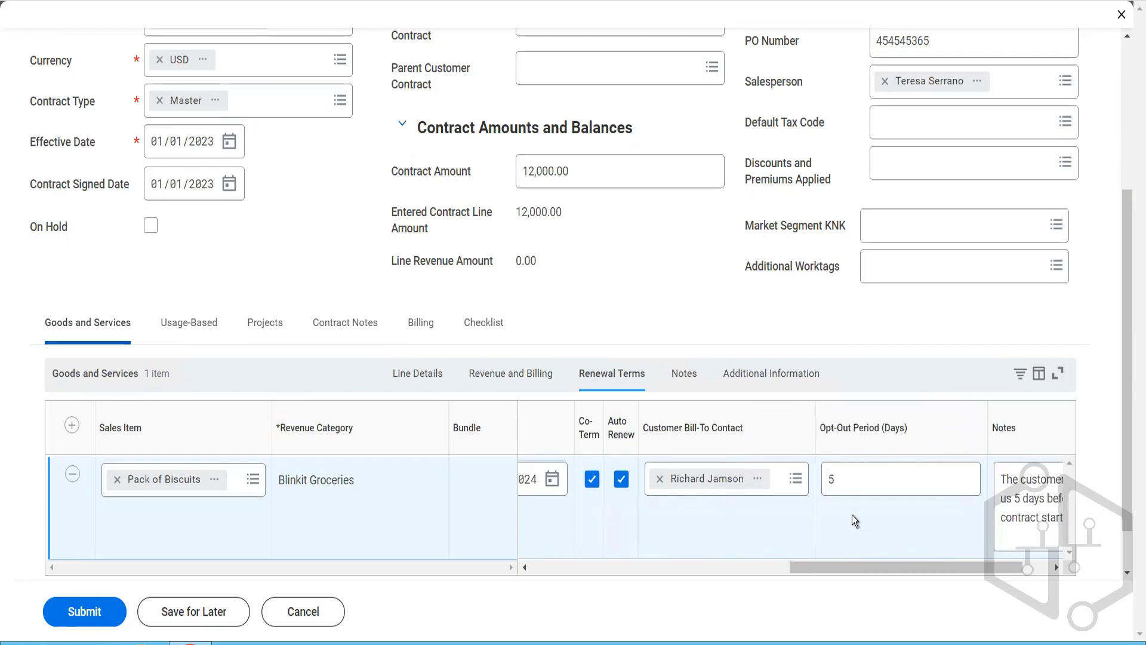
pyautogui.hscroll(1, 905, 569)
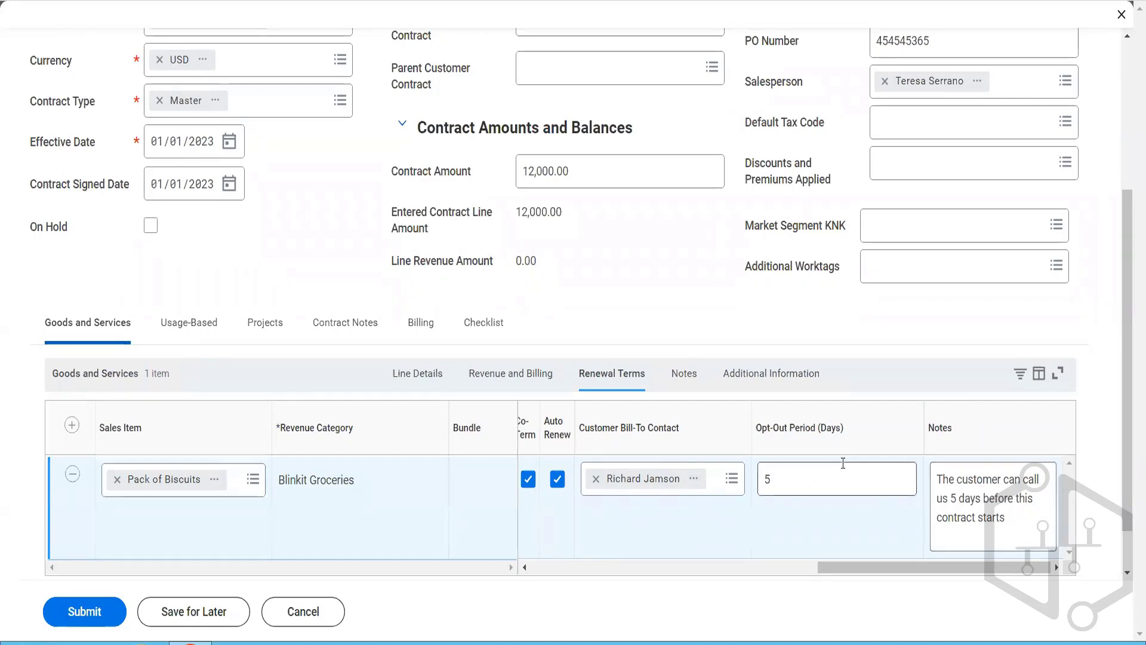
pyautogui.click(685, 373)
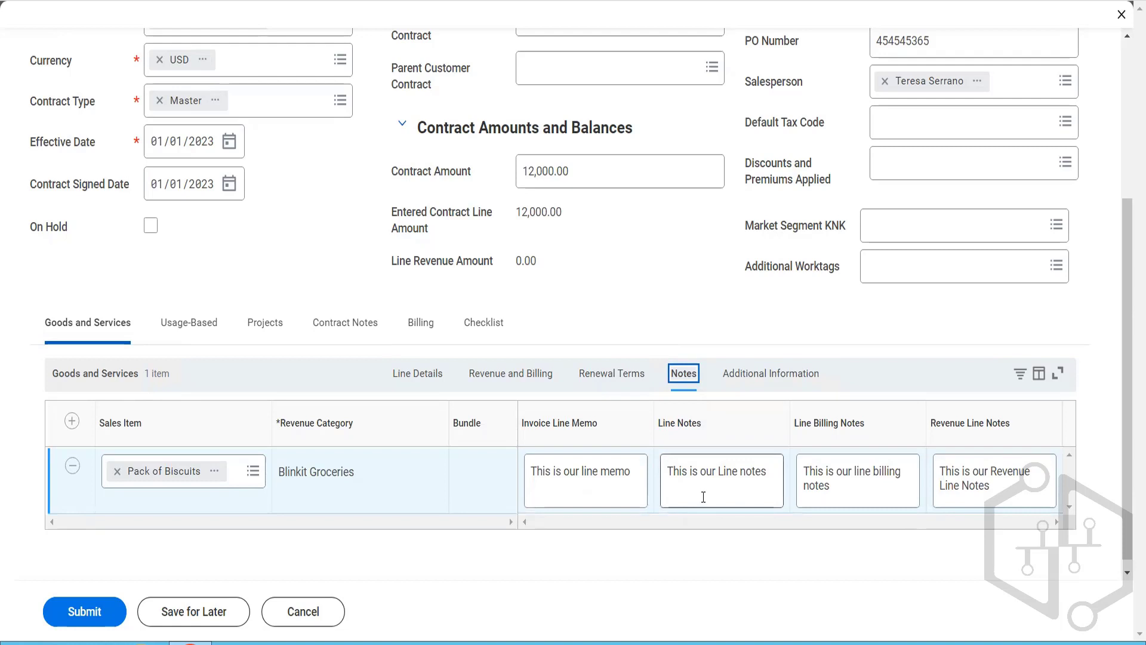
pyautogui.click(747, 383)
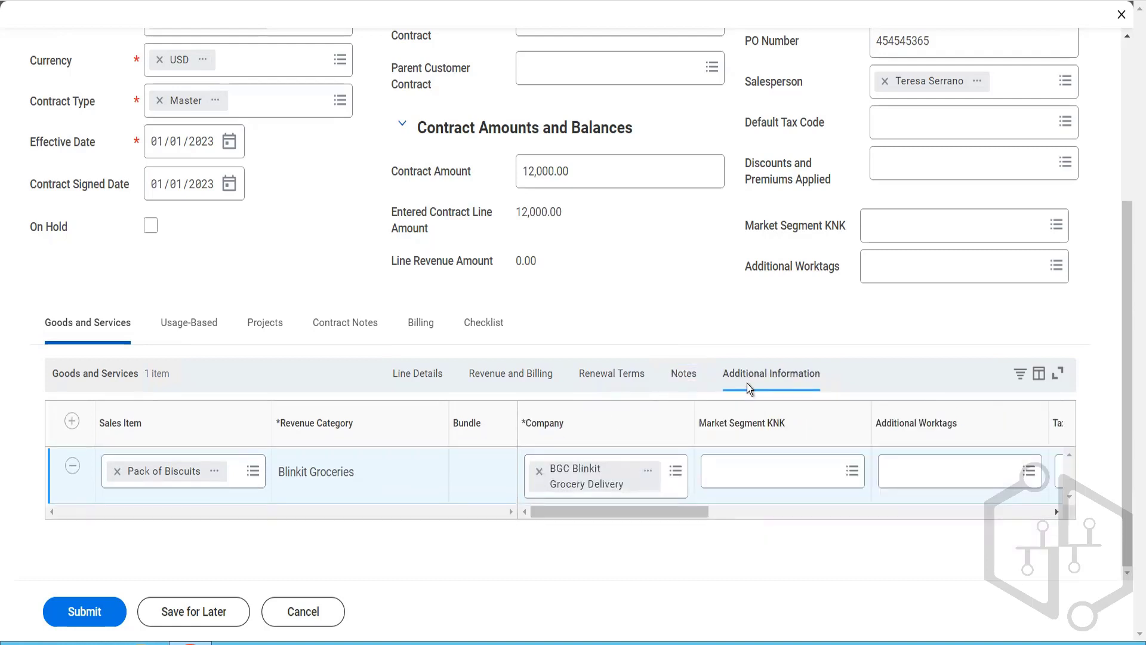
pyautogui.moveTo(646, 514); pyautogui.dragTo(862, 518)
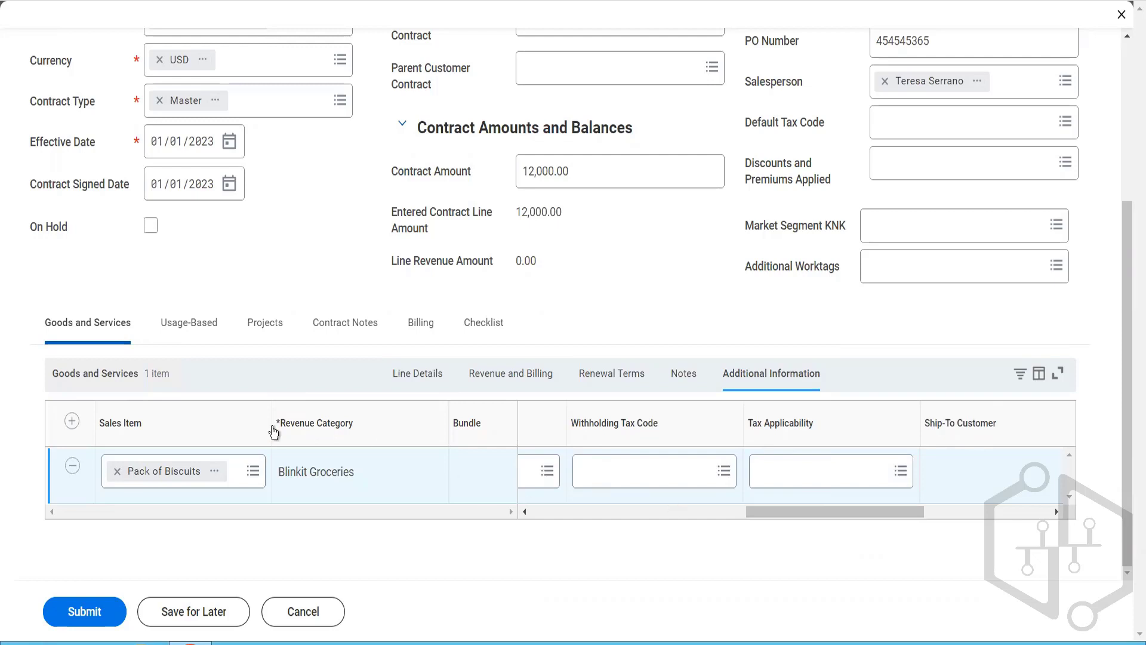
# Step: Try to submit the contract and read the details of the page error
pyautogui.click(99, 603)
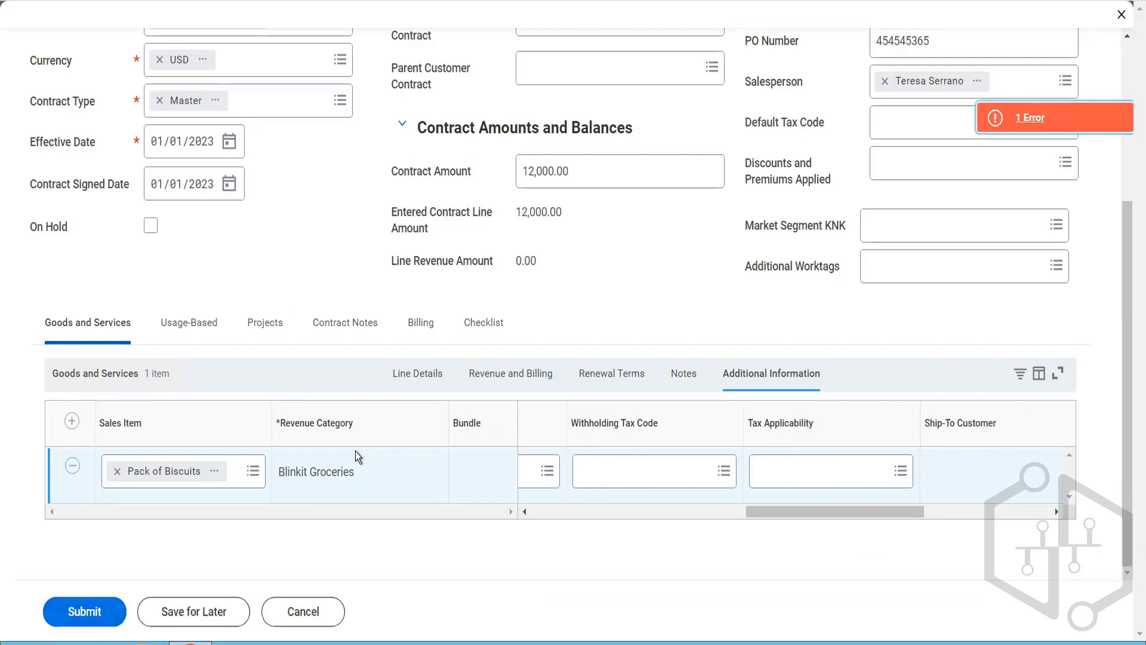
pyautogui.click(1026, 128)
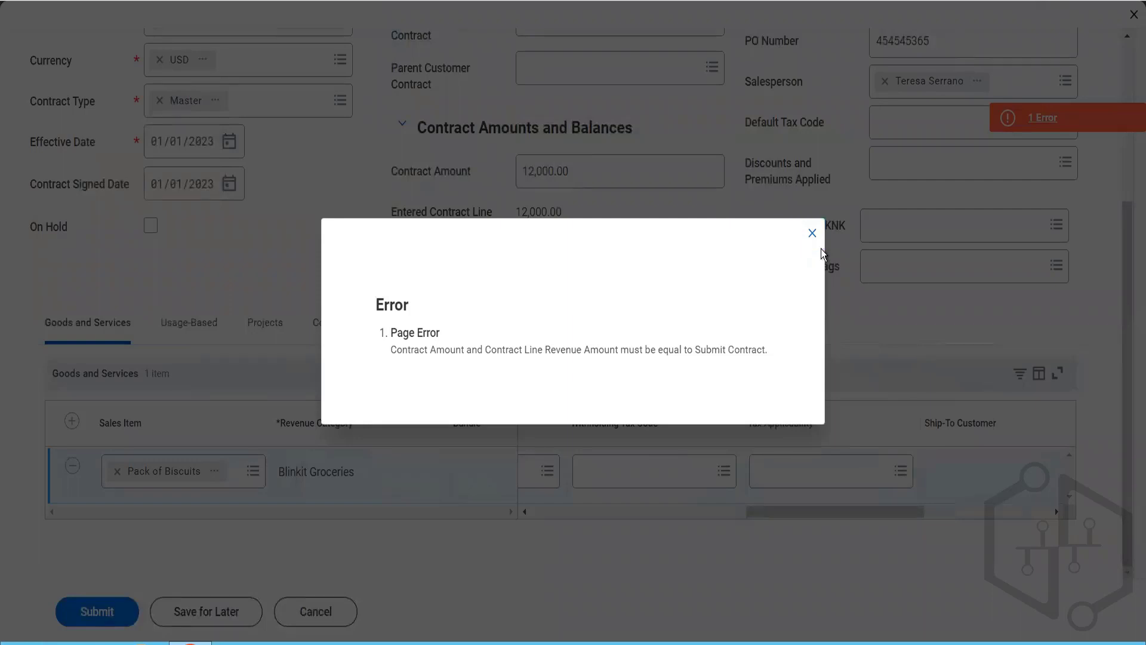
pyautogui.click(814, 238)
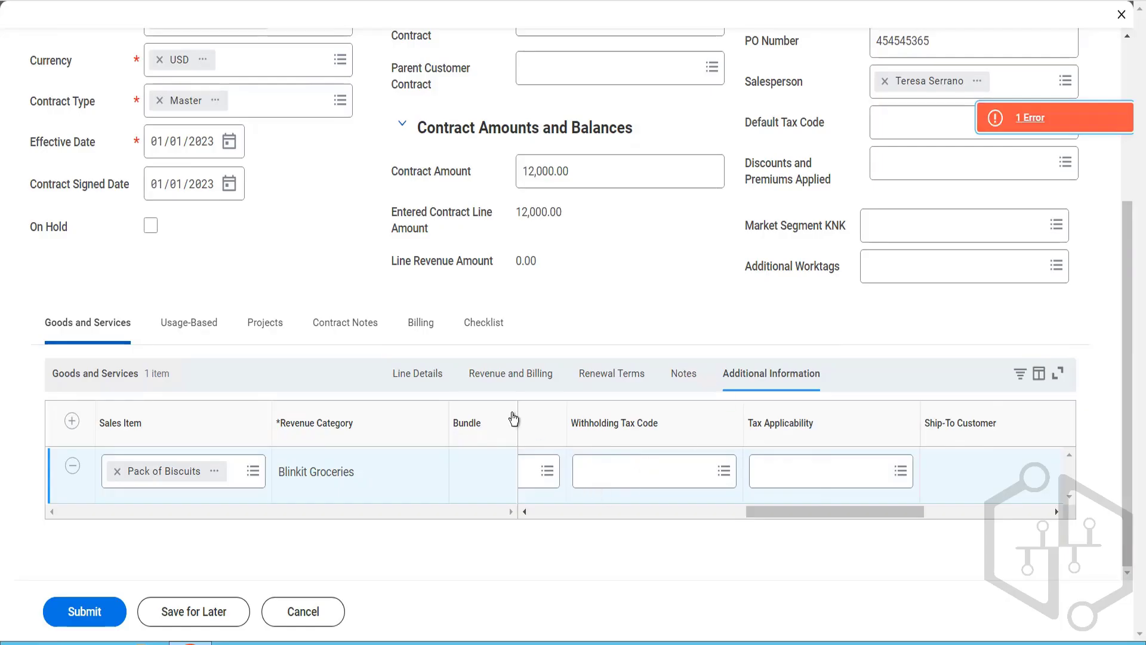
# Step: Recheck the biscuit line's revenue treatment and line details, and set its list unit price to 12
pyautogui.click(514, 380)
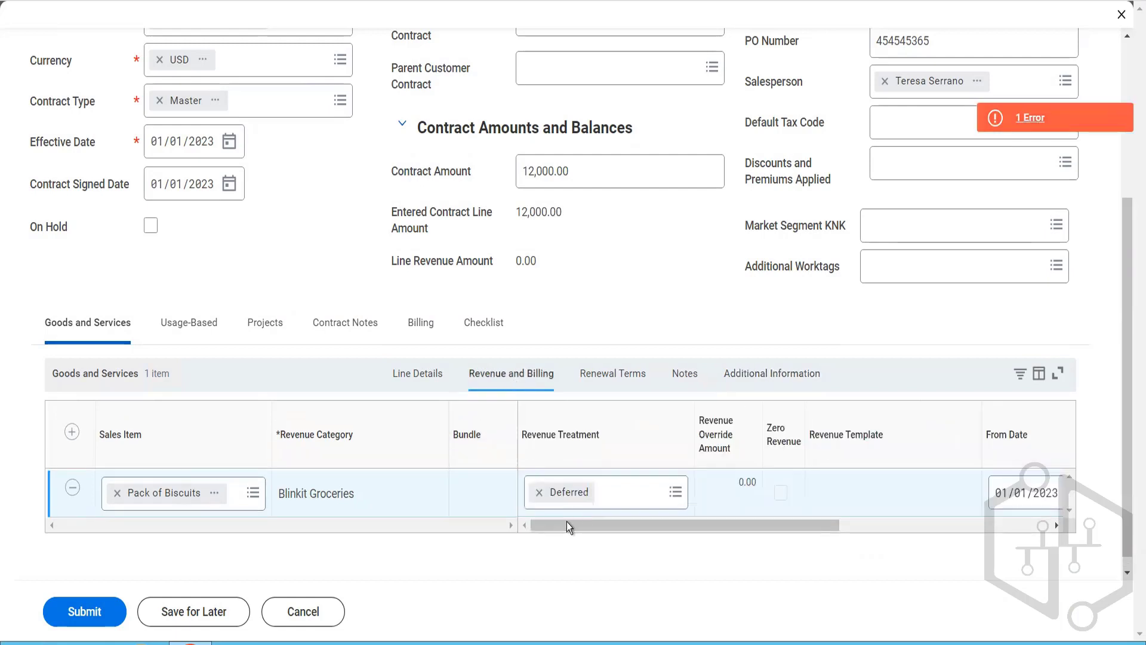
pyautogui.moveTo(568, 525); pyautogui.dragTo(641, 522)
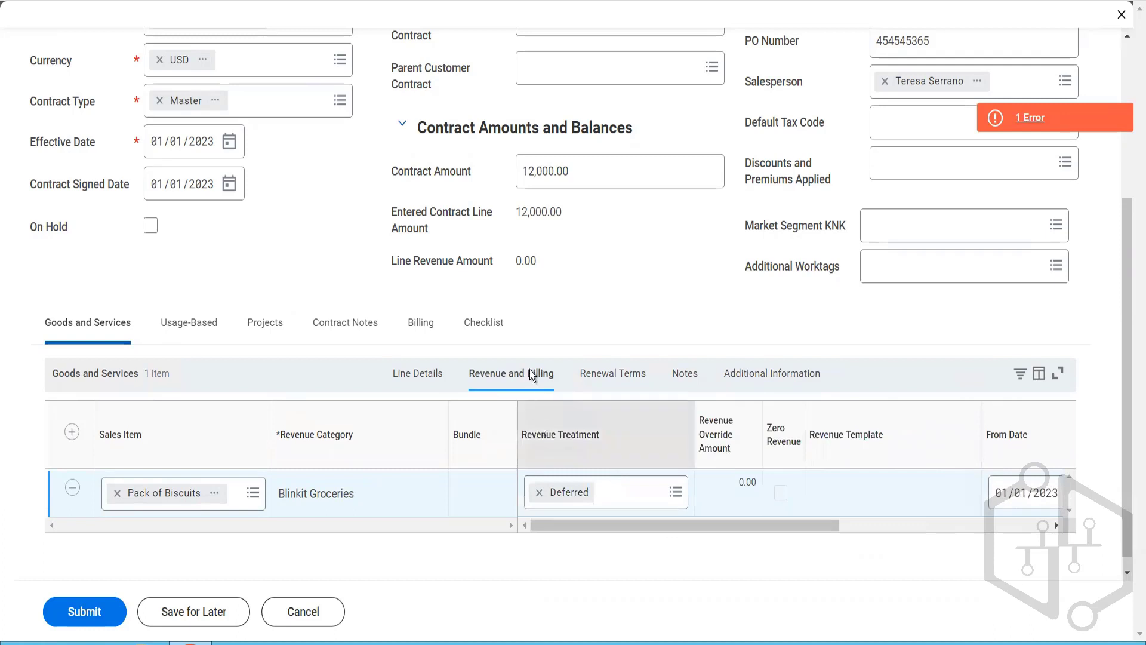
pyautogui.click(412, 376)
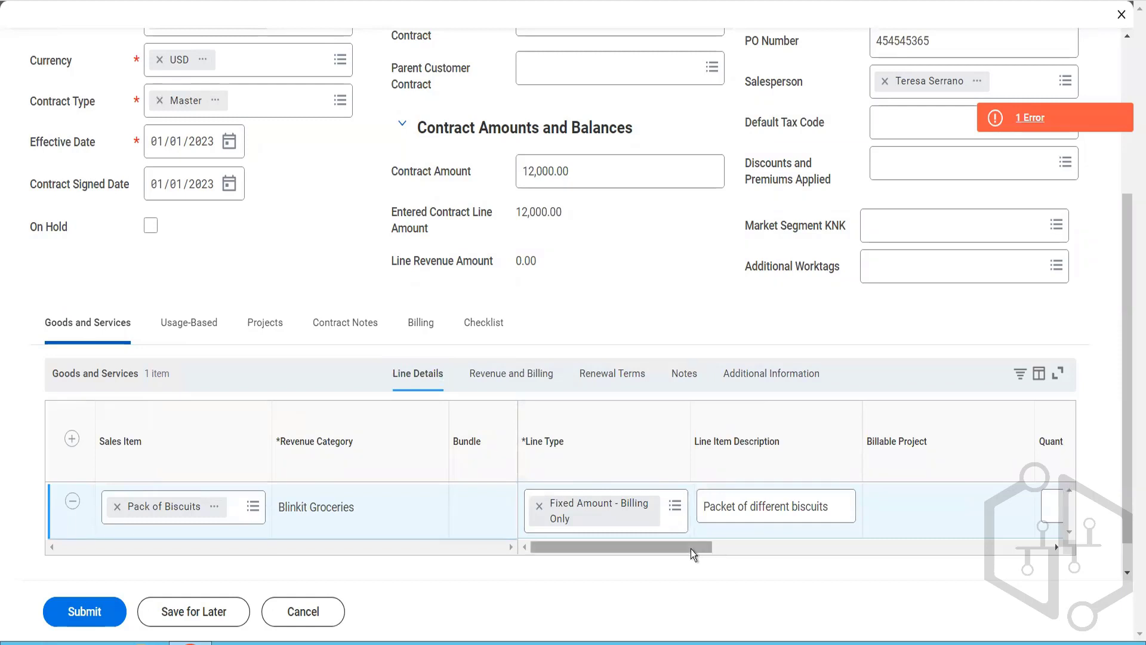
pyautogui.moveTo(690, 549); pyautogui.dragTo(1029, 553)
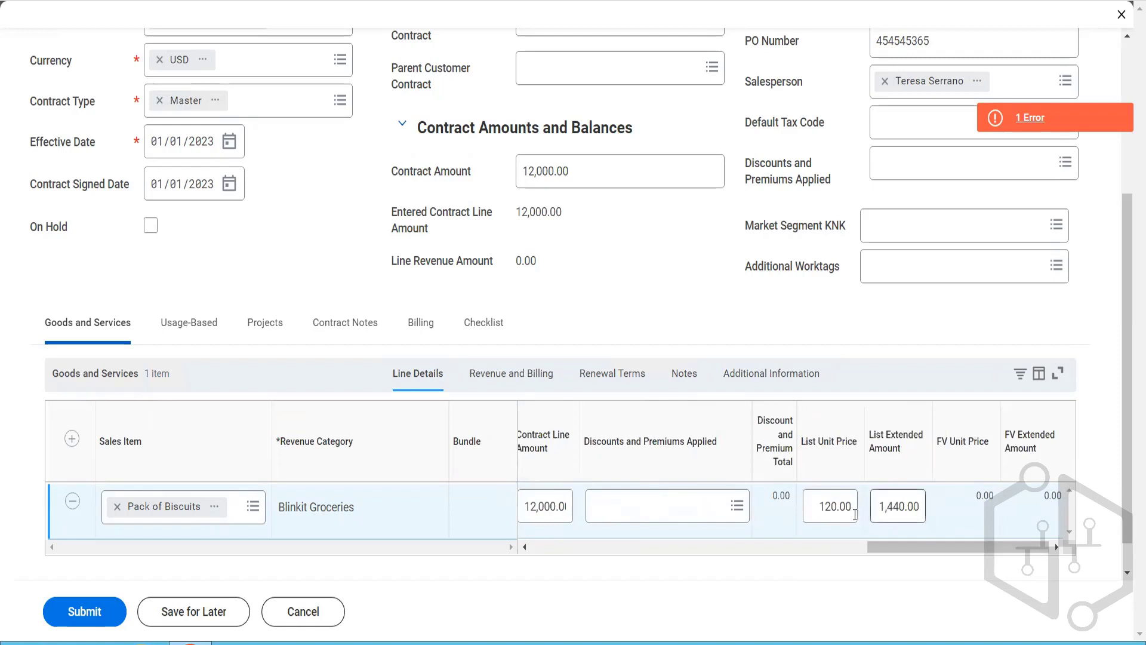
pyautogui.moveTo(824, 512); pyautogui.dragTo(901, 530)
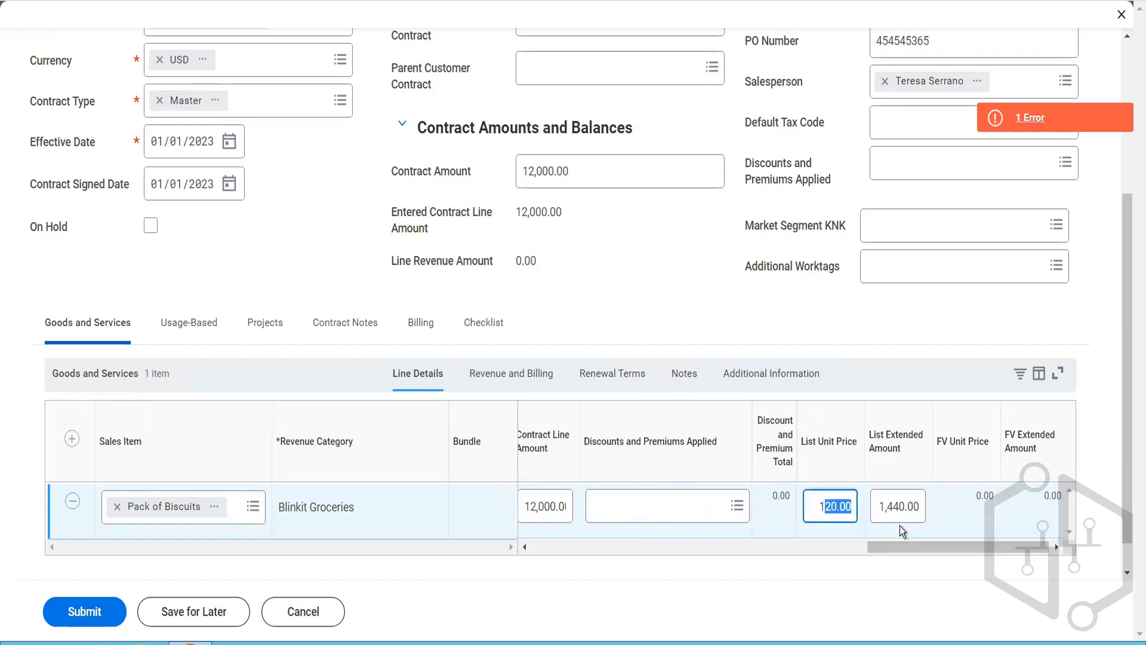
pyautogui.press('BackSpace')
pyautogui.write('2')
pyautogui.press('Tab')
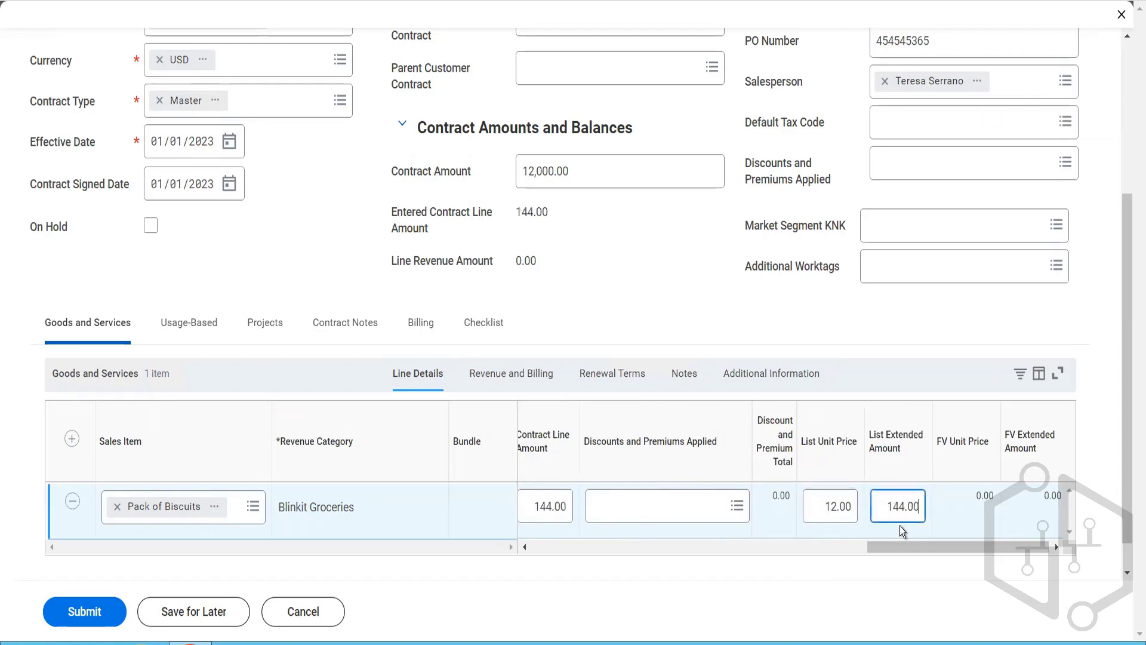
# Step: Set the biscuit line's list extended amount to 1000
pyautogui.moveTo(919, 507); pyautogui.dragTo(805, 506)
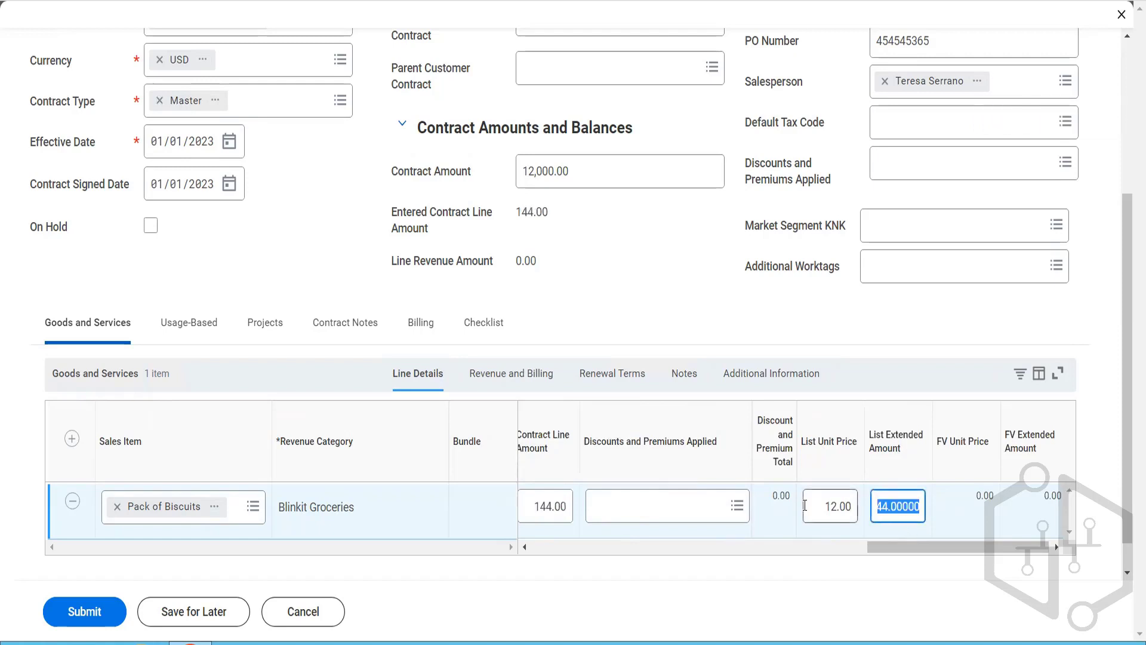
pyautogui.press('BackSpace')
pyautogui.write('1000')
pyautogui.press('Tab')
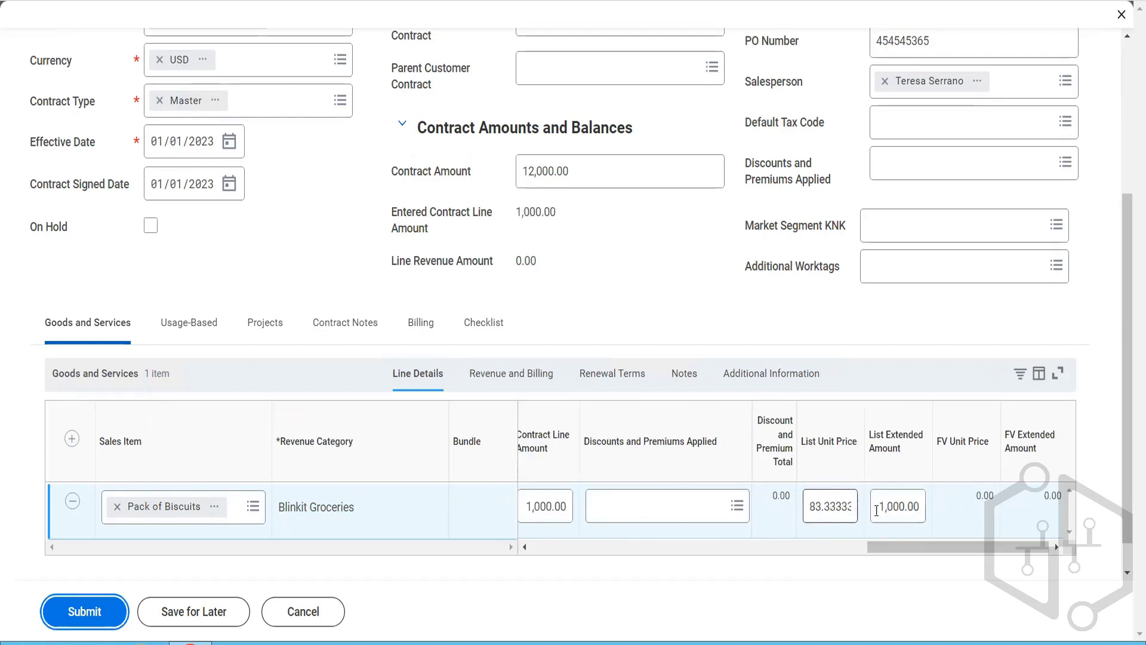
# Step: Set the biscuit line's list extended amount to 12,000.00 and its list unit price to 1,000.00
pyautogui.moveTo(920, 507); pyautogui.dragTo(876, 509)
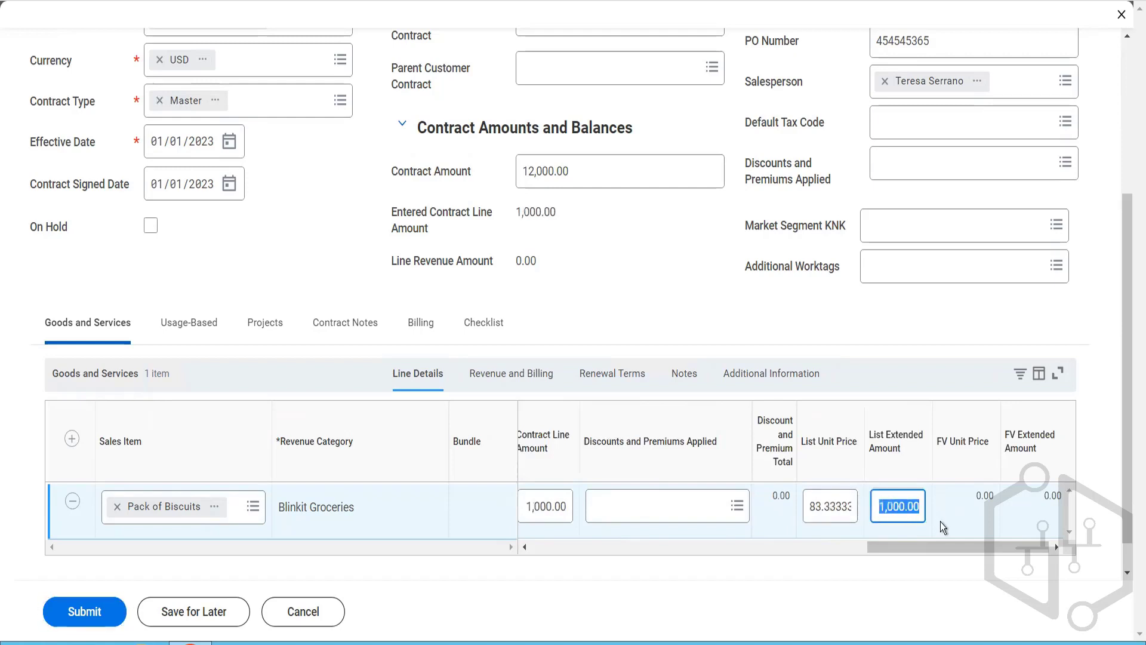
pyautogui.write('12000')
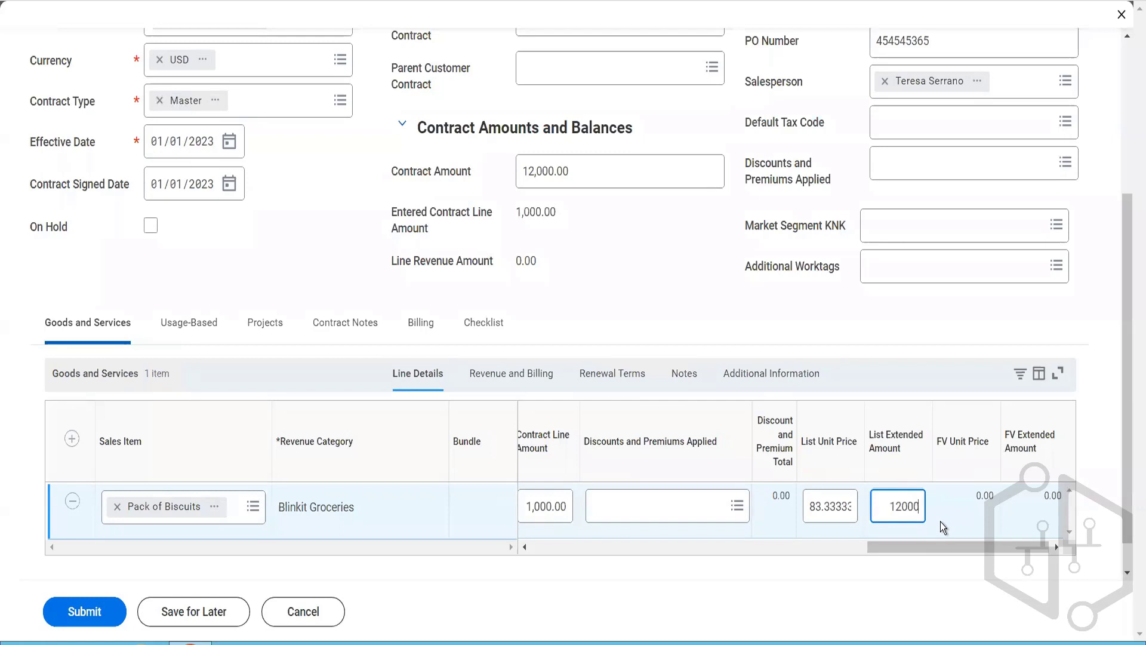
pyautogui.press('Tab')
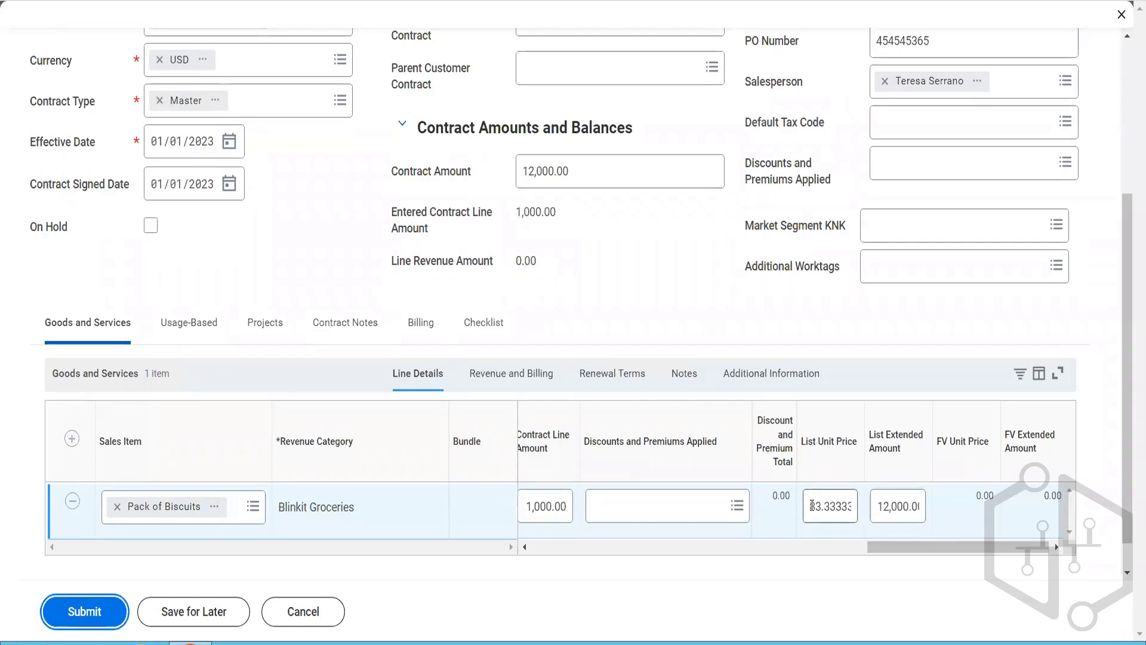
pyautogui.moveTo(805, 510); pyautogui.dragTo(860, 521)
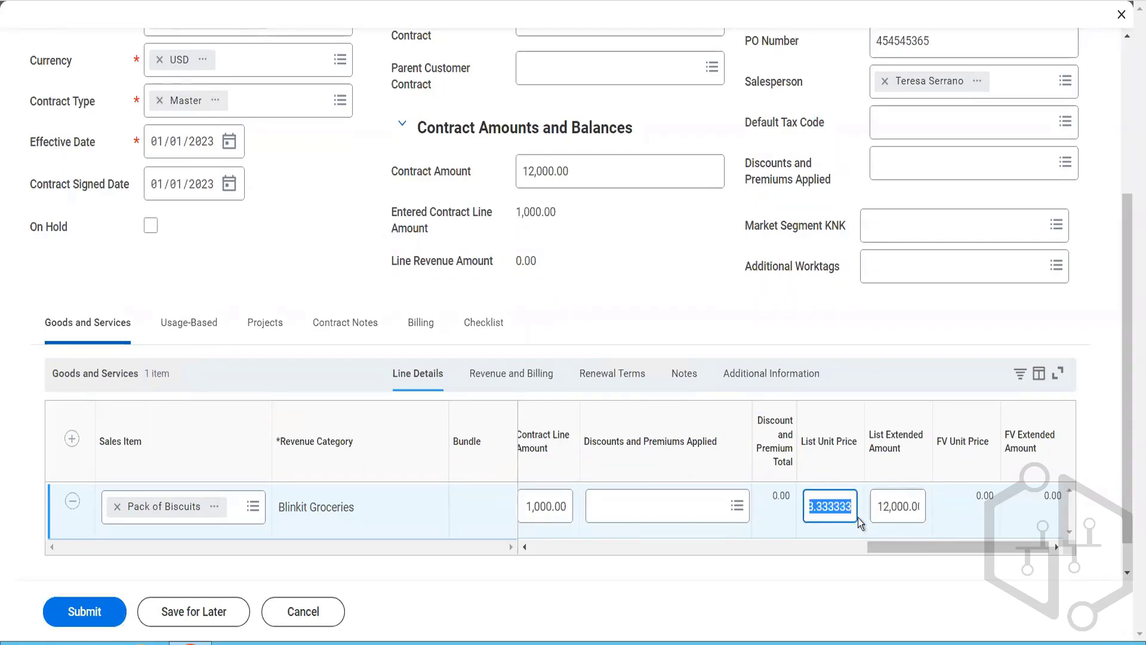
pyautogui.write('1000')
pyautogui.press('Tab')
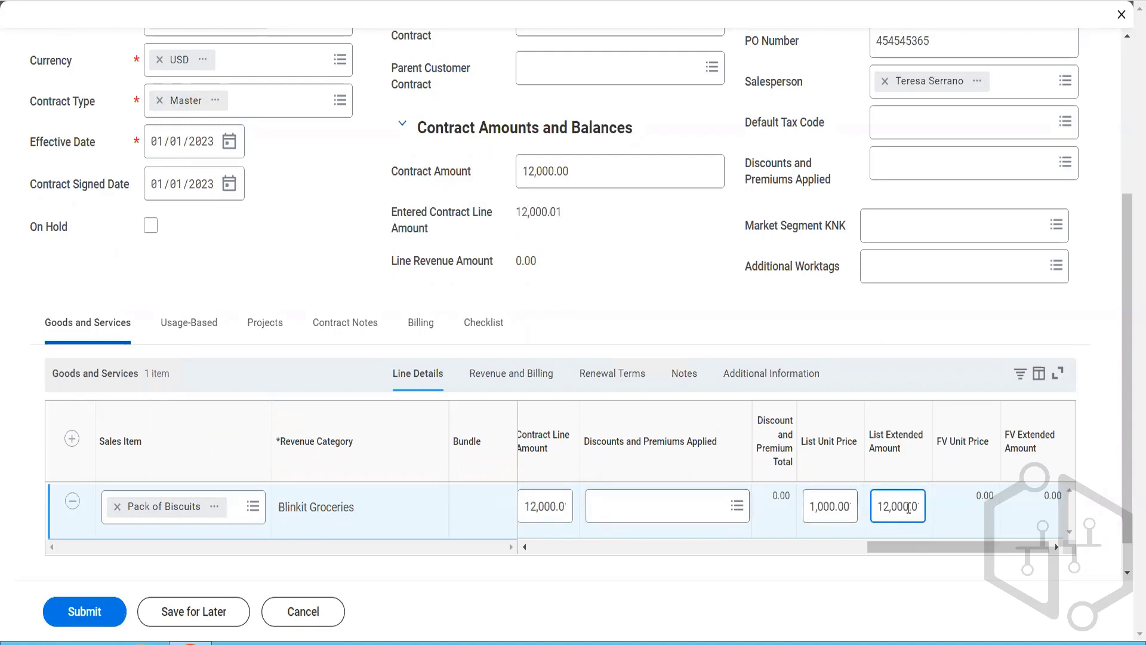
pyautogui.press('End')
pyautogui.press('Tab')
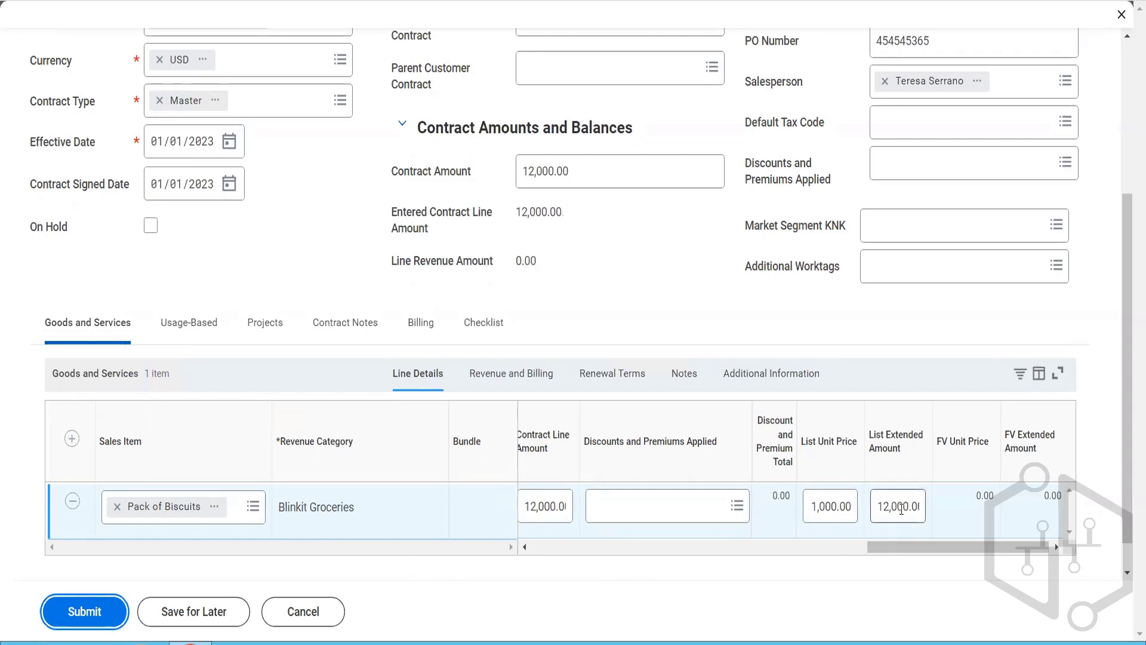
# Step: Try submitting the contract again, read the page error and recheck the biscuit line's quantity, unit price and line amount
pyautogui.moveTo(902, 510); pyautogui.dragTo(970, 524)
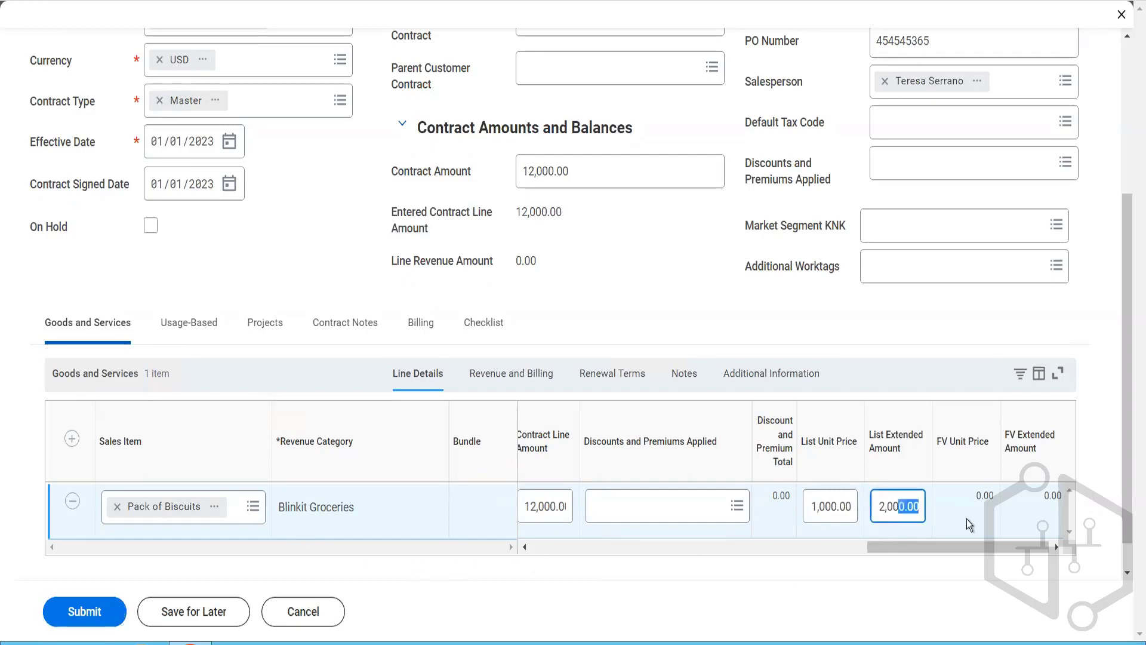
pyautogui.click(99, 610)
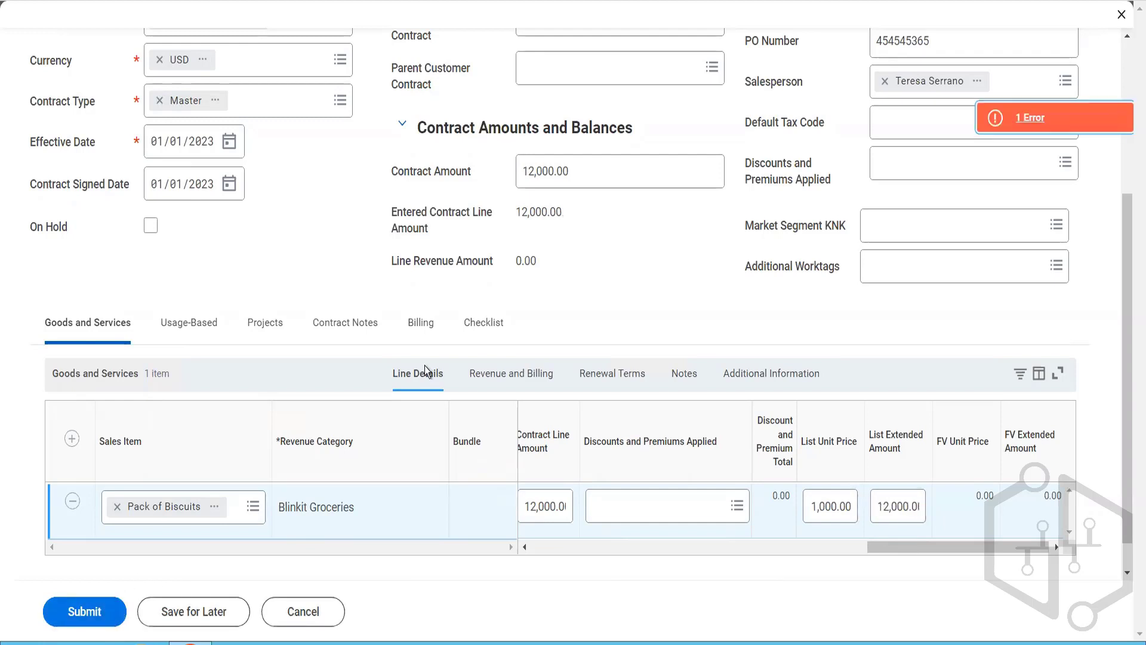
pyautogui.click(1018, 128)
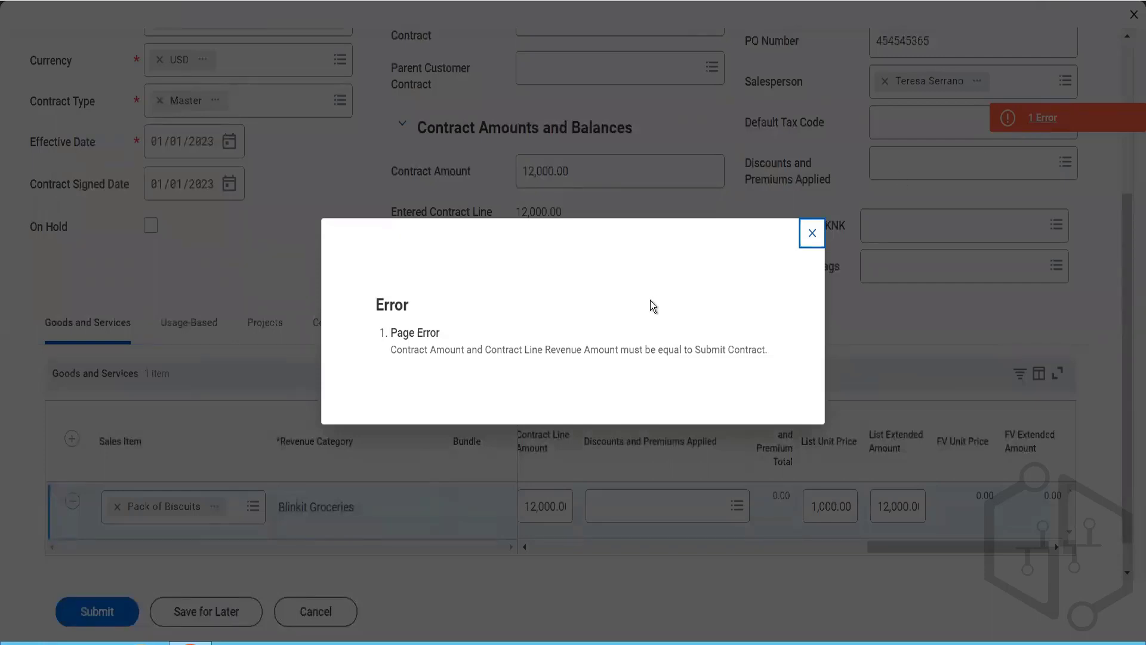
pyautogui.click(812, 233)
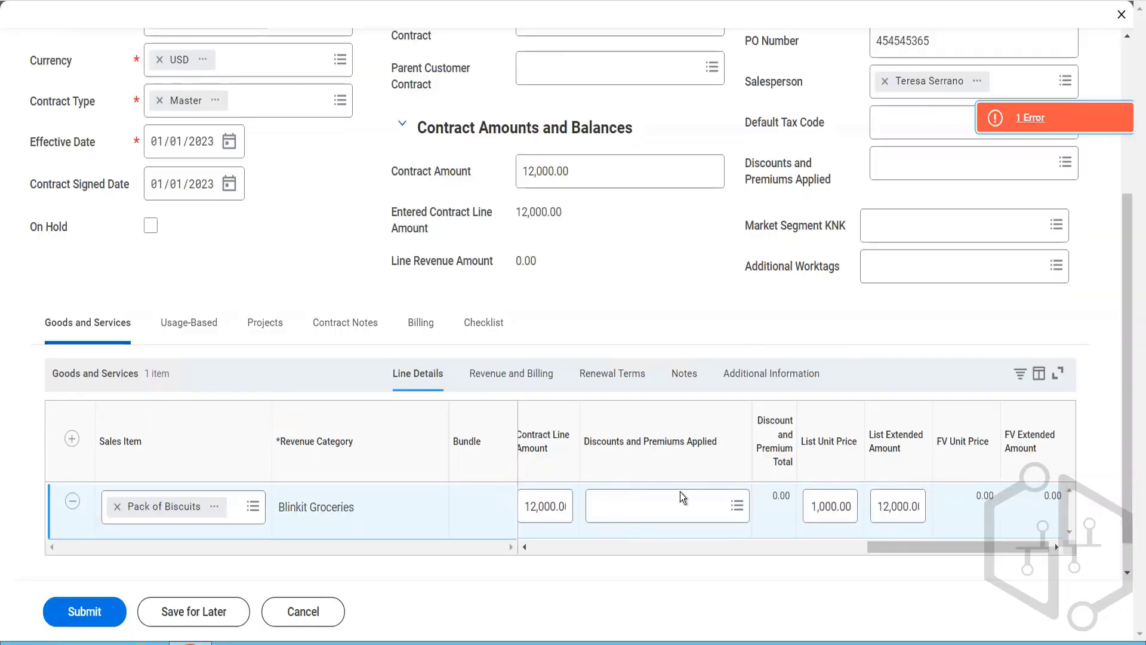
pyautogui.click(593, 546)
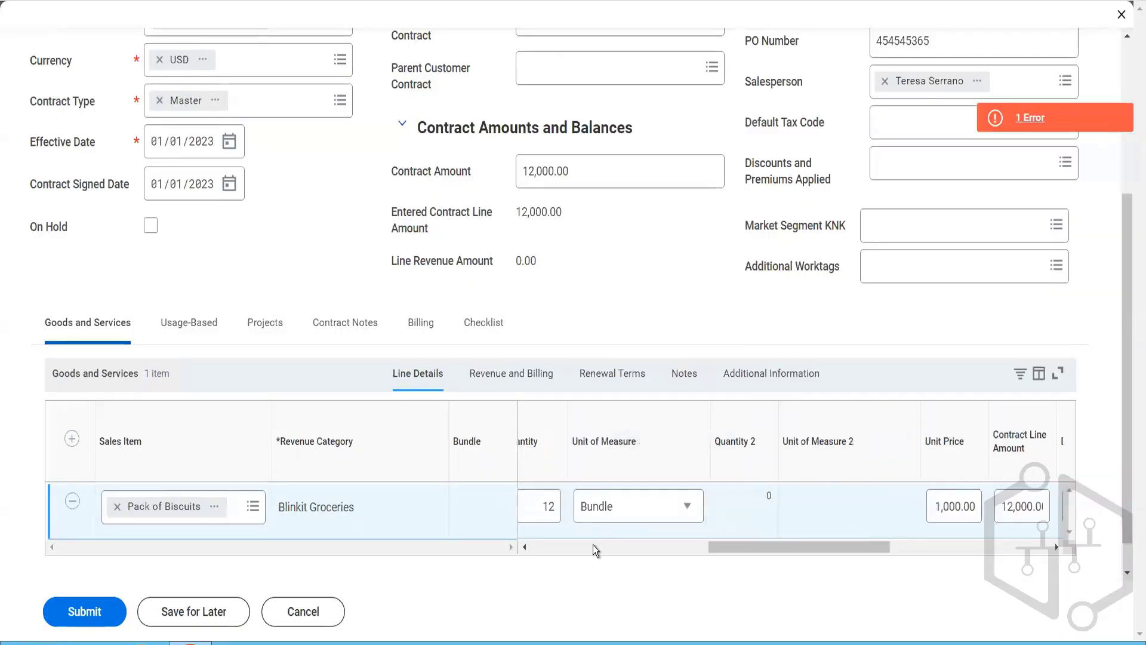
# Step: Recheck the biscuit line's list amounts and billing details, and set its revenue treatment to Accrued
pyautogui.click(593, 545)
pyautogui.moveTo(546, 552); pyautogui.dragTo(916, 553)
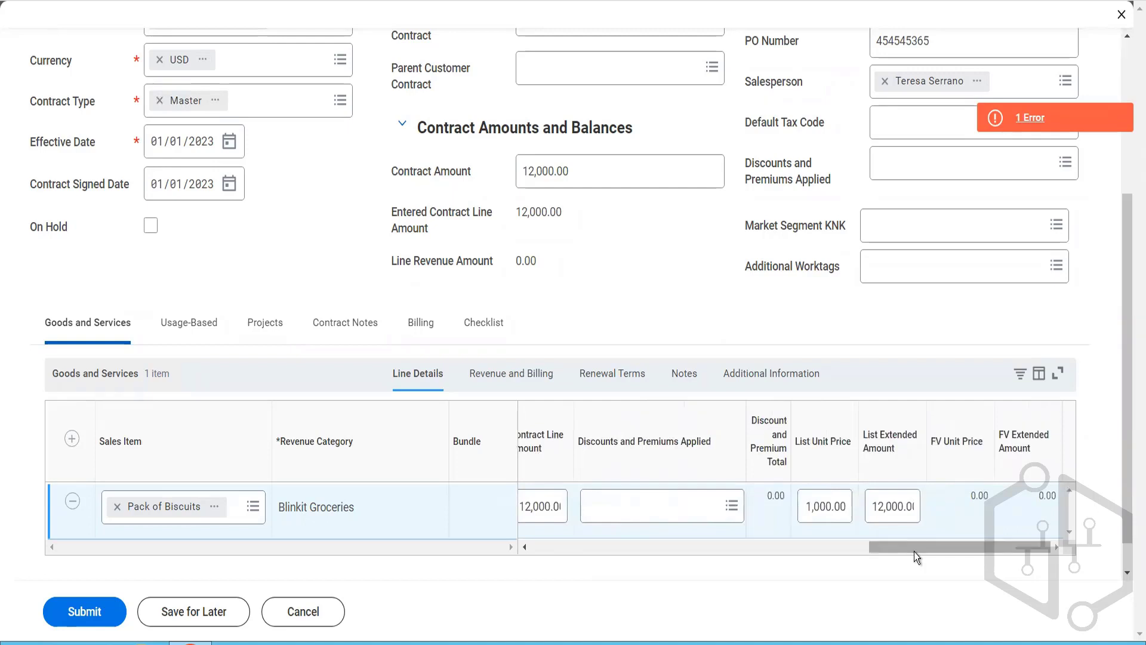
pyautogui.click(524, 385)
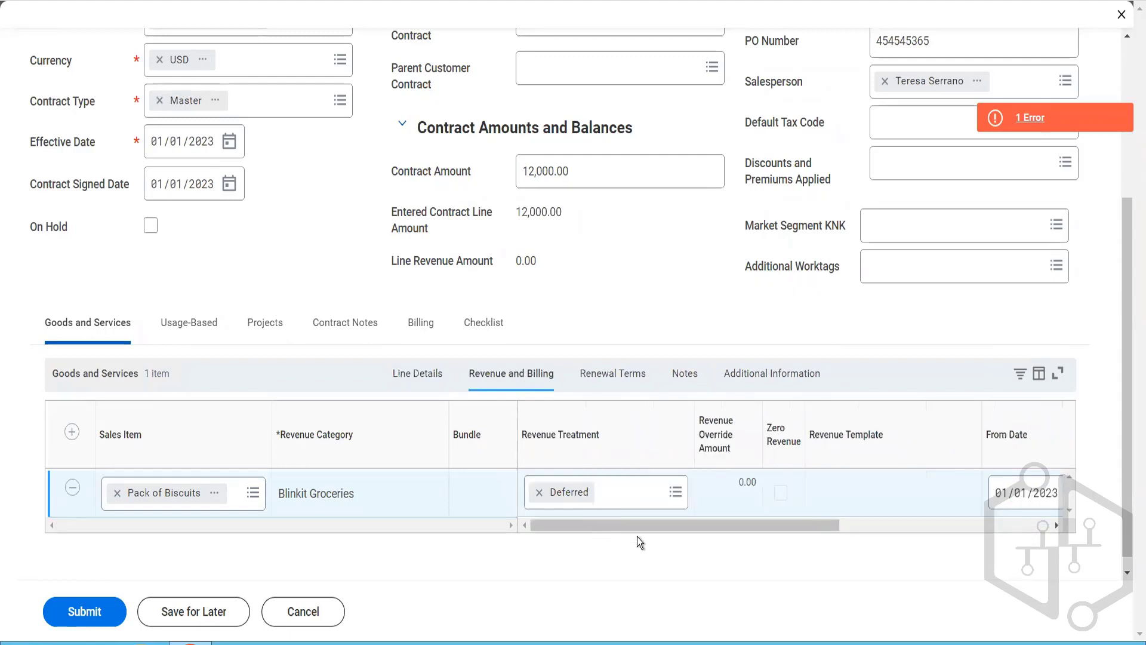
pyautogui.moveTo(660, 528); pyautogui.dragTo(671, 552)
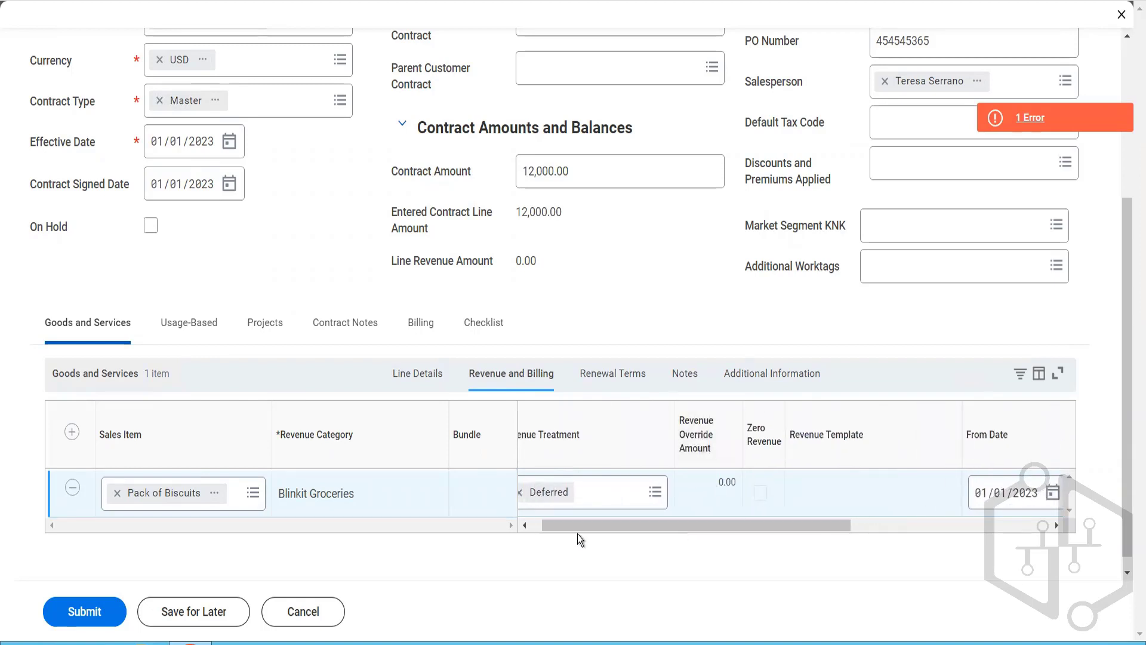
pyautogui.moveTo(568, 532); pyautogui.dragTo(529, 534)
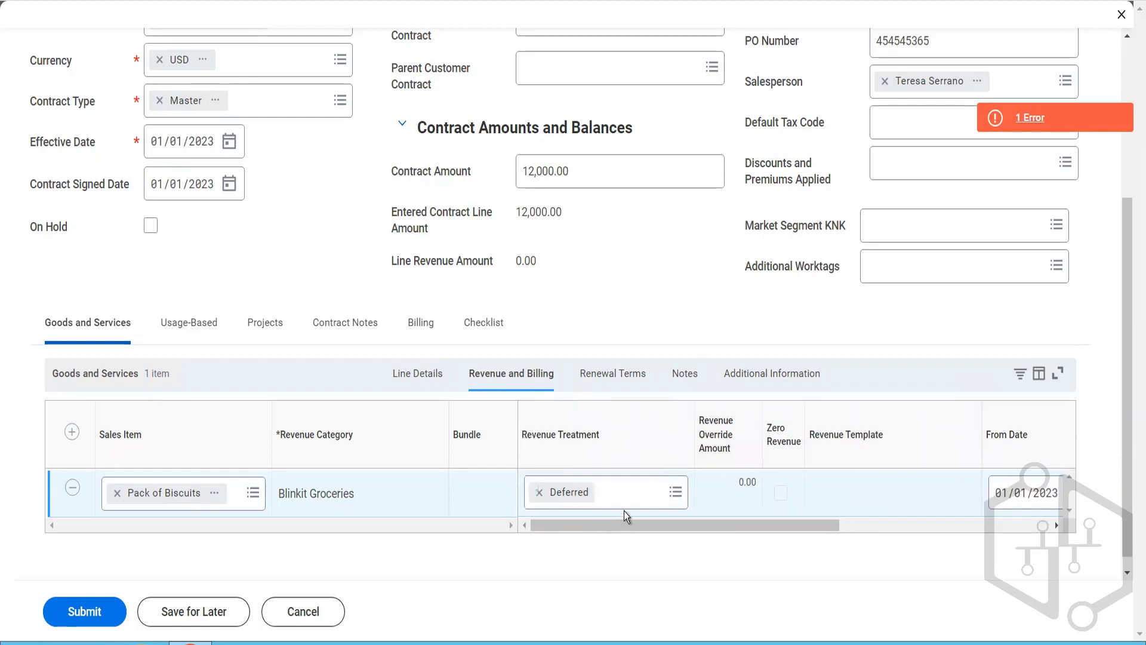
pyautogui.click(624, 494)
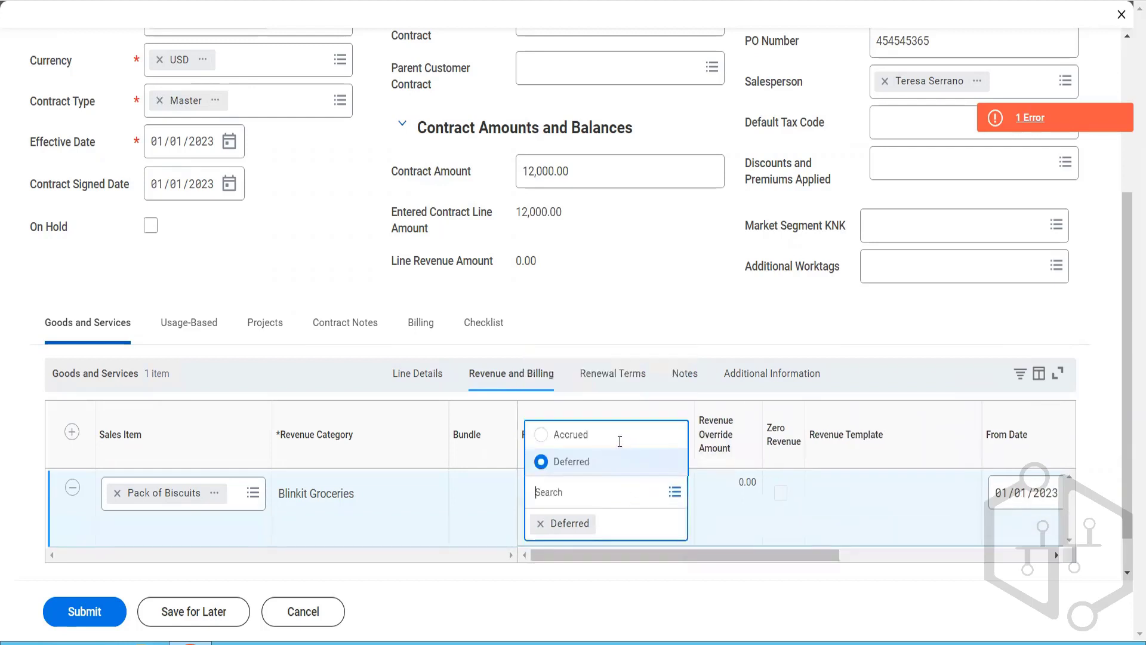
pyautogui.click(614, 438)
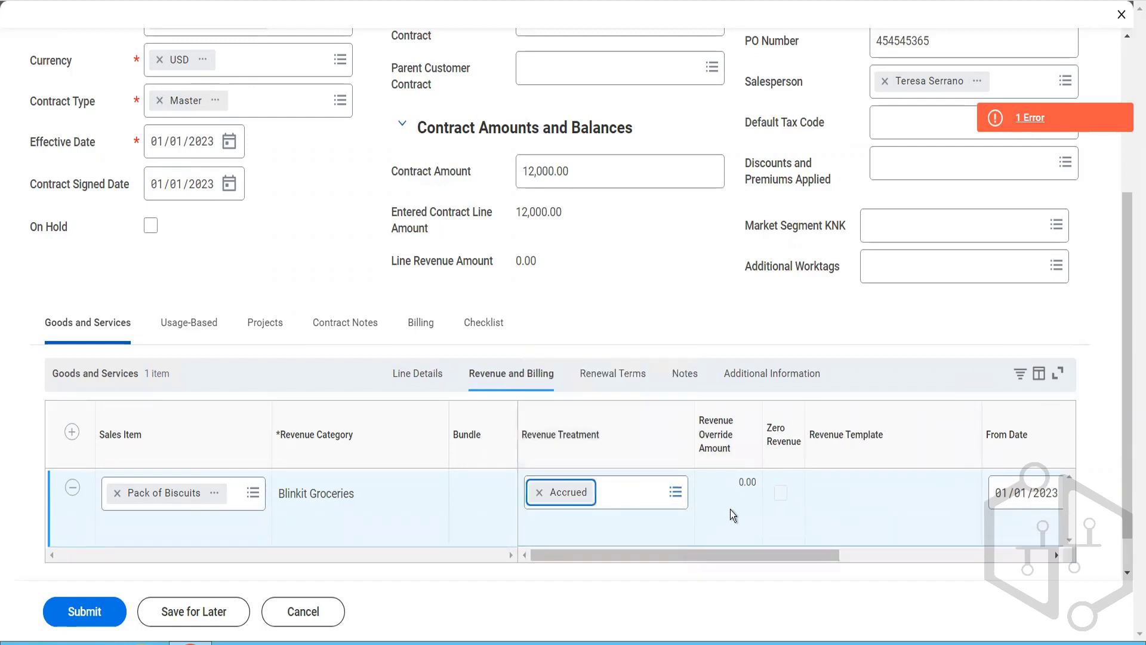
# Step: Try submitting the contract with the accrued biscuit line and read the page error
pyautogui.click(88, 622)
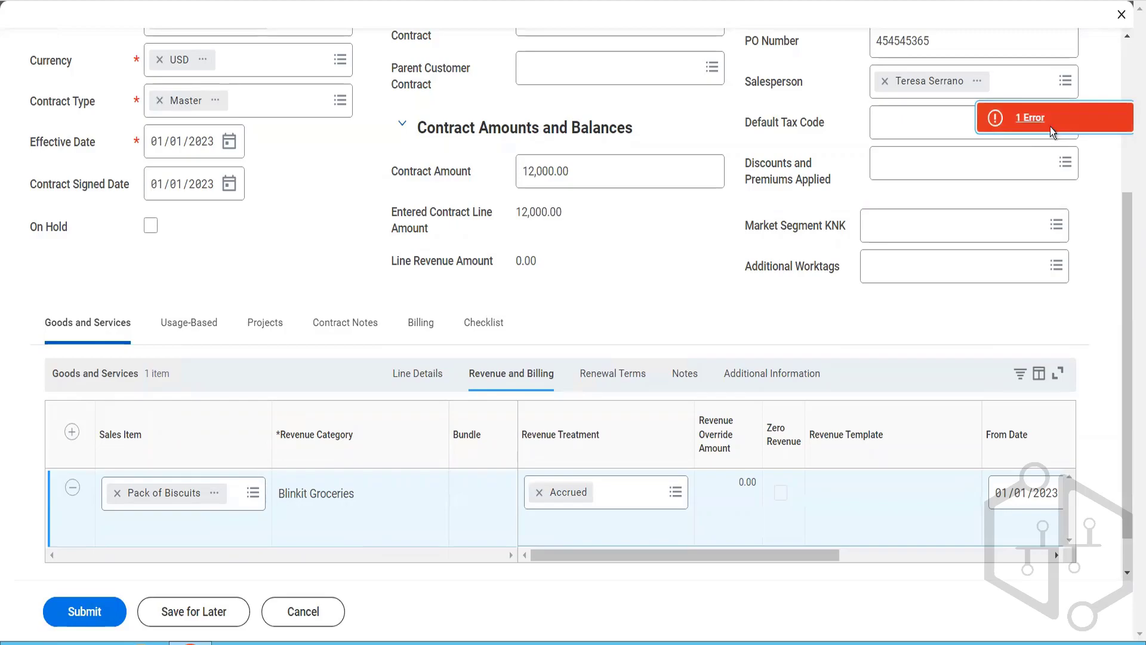
pyautogui.click(1051, 127)
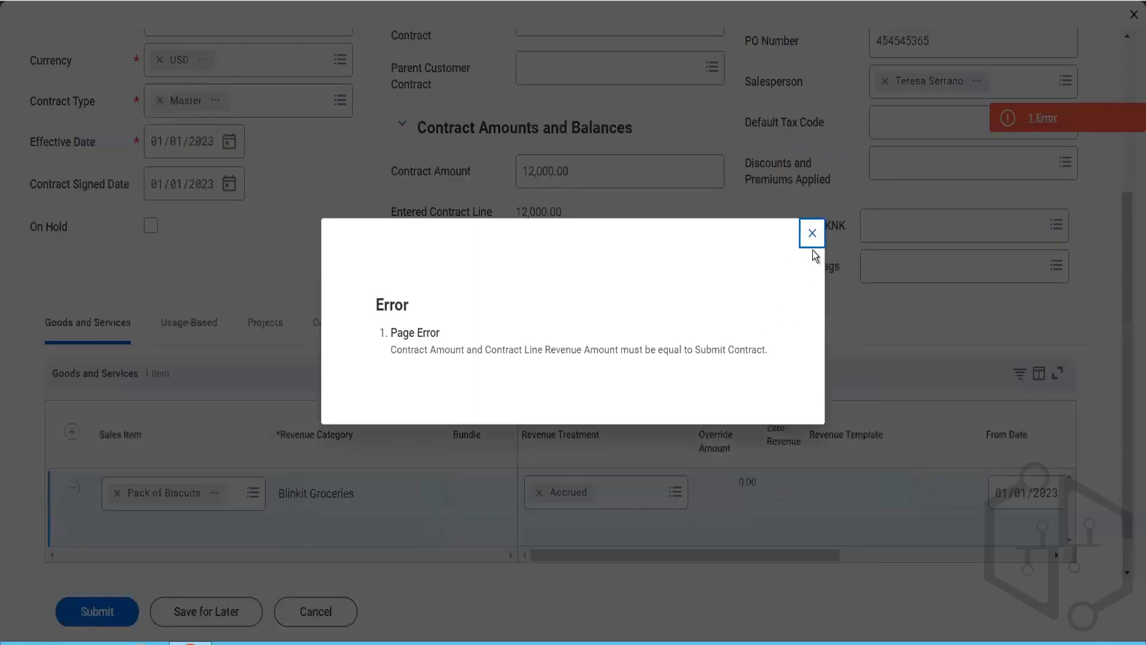
pyautogui.click(812, 234)
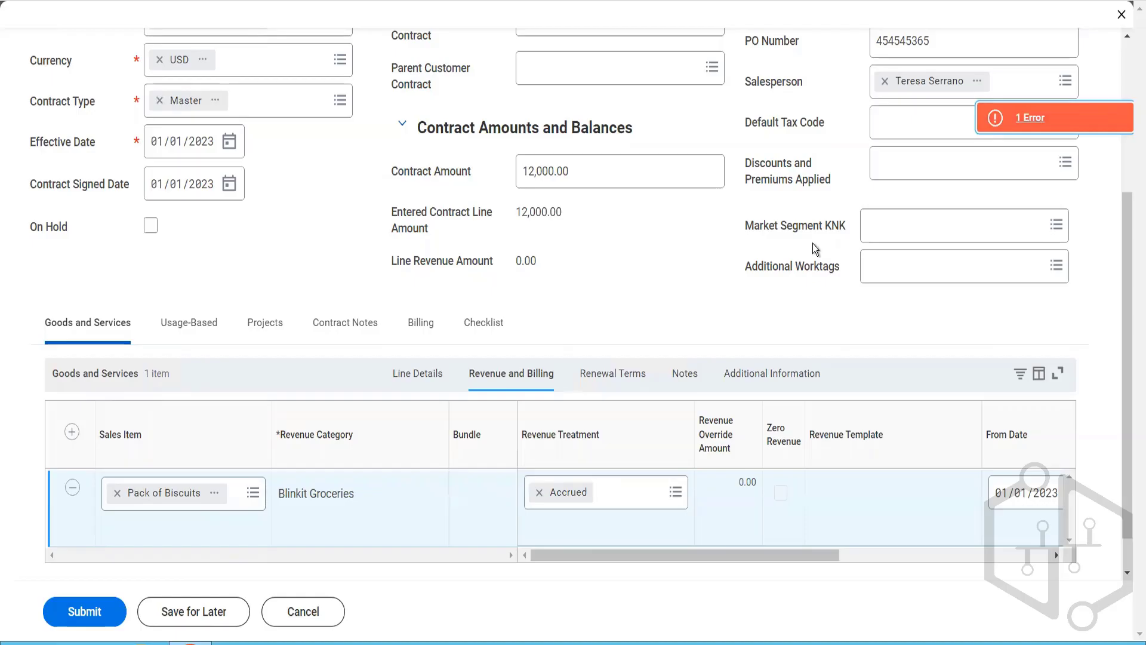
# Step: Open the organization record of the contract's company, BGC Blinkit Grocery Delivery, in a new browser tab
pyautogui.scroll(4, 812, 243)
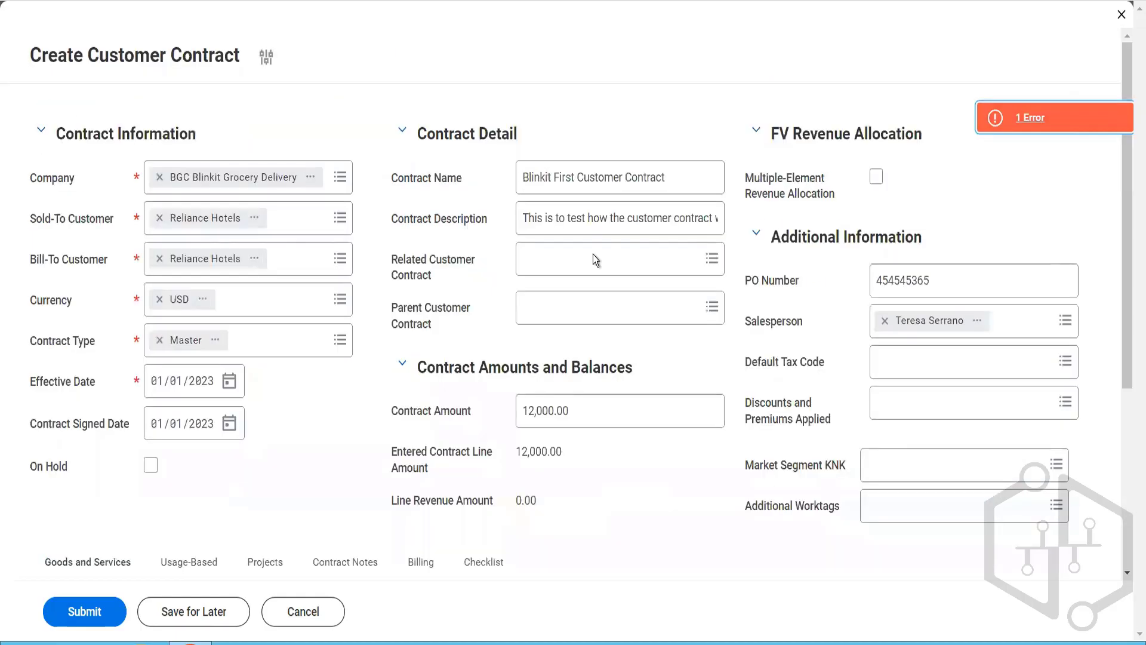
pyautogui.click(311, 179)
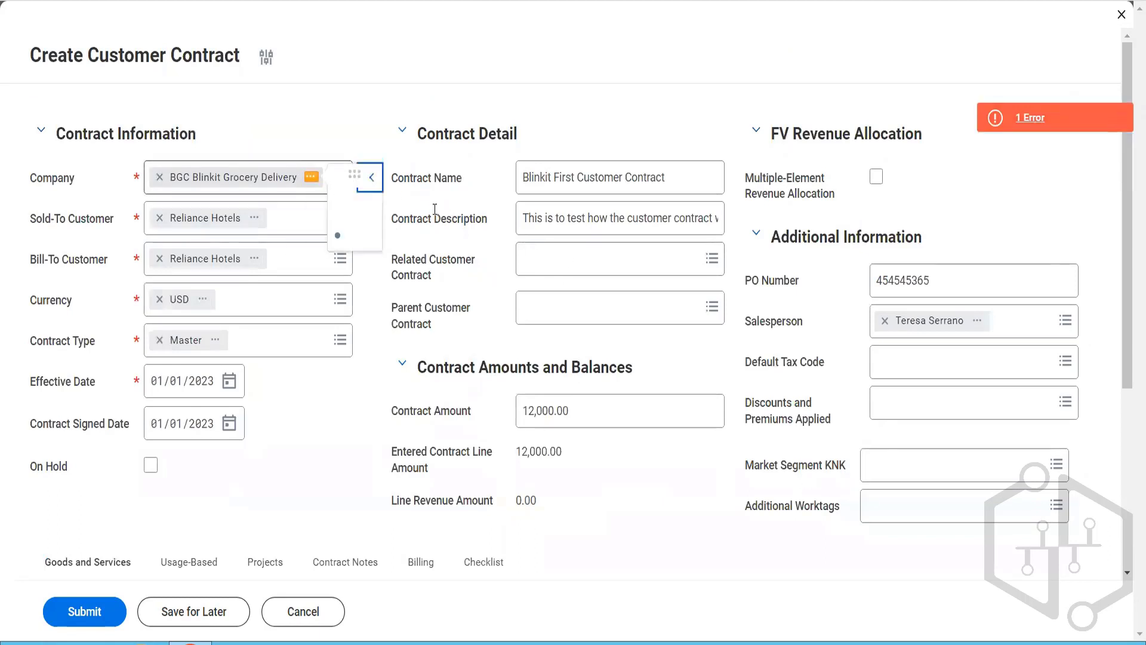
pyautogui.click(371, 176)
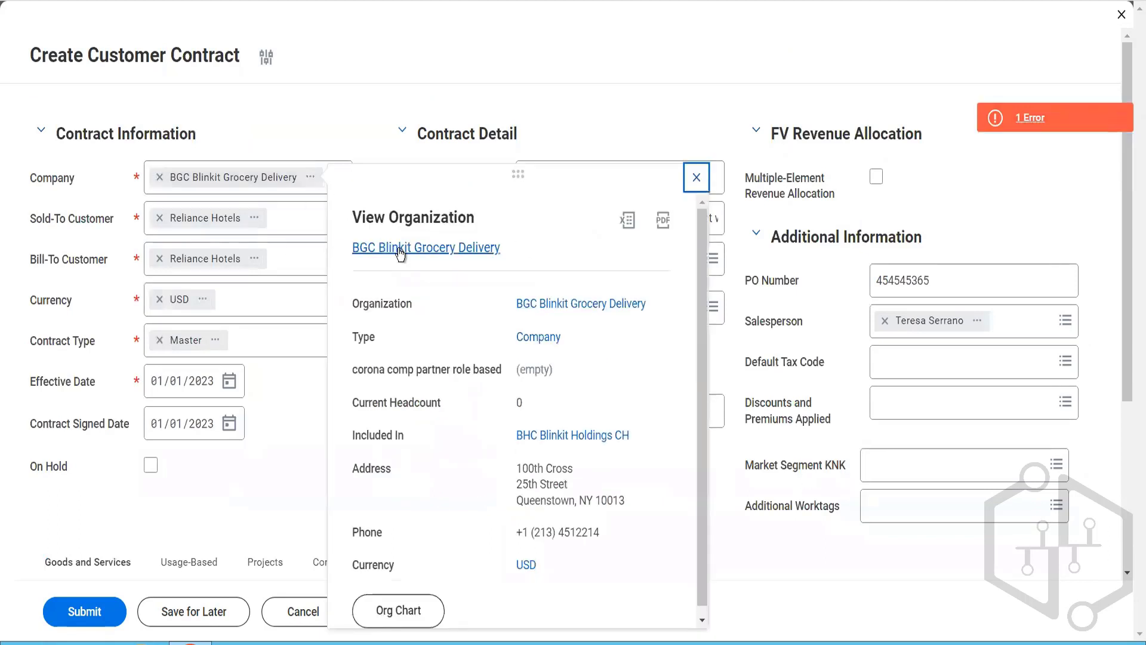
pyautogui.rightClick(417, 267)
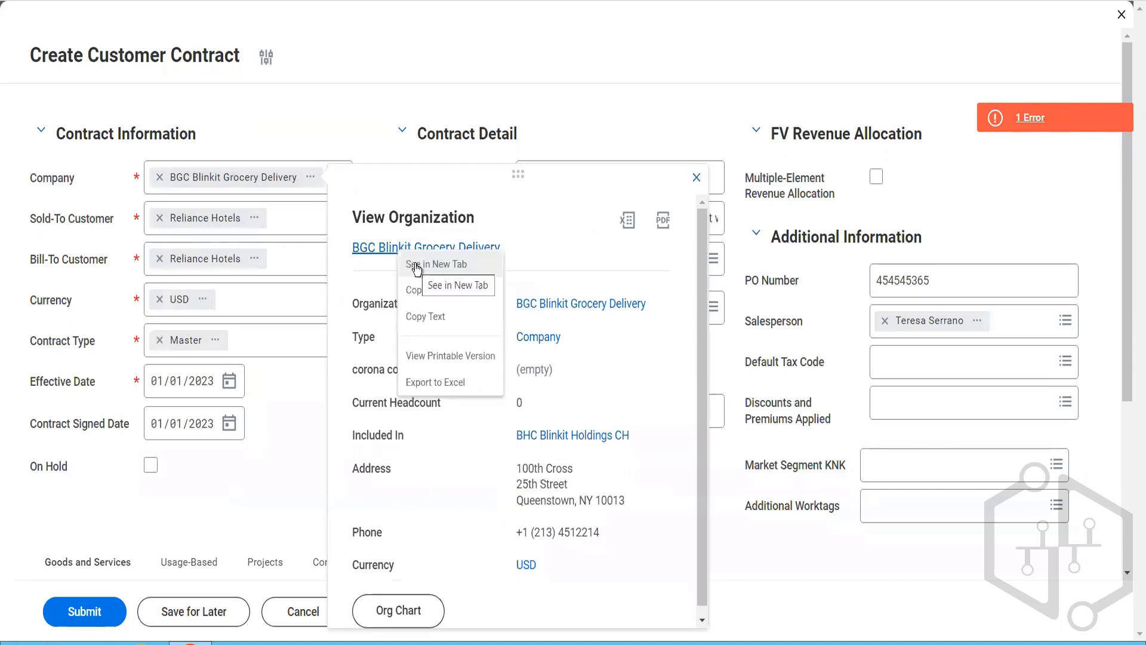
pyautogui.click(416, 266)
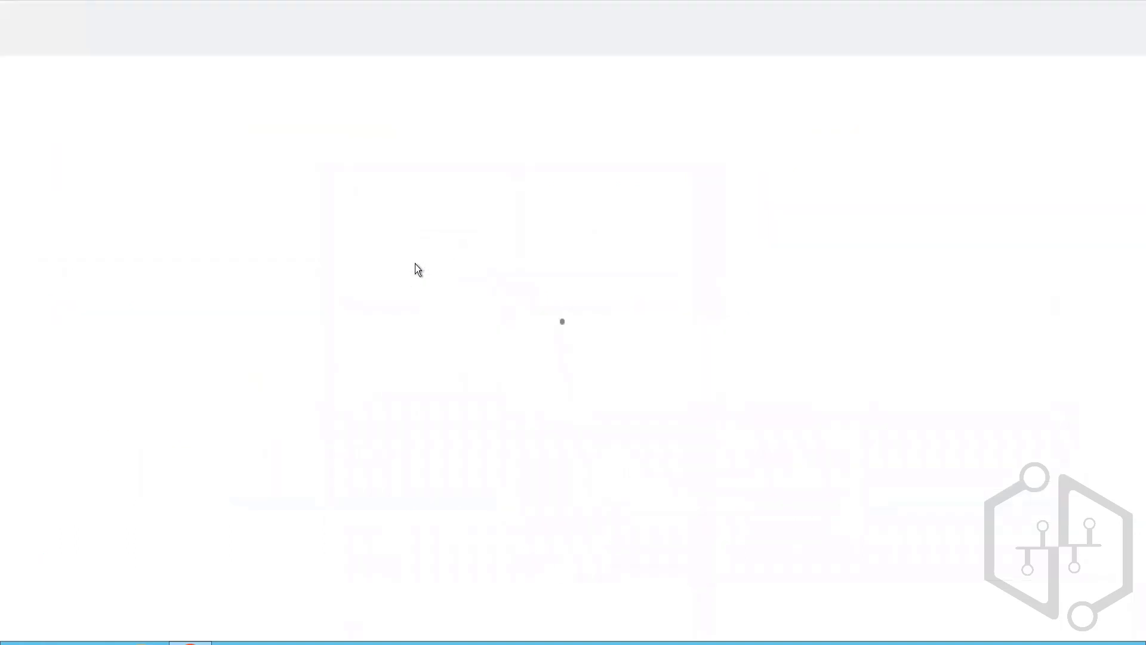
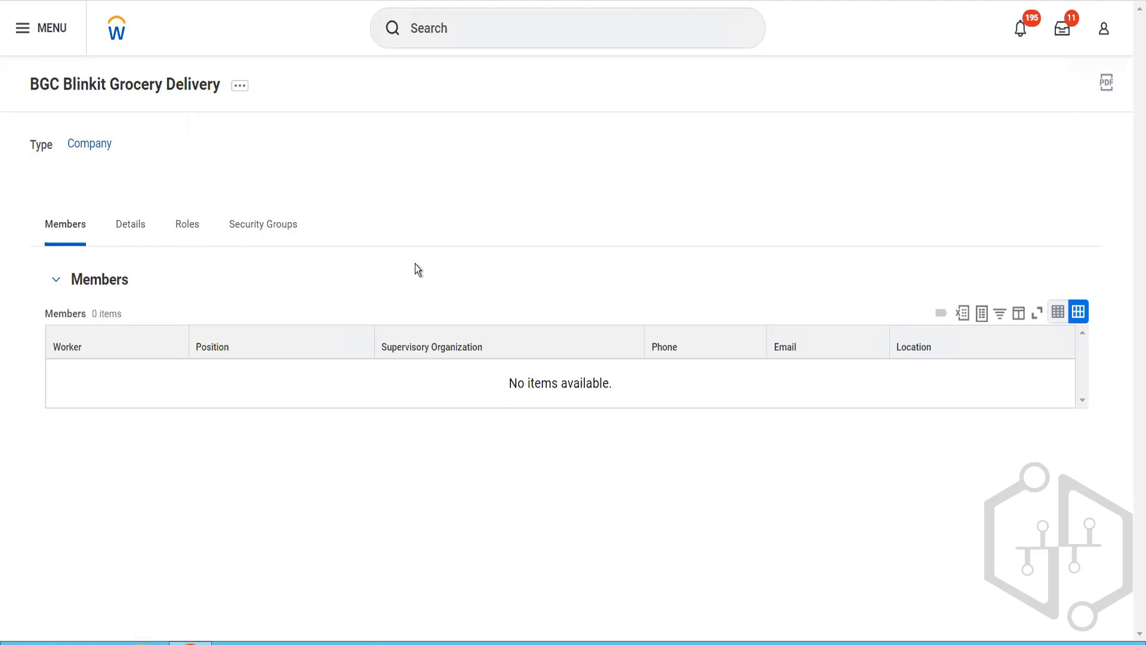
# Step: Open the Maintain Custom Validations report and check the validations for Customer Contract and Customer Contract Amendment
pyautogui.click(470, 24)
pyautogui.write('ni')
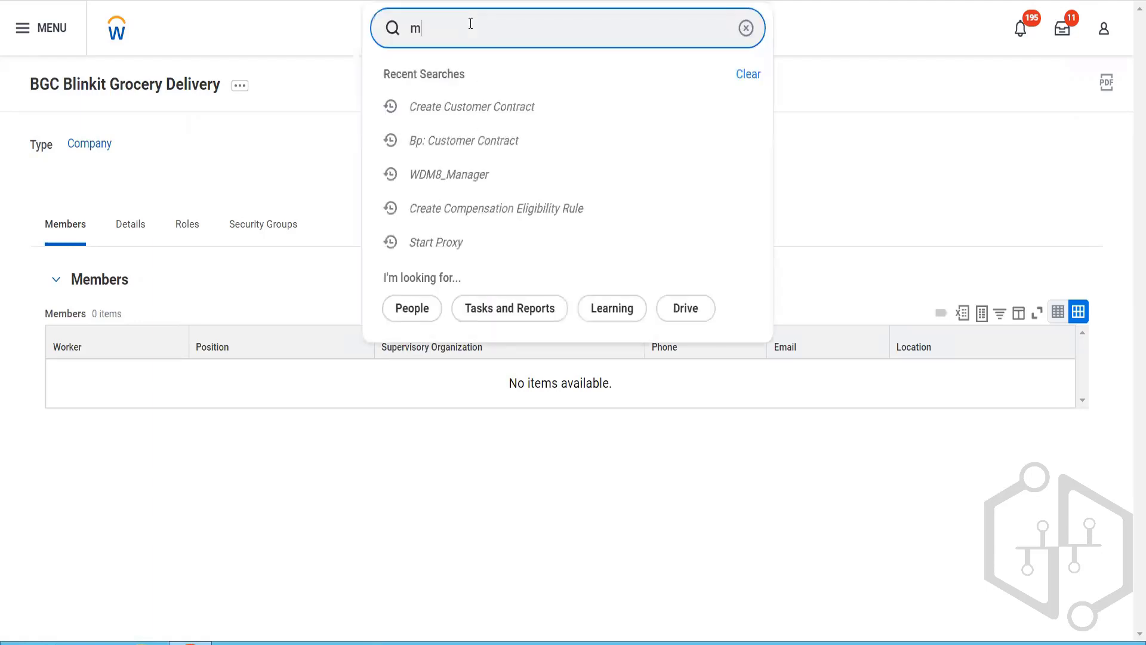
pyautogui.press('BackSpace')
pyautogui.press('BackSpace')
pyautogui.write('main cust valida')
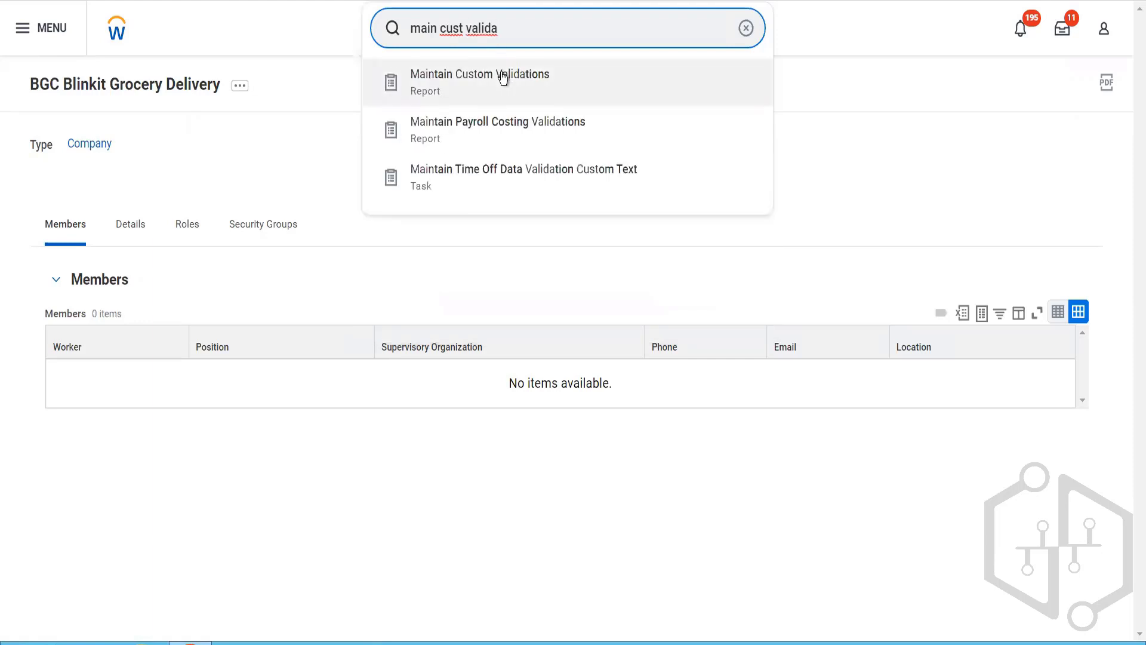
pyautogui.click(500, 72)
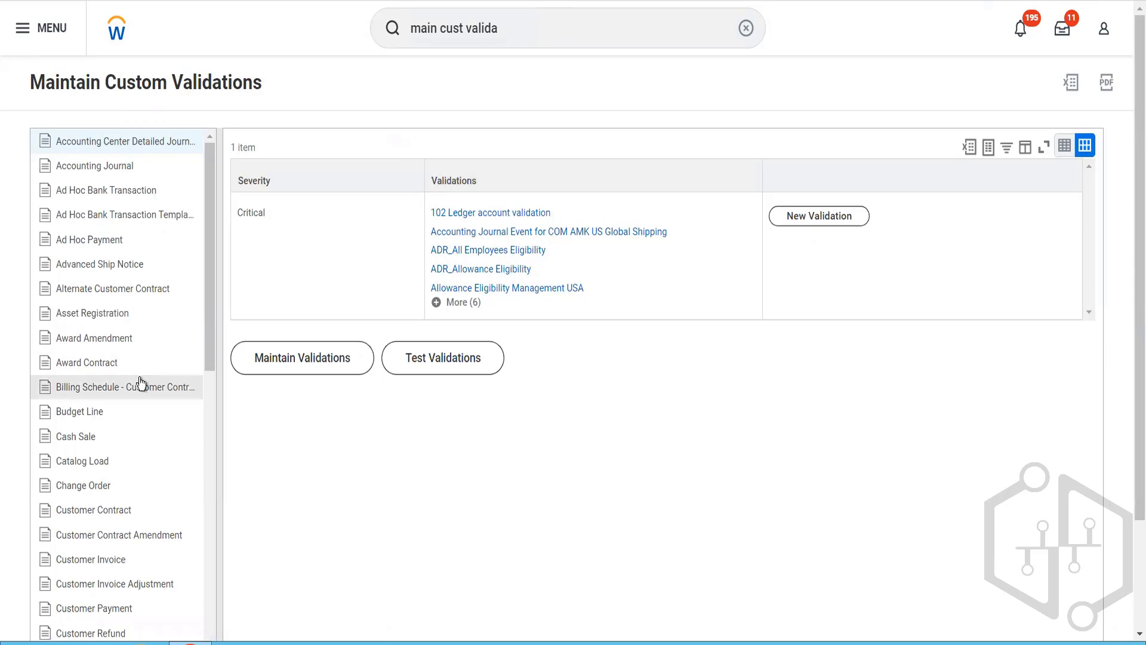
pyautogui.click(113, 511)
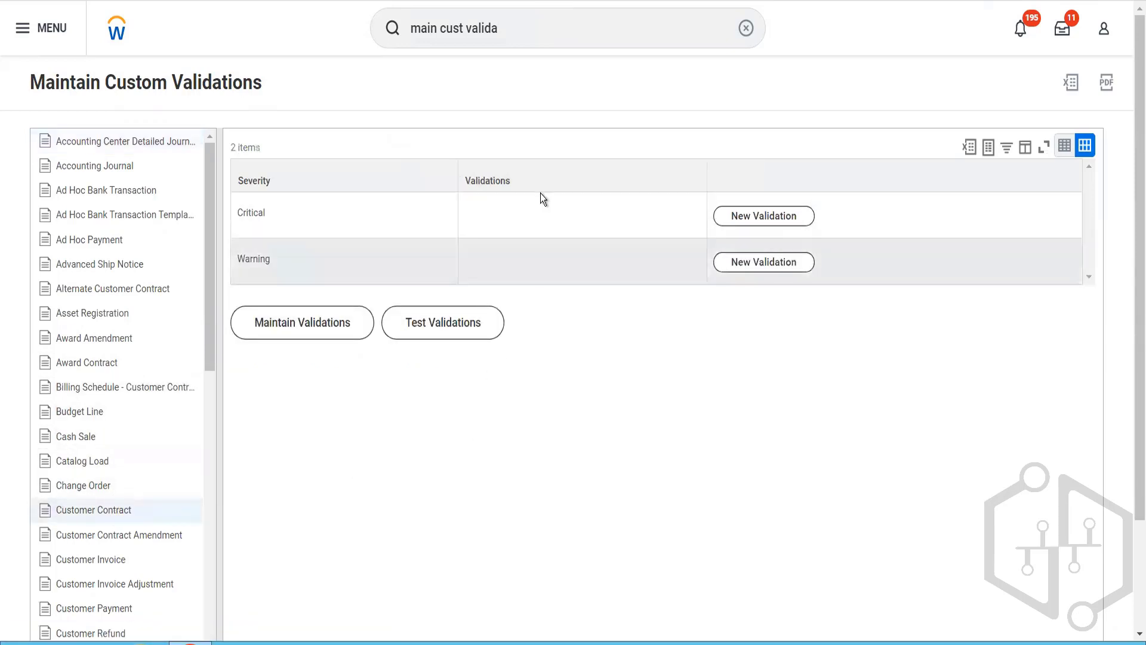
pyautogui.click(136, 550)
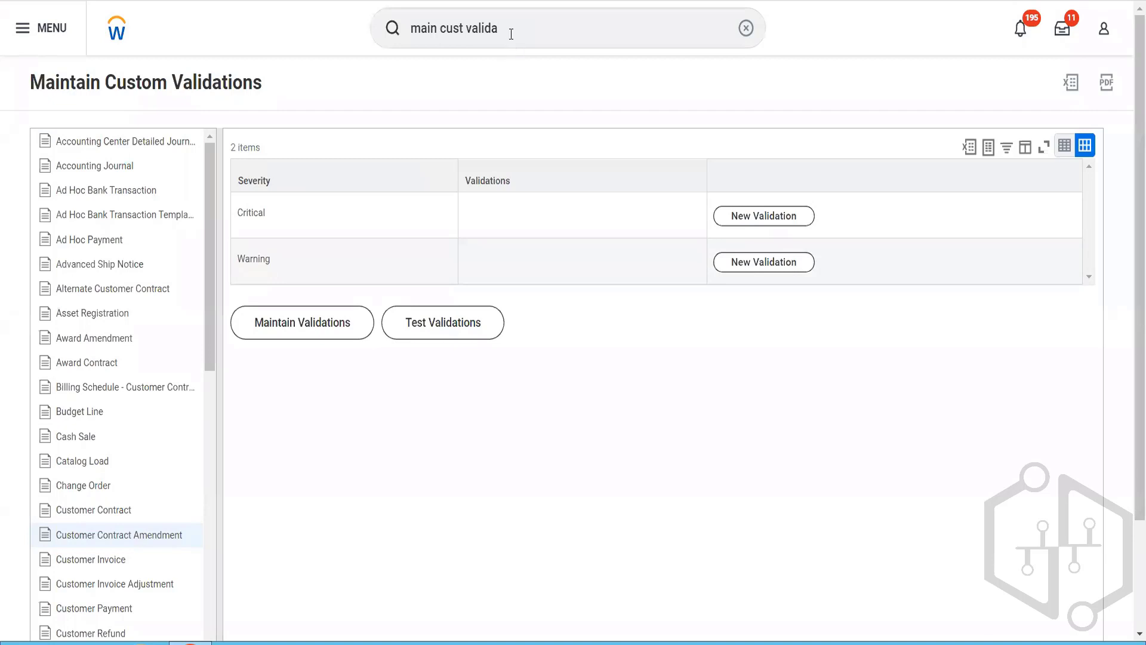
# Step: Open the Customer Contract Types report and review the listed contract types with their checklist and default contract templates
pyautogui.moveTo(510, 34); pyautogui.dragTo(385, 60)
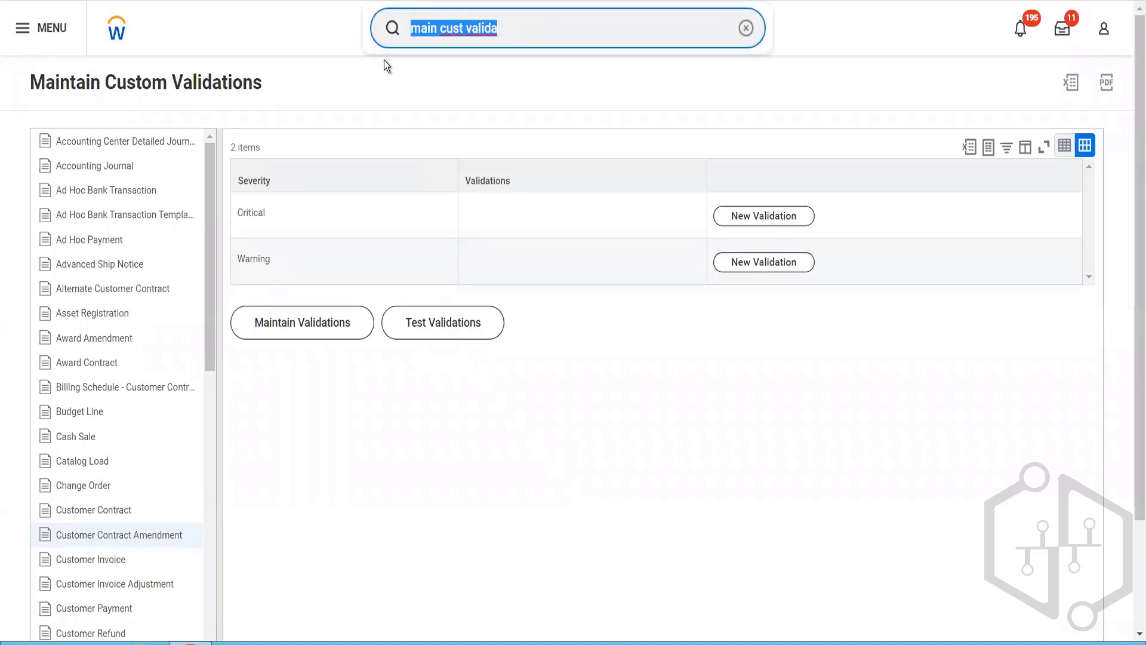
pyautogui.press('BackSpace')
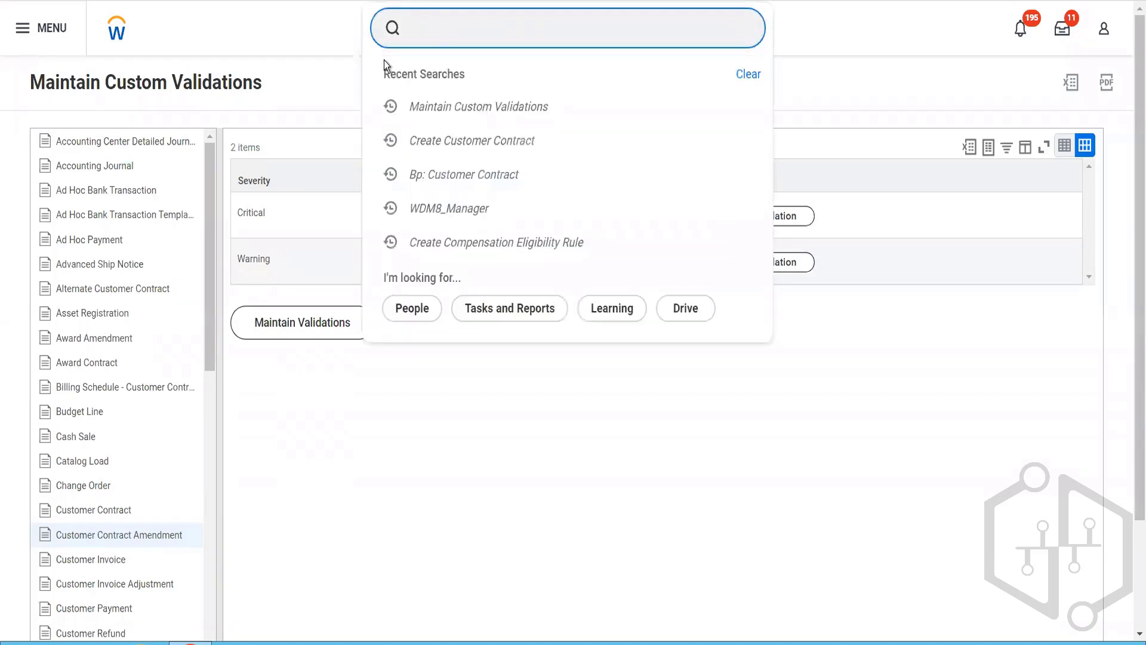
pyautogui.write('contr ty')
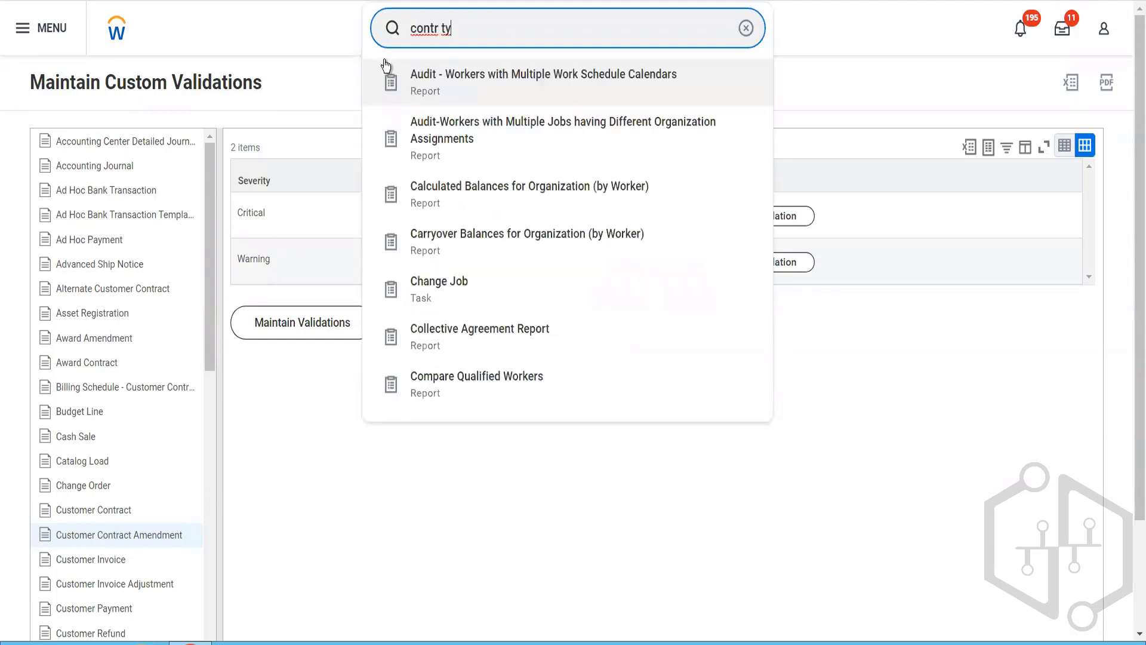
pyautogui.write('pe')
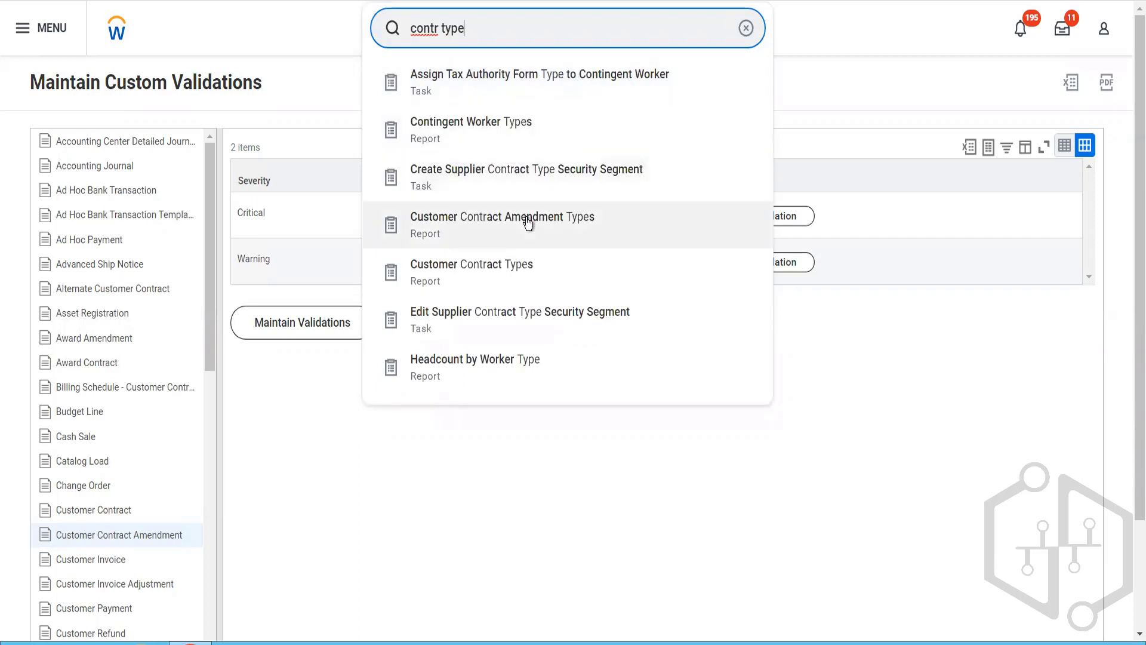
pyautogui.click(513, 263)
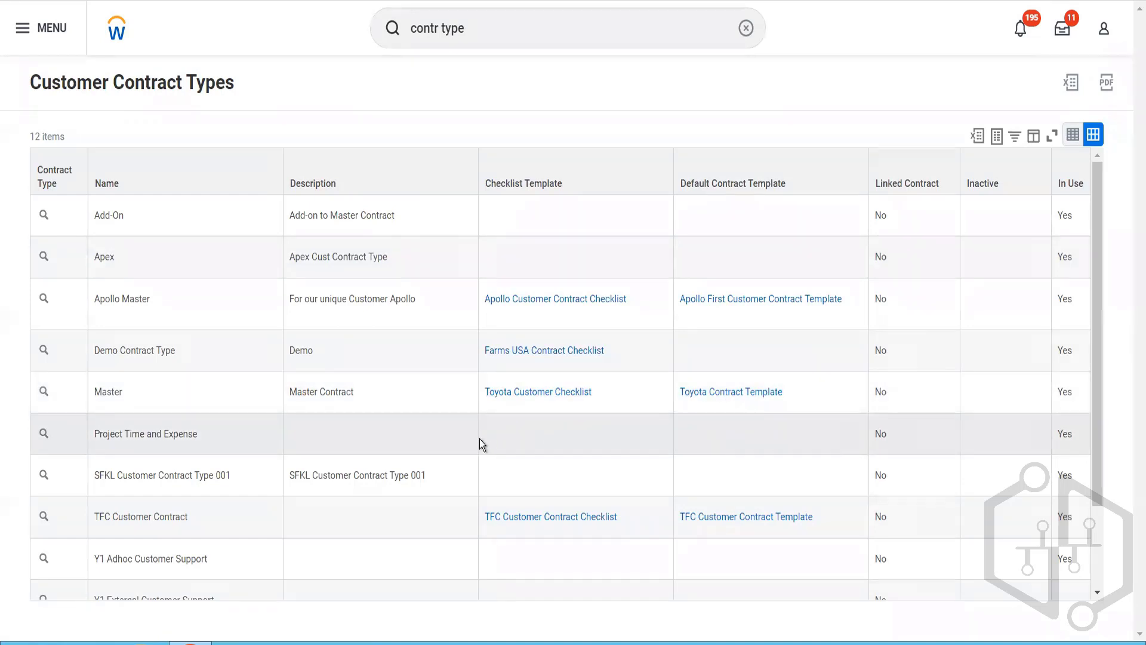
pyautogui.scroll(-3, 479, 440)
pyautogui.scroll(3, 480, 440)
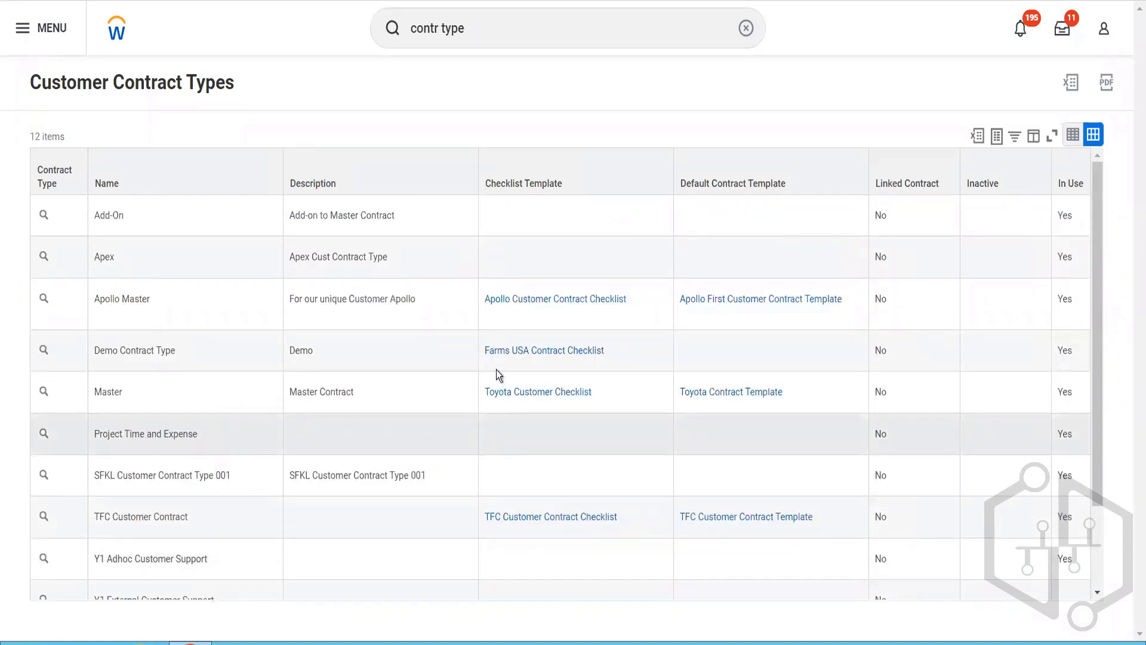
pyautogui.click(500, 34)
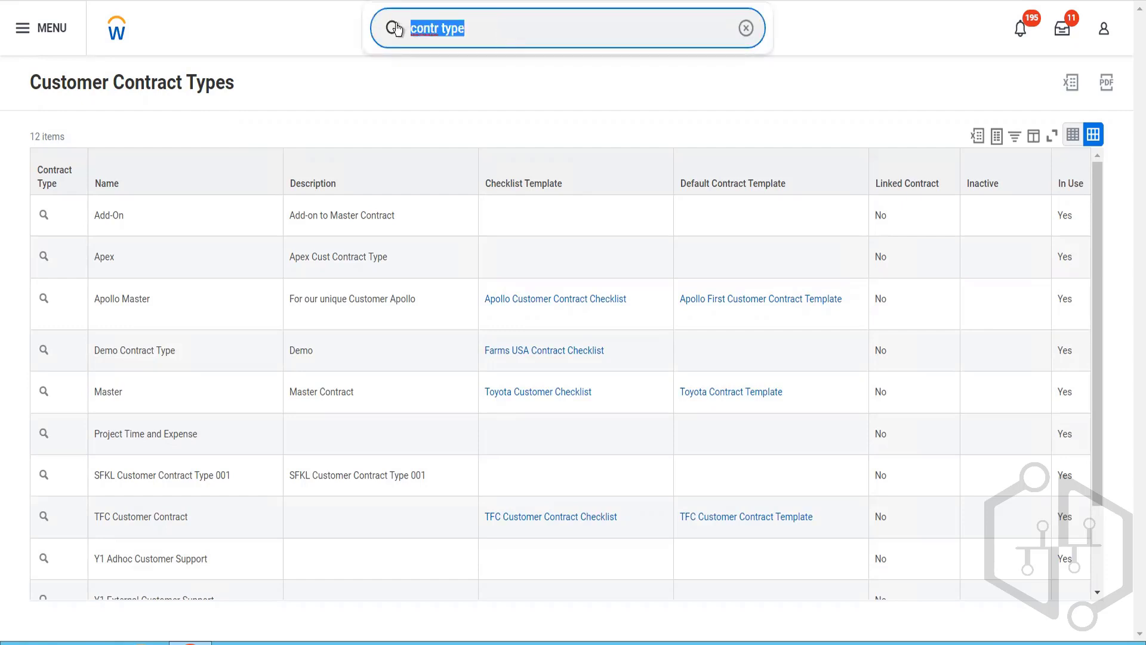
pyautogui.write('customer contrACT')
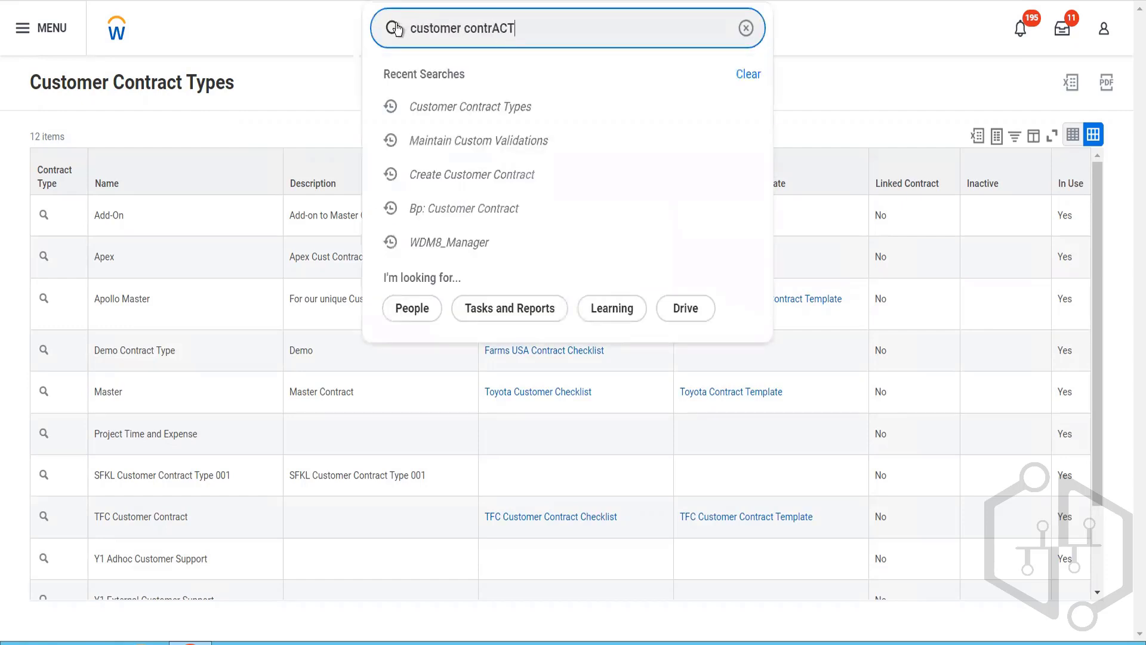
pyautogui.press('BackSpace')
pyautogui.press('BackSpace')
pyautogui.press('BackSpace')
pyautogui.press('BackSpace')
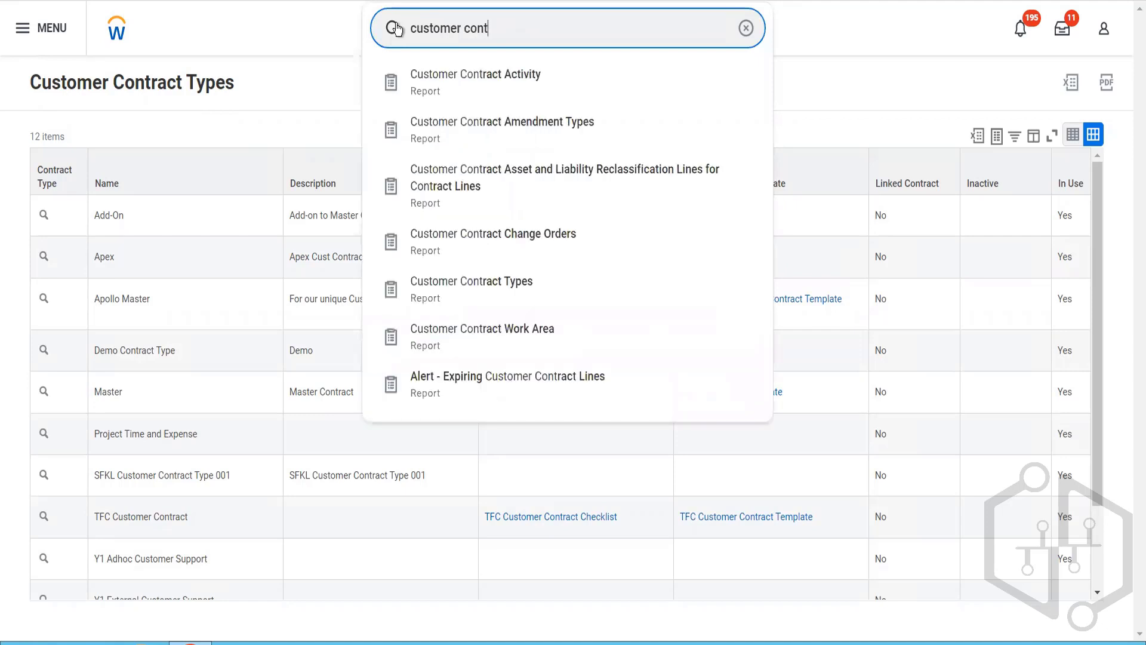
pyautogui.write('ract')
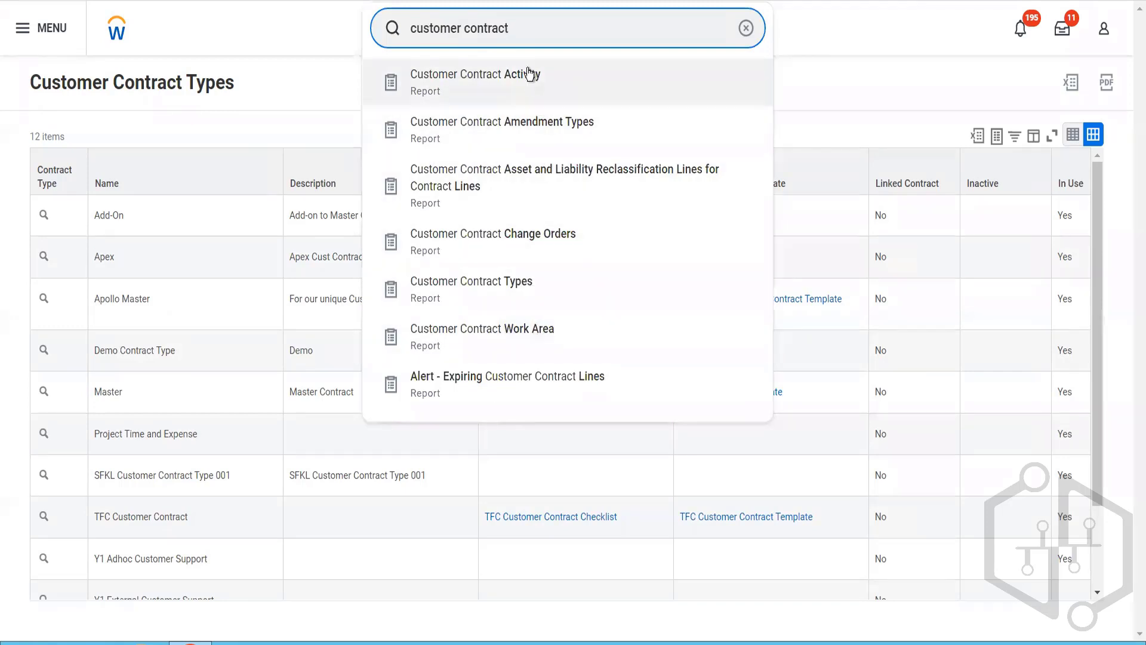
# Step: Search for "Bp: customer contract" and open the Customer Contract Event (Default Definition) business process
pyautogui.tripleClick(506, 32)
pyautogui.write('Bp')
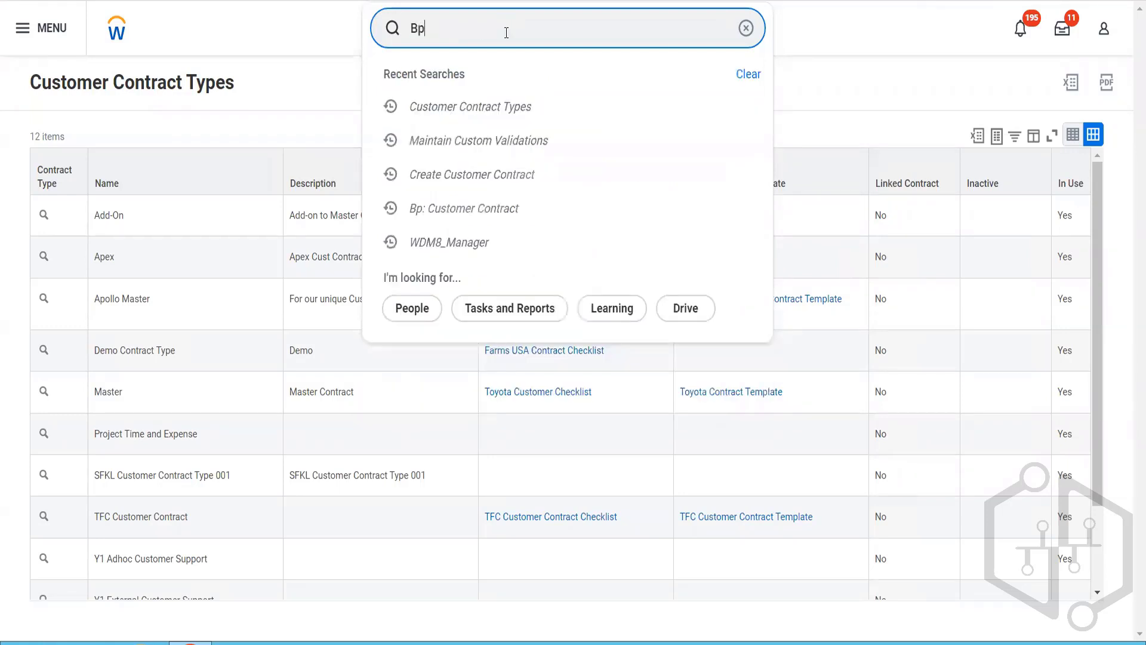
pyautogui.write(': custom')
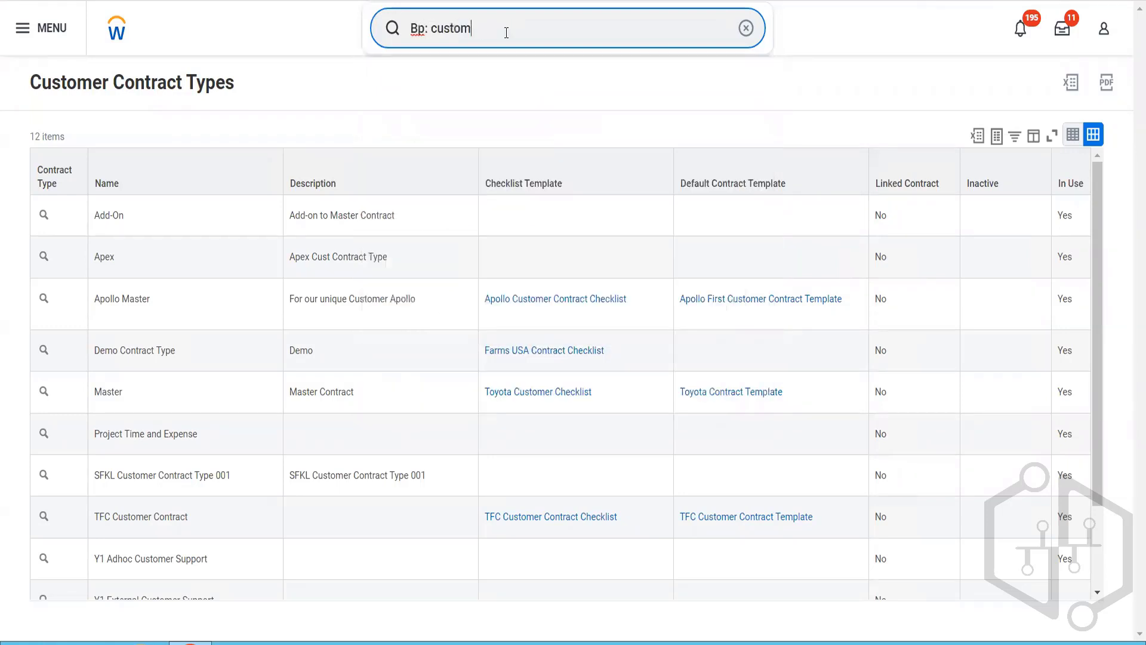
pyautogui.write('er cotract')
pyautogui.press('Return')
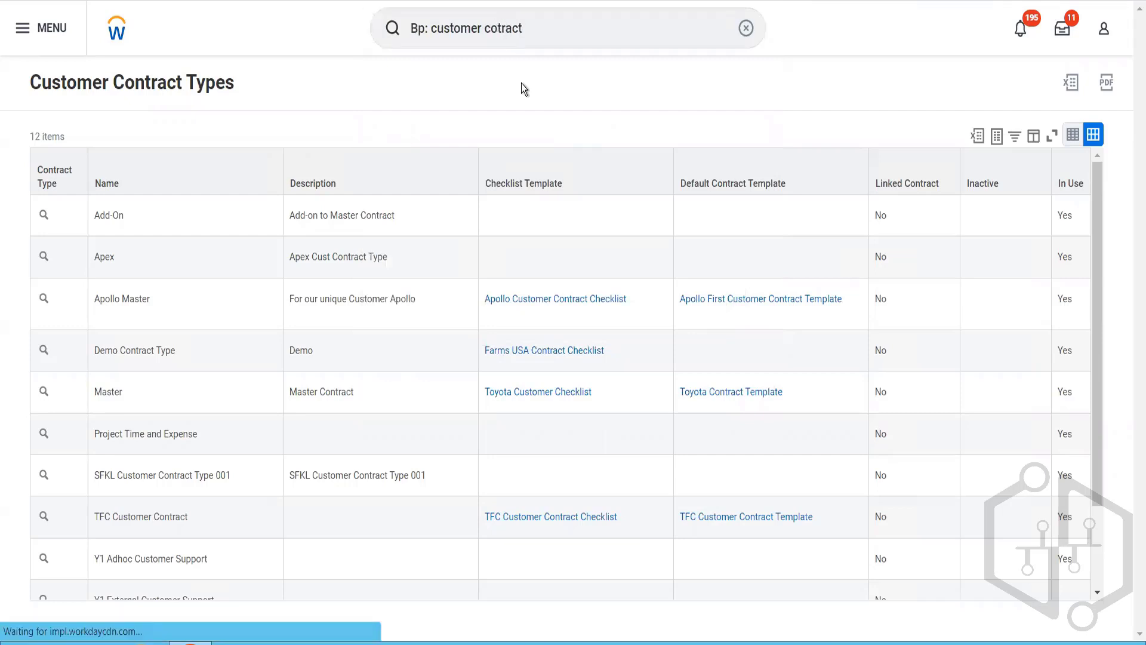
pyautogui.click(505, 28)
pyautogui.write('n')
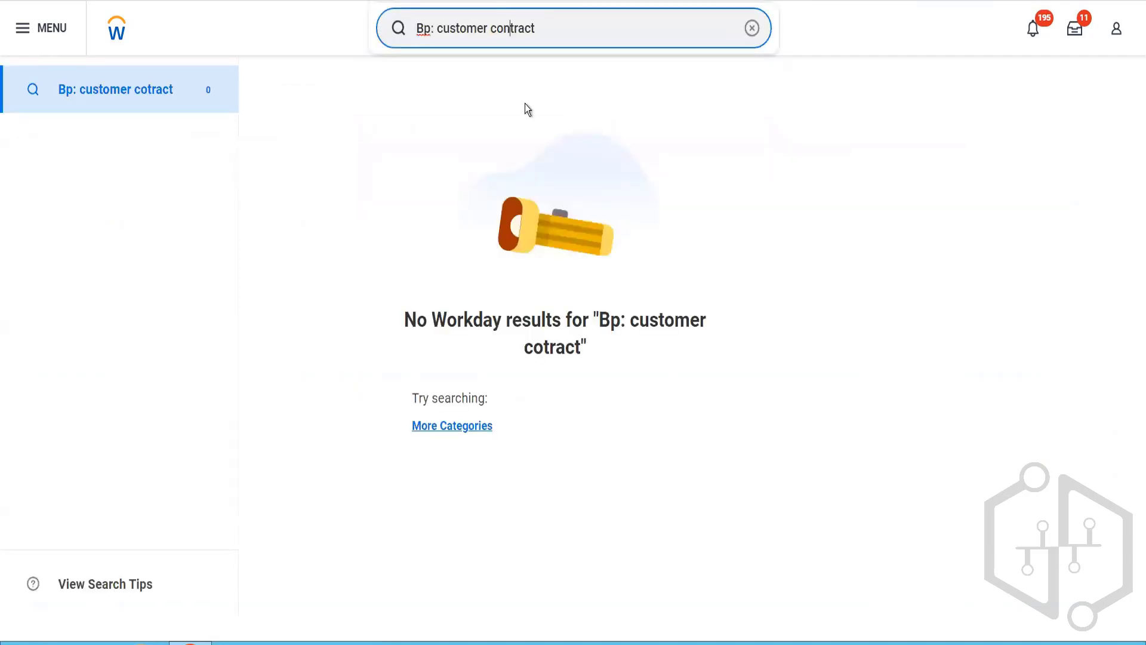
pyautogui.press('Return')
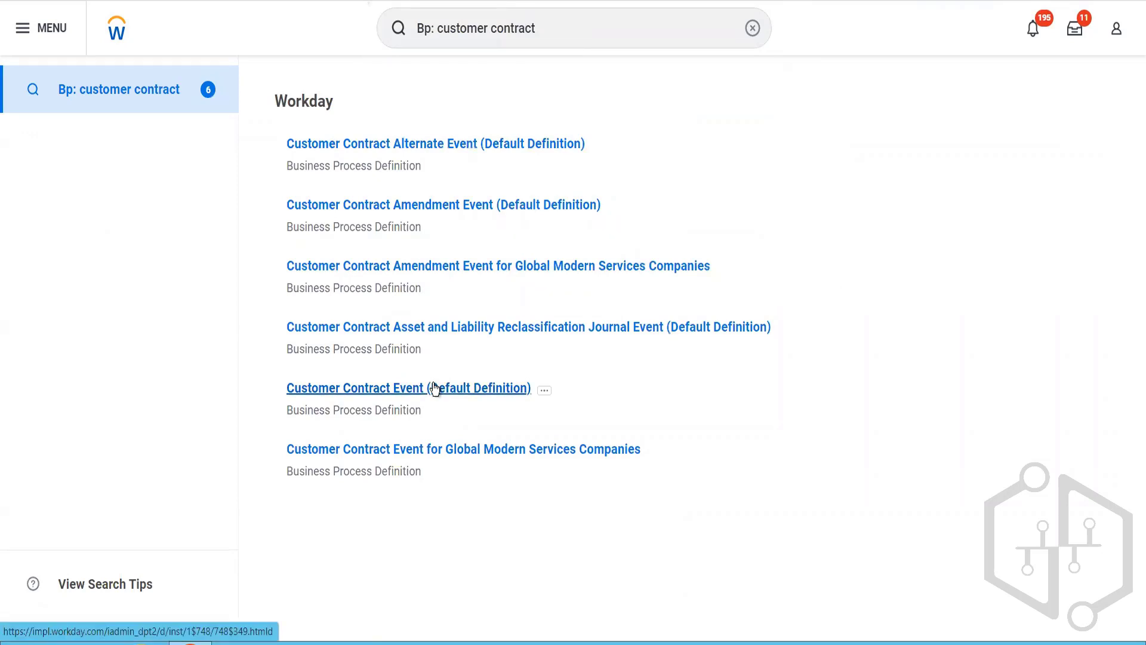
pyautogui.click(539, 383)
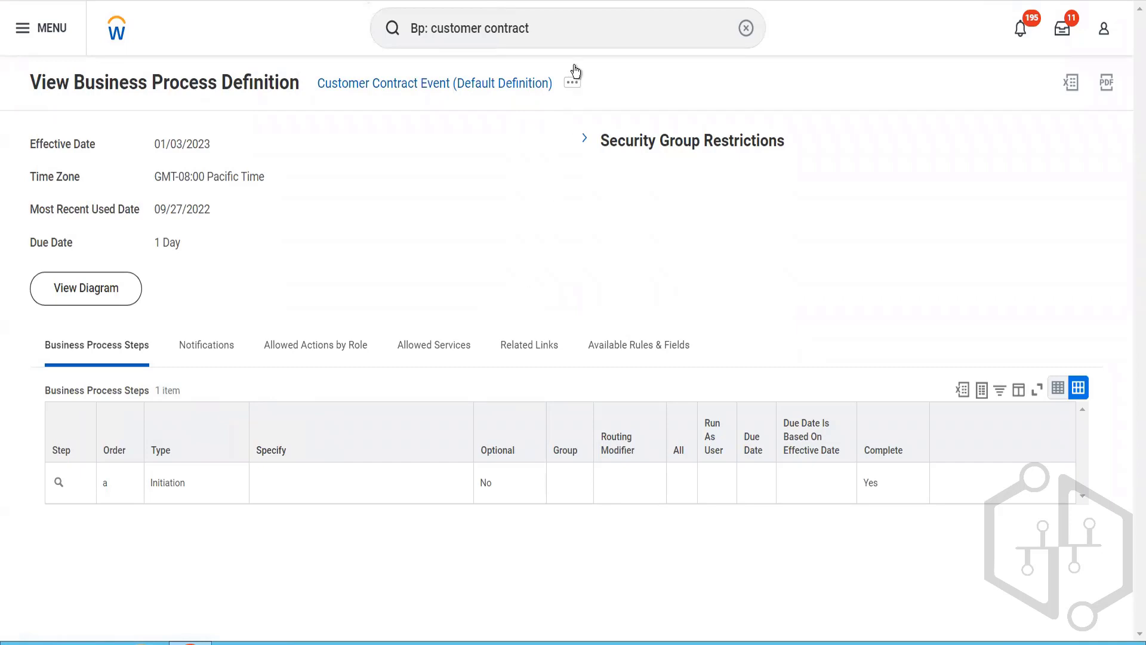
# Step: View the business process security policy of the Customer Contract Event and read its page error
pyautogui.click(572, 82)
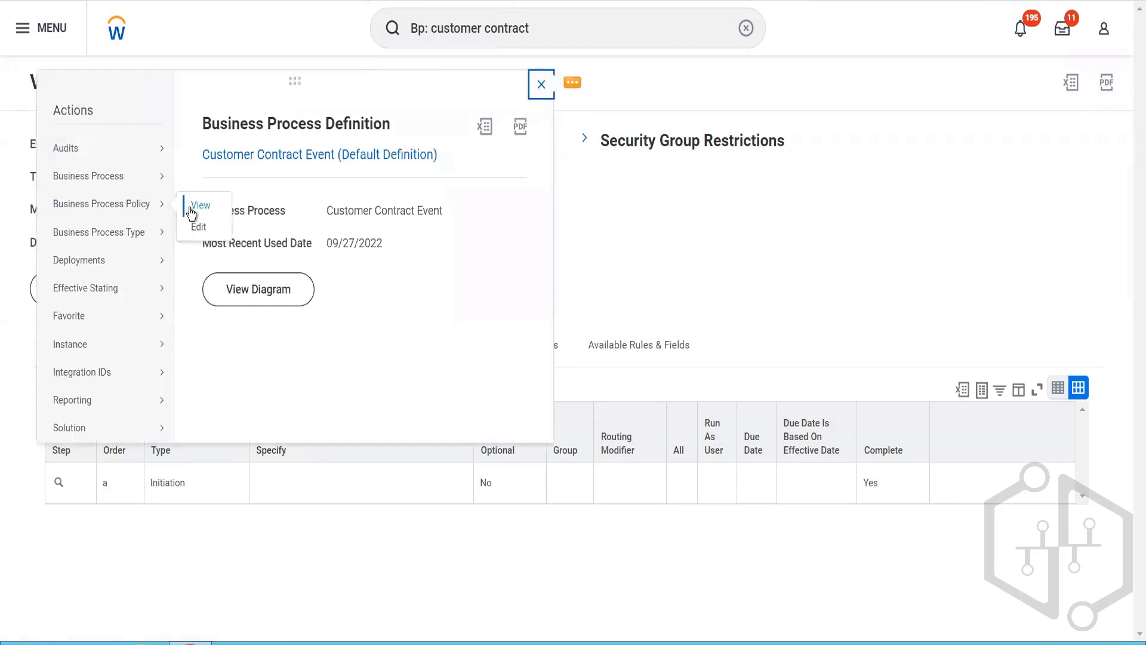
pyautogui.click(190, 210)
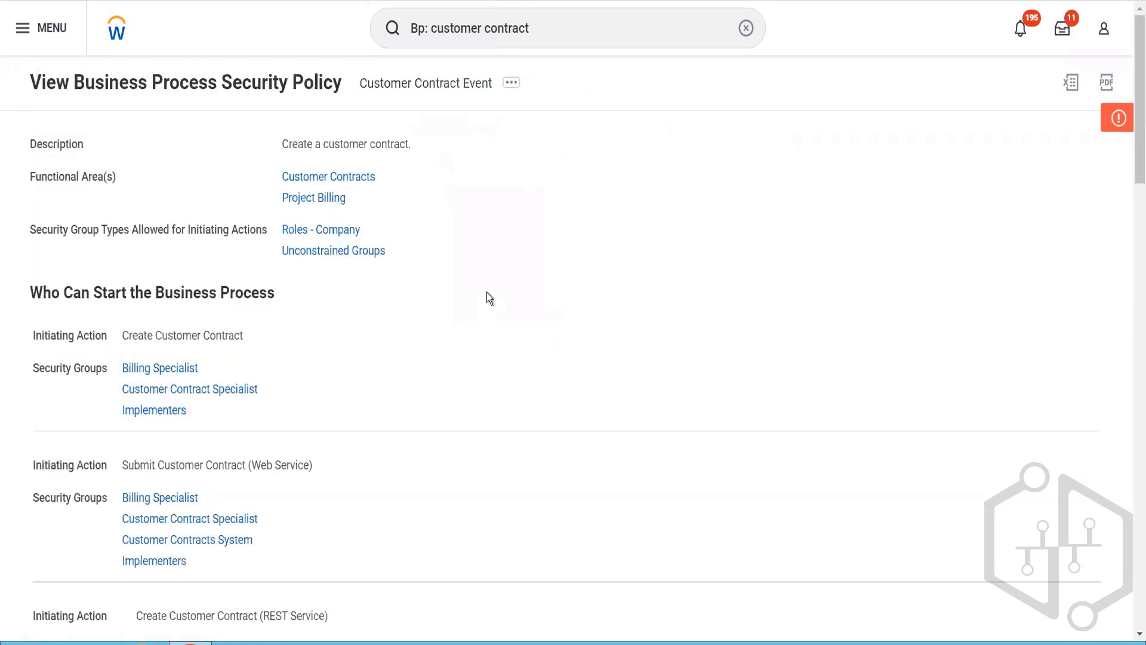
pyautogui.scroll(-2, 693, 204)
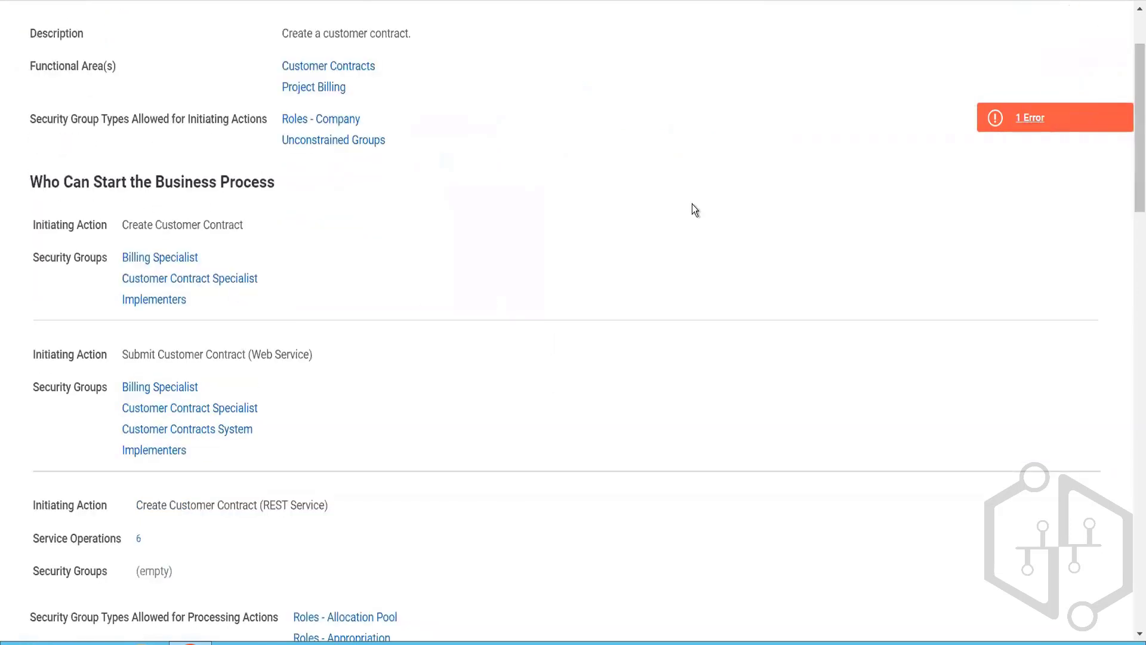
pyautogui.click(1022, 117)
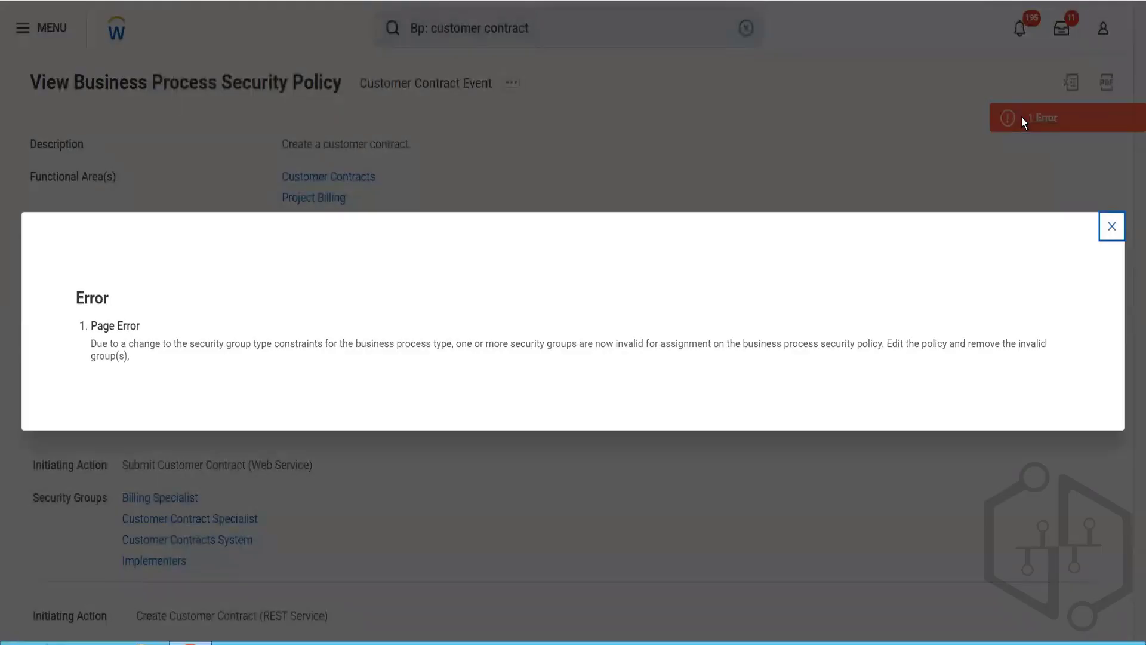
pyautogui.click(1111, 230)
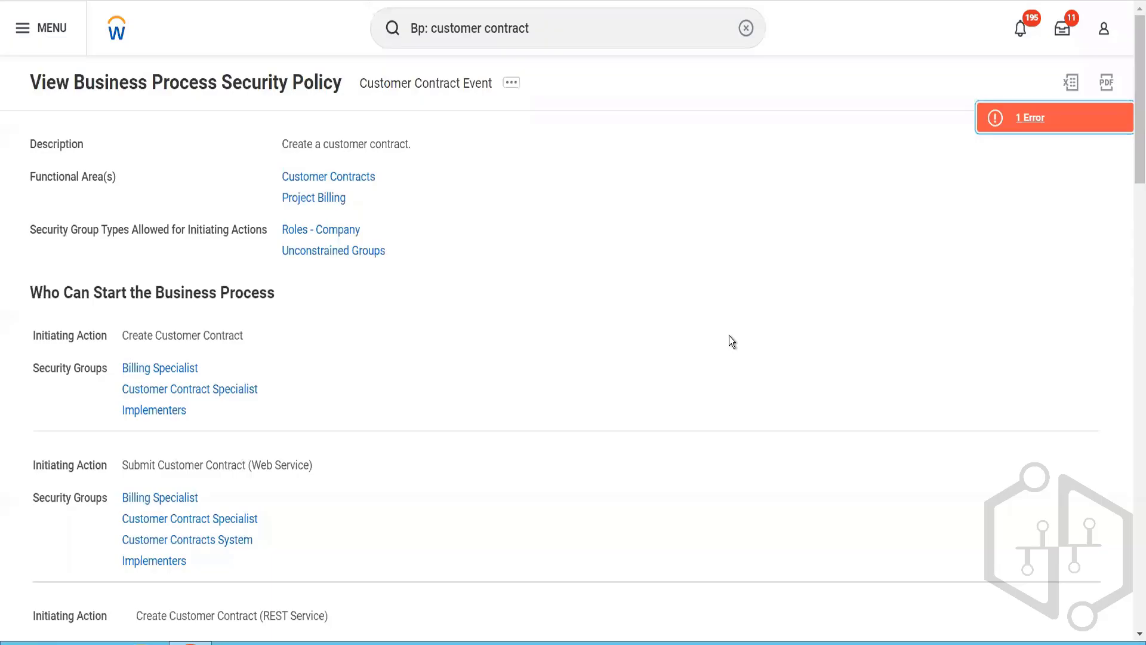
# Step: Review the policy's security groups for initiating actions, action steps and entire-process actions, plus its policy restrictions
pyautogui.scroll(-3, 730, 336)
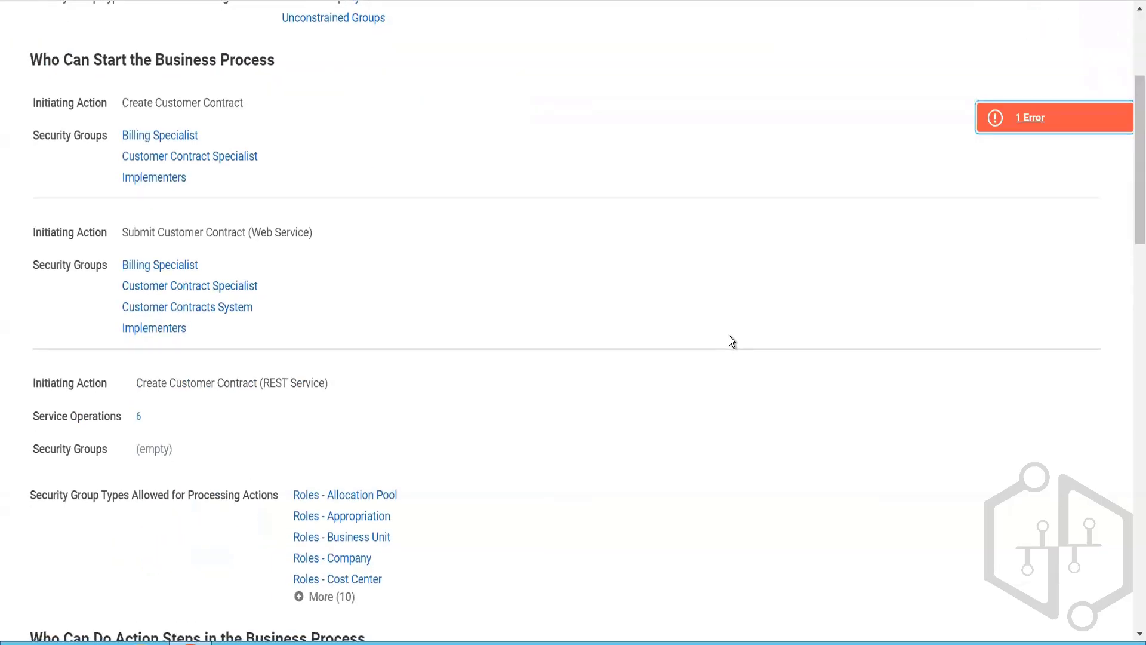
pyautogui.scroll(-6, 729, 336)
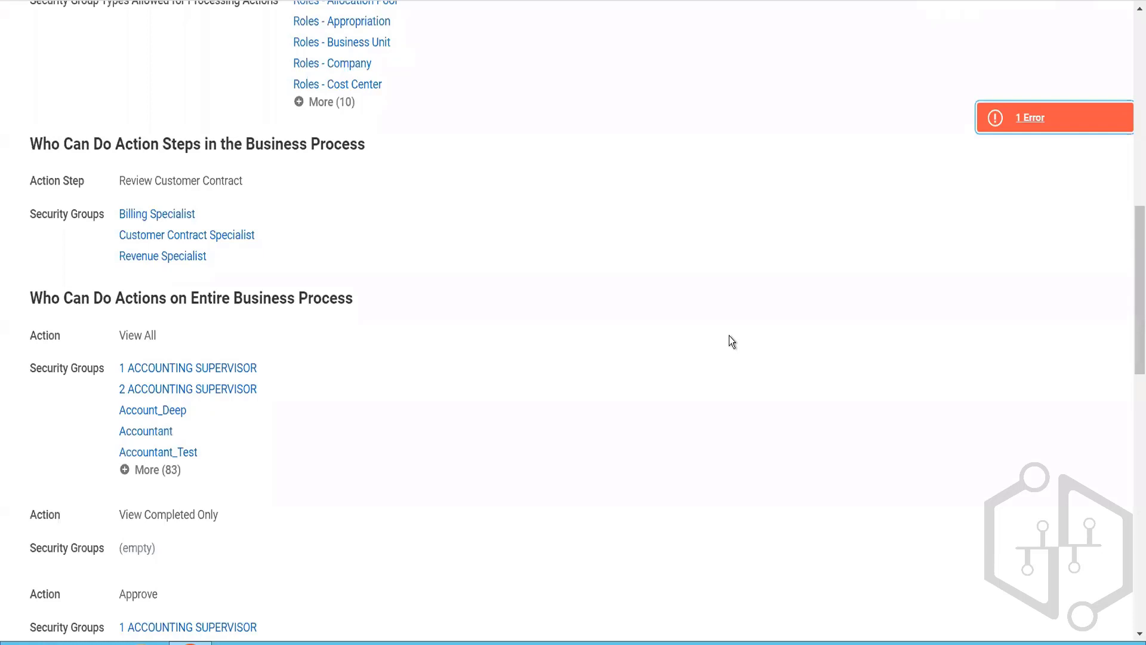
pyautogui.scroll(-5, 730, 337)
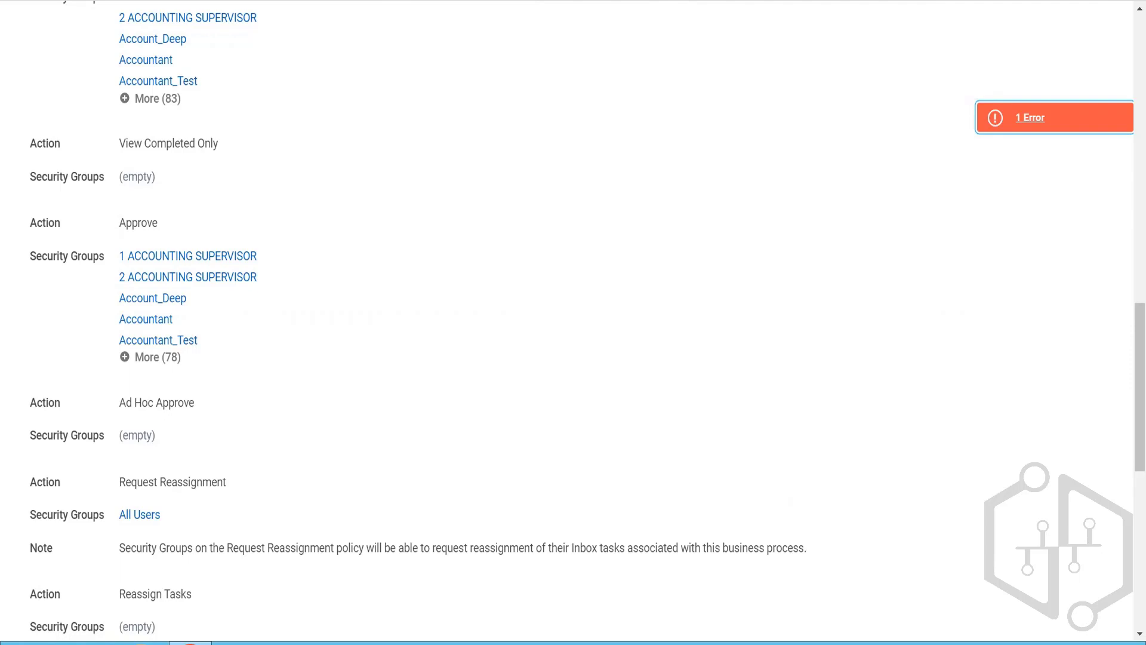
pyautogui.scroll(-5, 481, 371)
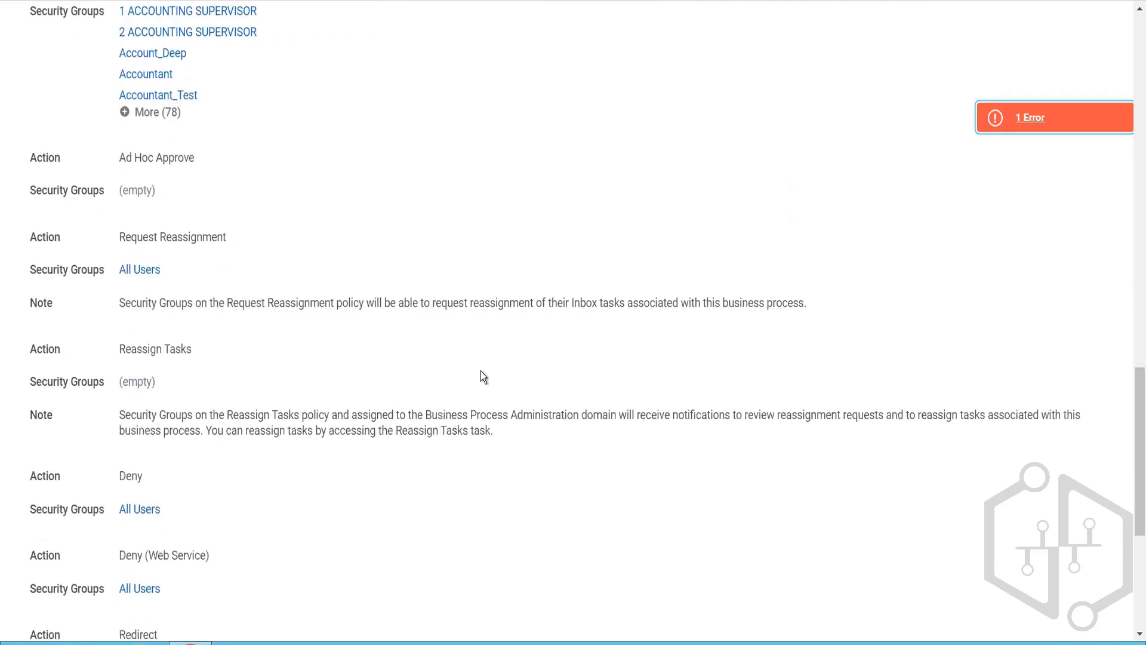
pyautogui.scroll(-4, 483, 376)
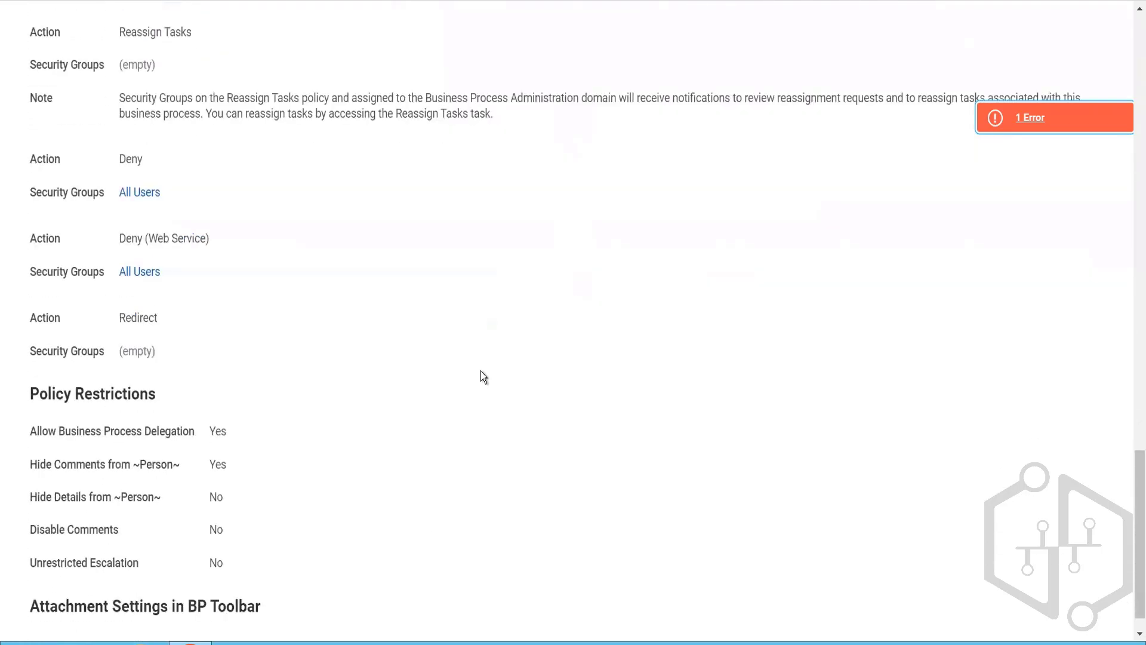
pyautogui.scroll(5, 484, 376)
pyautogui.scroll(15, 483, 375)
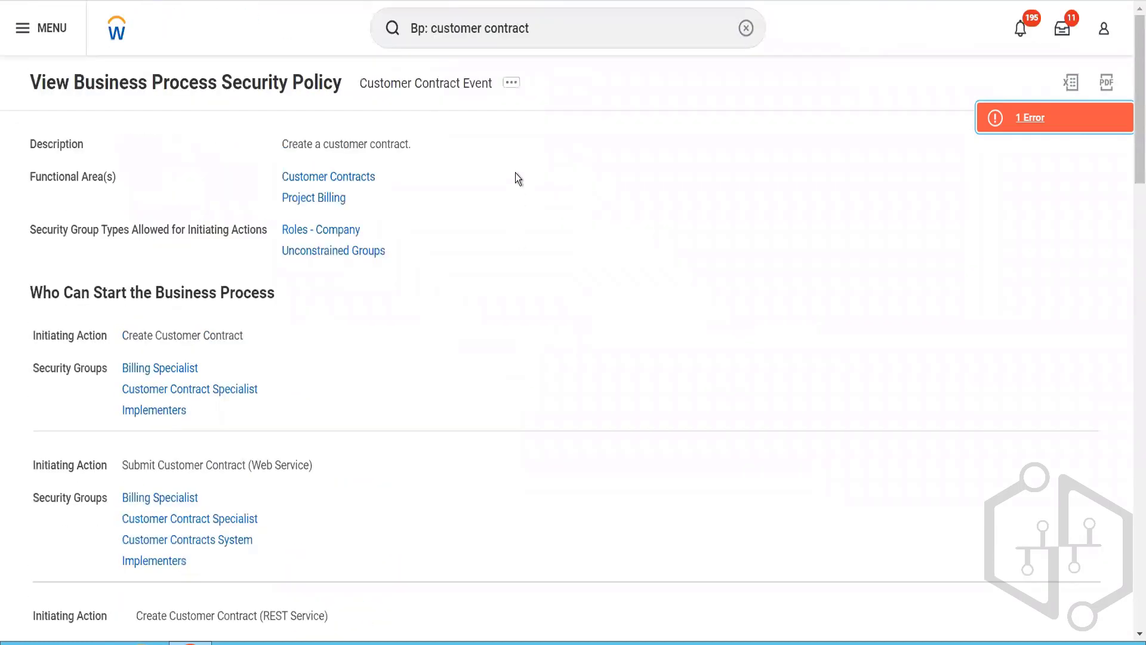
# Step: Open the Customer Contract Event's business process security policy for editing and read its page error
pyautogui.click(514, 89)
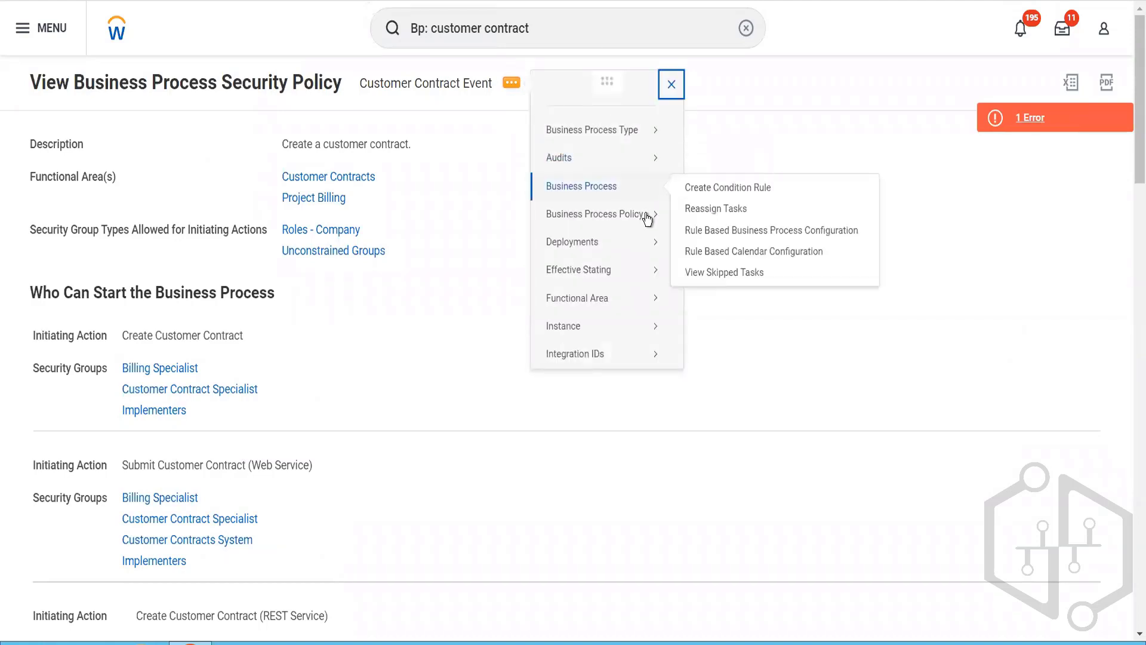
pyautogui.moveTo(648, 216)
pyautogui.click(693, 236)
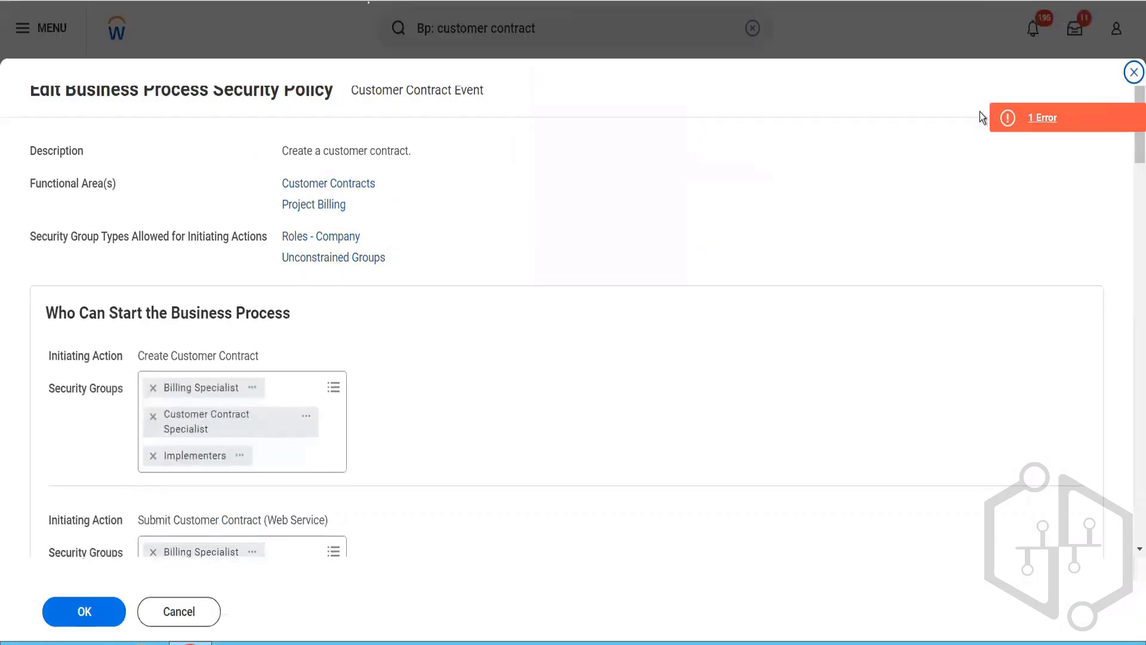
pyautogui.click(1017, 116)
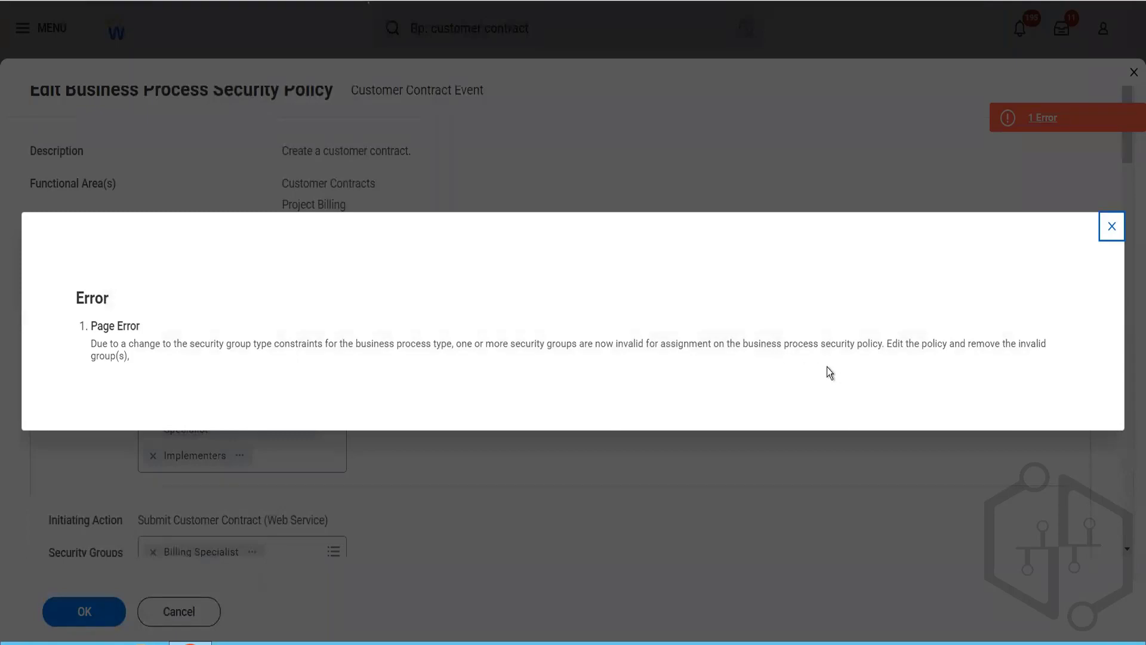
pyautogui.click(1112, 226)
# Step: Remove every security group from the View All action under Who Can Do Actions on Entire Business Process
pyautogui.scroll(-15, 599, 418)
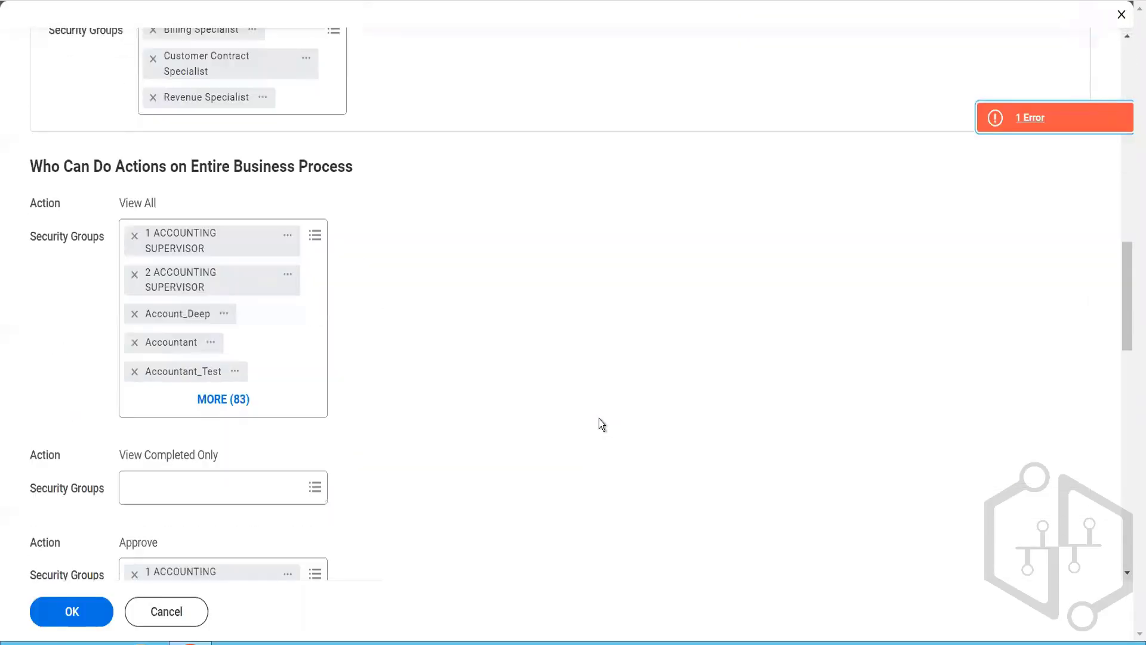
pyautogui.click(315, 228)
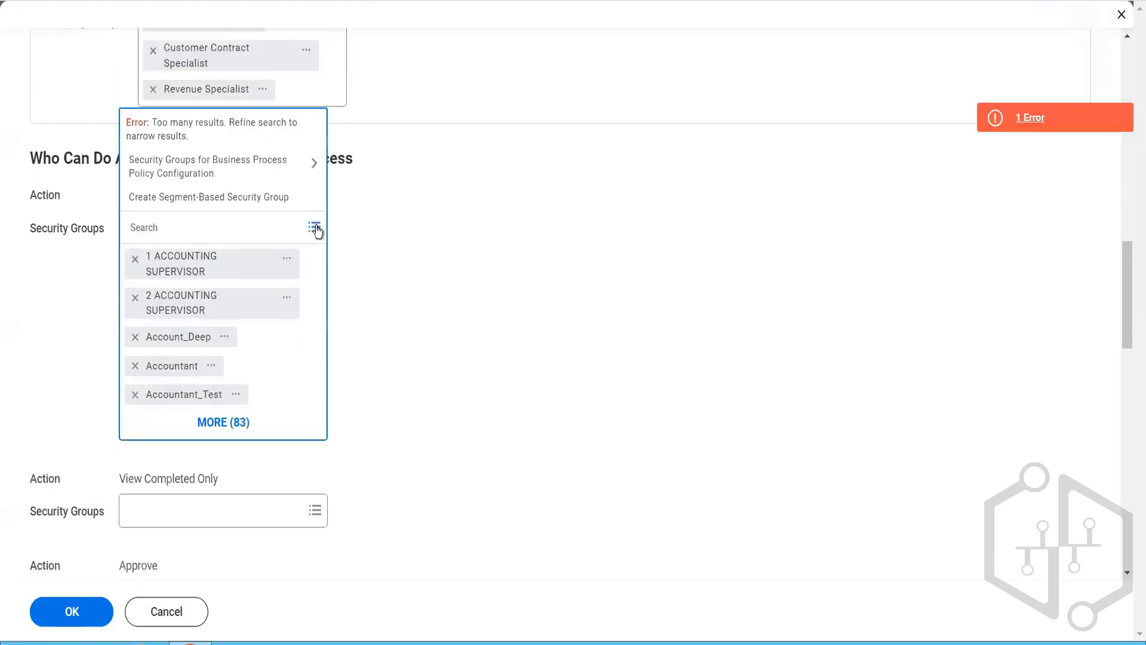
pyautogui.click(253, 159)
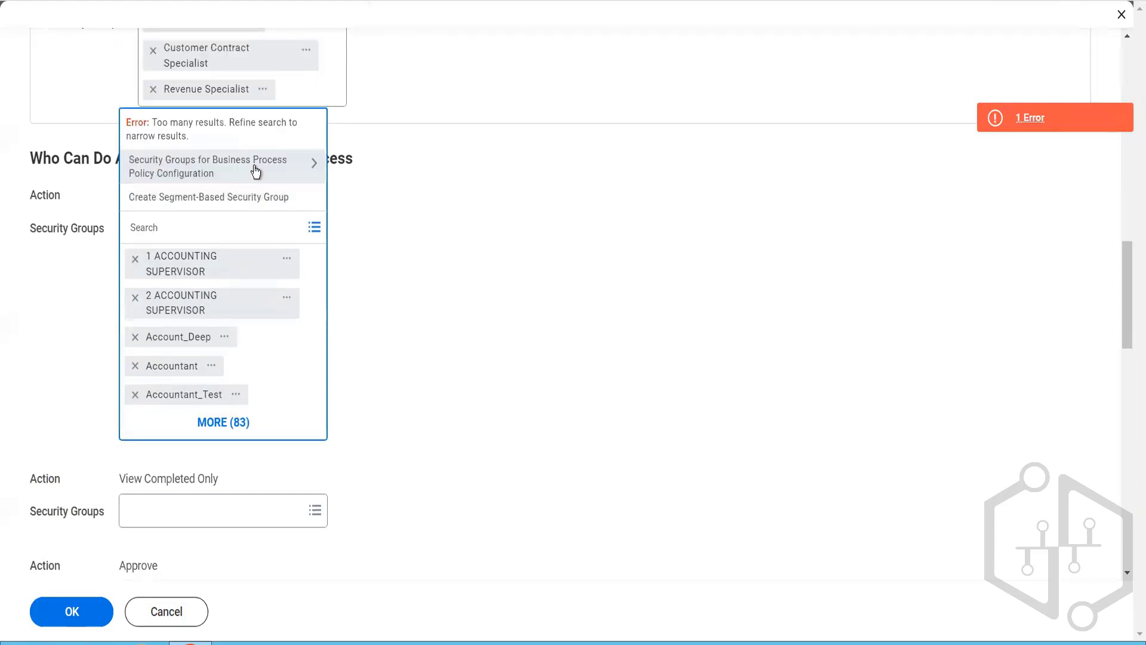
pyautogui.click(134, 261)
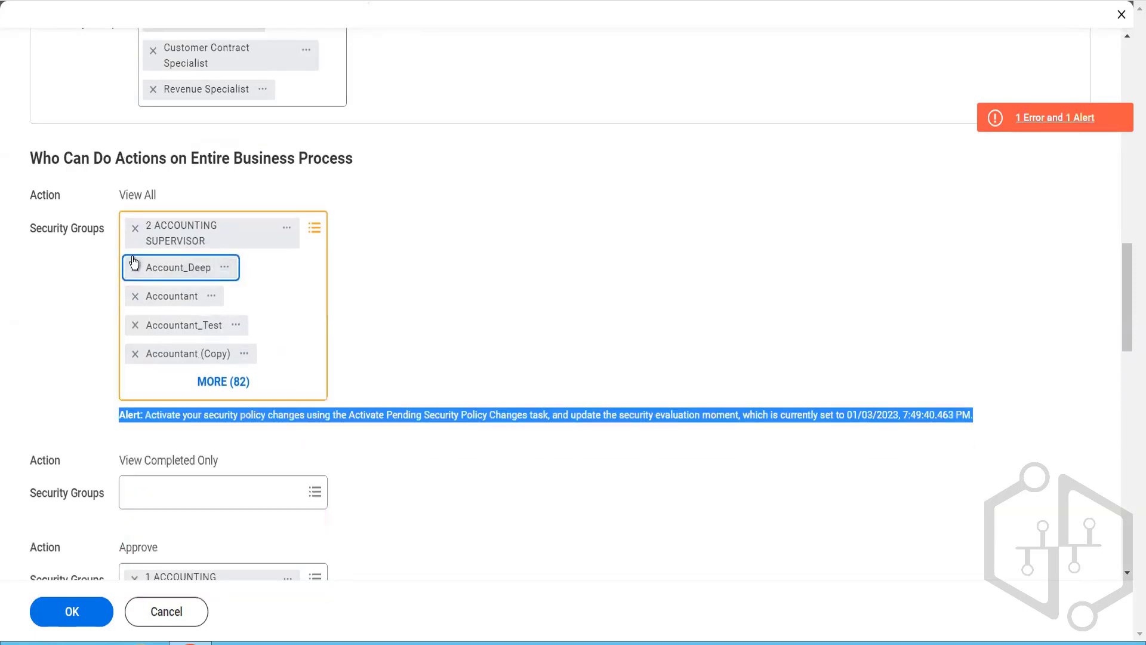
pyautogui.click(134, 267)
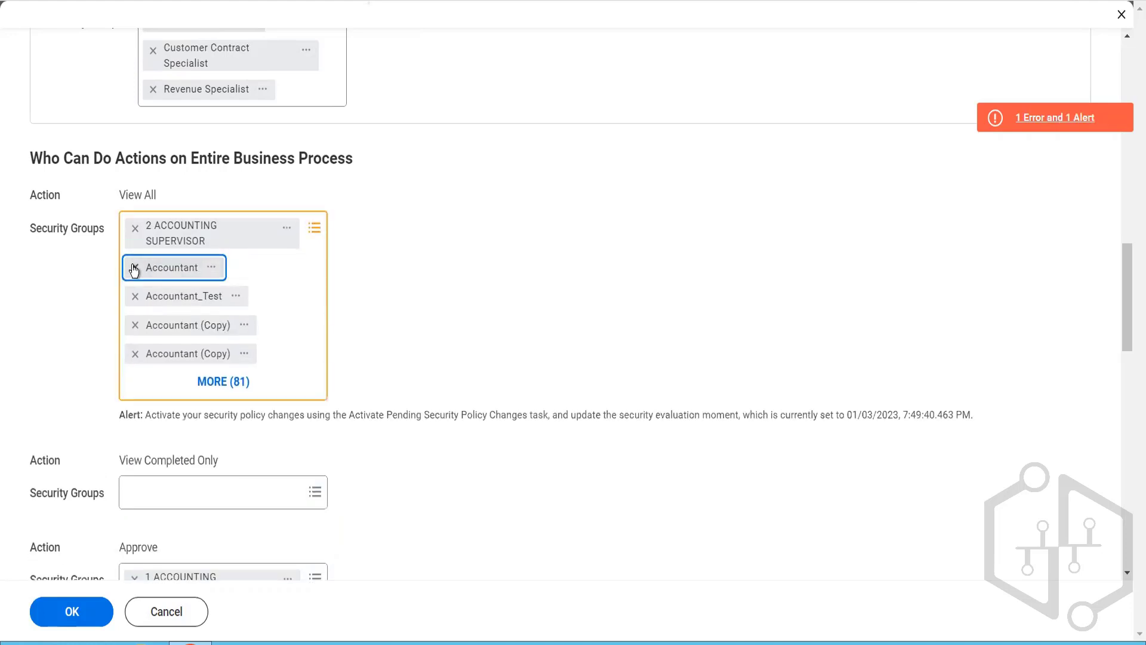
pyautogui.click(135, 267)
pyautogui.click(134, 266)
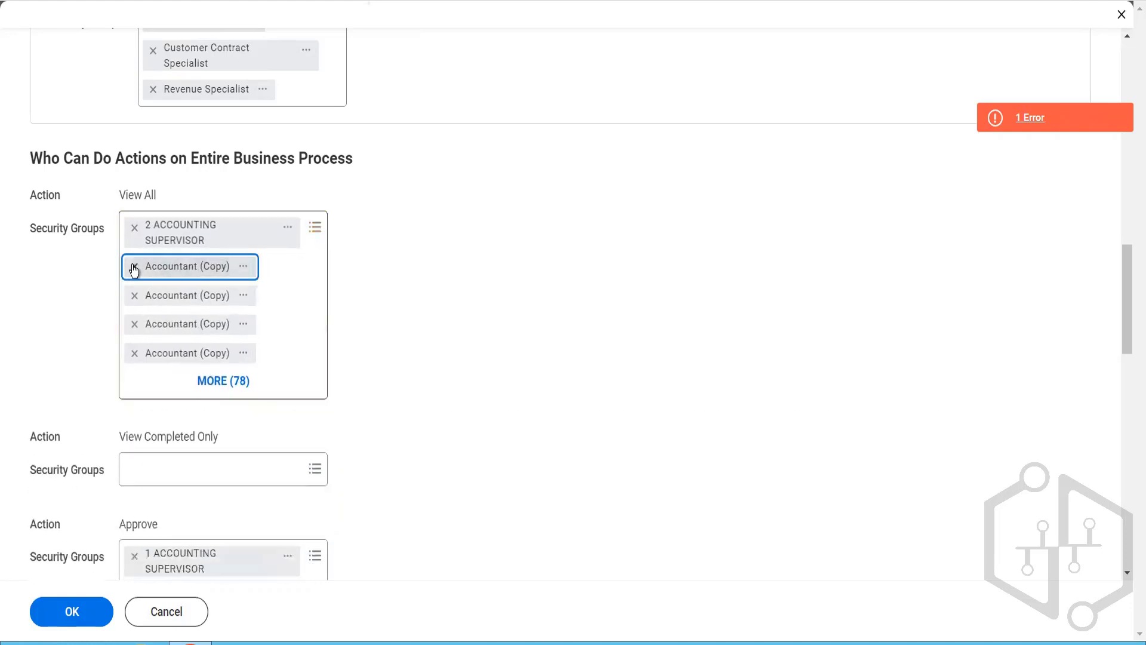
pyautogui.click(134, 266)
pyautogui.click(134, 266)
pyautogui.click(134, 266)
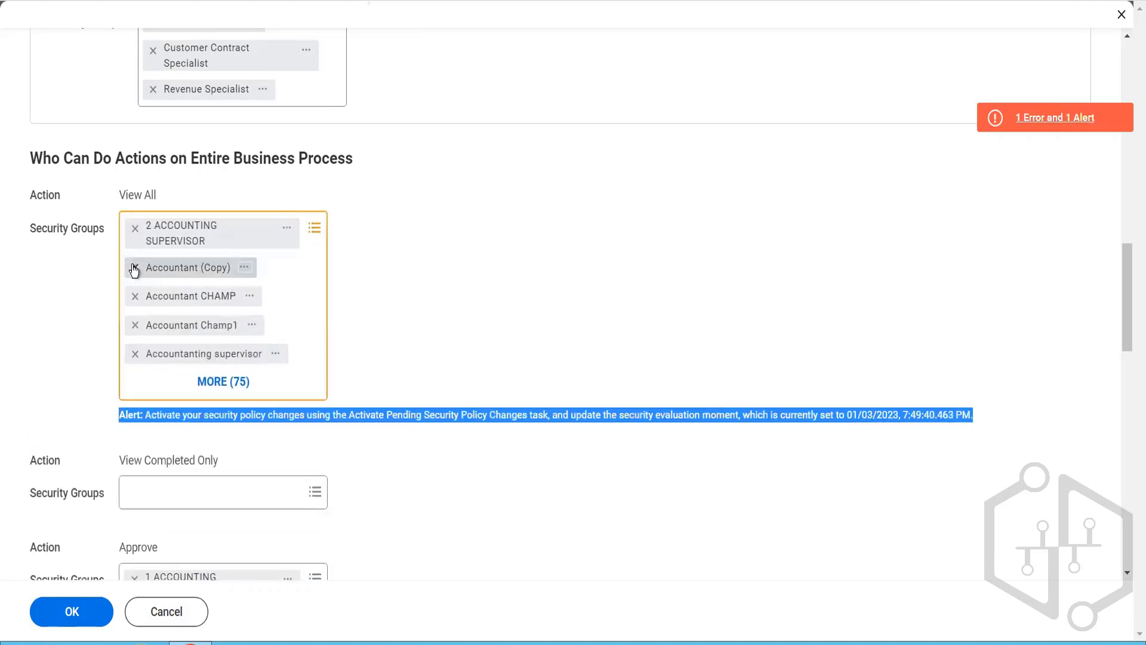
pyautogui.click(135, 267)
pyautogui.click(134, 266)
pyautogui.click(134, 266)
pyautogui.click(134, 266)
pyautogui.click(134, 266)
pyautogui.click(134, 266)
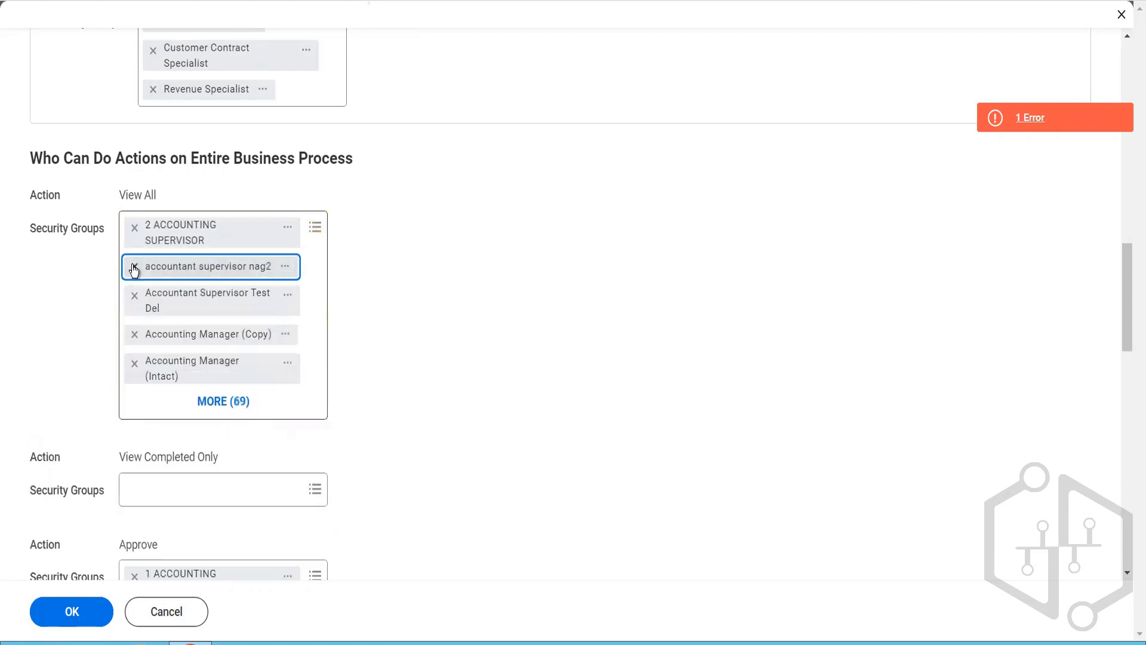
pyautogui.click(134, 266)
pyautogui.click(134, 266)
pyautogui.click(134, 267)
pyautogui.click(134, 266)
pyautogui.click(134, 267)
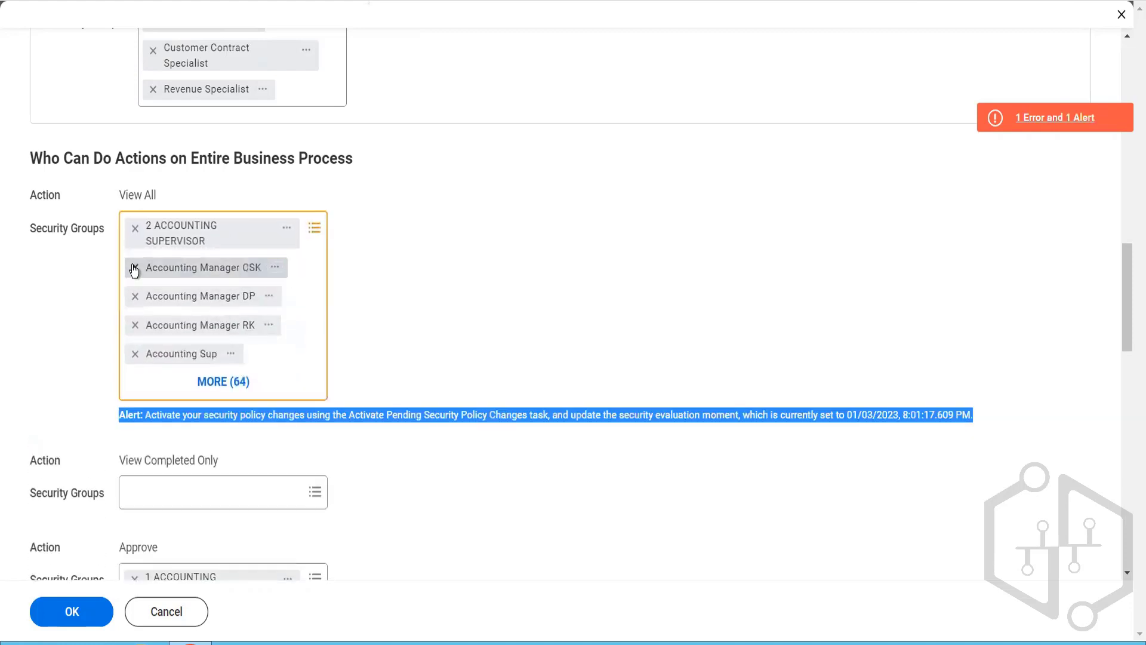
pyautogui.click(134, 267)
pyautogui.click(135, 267)
pyautogui.click(134, 266)
pyautogui.click(134, 267)
pyautogui.click(135, 267)
pyautogui.click(134, 267)
pyautogui.click(134, 266)
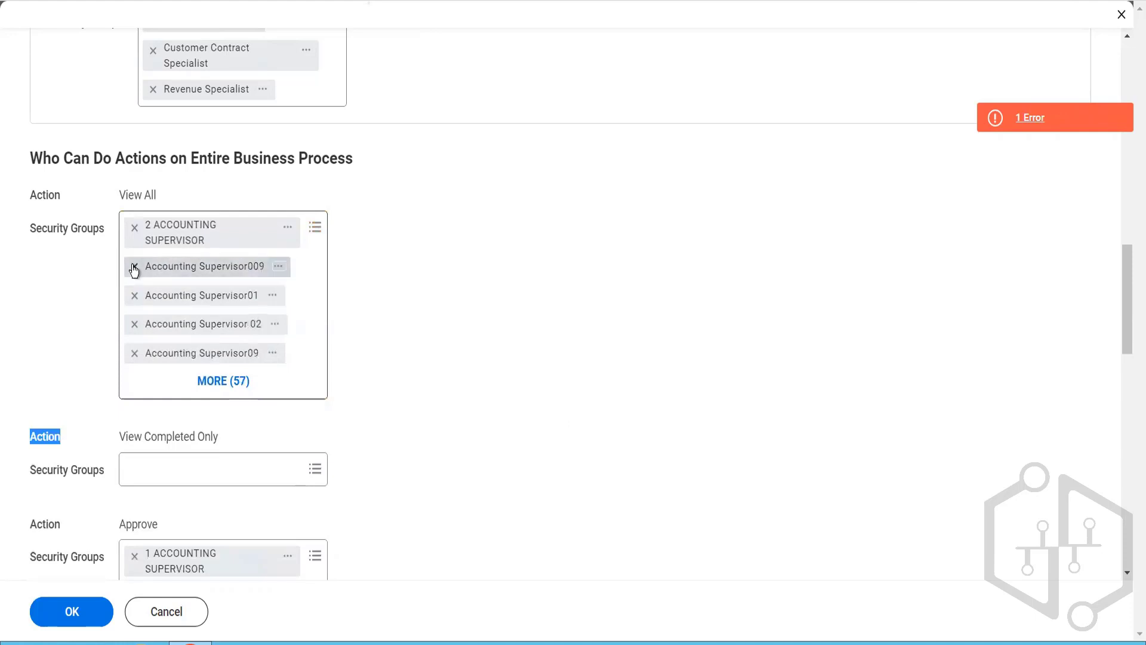
pyautogui.click(134, 266)
pyautogui.click(134, 266)
pyautogui.click(134, 267)
pyautogui.click(134, 267)
pyautogui.click(134, 266)
pyautogui.click(134, 266)
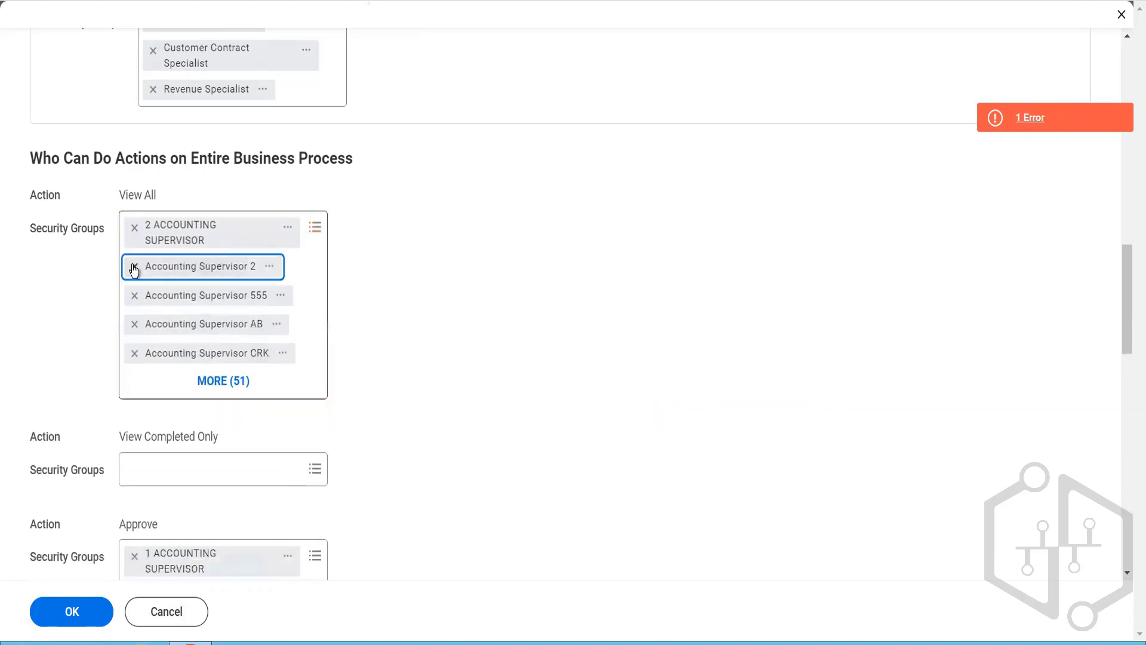
pyautogui.click(134, 267)
pyautogui.click(134, 267)
pyautogui.click(135, 266)
pyautogui.click(134, 266)
pyautogui.click(135, 266)
pyautogui.click(134, 267)
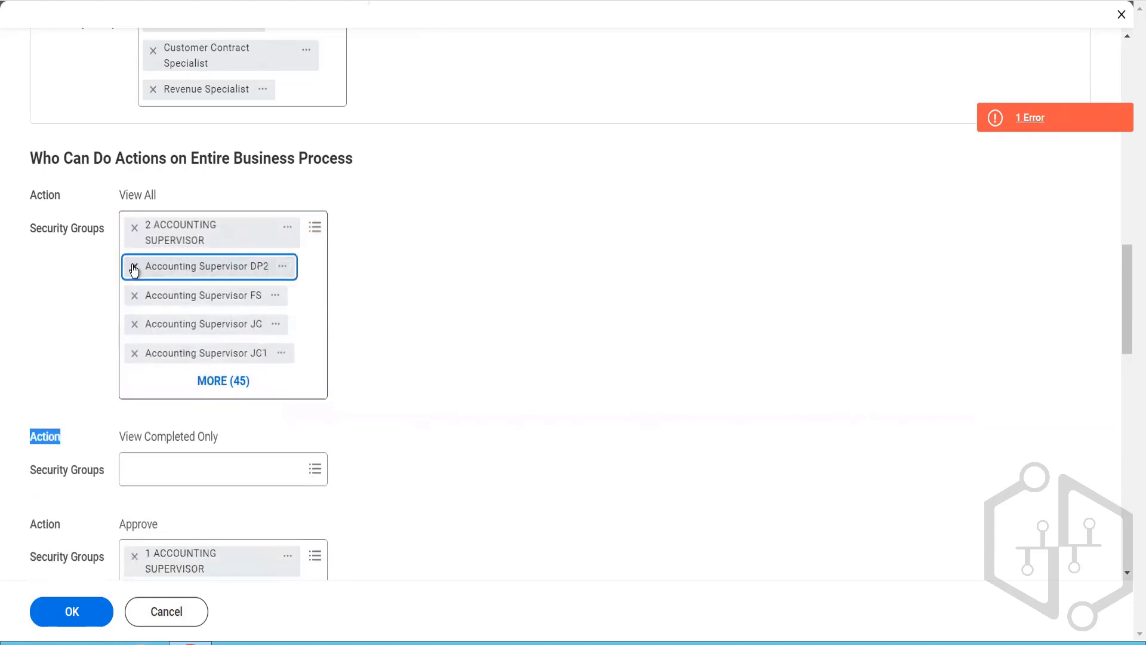
pyautogui.click(135, 266)
pyautogui.click(134, 266)
pyautogui.click(134, 266)
pyautogui.click(134, 266)
pyautogui.click(134, 266)
pyautogui.click(135, 266)
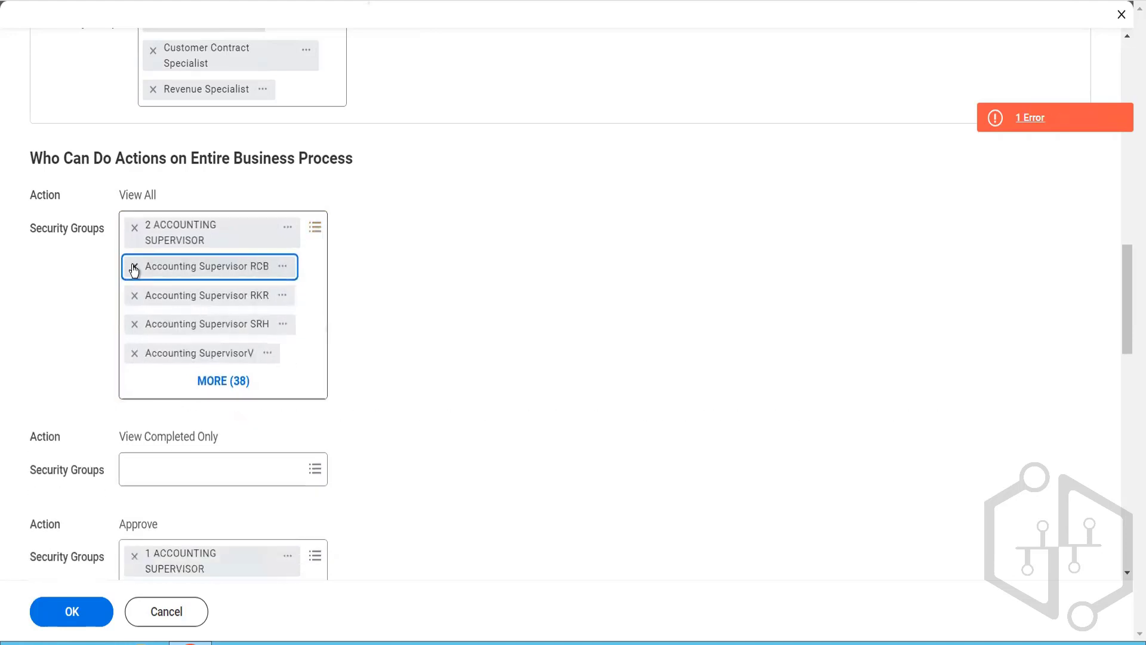
pyautogui.click(134, 267)
pyautogui.click(134, 266)
pyautogui.click(135, 266)
pyautogui.click(135, 267)
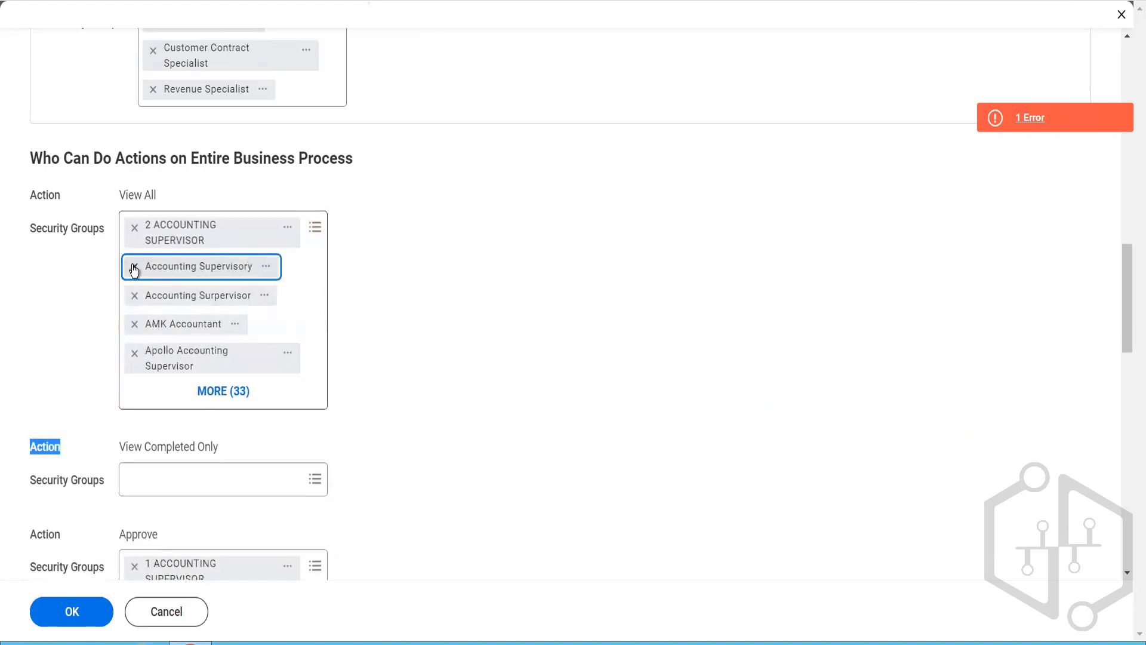
pyautogui.click(134, 267)
pyautogui.click(135, 266)
pyautogui.click(135, 266)
pyautogui.click(134, 267)
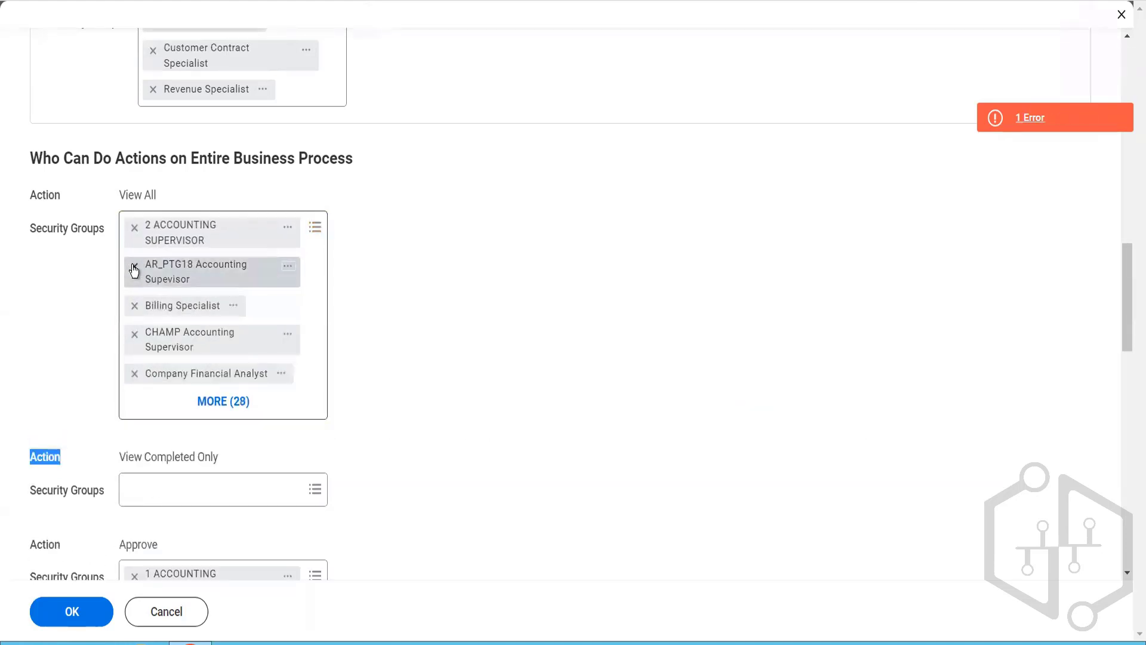
pyautogui.click(134, 266)
pyautogui.click(134, 267)
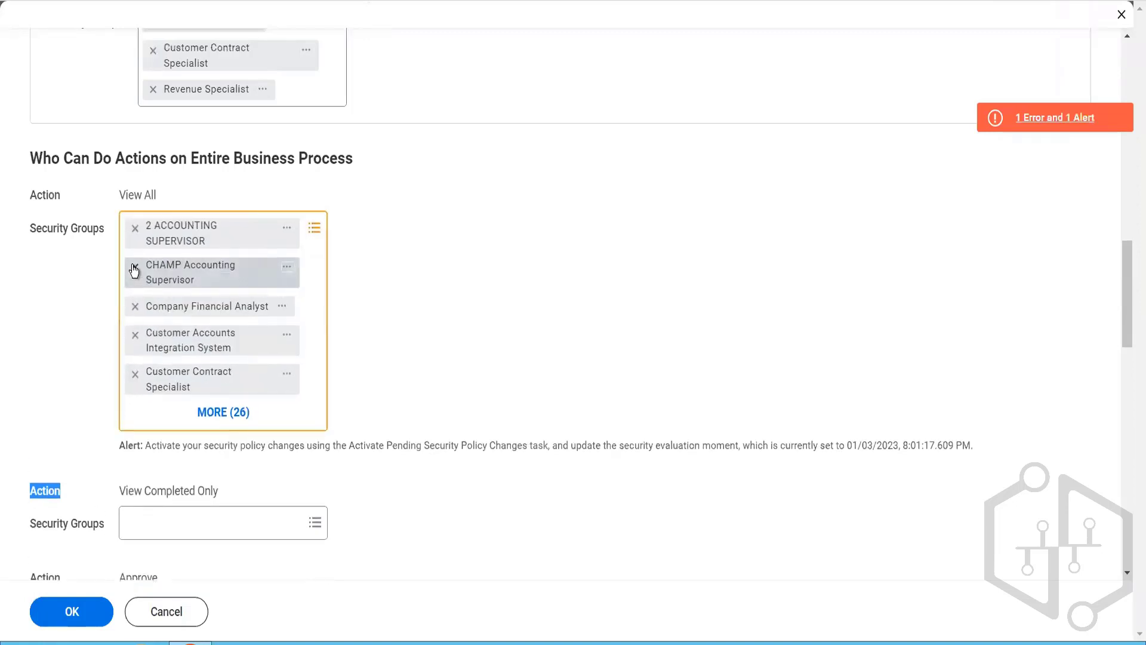
pyautogui.click(134, 267)
pyautogui.click(134, 266)
pyautogui.click(134, 267)
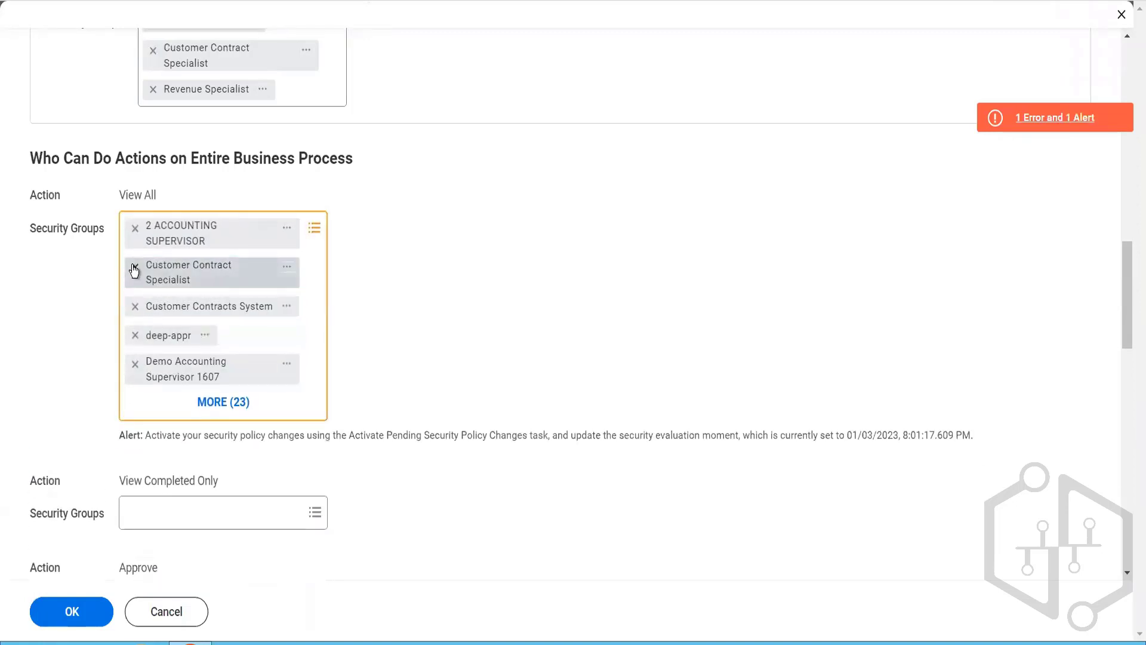
pyautogui.click(134, 267)
pyautogui.click(135, 266)
pyautogui.click(135, 267)
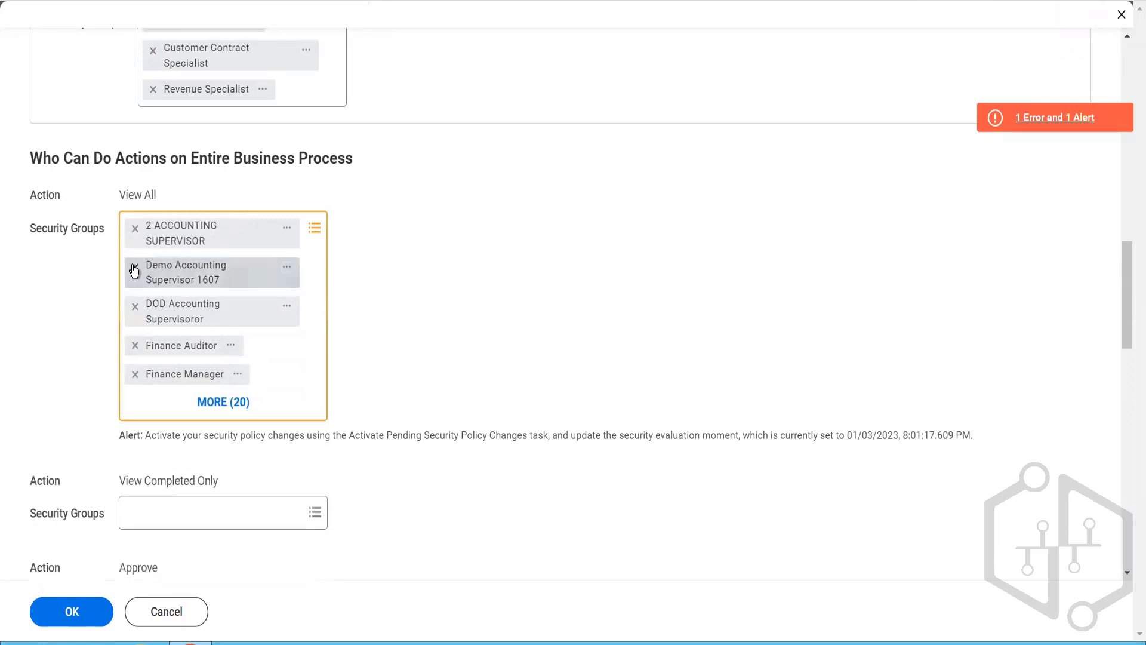
pyautogui.click(134, 267)
pyautogui.click(134, 267)
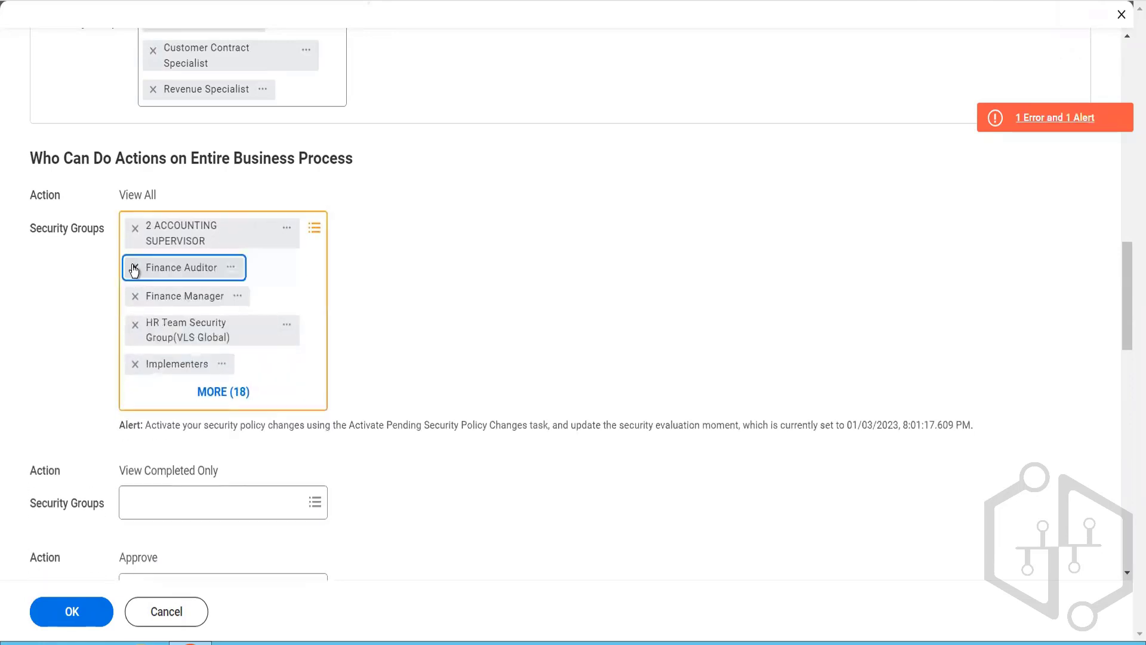
pyautogui.click(134, 267)
pyautogui.click(135, 267)
pyautogui.click(135, 267)
pyautogui.click(134, 267)
pyautogui.click(134, 267)
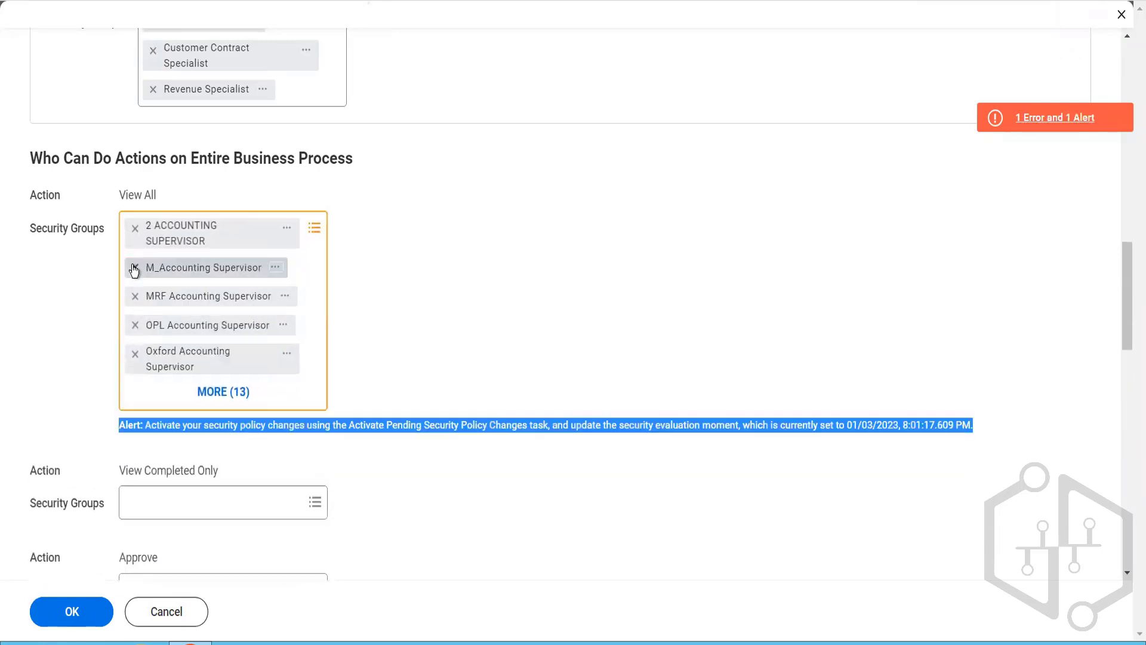
pyautogui.click(134, 267)
pyautogui.click(135, 268)
pyautogui.click(134, 268)
pyautogui.click(134, 267)
pyautogui.click(134, 267)
pyautogui.click(134, 267)
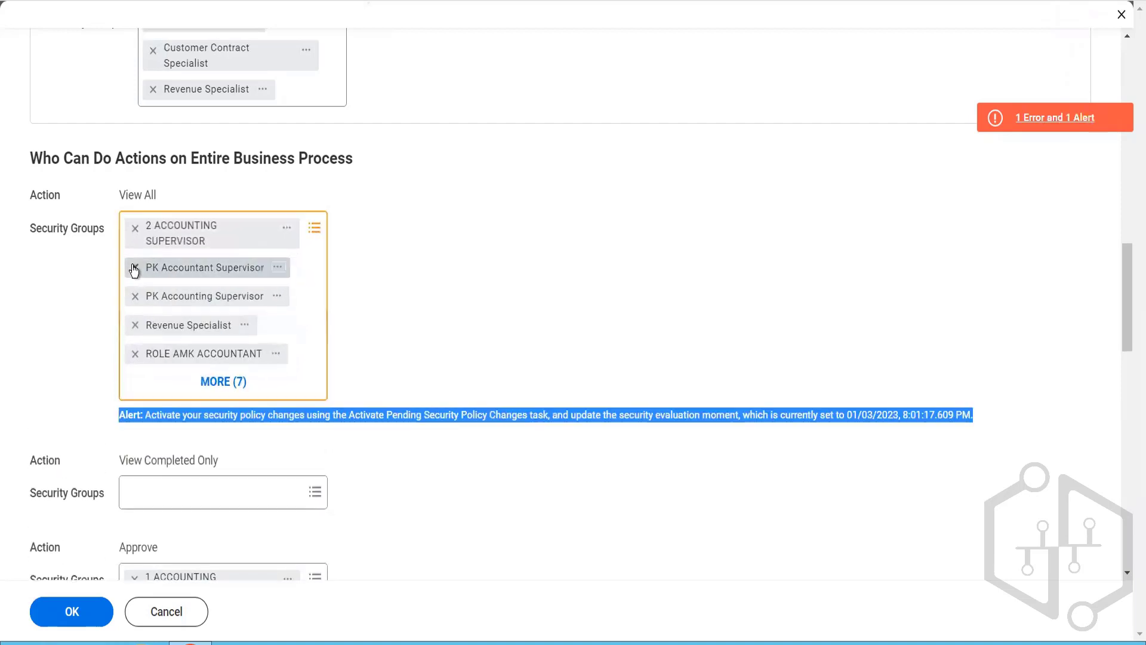
pyautogui.click(134, 268)
pyautogui.click(134, 267)
pyautogui.click(134, 267)
pyautogui.click(134, 267)
pyautogui.click(134, 267)
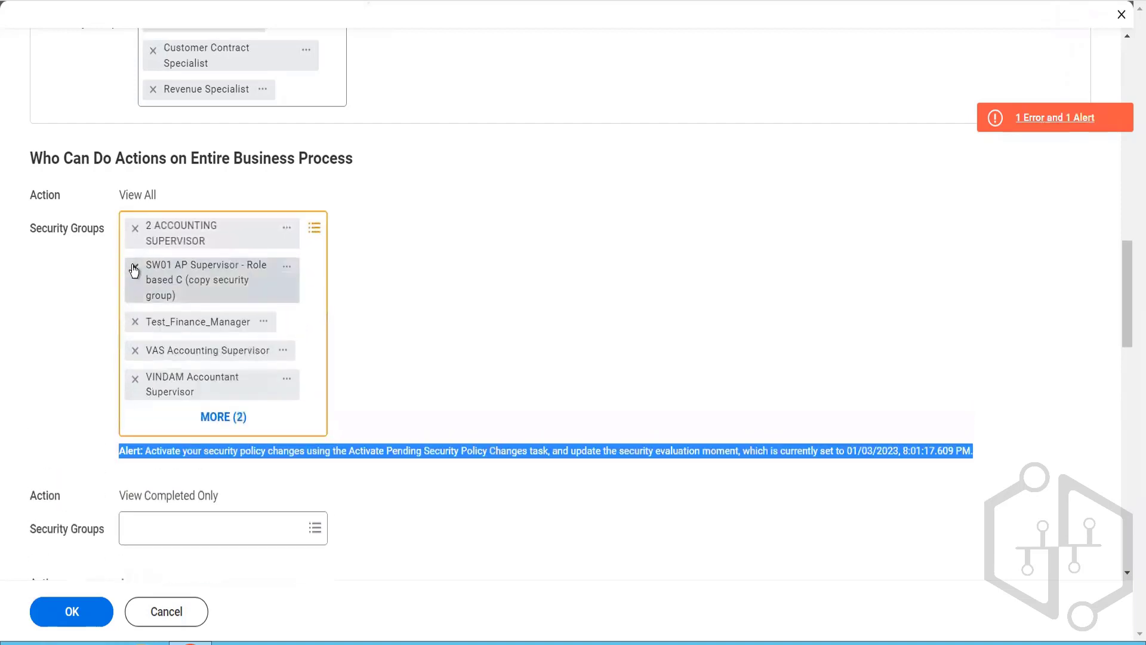
pyautogui.click(135, 267)
pyautogui.click(134, 267)
pyautogui.click(134, 268)
pyautogui.click(135, 268)
pyautogui.click(134, 267)
pyautogui.click(134, 267)
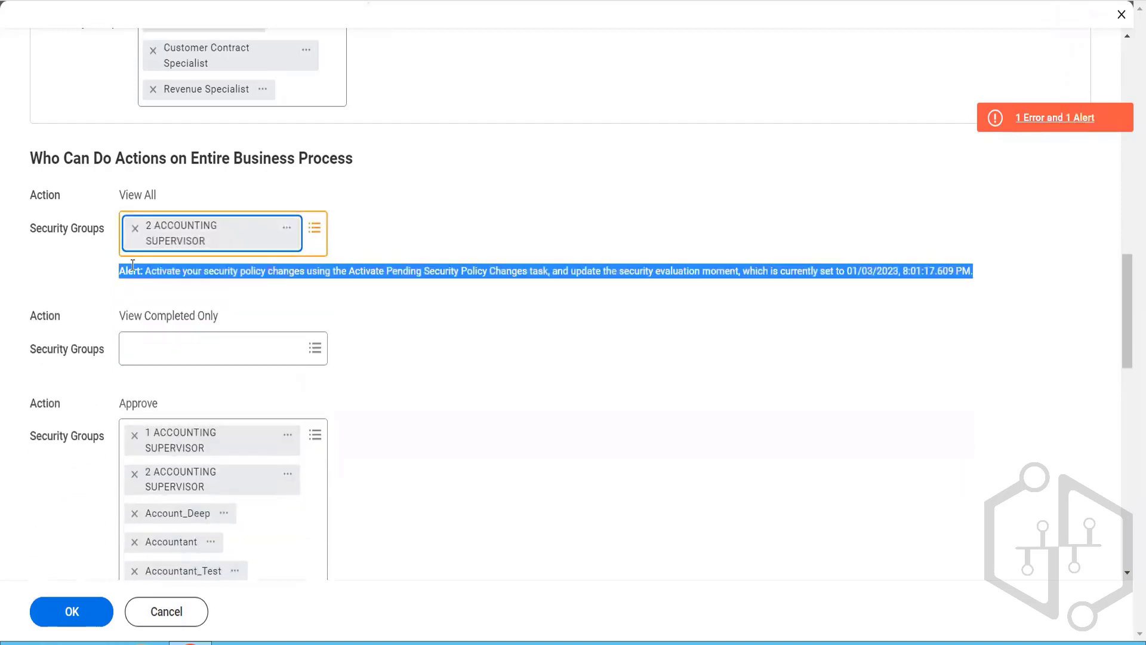
pyautogui.click(134, 228)
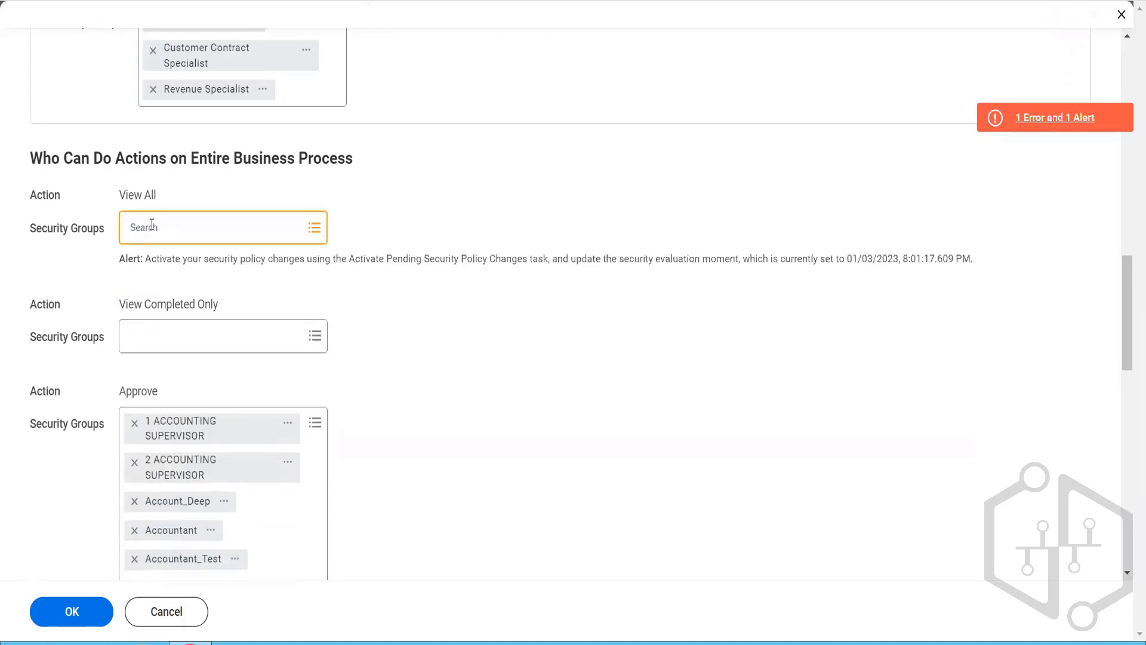
# Step: Add the Implementers security group to the emptied View All action
pyautogui.click(151, 224)
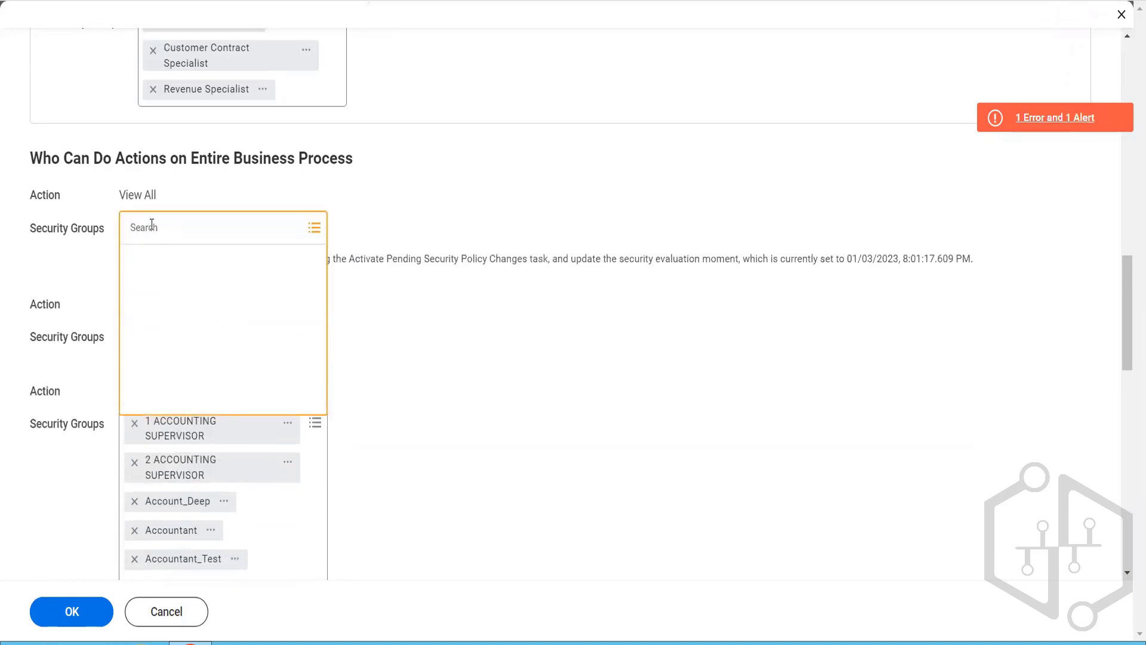
pyautogui.write('implemen')
pyautogui.press('Return')
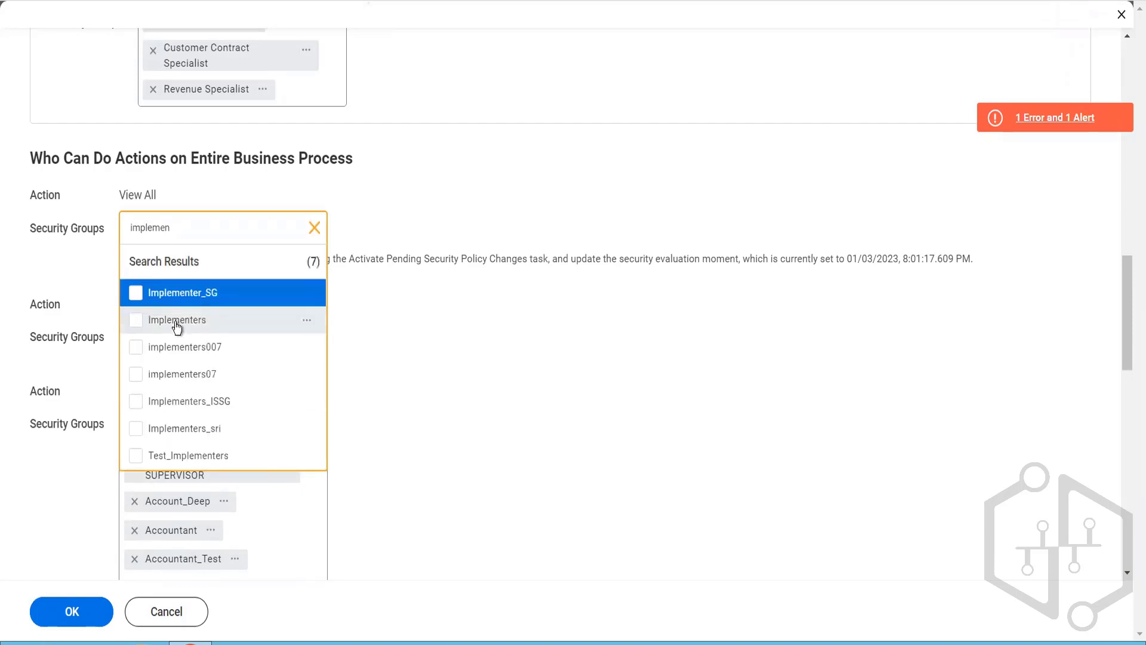
pyautogui.click(176, 323)
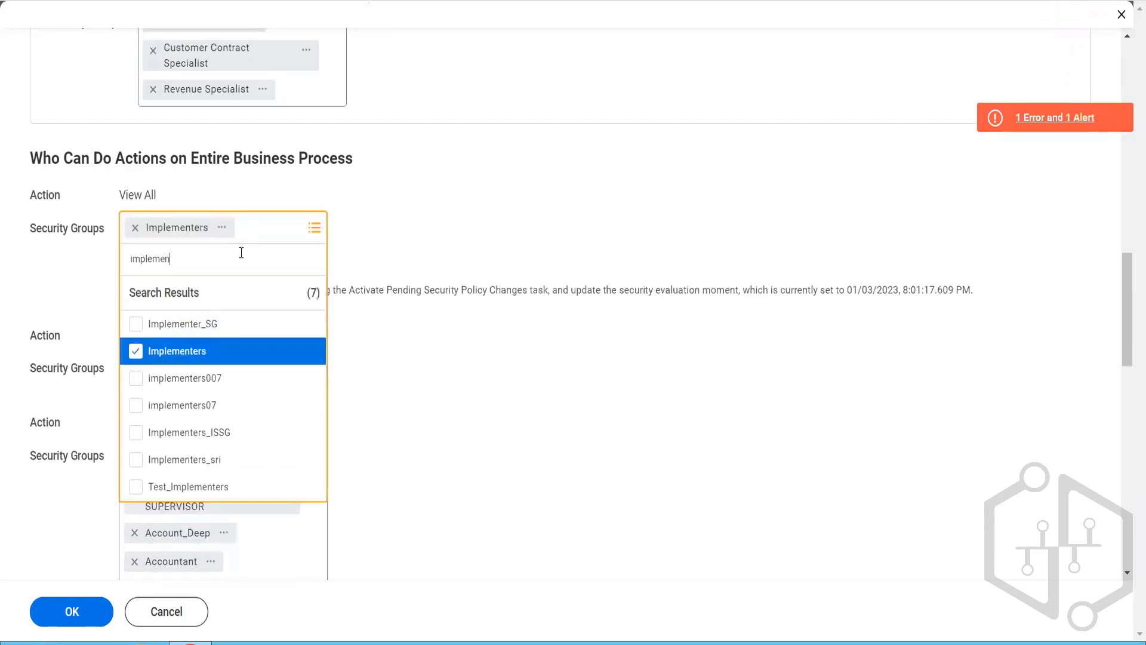
# Step: Add the Customer Contract Specialist security group to the View All action and submit the policy changes
pyautogui.write('cust')
pyautogui.press('BackSpace')
pyautogui.press('BackSpace')
pyautogui.press('BackSpace')
pyautogui.press('BackSpace')
pyautogui.press('BackSpace')
pyautogui.press('BackSpace')
pyautogui.press('BackSpace')
pyautogui.press('BackSpace')
pyautogui.press('BackSpace')
pyautogui.press('BackSpace')
pyautogui.press('BackSpace')
pyautogui.press('BackSpace')
pyautogui.write('cust cont spec')
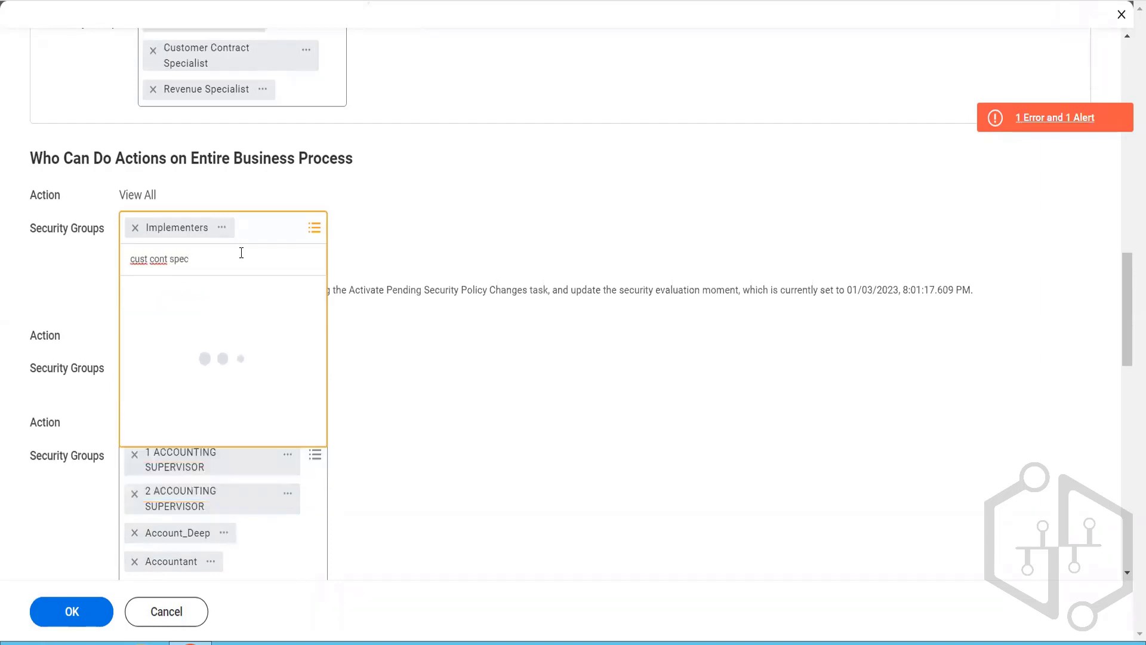
pyautogui.click(242, 325)
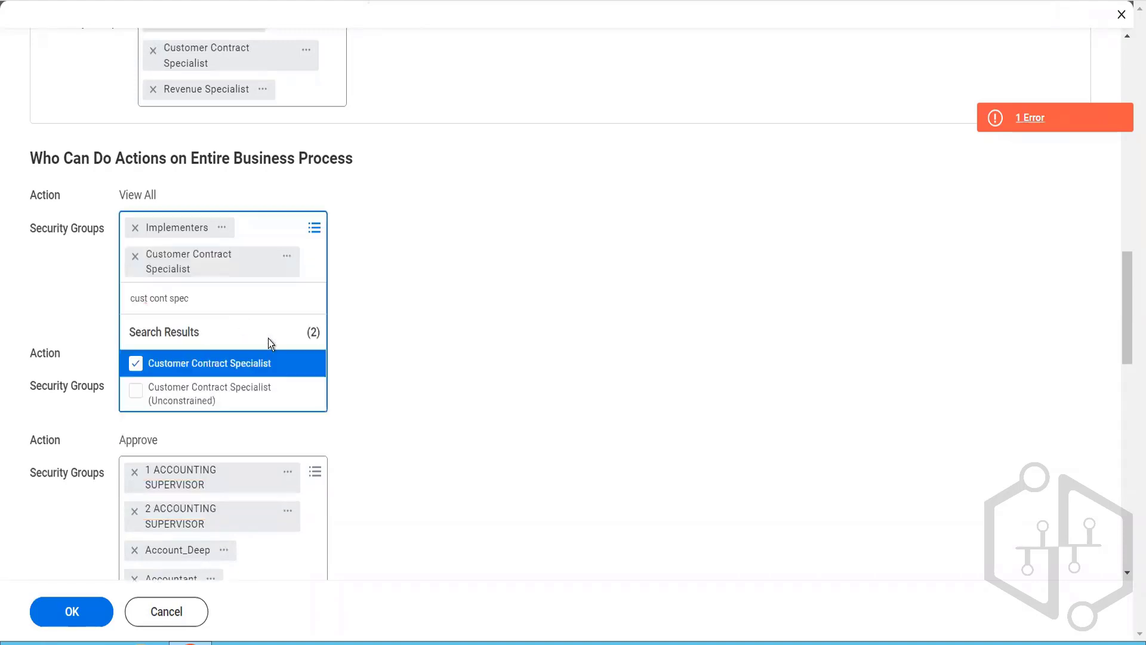
pyautogui.click(440, 451)
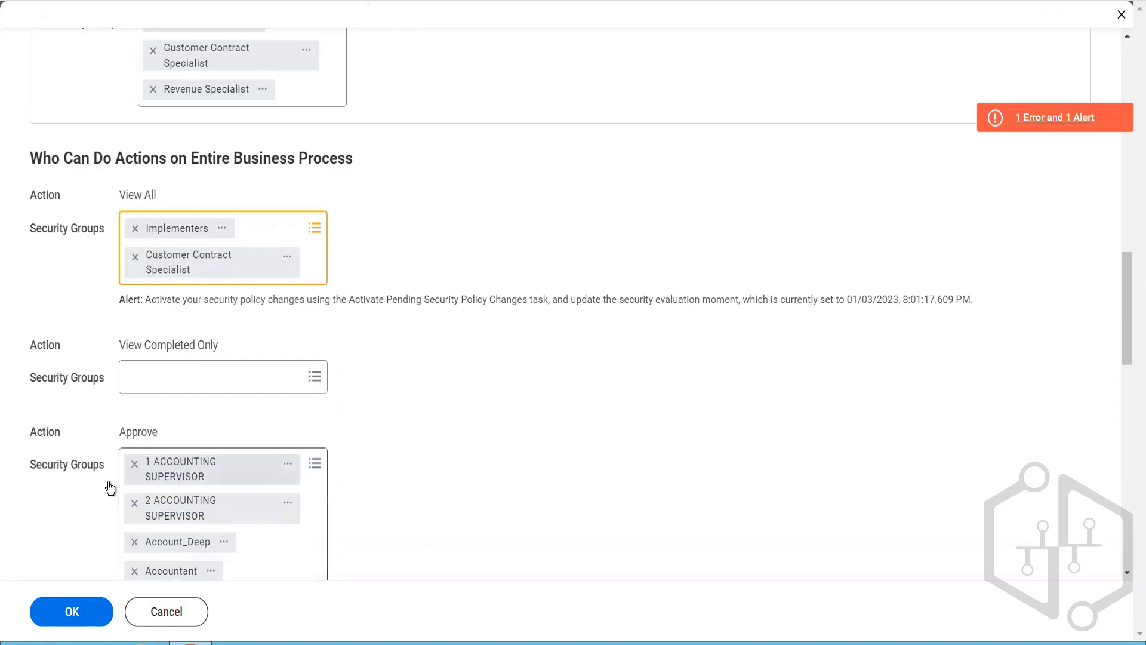
pyautogui.click(91, 608)
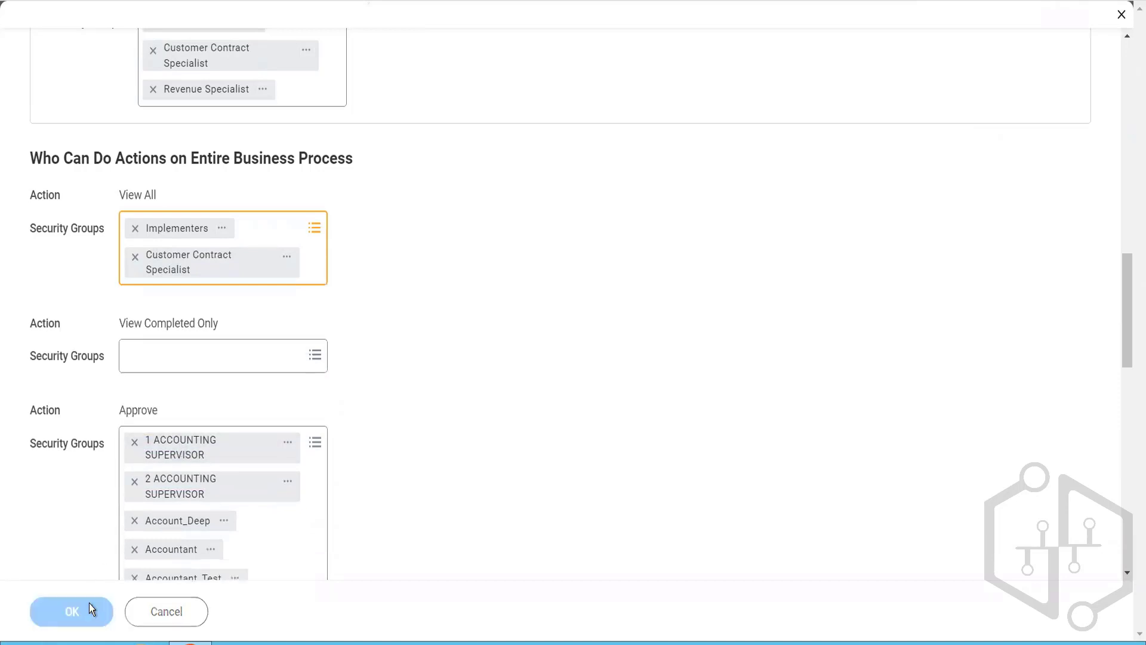
pyautogui.scroll(-5, 352, 456)
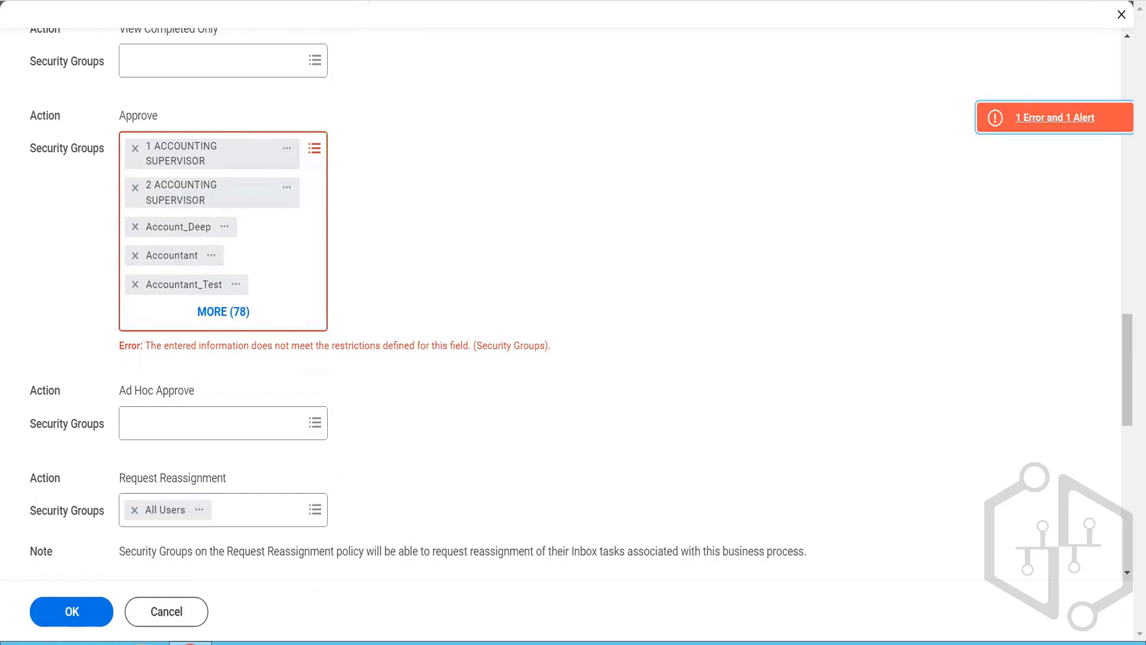
# Step: Remove every security group from the Approve action of the Customer Contract Event policy and submit the policy changes
pyautogui.click(133, 154)
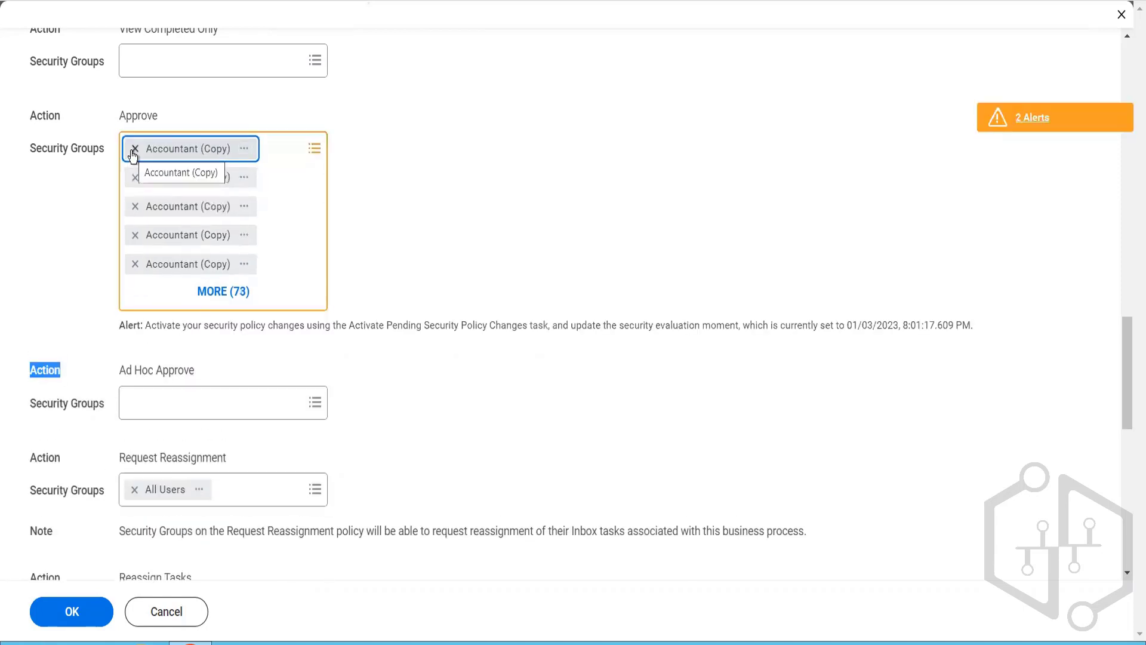
pyautogui.click(133, 153)
pyautogui.click(133, 154)
pyautogui.click(132, 154)
pyautogui.click(132, 154)
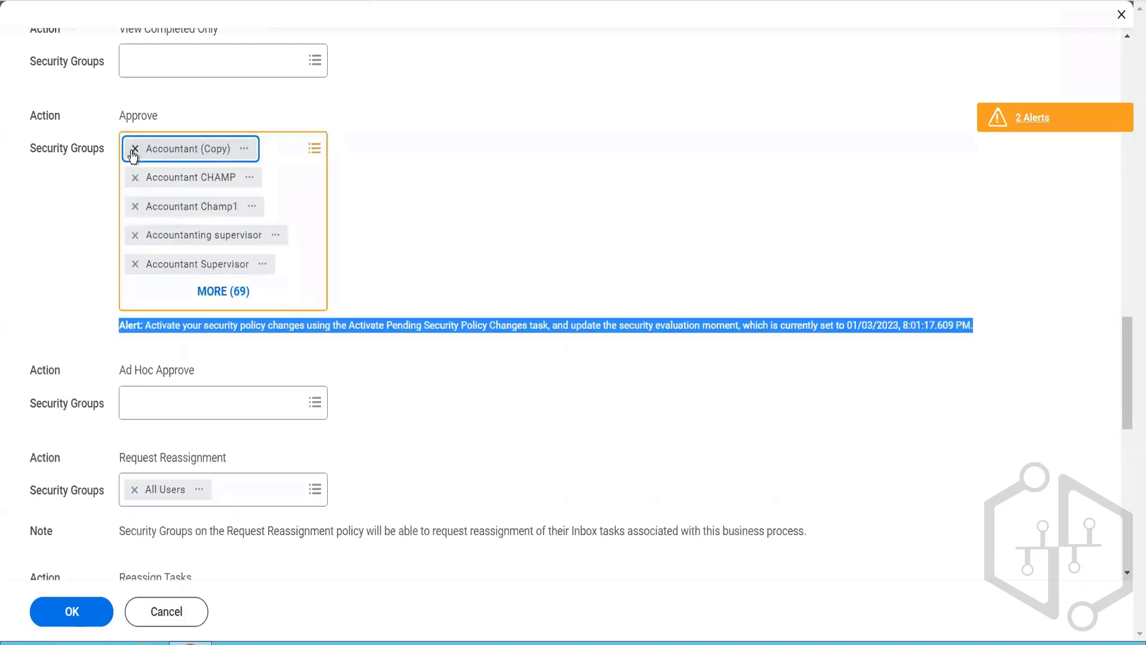
pyautogui.click(132, 153)
pyautogui.click(132, 153)
pyautogui.click(132, 154)
pyautogui.click(132, 154)
pyautogui.click(132, 154)
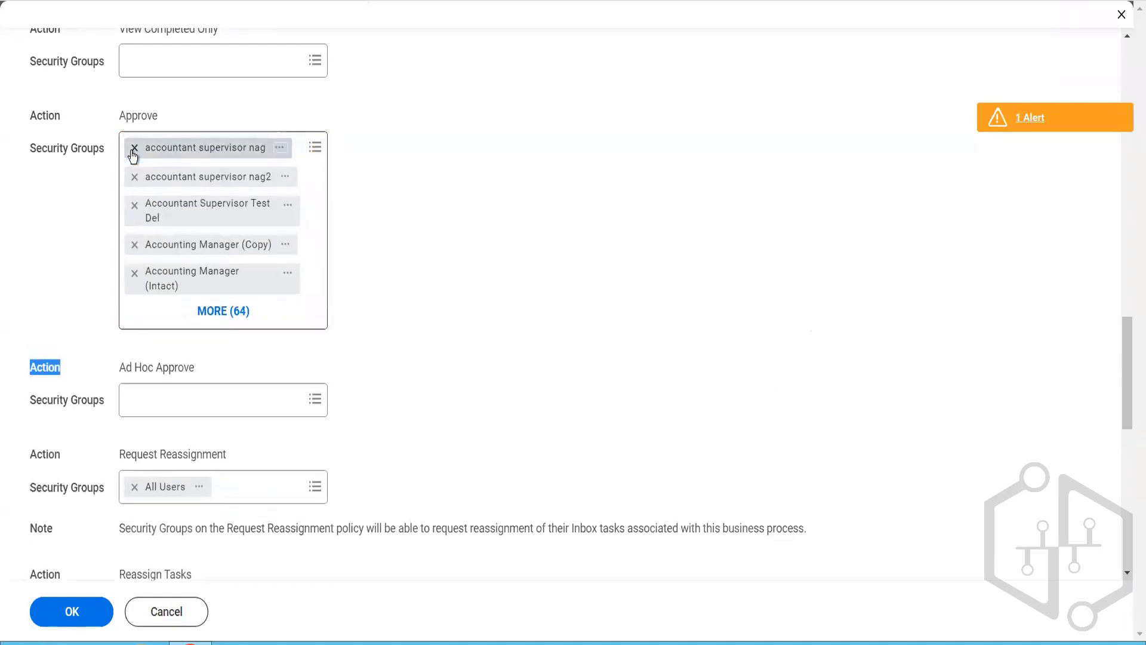
pyautogui.click(132, 153)
pyautogui.click(133, 154)
pyautogui.click(133, 154)
pyautogui.click(133, 154)
pyautogui.click(133, 153)
pyautogui.click(132, 153)
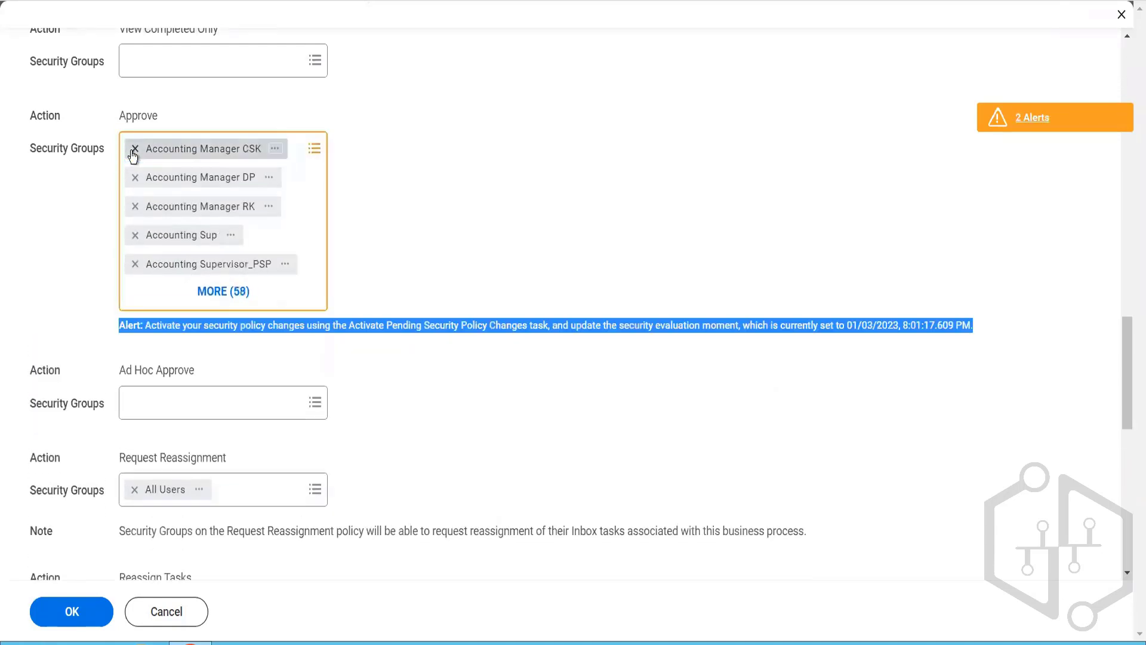
pyautogui.click(133, 153)
pyautogui.click(133, 154)
pyautogui.click(133, 154)
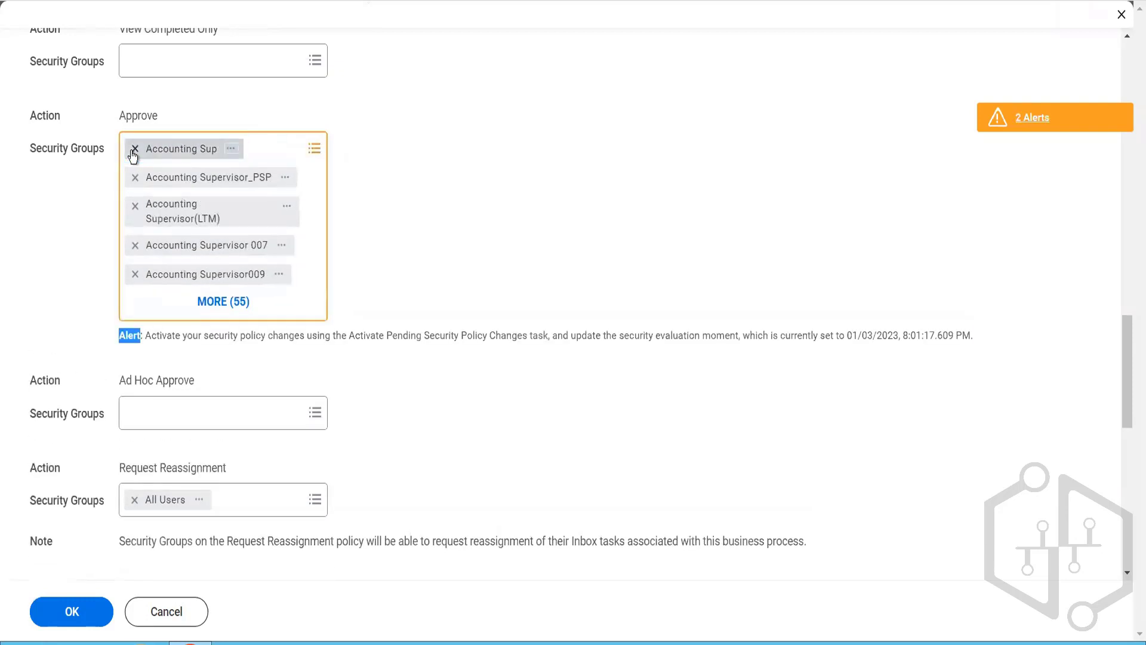
pyautogui.click(132, 154)
pyautogui.click(132, 154)
pyautogui.click(132, 154)
pyautogui.click(133, 154)
pyautogui.click(133, 153)
pyautogui.click(132, 154)
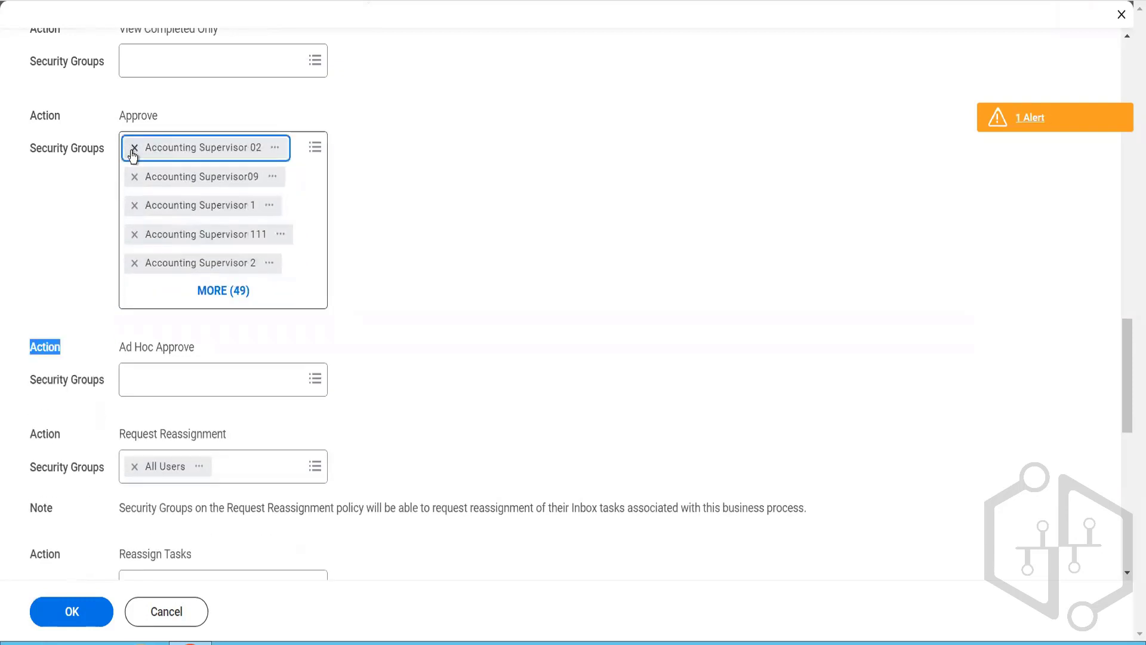
pyautogui.click(132, 154)
pyautogui.click(132, 154)
pyautogui.click(132, 154)
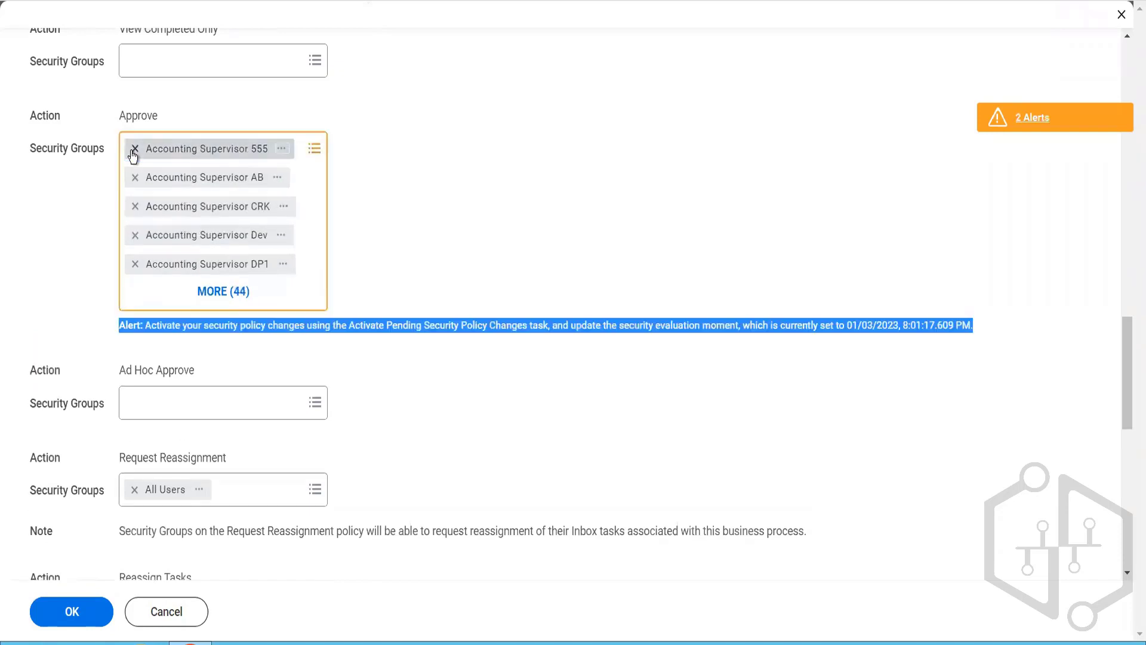
pyautogui.click(132, 154)
pyautogui.click(133, 154)
pyautogui.click(133, 153)
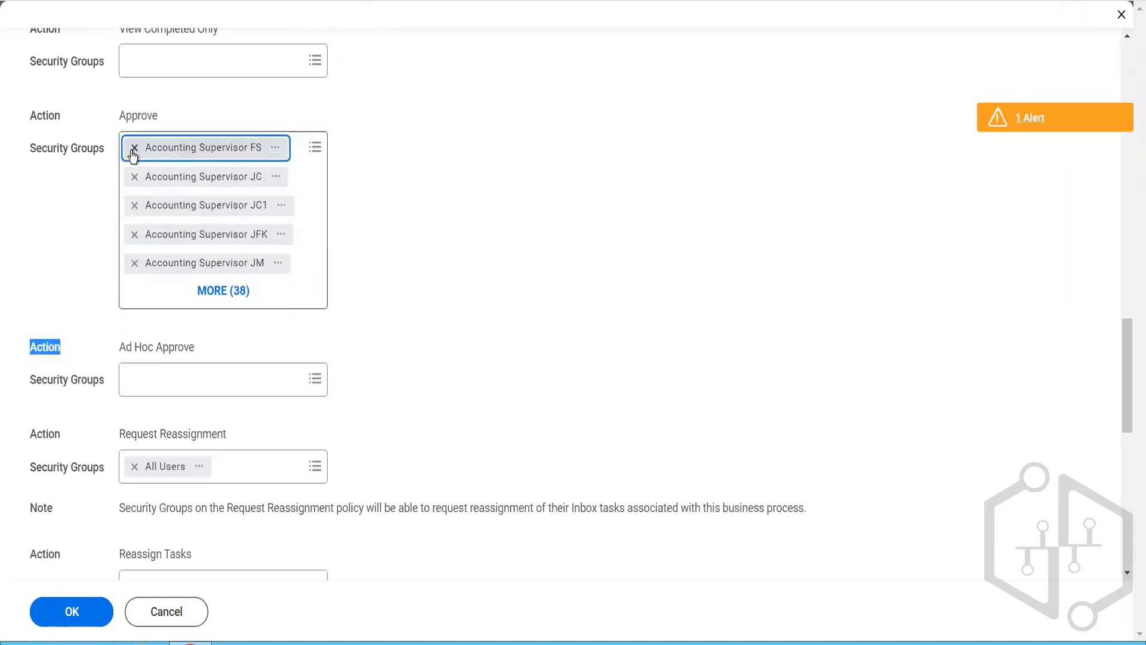
pyautogui.click(132, 154)
pyautogui.click(133, 153)
pyautogui.click(132, 154)
pyautogui.click(132, 153)
pyautogui.click(132, 154)
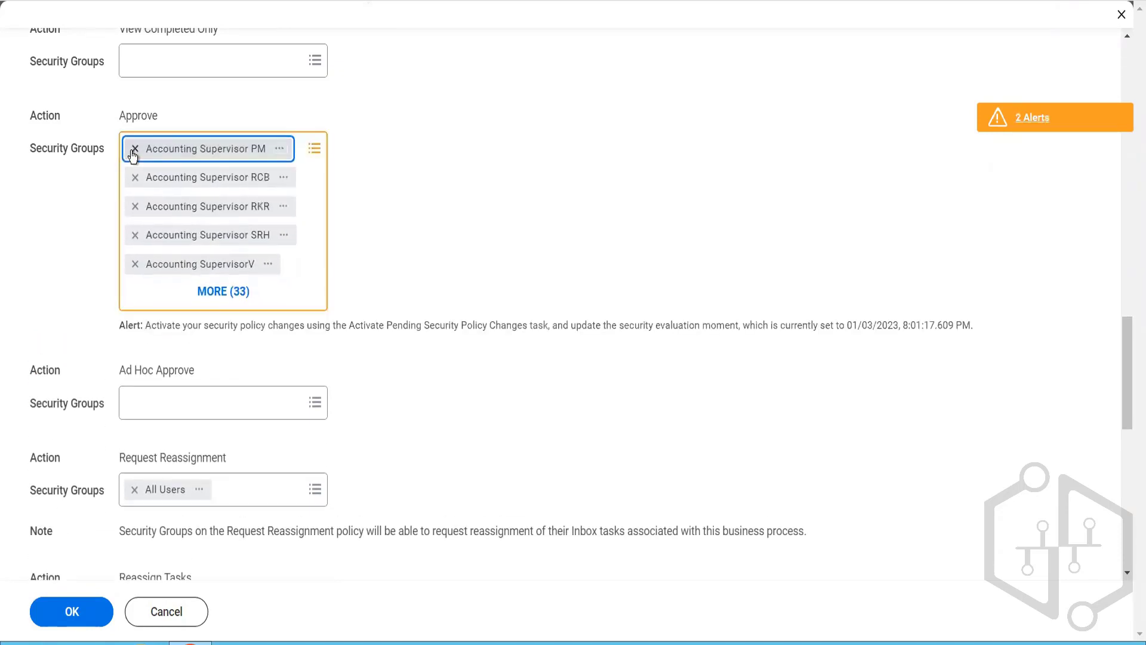
pyautogui.click(133, 153)
pyautogui.click(132, 154)
pyautogui.click(134, 147)
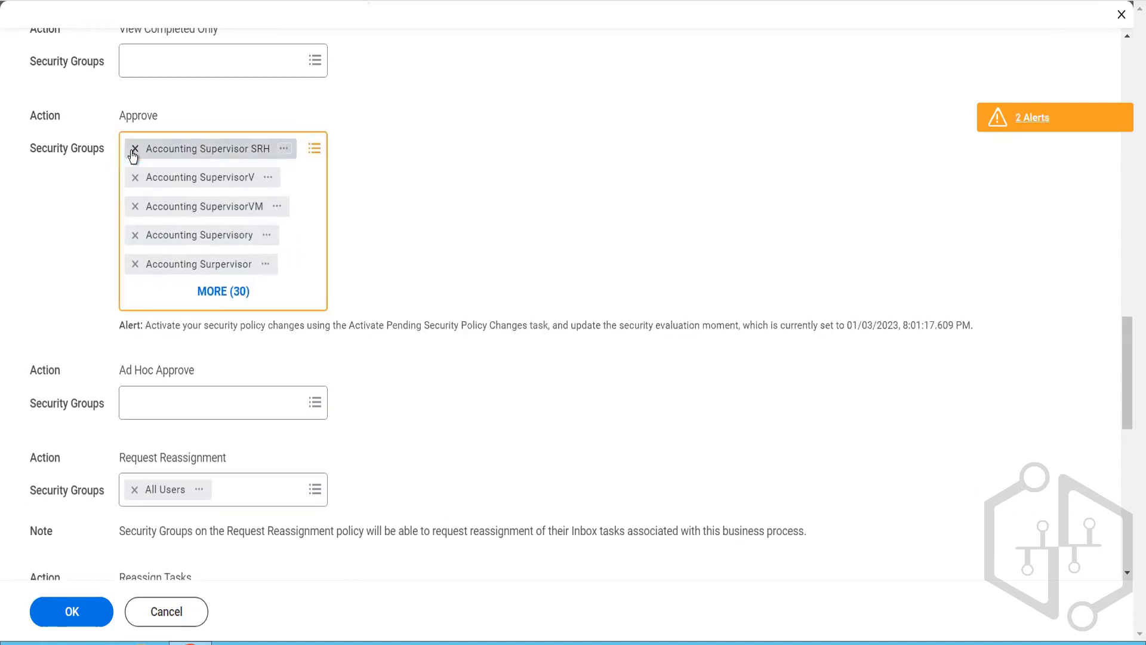
pyautogui.click(133, 154)
pyautogui.click(133, 154)
pyautogui.click(133, 154)
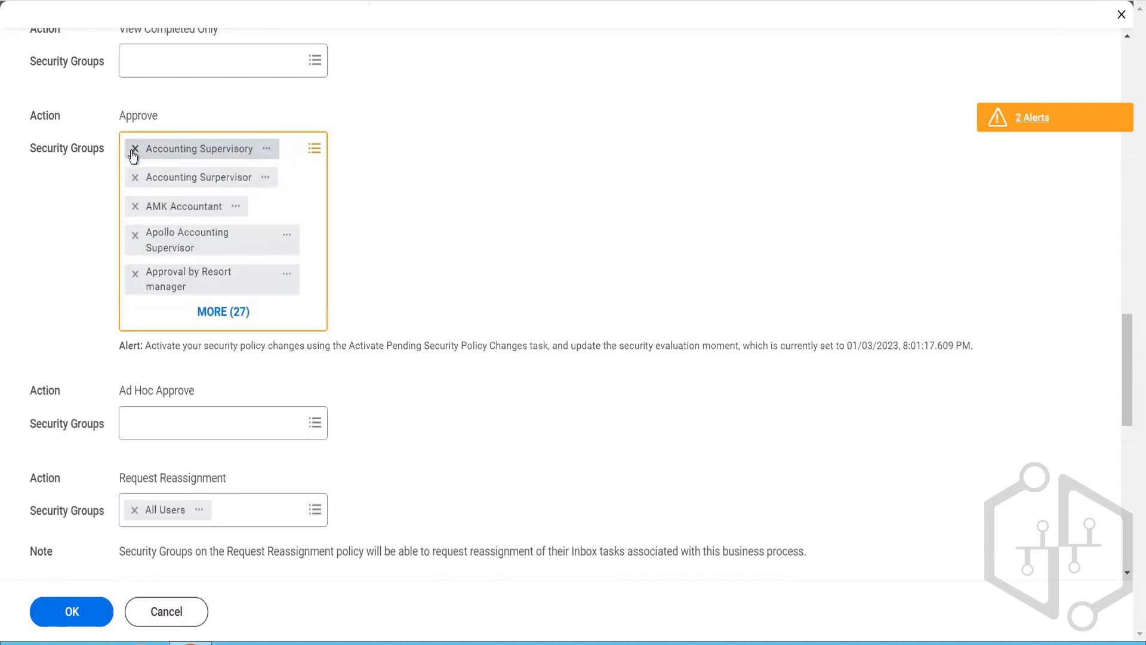
pyautogui.click(133, 154)
pyautogui.click(133, 154)
pyautogui.click(133, 154)
pyautogui.click(133, 154)
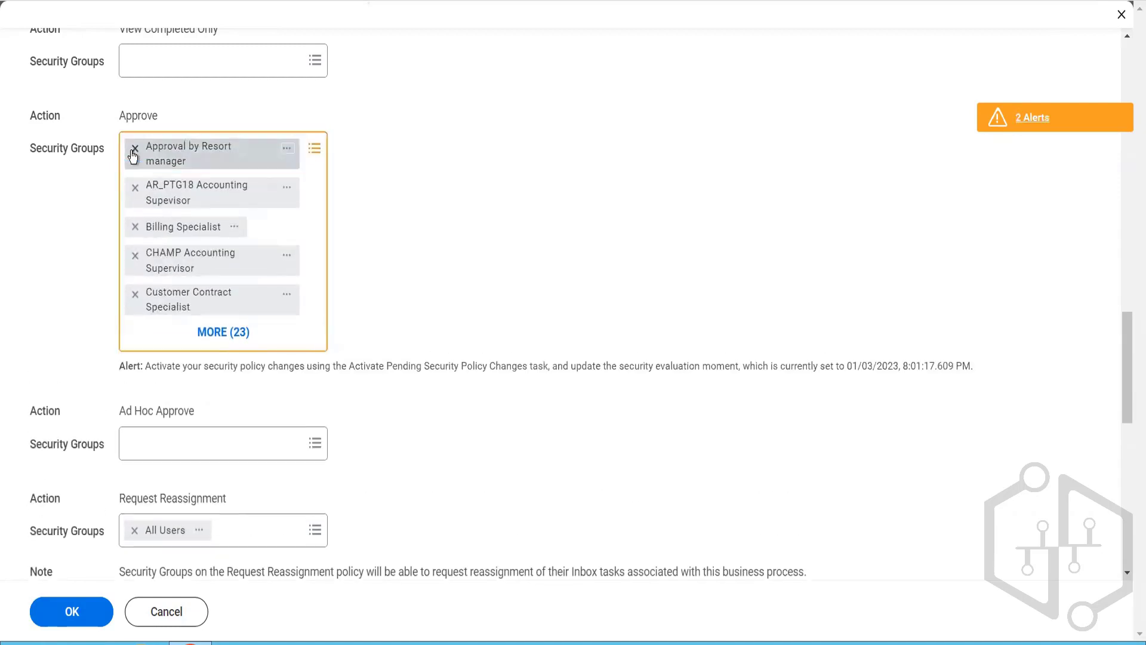
pyautogui.click(133, 154)
pyautogui.click(133, 154)
pyautogui.click(133, 154)
pyautogui.click(133, 154)
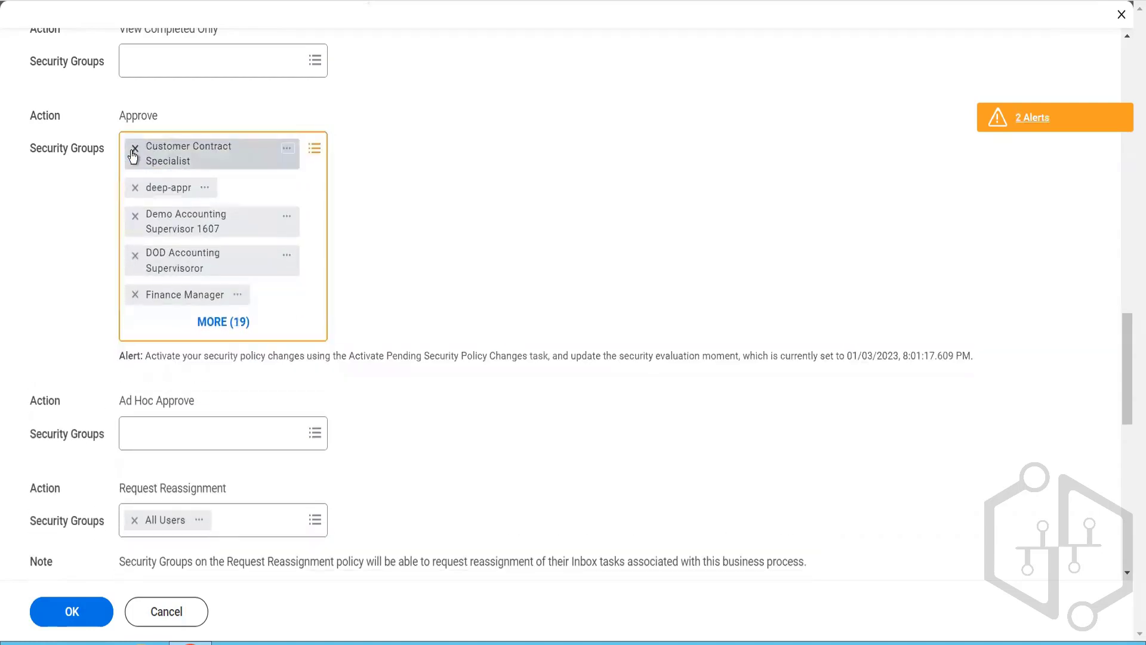
pyautogui.click(133, 154)
pyautogui.click(133, 154)
pyautogui.click(133, 154)
pyautogui.click(133, 154)
pyautogui.click(133, 154)
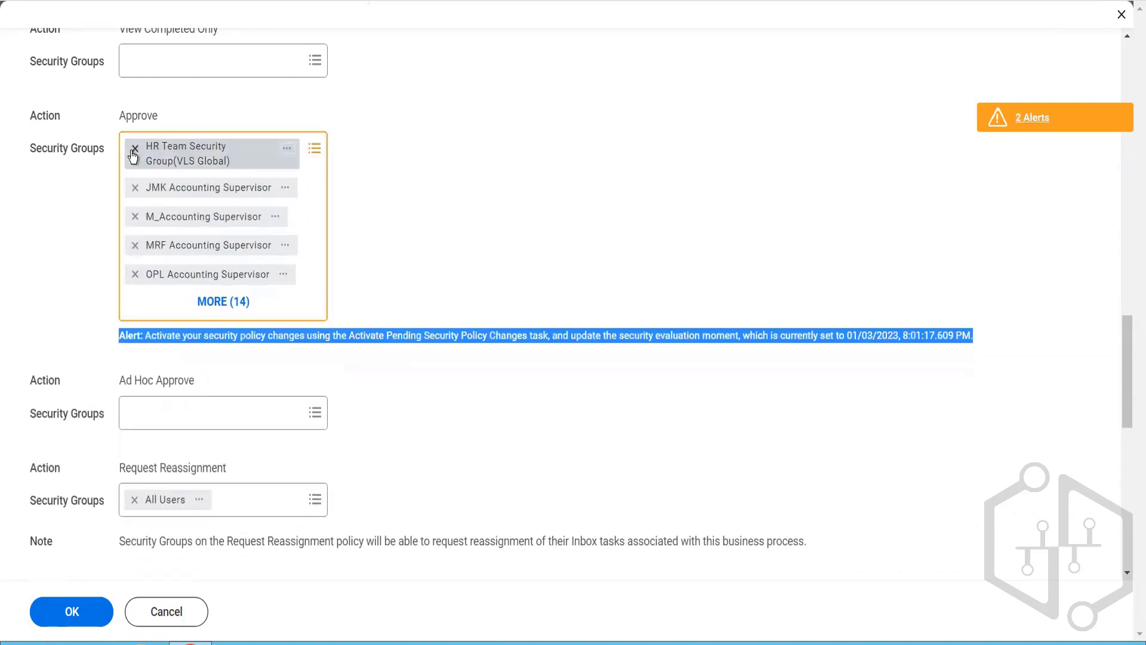
pyautogui.click(133, 154)
pyautogui.click(133, 154)
pyautogui.click(133, 154)
pyautogui.click(133, 154)
pyautogui.click(133, 154)
pyautogui.click(133, 154)
pyautogui.click(134, 154)
pyautogui.click(134, 154)
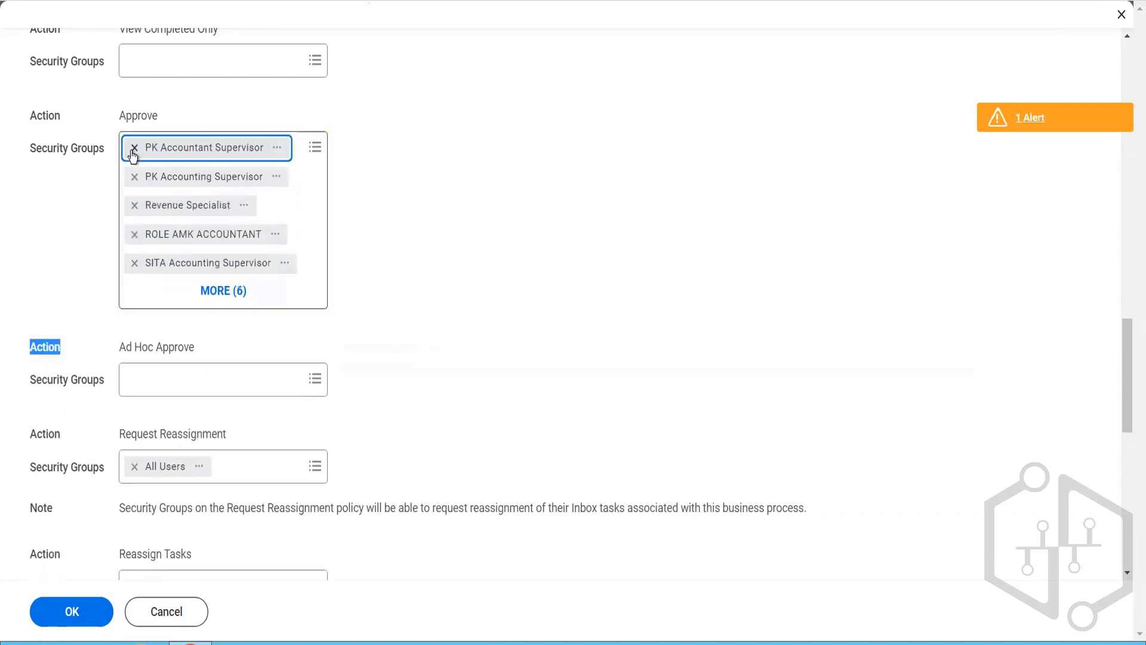
pyautogui.click(133, 154)
pyautogui.click(133, 154)
pyautogui.click(133, 155)
pyautogui.click(133, 154)
pyautogui.click(133, 154)
pyautogui.click(133, 154)
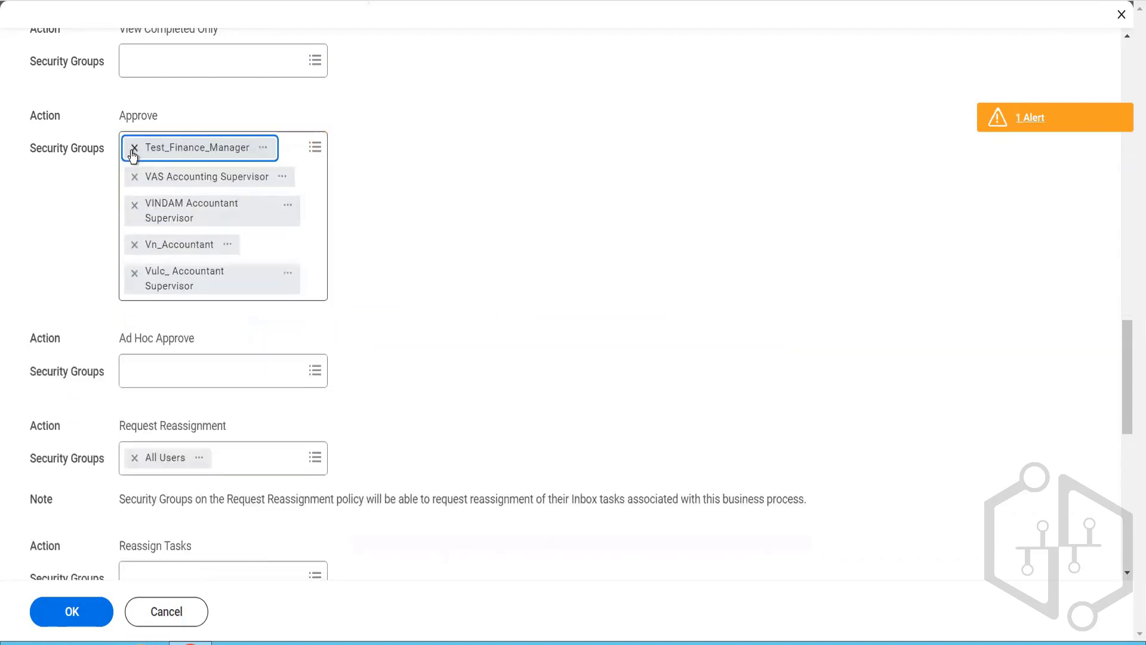
pyautogui.click(133, 154)
pyautogui.click(134, 154)
pyautogui.click(133, 154)
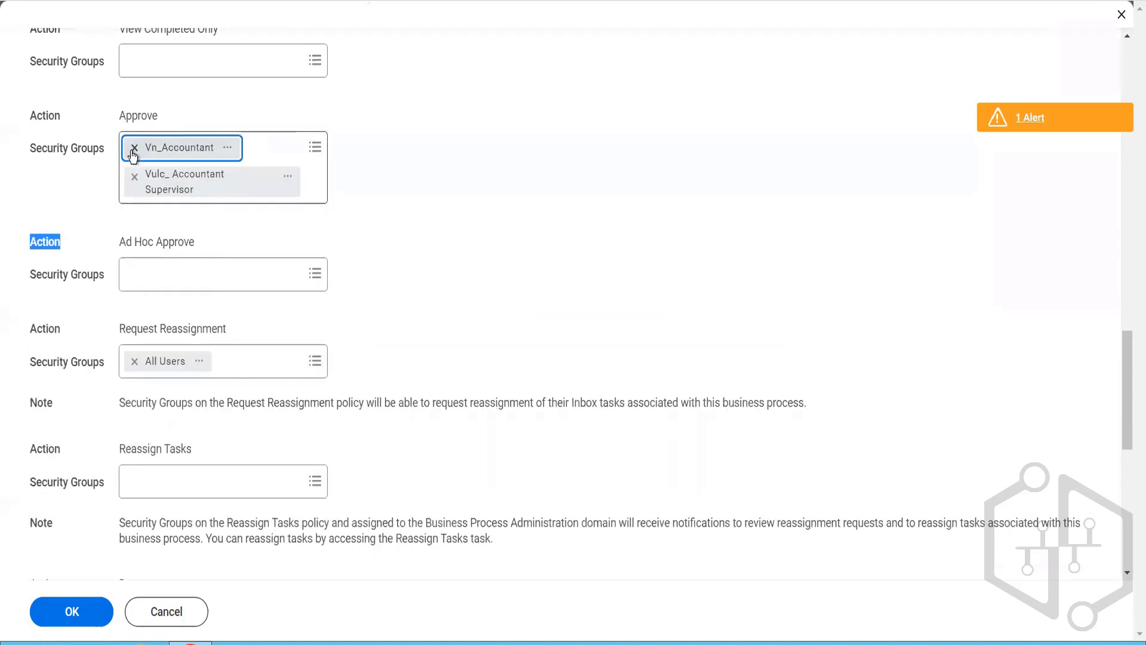
pyautogui.click(133, 154)
pyautogui.click(133, 154)
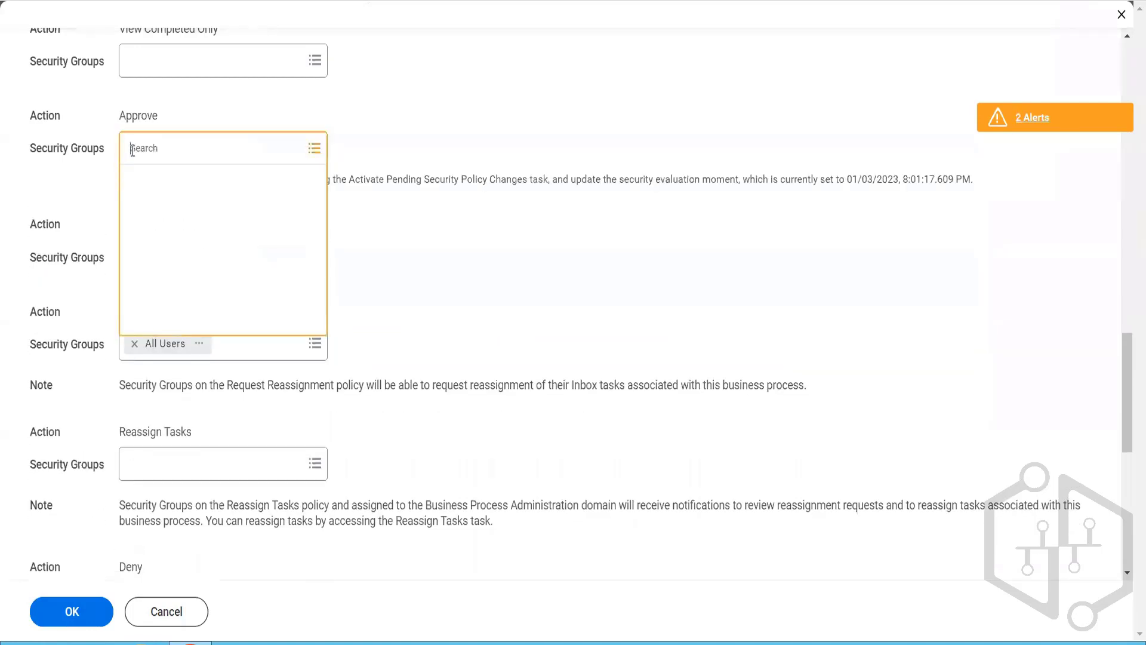
pyautogui.click(100, 177)
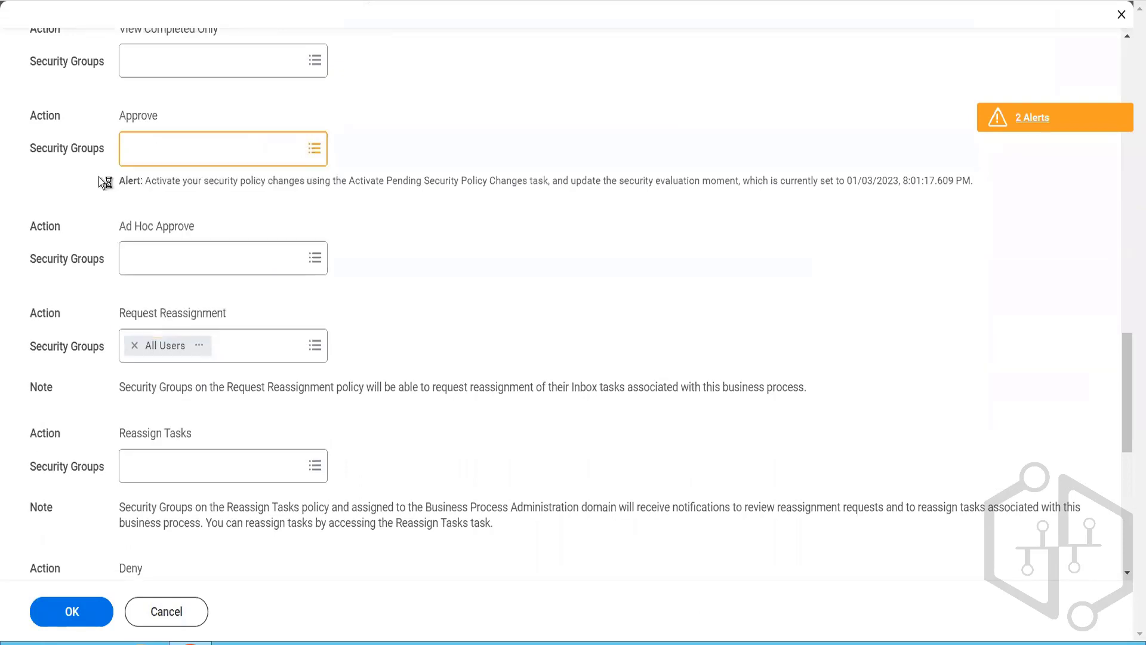
pyautogui.scroll(-7, 89, 354)
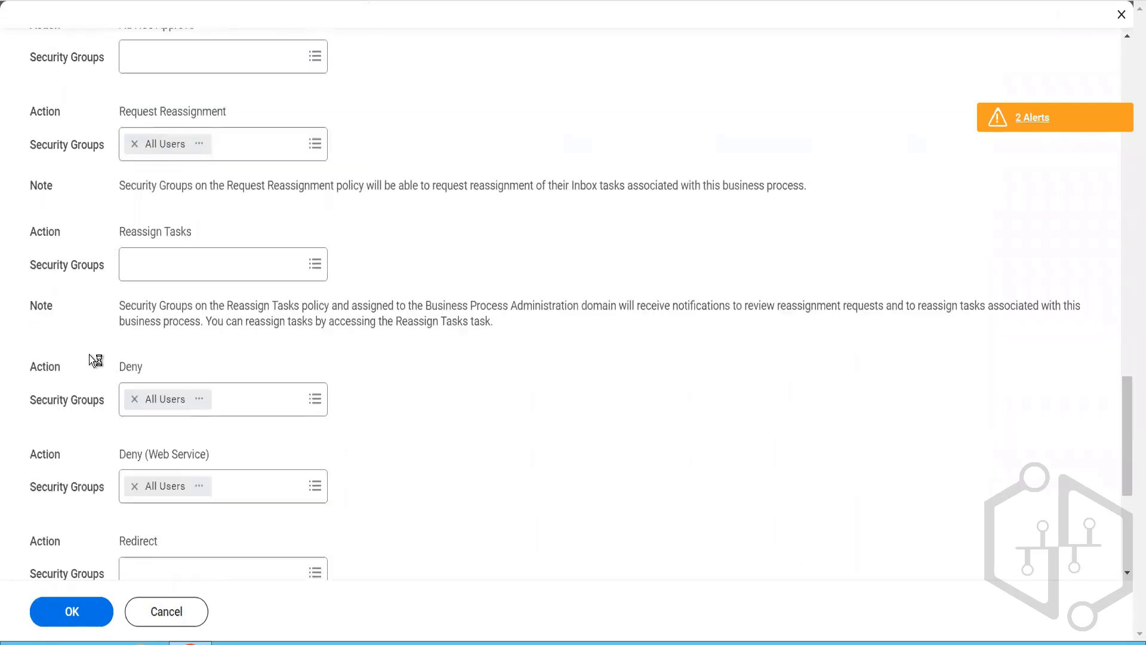
pyautogui.scroll(-1, 89, 355)
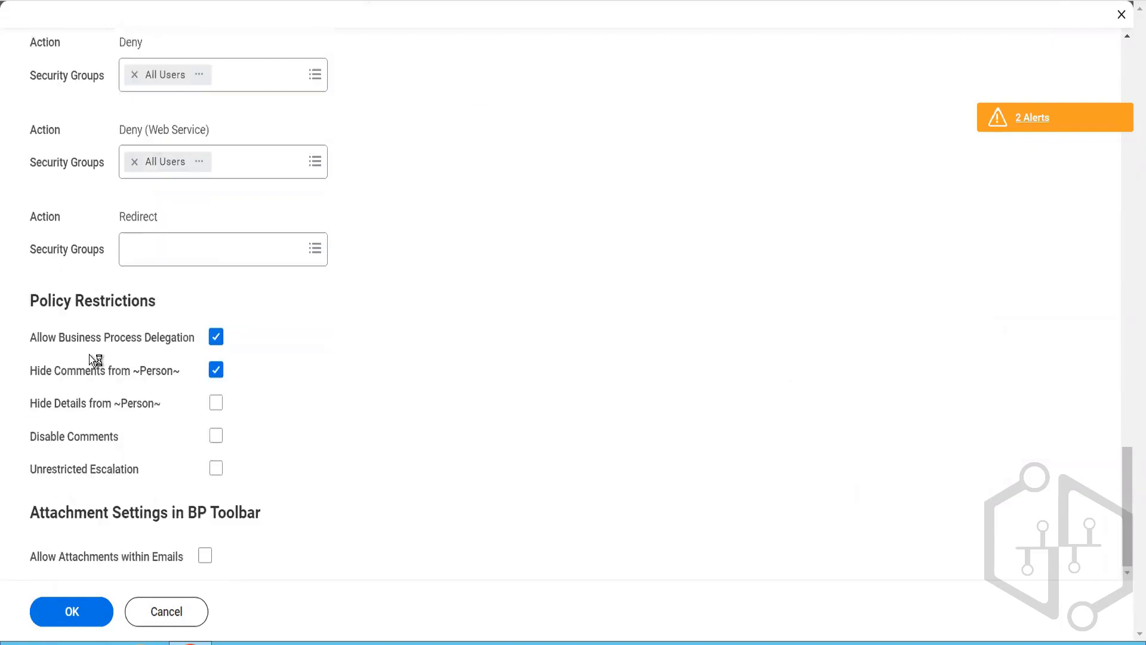
pyautogui.click(93, 620)
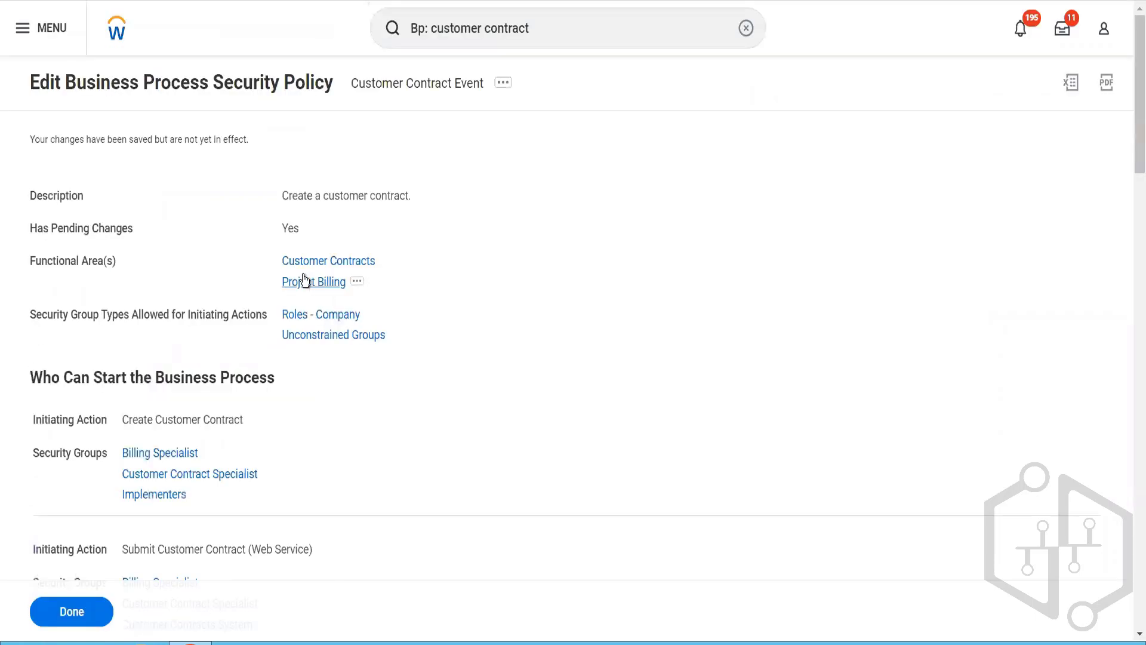
# Step: Search for "act pen sec" and open the Activate Pending Security Policy Changes task
pyautogui.click(540, 46)
pyautogui.hotkey('ctrl', 'a')
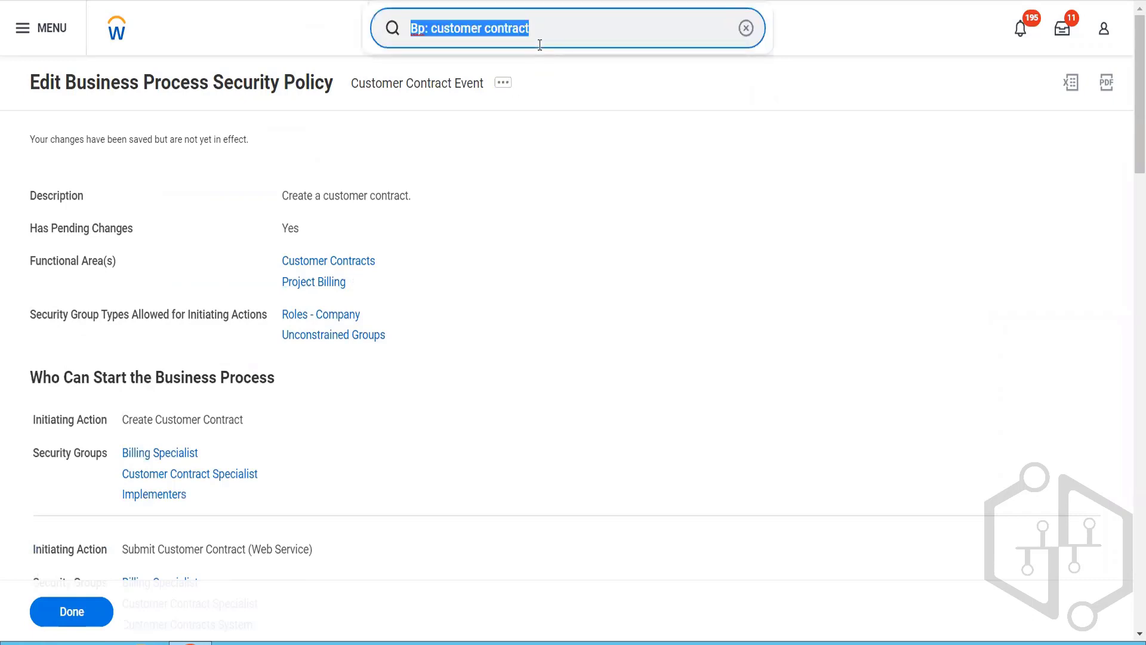
pyautogui.write('act pen sec')
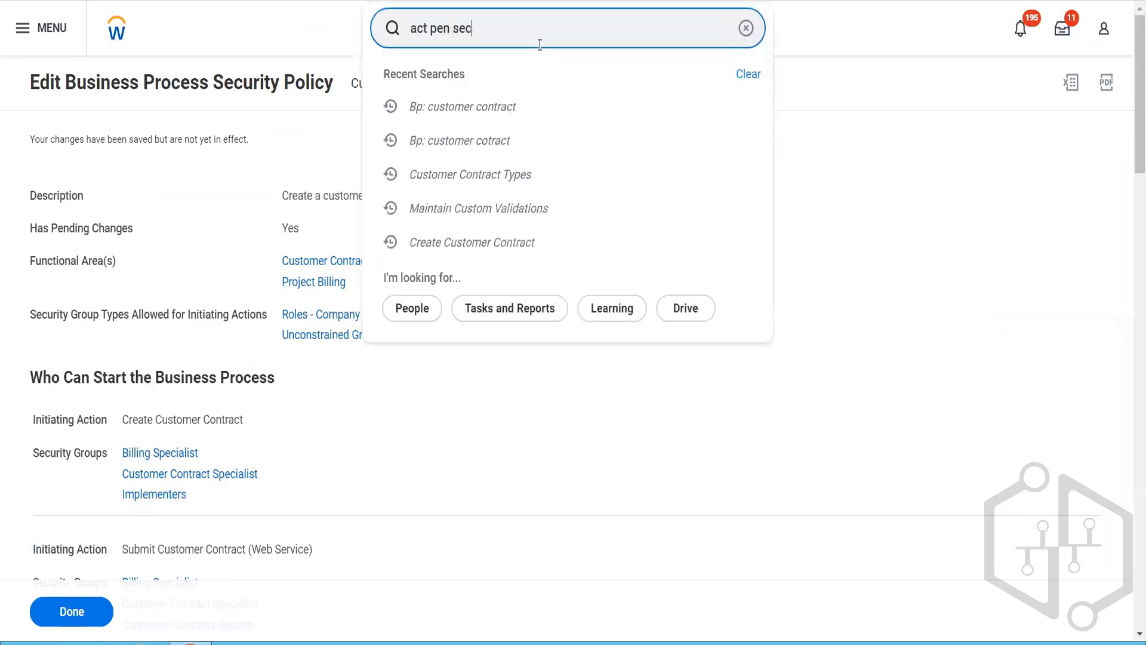
pyautogui.click(516, 92)
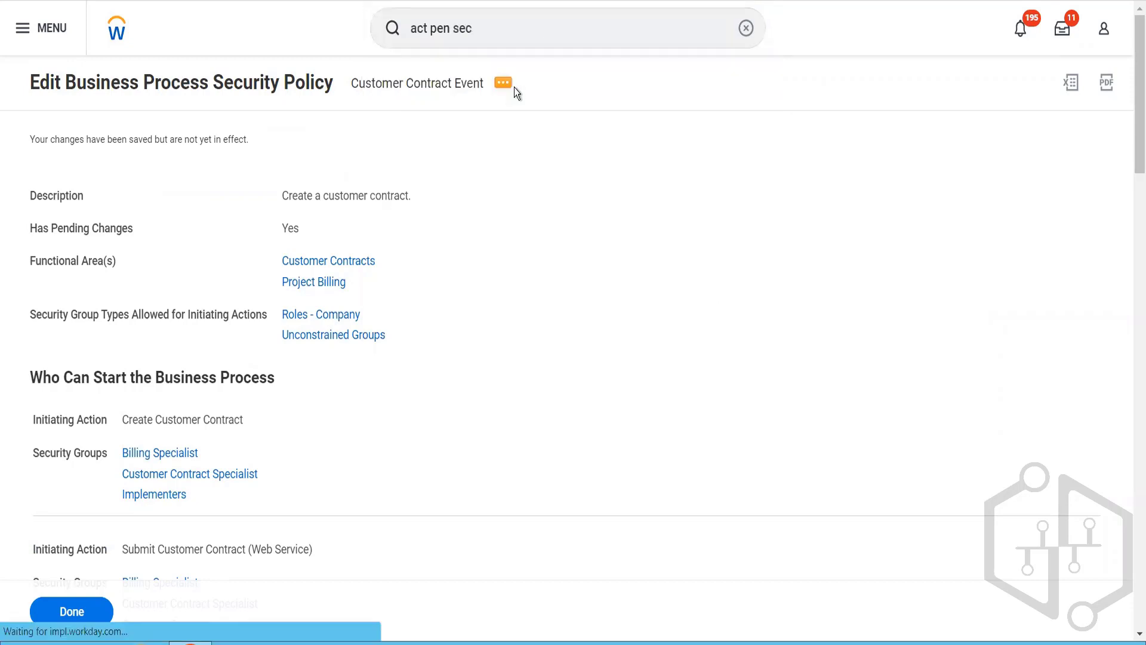
# Step: Activate the pending security policy changes with the comment "Test", confirming the activation
pyautogui.click(375, 299)
pyautogui.write('Test')
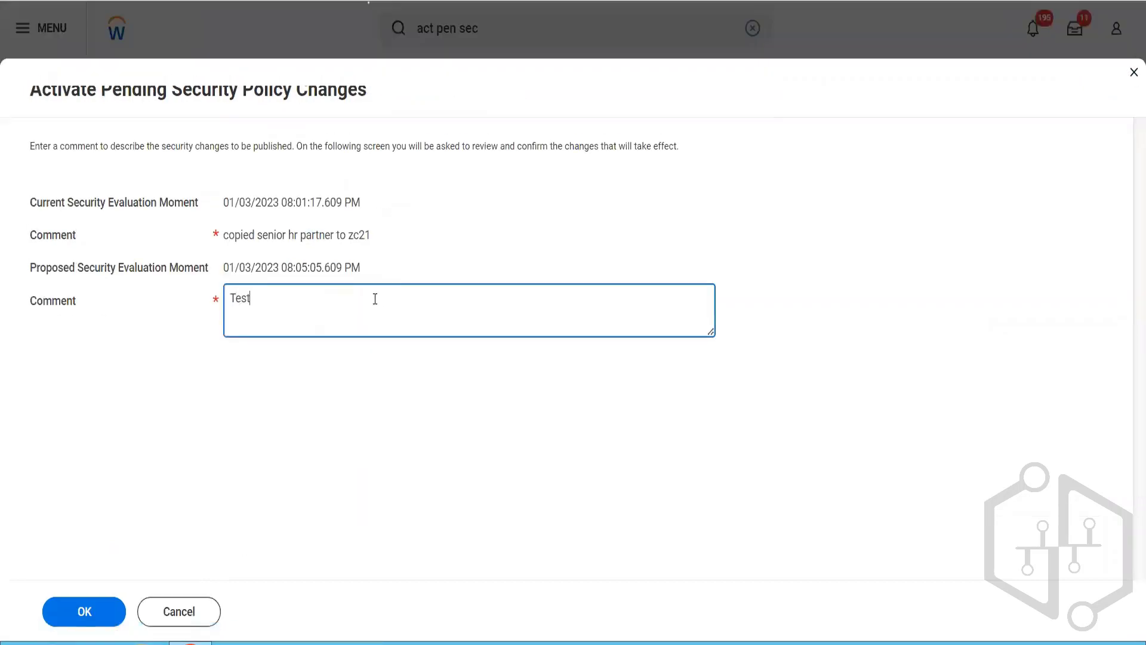
pyautogui.click(85, 610)
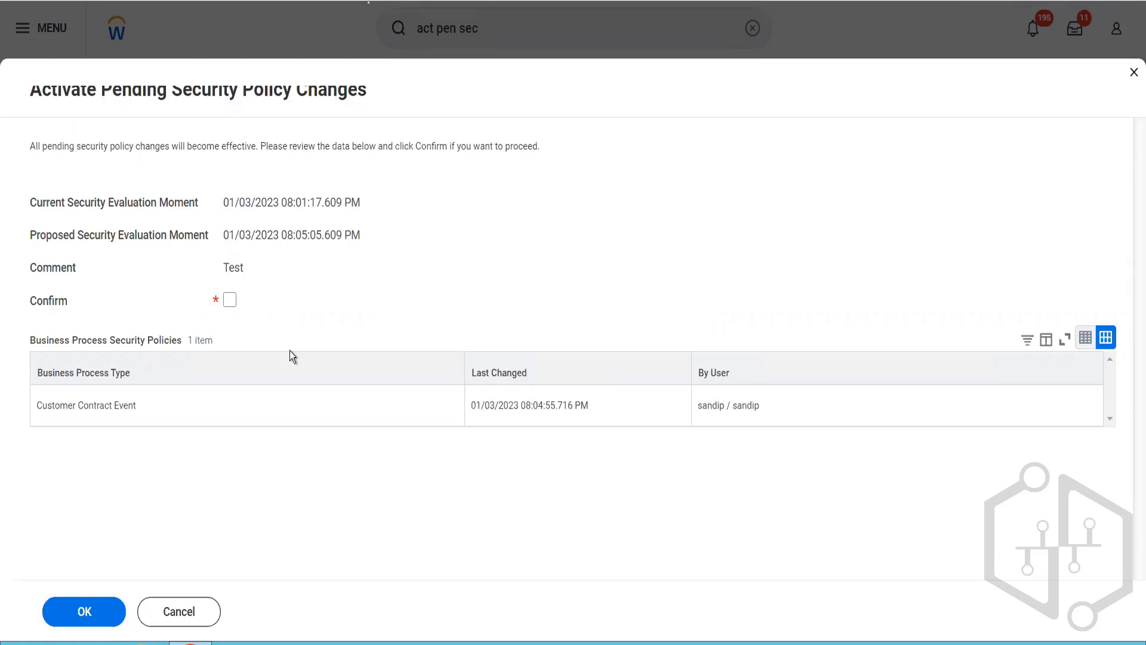
pyautogui.click(229, 300)
pyautogui.click(85, 610)
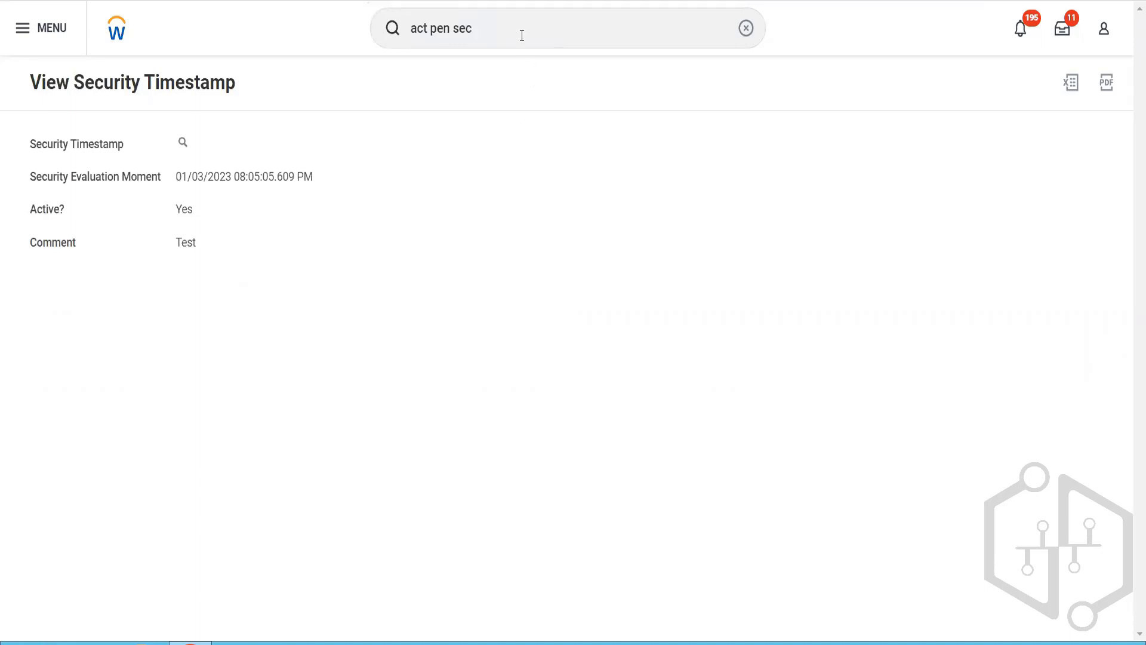
# Step: Search for "bp: cust cont" and open the Customer Contract Event (Default Definition) business process definition
pyautogui.moveTo(522, 35); pyautogui.dragTo(387, 9)
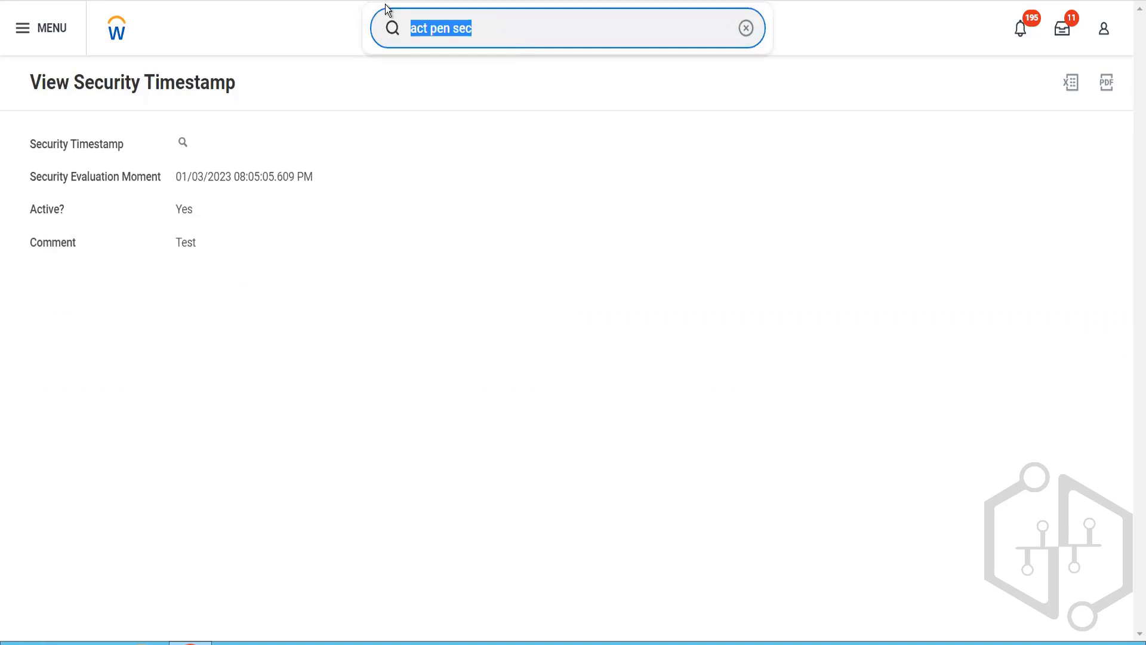
pyautogui.write('bp:')
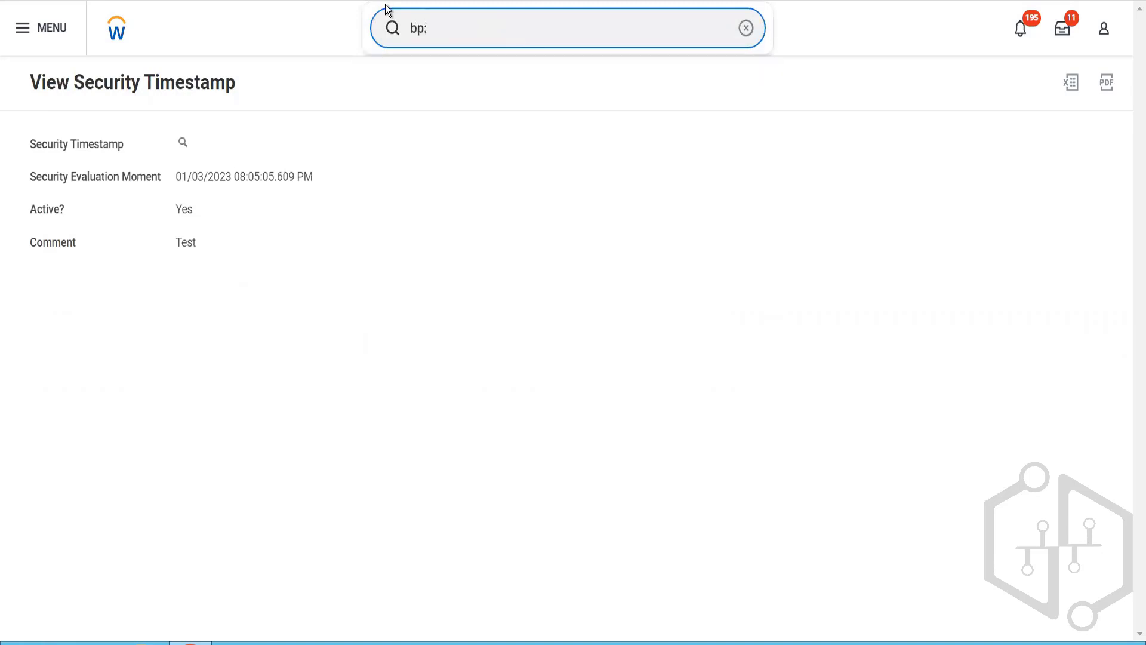
pyautogui.write(' cust cont')
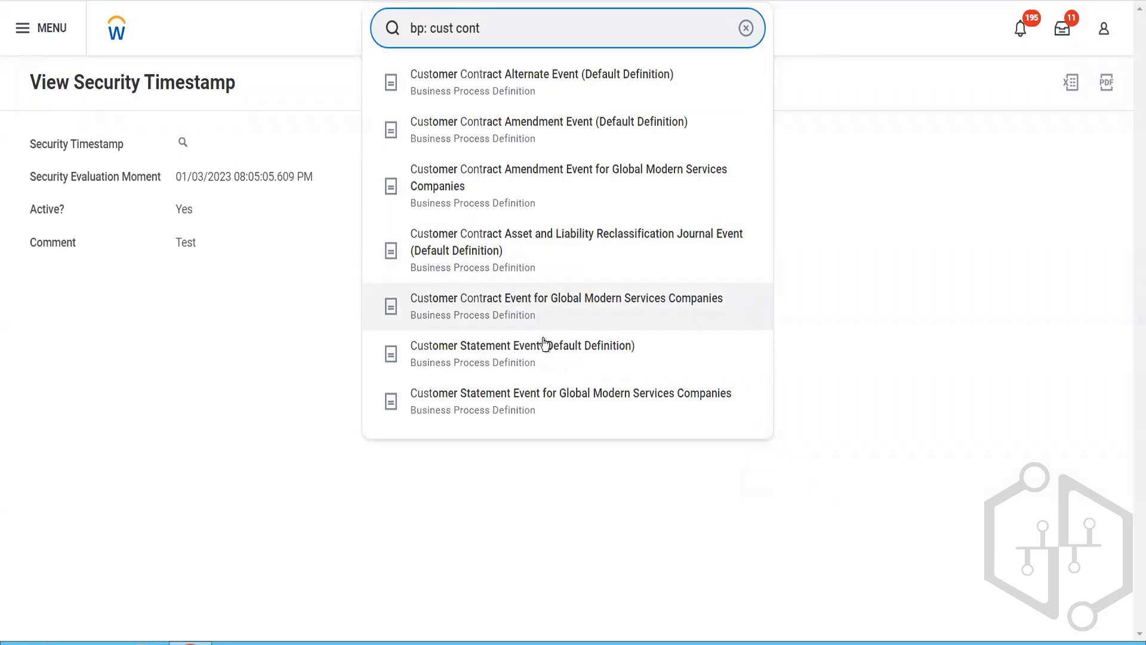
pyautogui.click(543, 363)
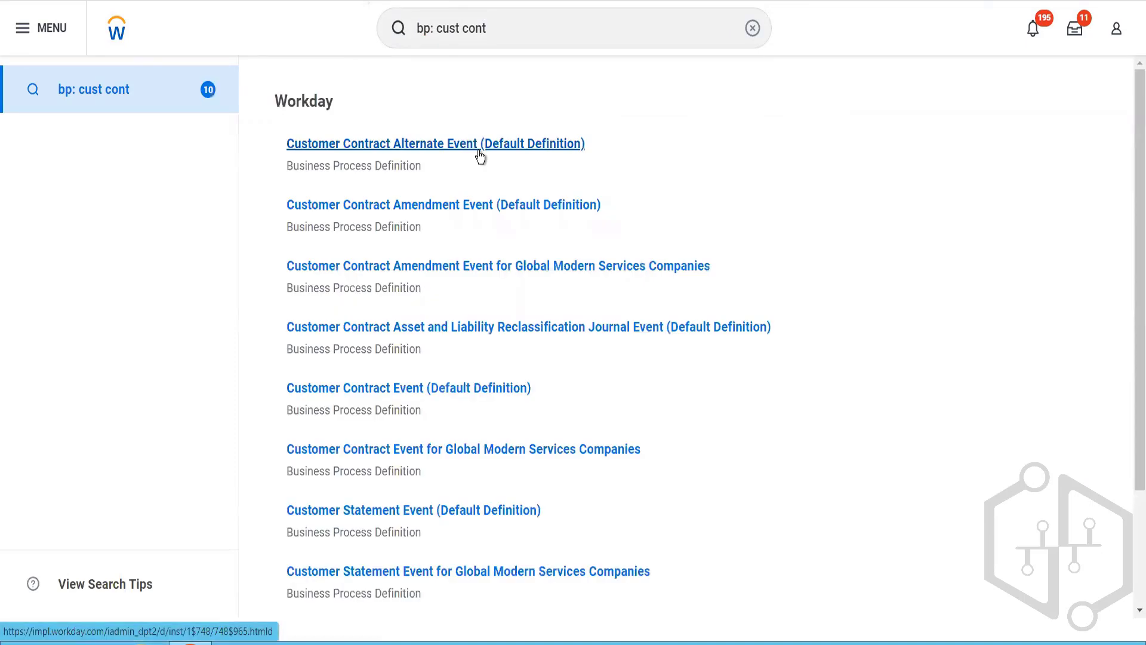
pyautogui.click(415, 389)
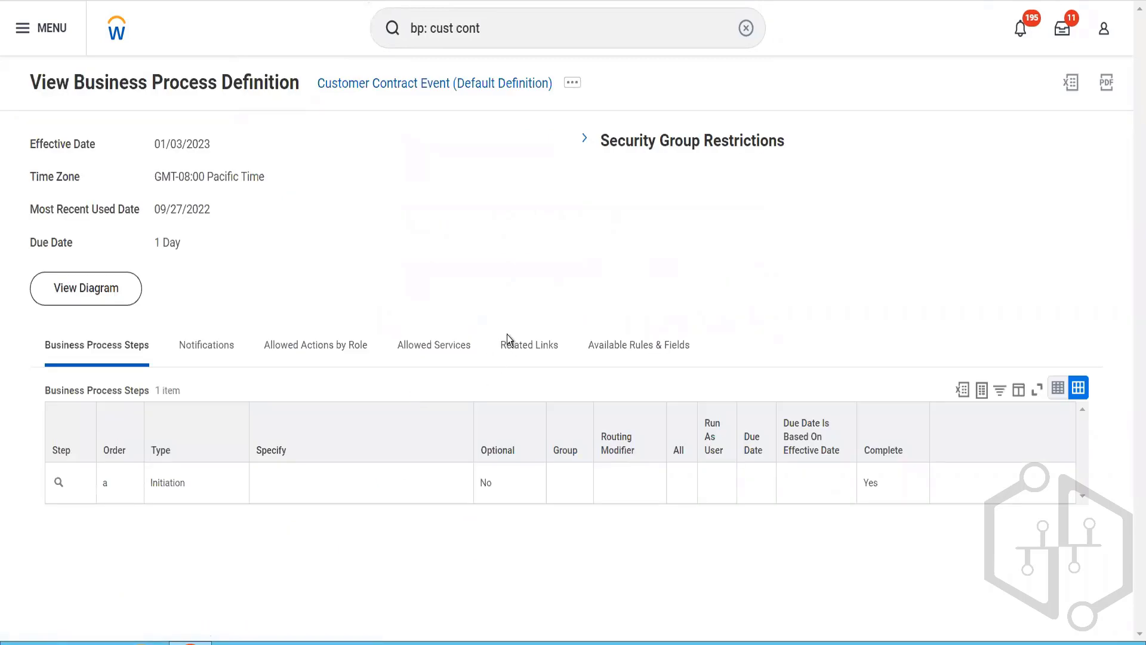
# Step: Open the business process policy from the related actions of the Customer Contract Event default definition
pyautogui.click(573, 83)
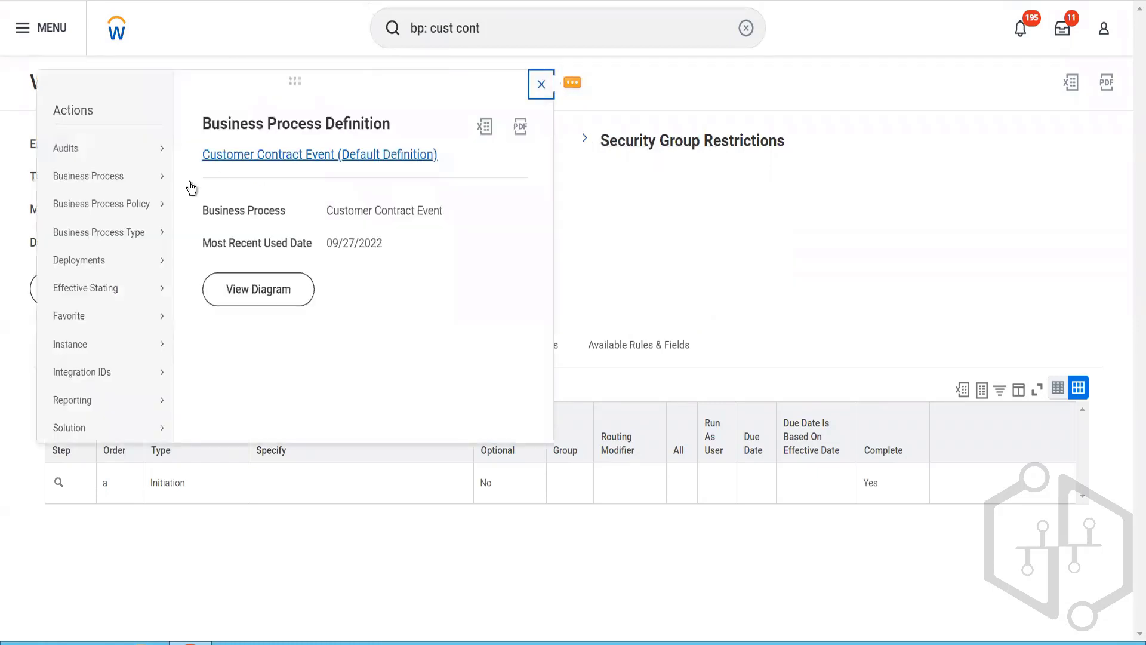
pyautogui.moveTo(172, 204)
pyautogui.click(213, 206)
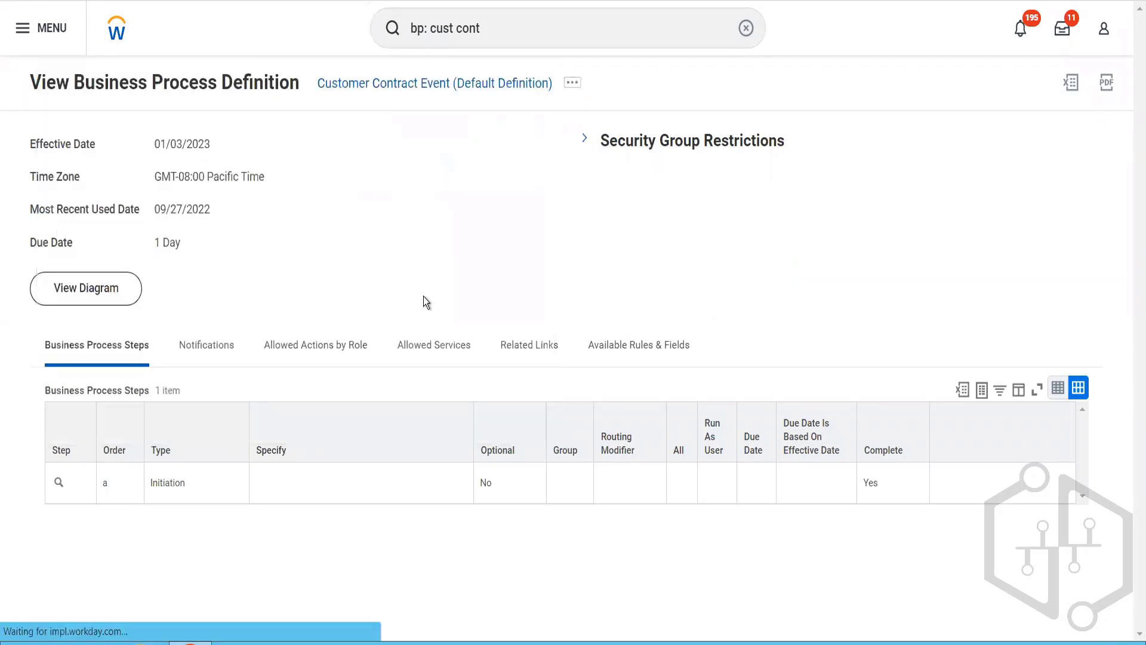
pyautogui.scroll(-10, 424, 296)
pyautogui.scroll(10, 424, 297)
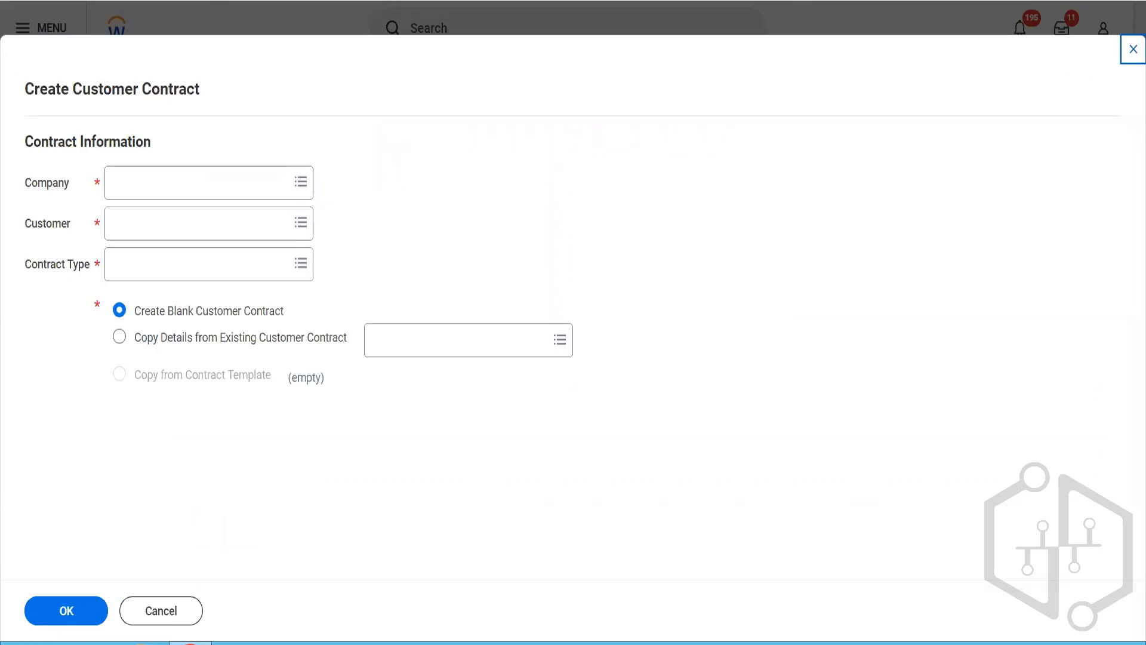
# Step: Set the company of the new customer contract to BGC Blinkit Grocery Delivery
pyautogui.click(227, 183)
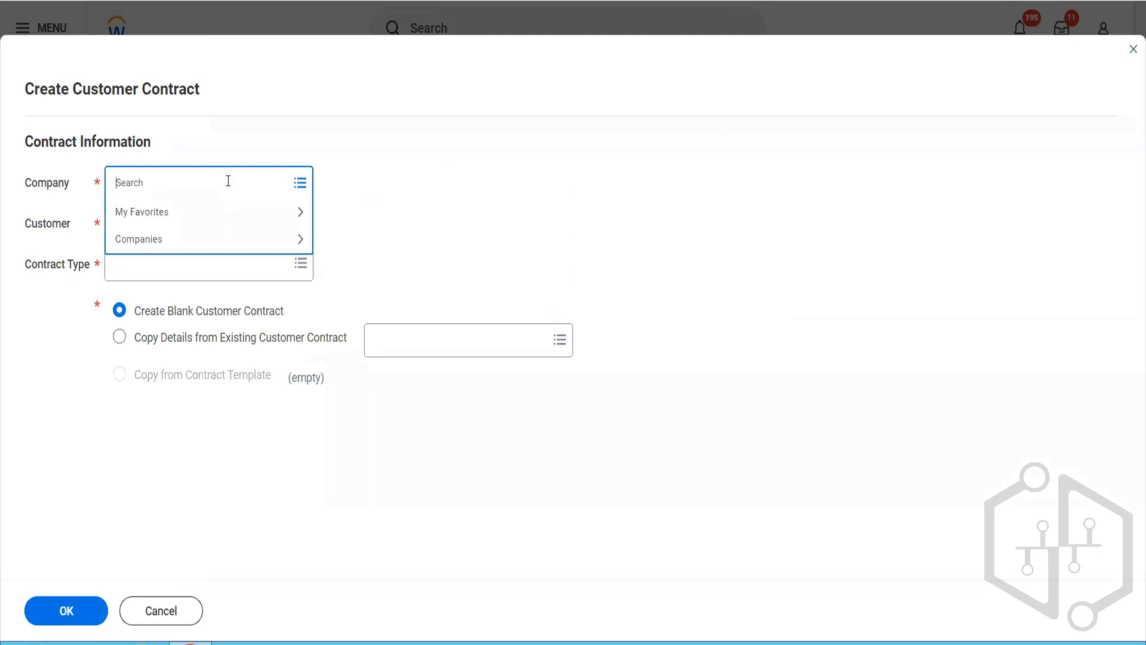
pyautogui.write('gb030')
pyautogui.press('Return')
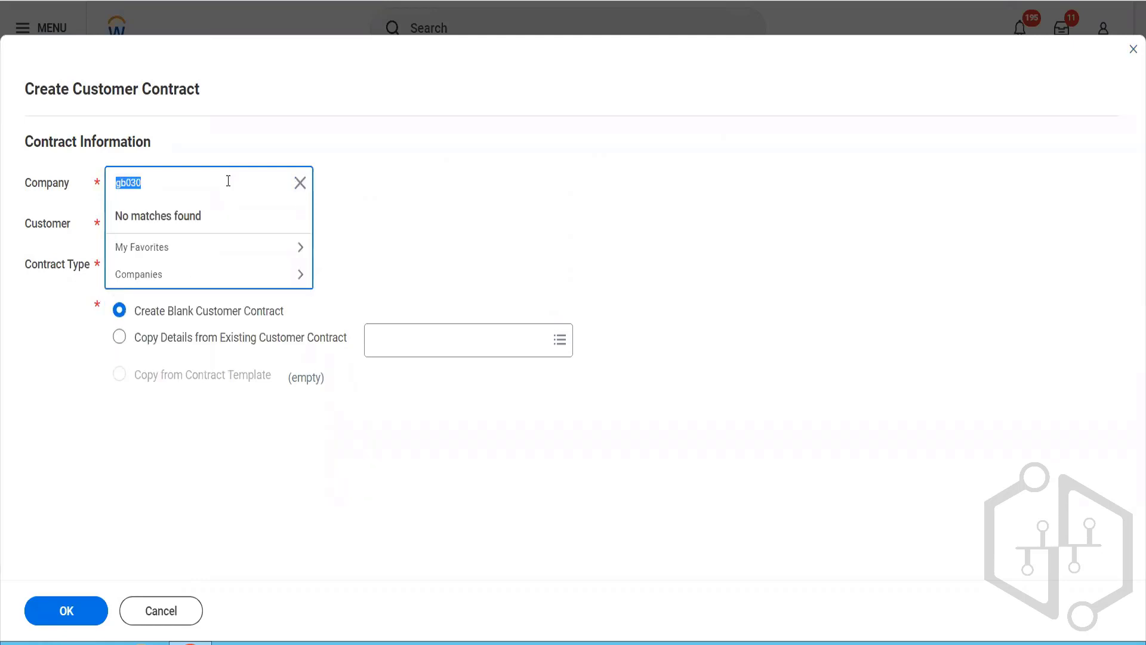
pyautogui.press('BackSpace')
pyautogui.write('bgc')
pyautogui.press('Return')
# Step: Choose the customer Reliance Hotels and contract type Demo Contract Type, and continue with a blank customer contract
pyautogui.click(191, 225)
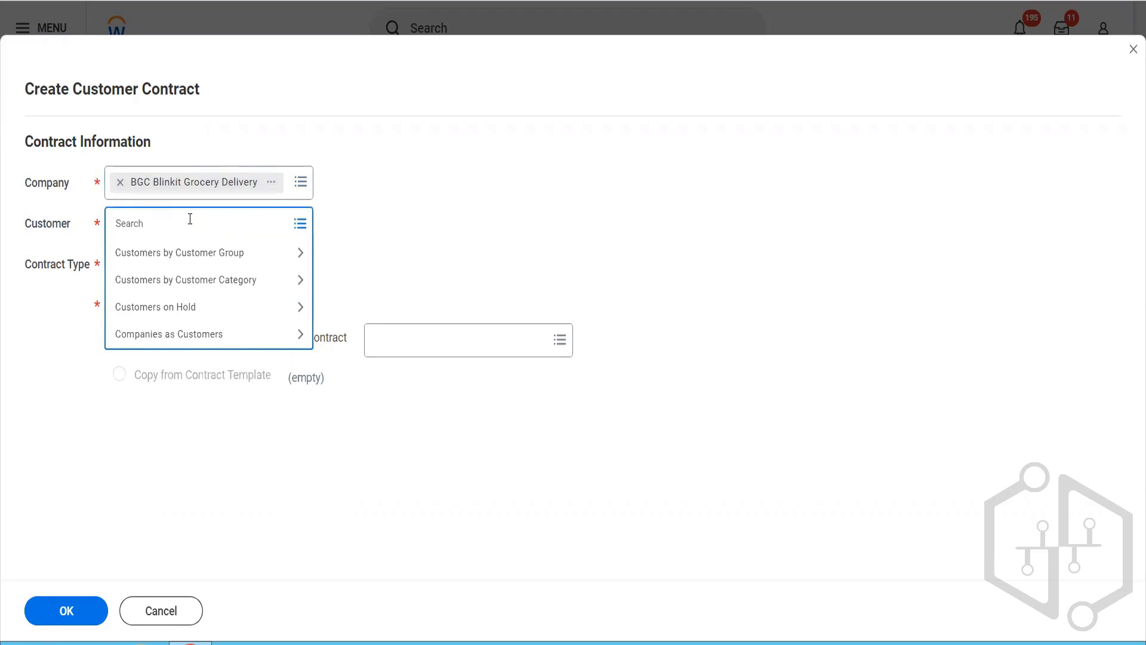
pyautogui.write('rel hot')
pyautogui.press('Return')
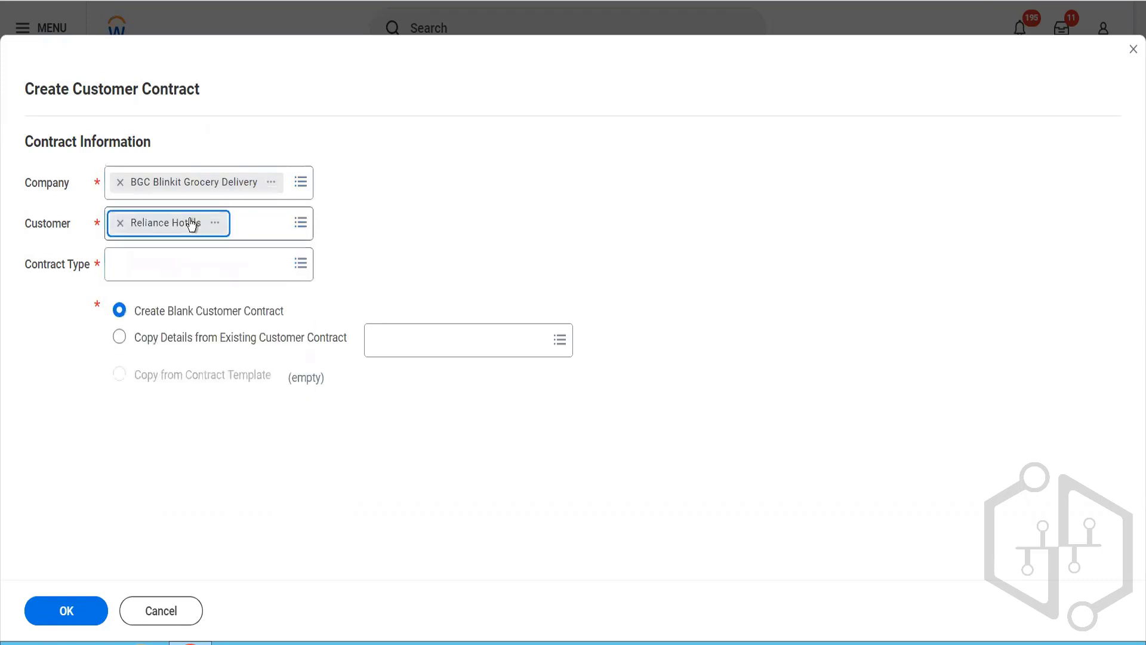
pyautogui.click(146, 258)
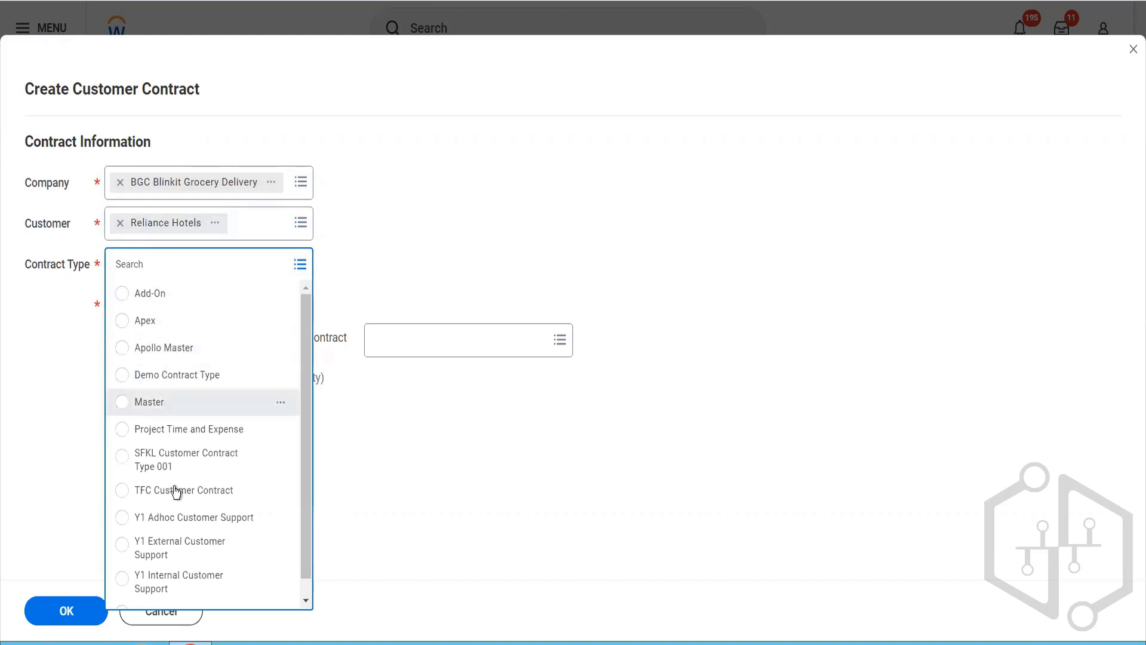
pyautogui.scroll(-1, 179, 505)
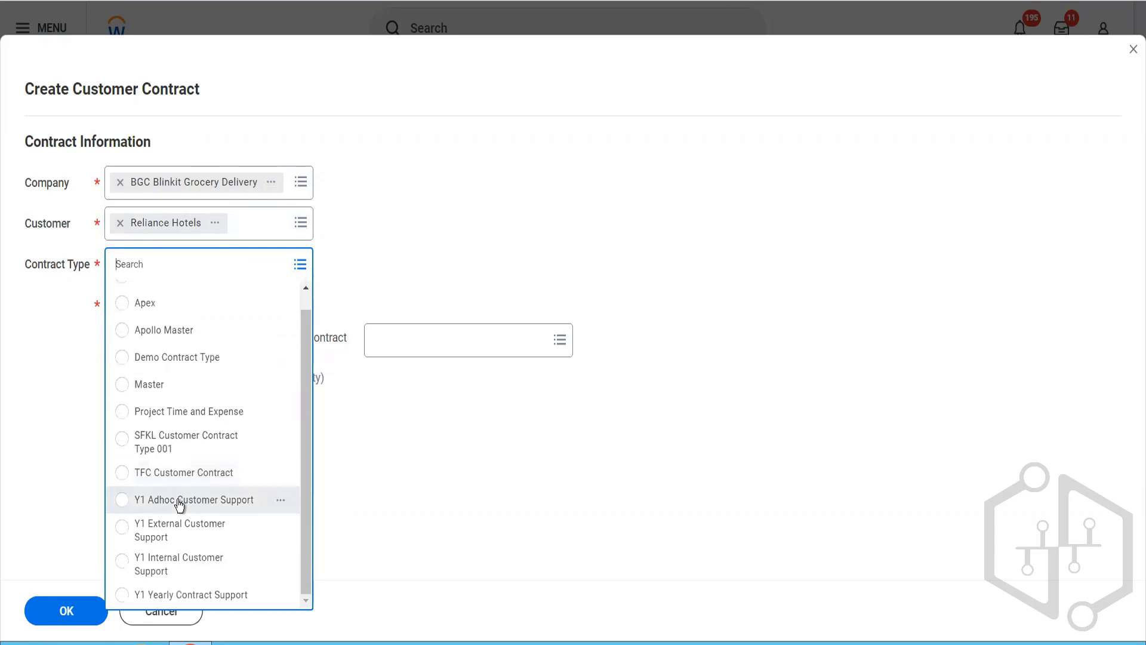
pyautogui.click(183, 361)
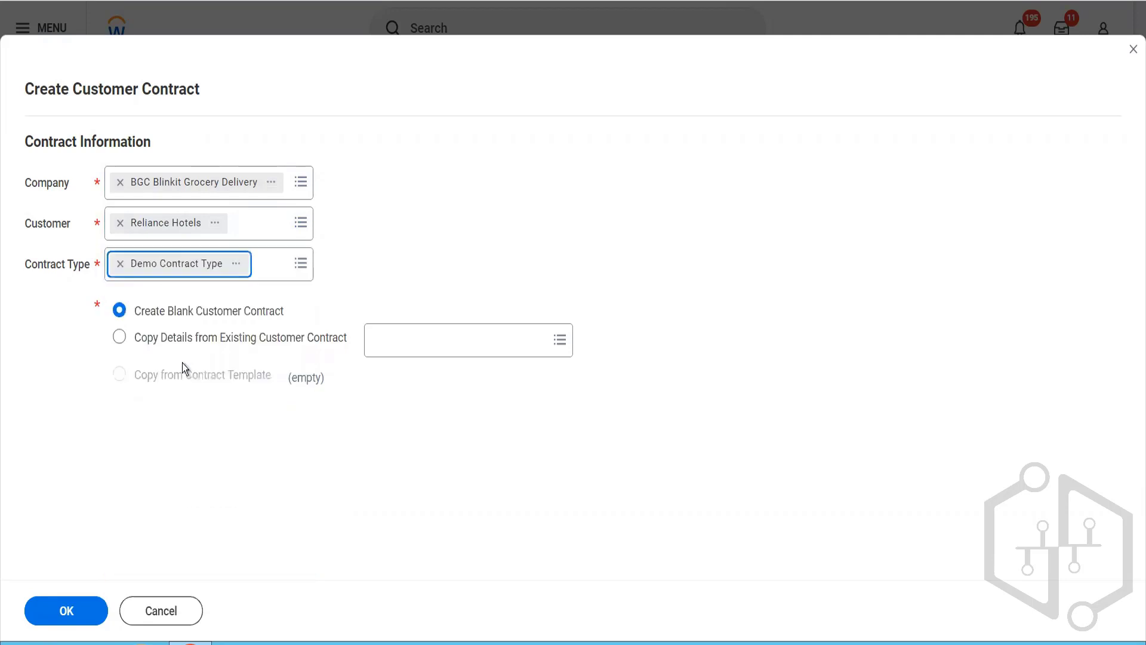
pyautogui.click(80, 611)
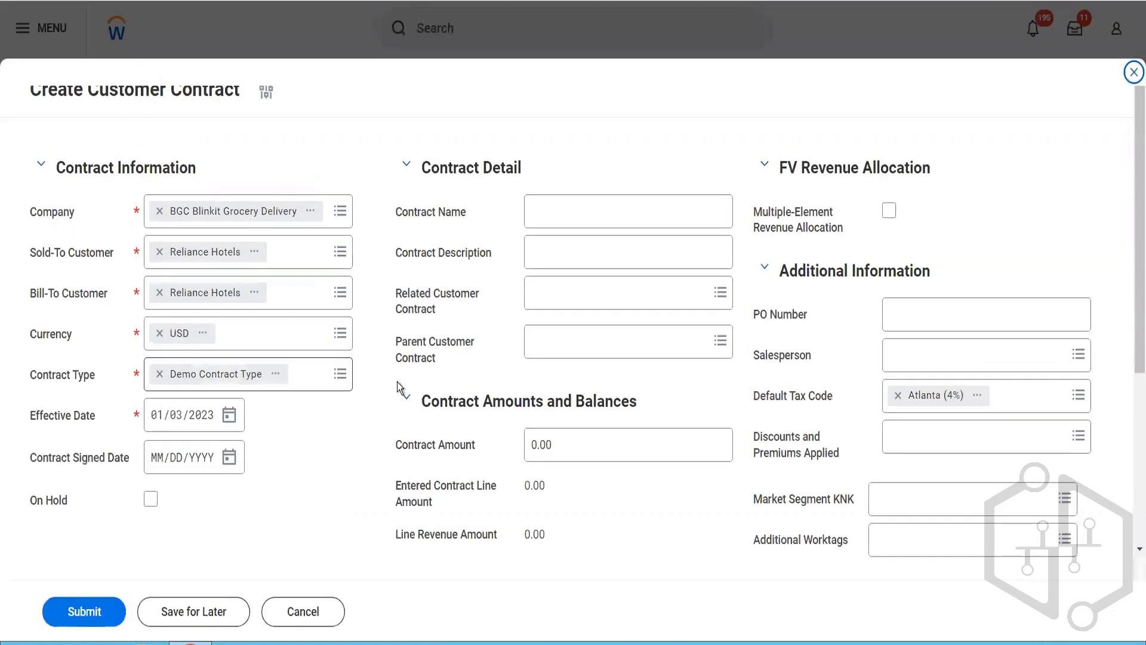
# Step: Set both the contract's effective date and its signed date to 01/01/2023
pyautogui.click(176, 420)
pyautogui.write('01')
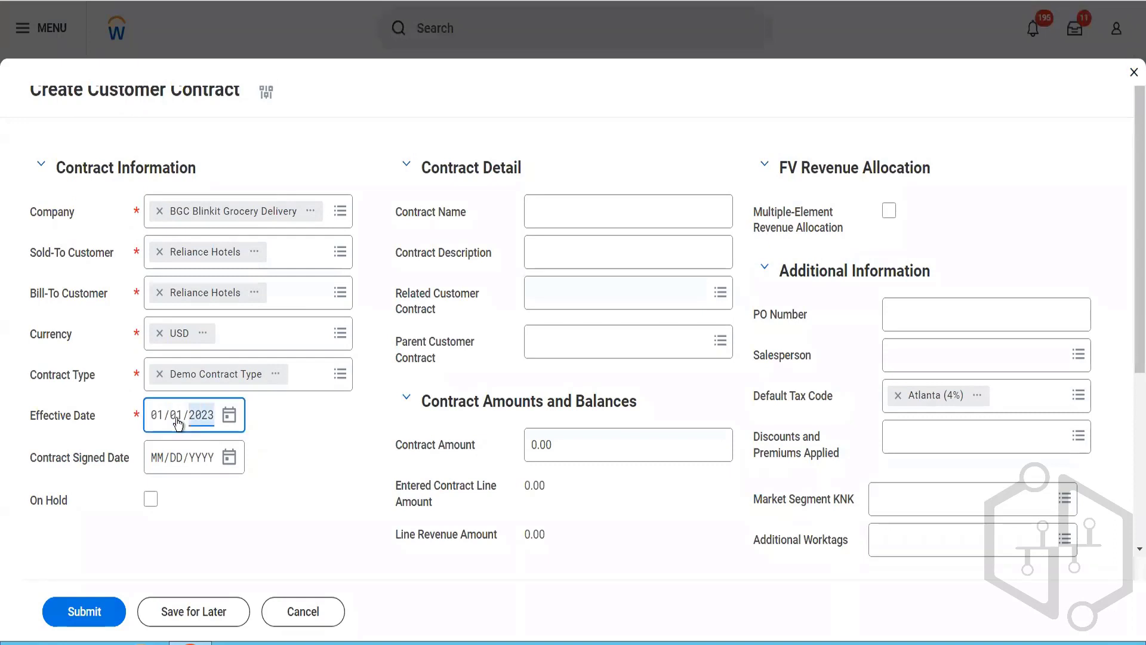
pyautogui.click(158, 465)
pyautogui.write('01/01/')
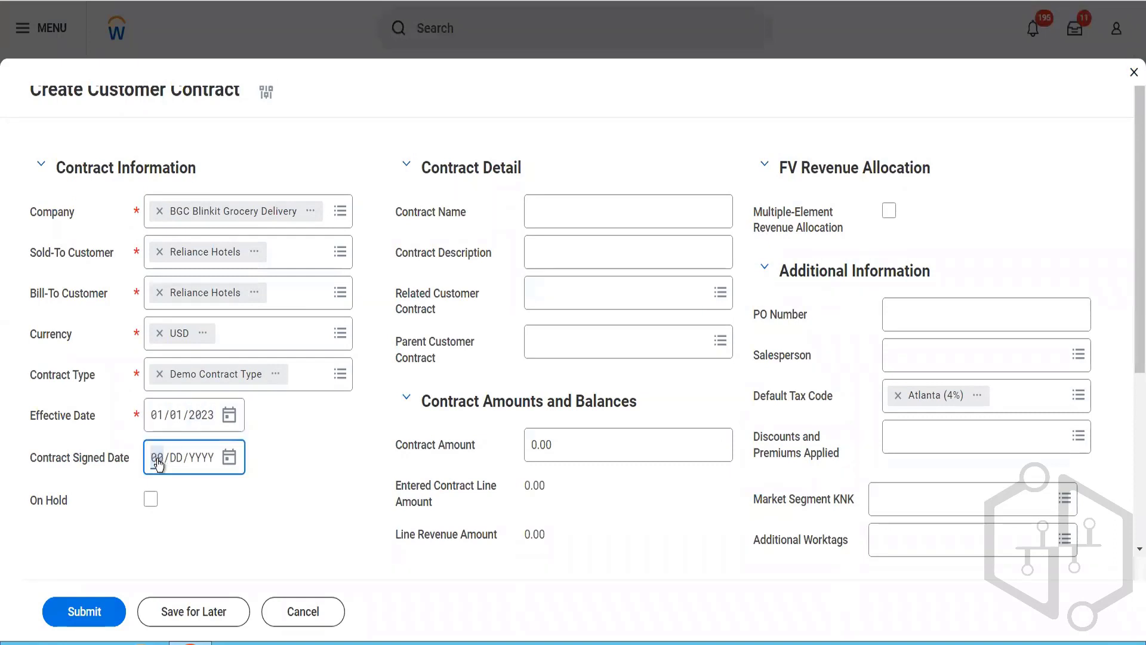
pyautogui.write('2023')
# Step: Name the contract "This is our first contract" and describe it as "To test the contract feature"
pyautogui.click(566, 209)
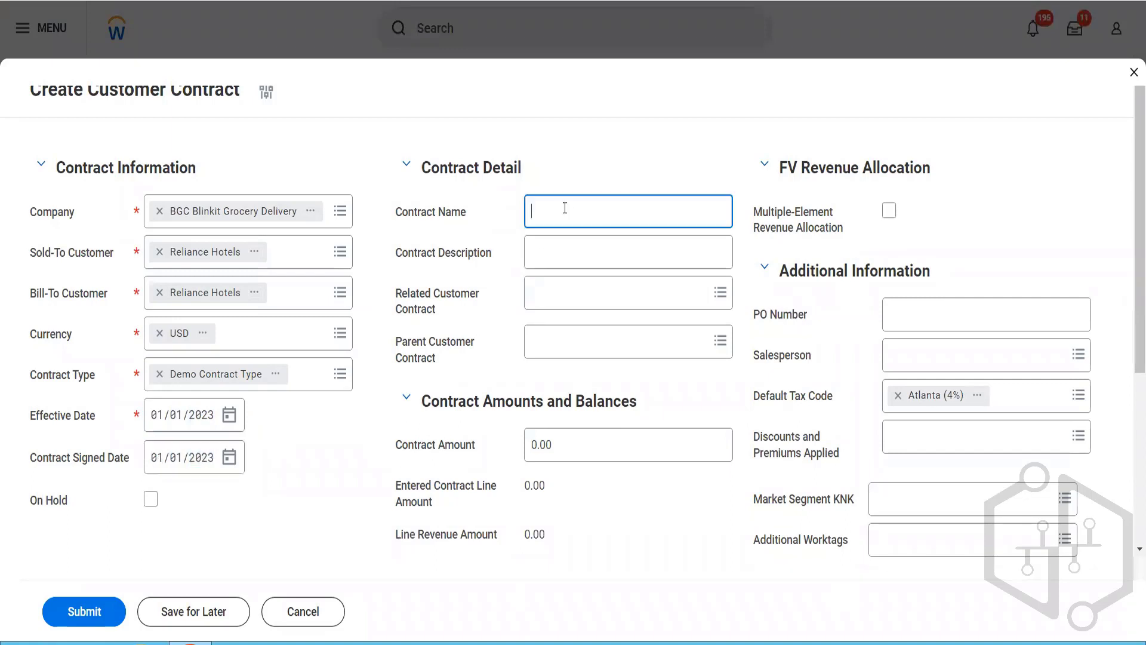
pyautogui.write('Thisnis our firt')
pyautogui.press('BackSpace')
pyautogui.press('BackSpace')
pyautogui.write('st contract')
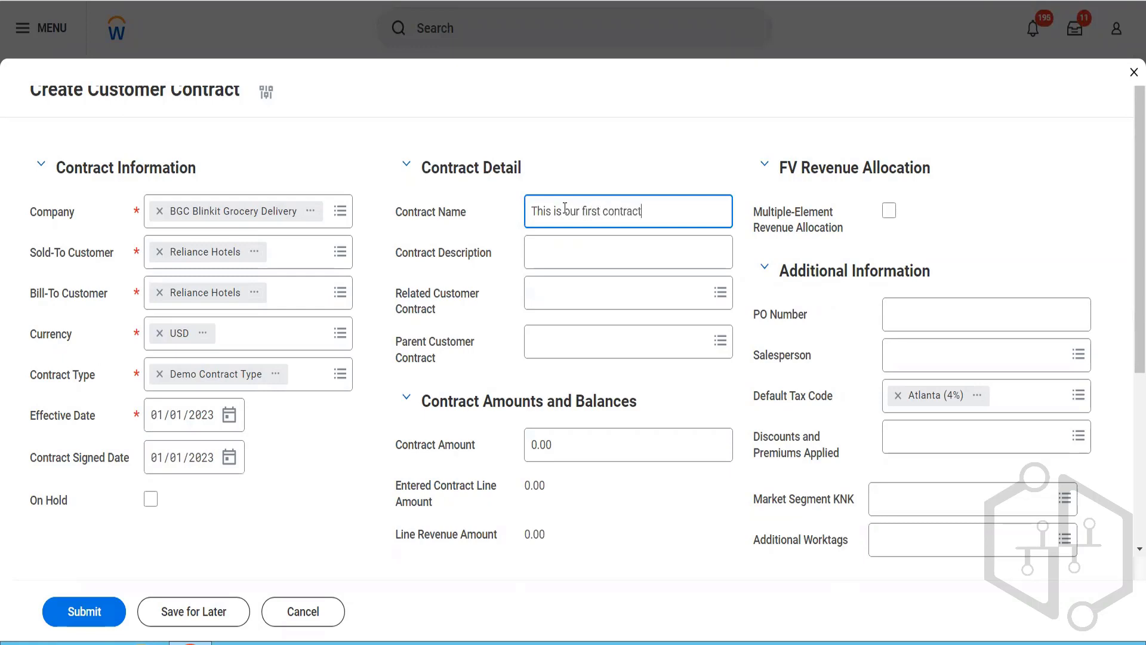
pyautogui.click(586, 259)
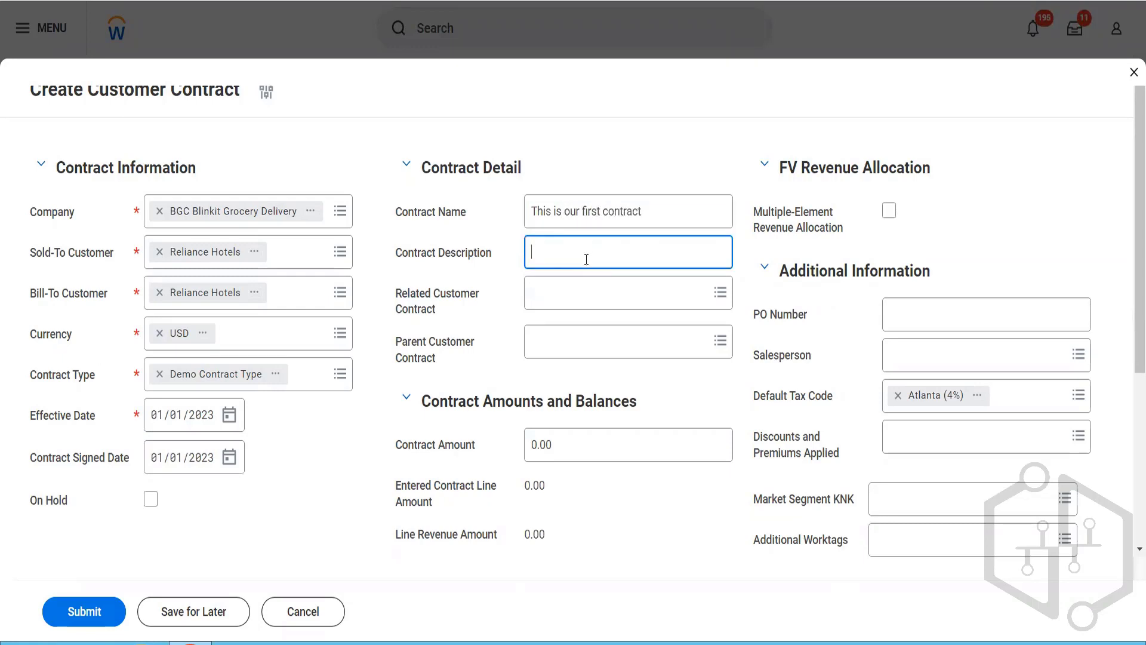
pyautogui.write('To test the contract feature')
# Step: Enter the PO number and assign the salesperson in the contract's additional information
pyautogui.click(897, 314)
pyautogui.write('546132')
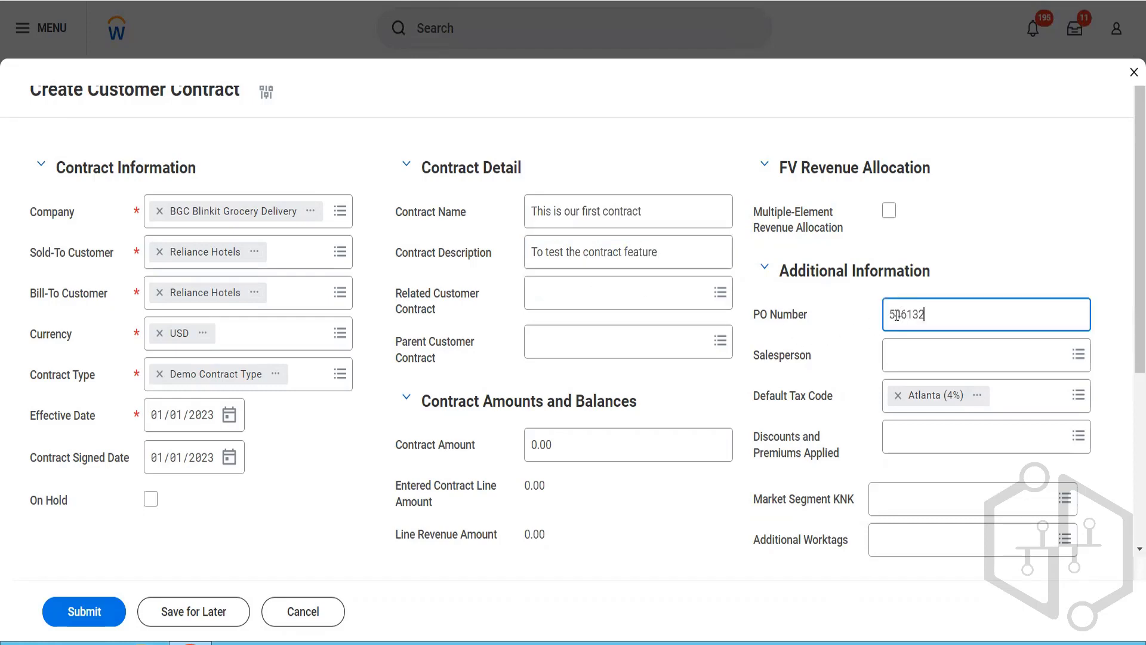
pyautogui.click(908, 358)
pyautogui.write('tetr se')
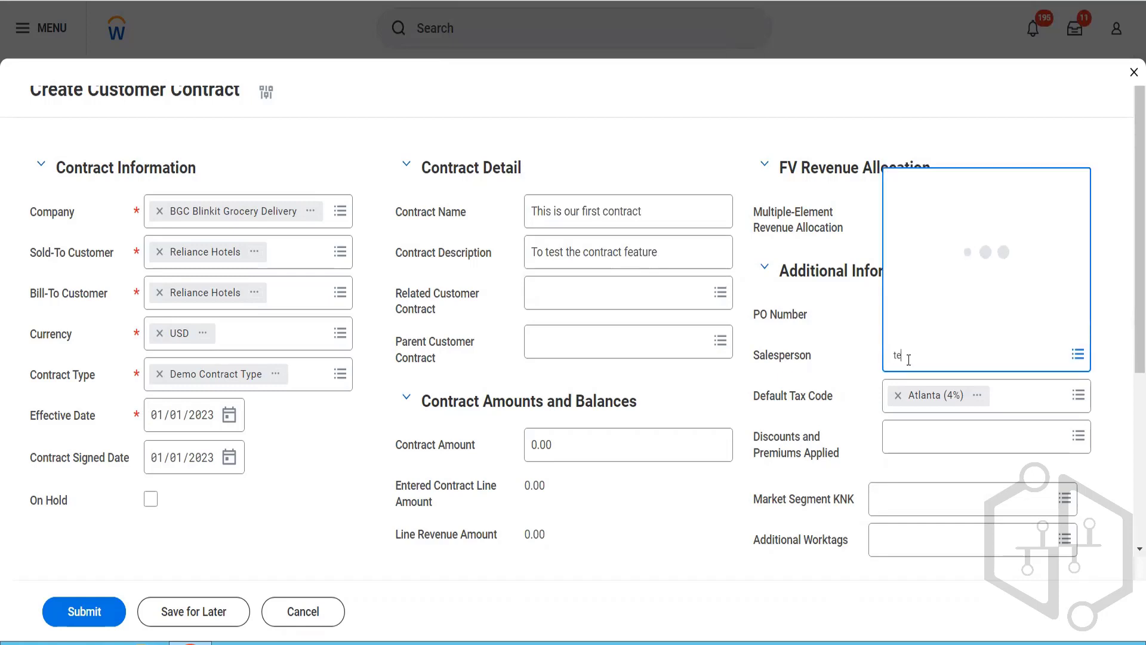
pyautogui.press('BackSpace')
pyautogui.press('BackSpace')
pyautogui.press('BackSpace')
pyautogui.press('BackSpace')
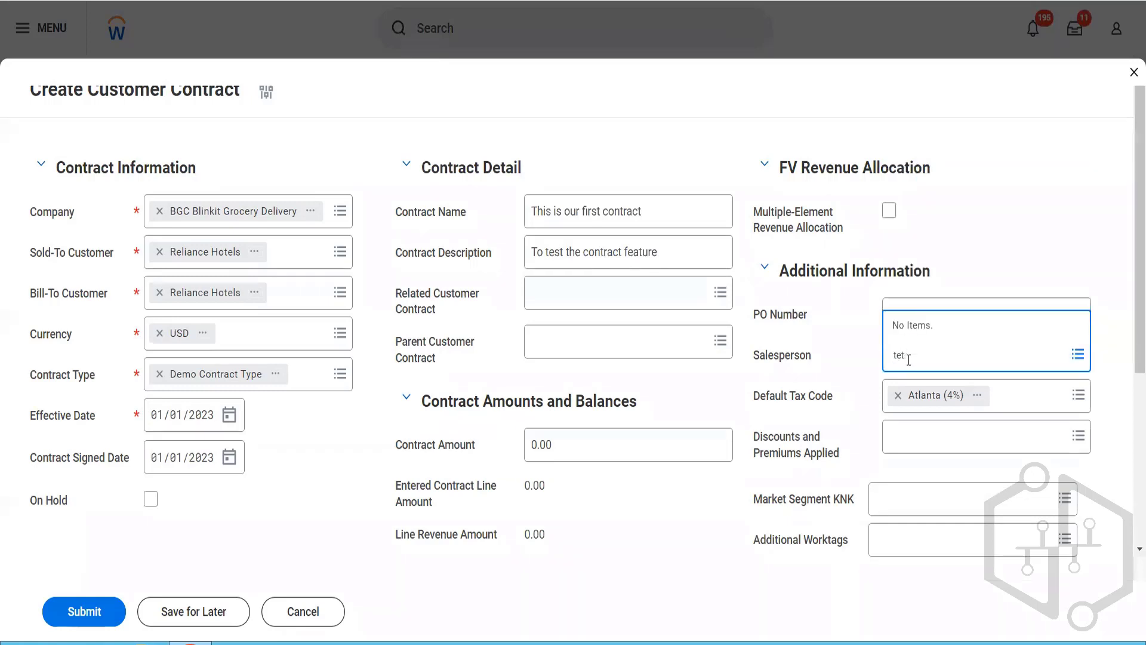
pyautogui.write('r ser')
pyautogui.press('Return')
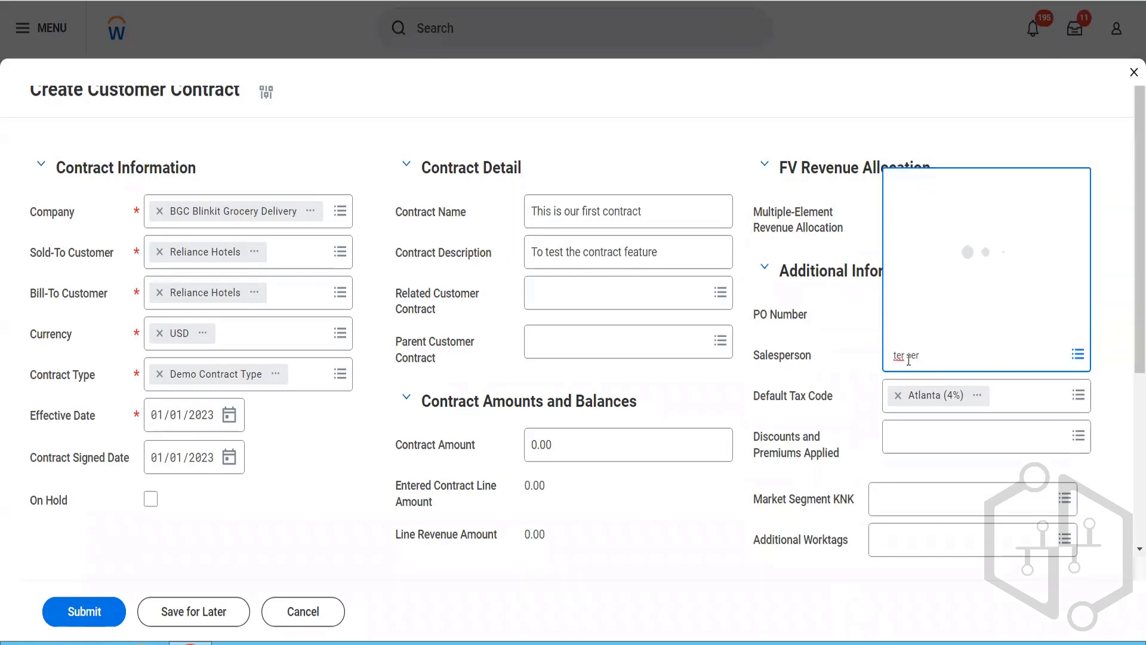
pyautogui.press('Return')
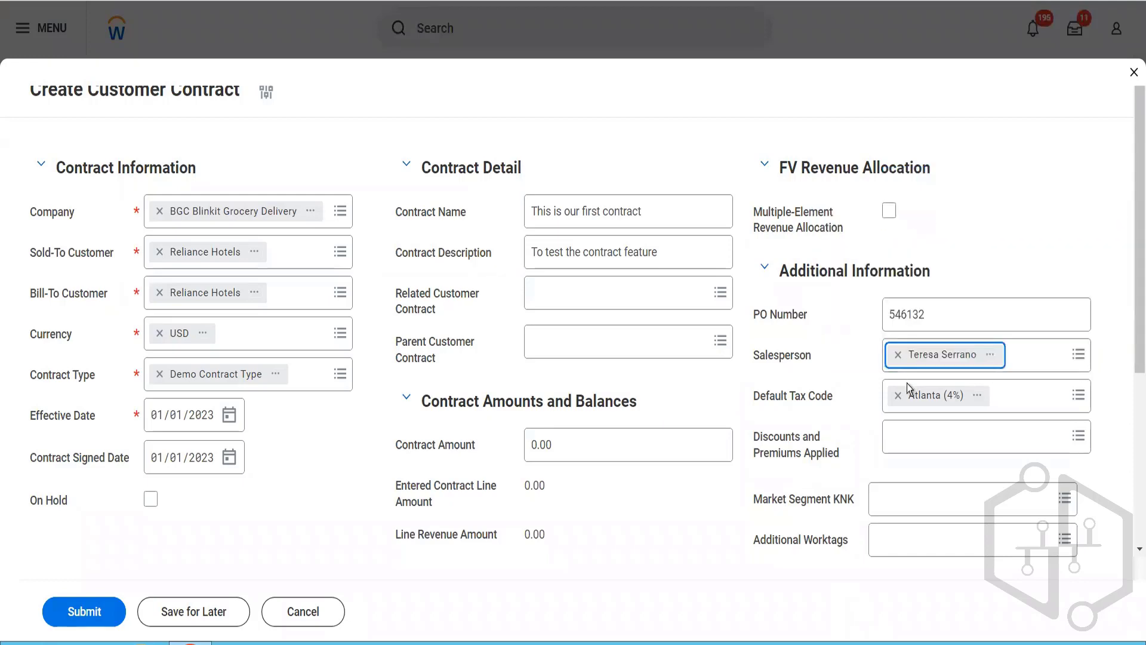
# Step: Remove the default tax code Atlanta (4%) and set the contract amount to 12,000
pyautogui.click(902, 410)
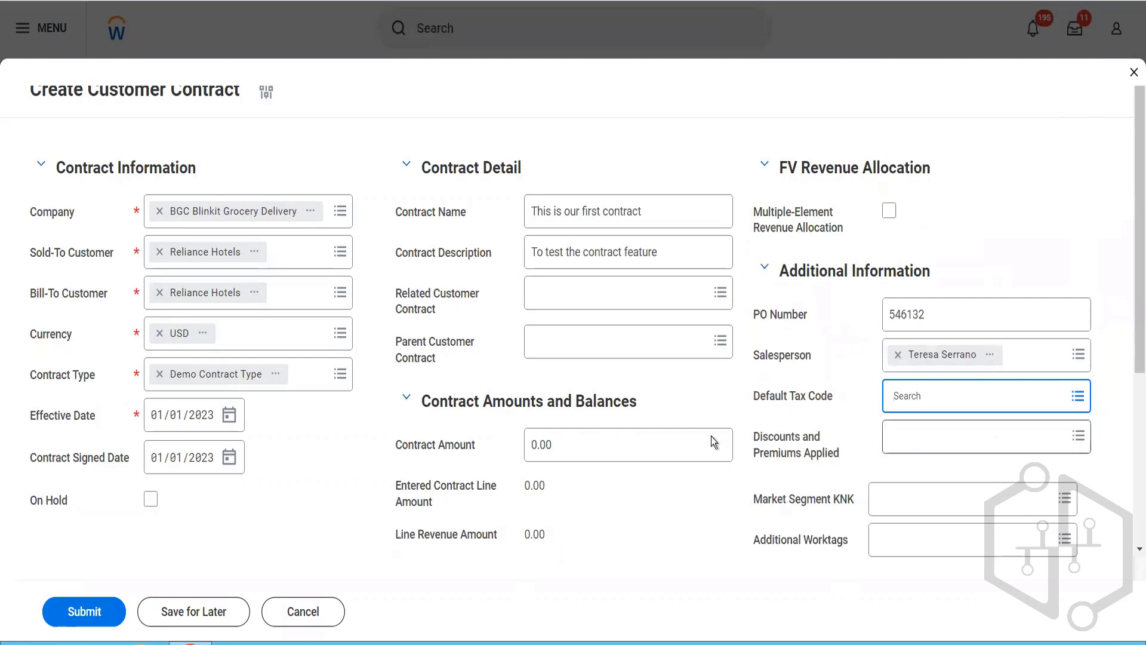
pyautogui.scroll(-2, 694, 436)
pyautogui.click(559, 318)
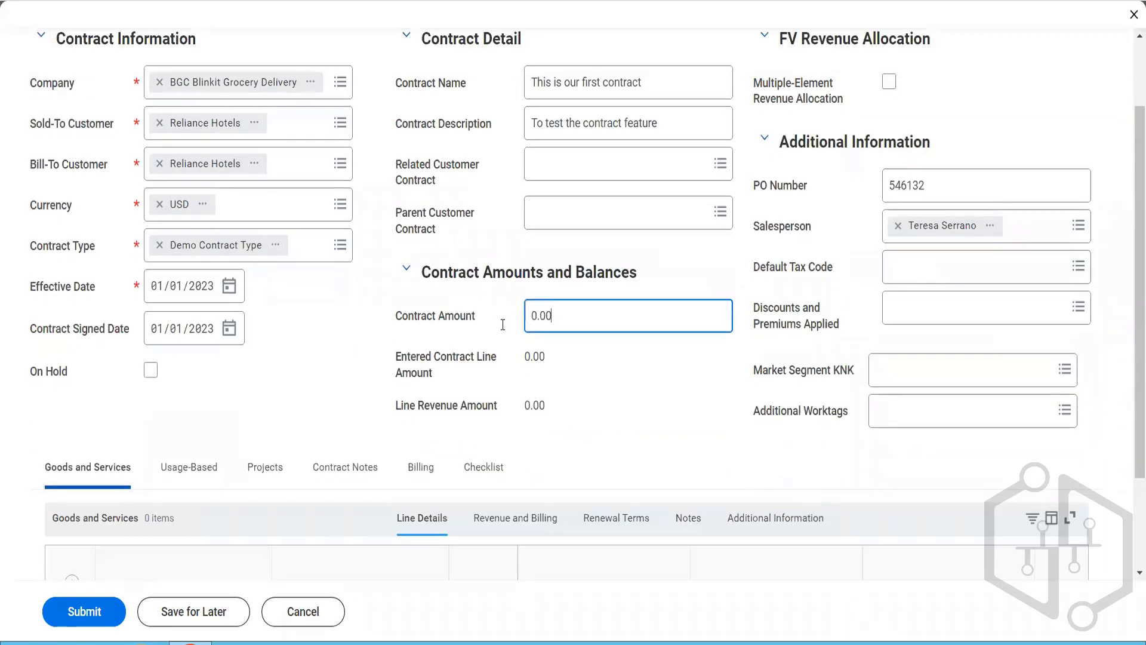
pyautogui.write('12000')
pyautogui.press('Tab')
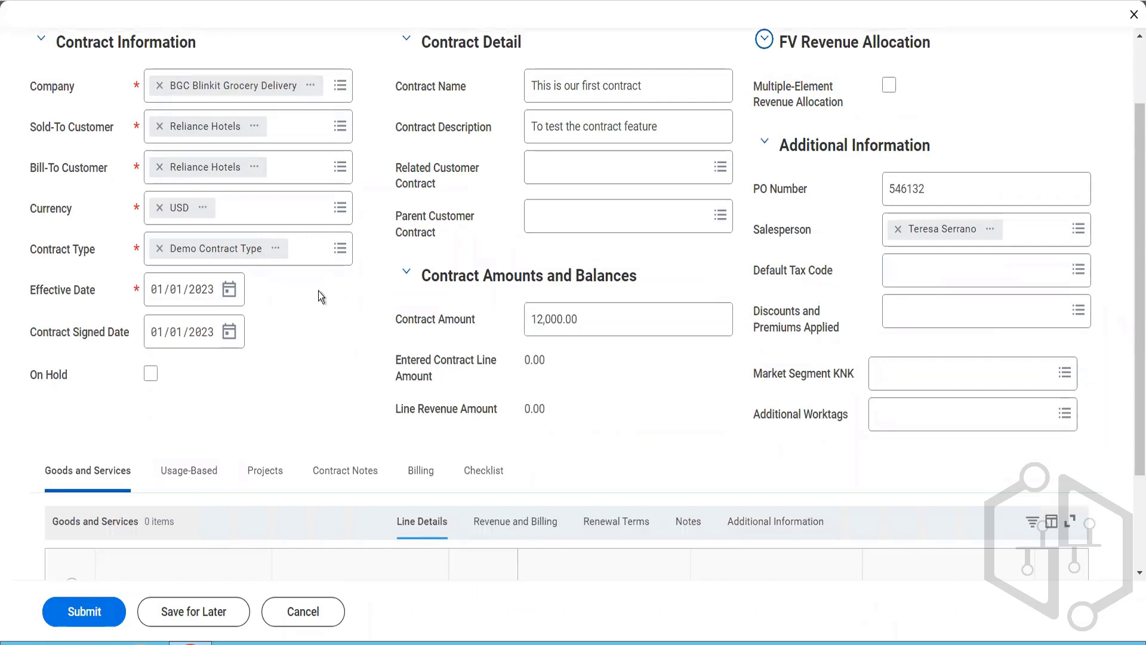
# Step: Add a Goods and Services line for the sales item Pack of Biscuits with line type Fixed Amount
pyautogui.scroll(-2, 317, 291)
pyautogui.click(71, 453)
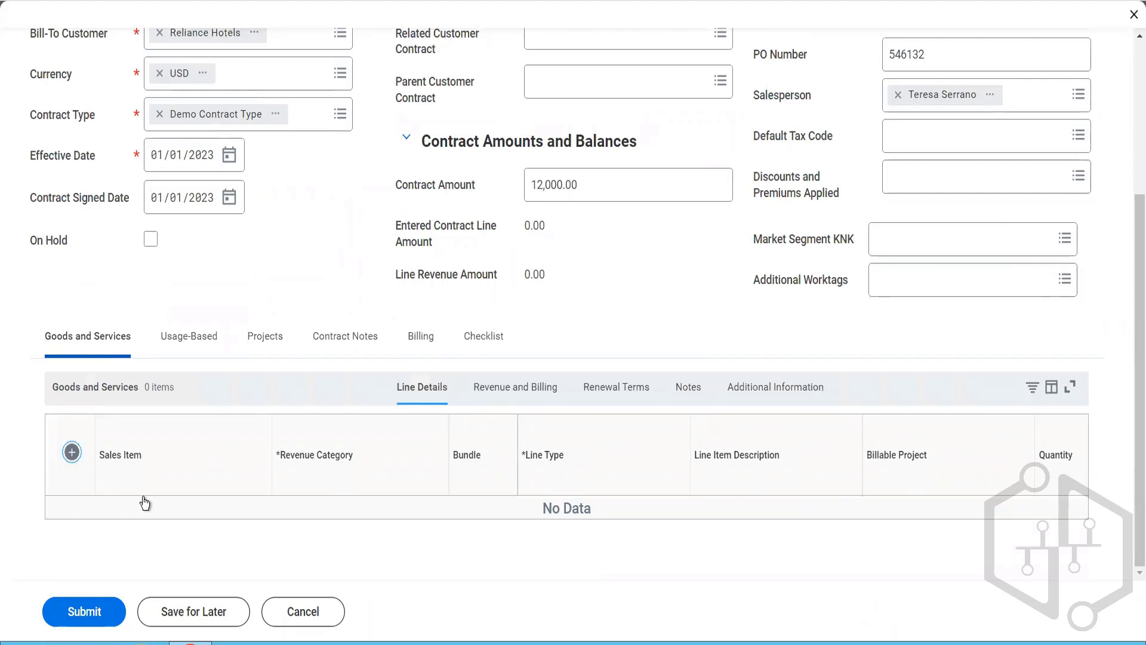
pyautogui.click(146, 517)
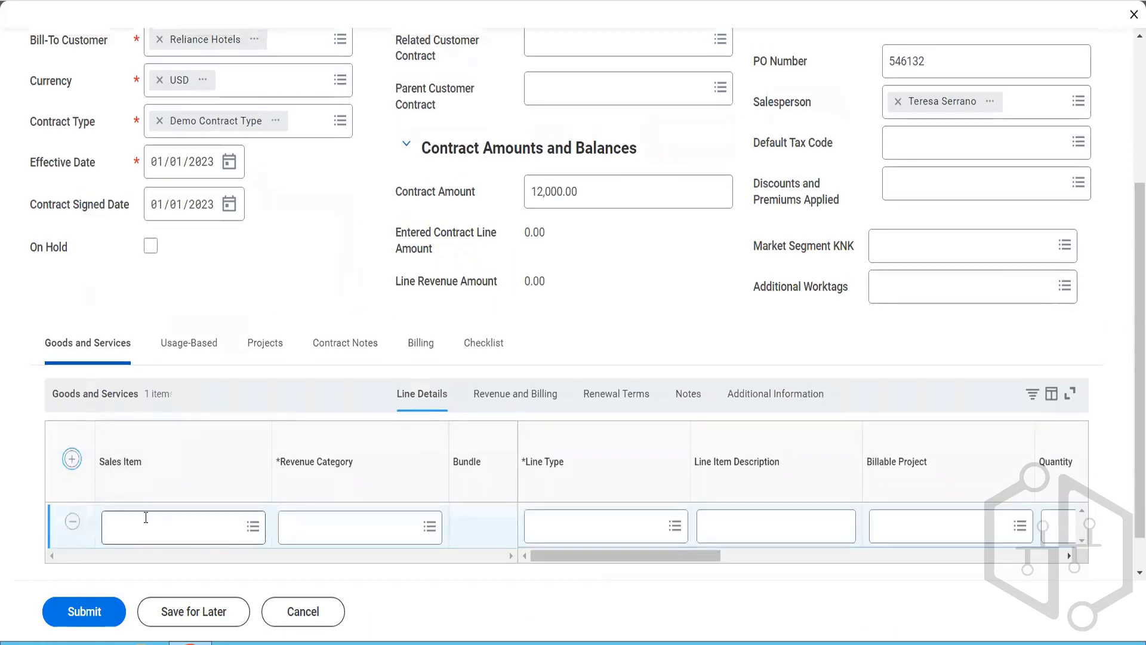
pyautogui.write('nisc')
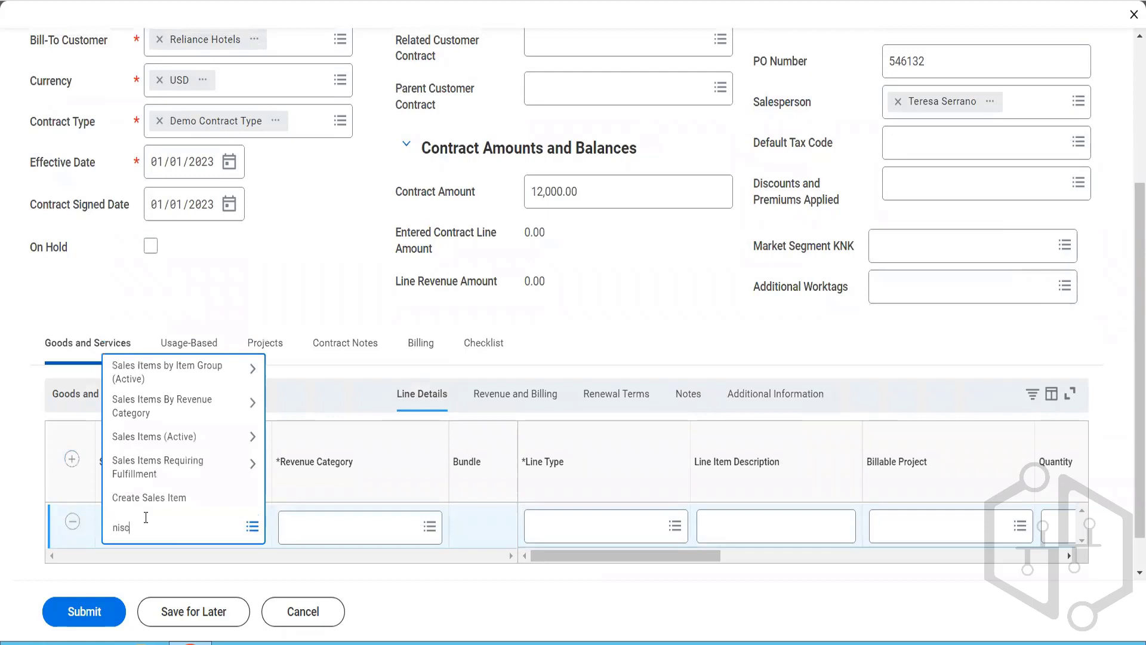
pyautogui.press('BackSpace')
pyautogui.press('BackSpace')
pyautogui.write('biscuit')
pyautogui.press('Return')
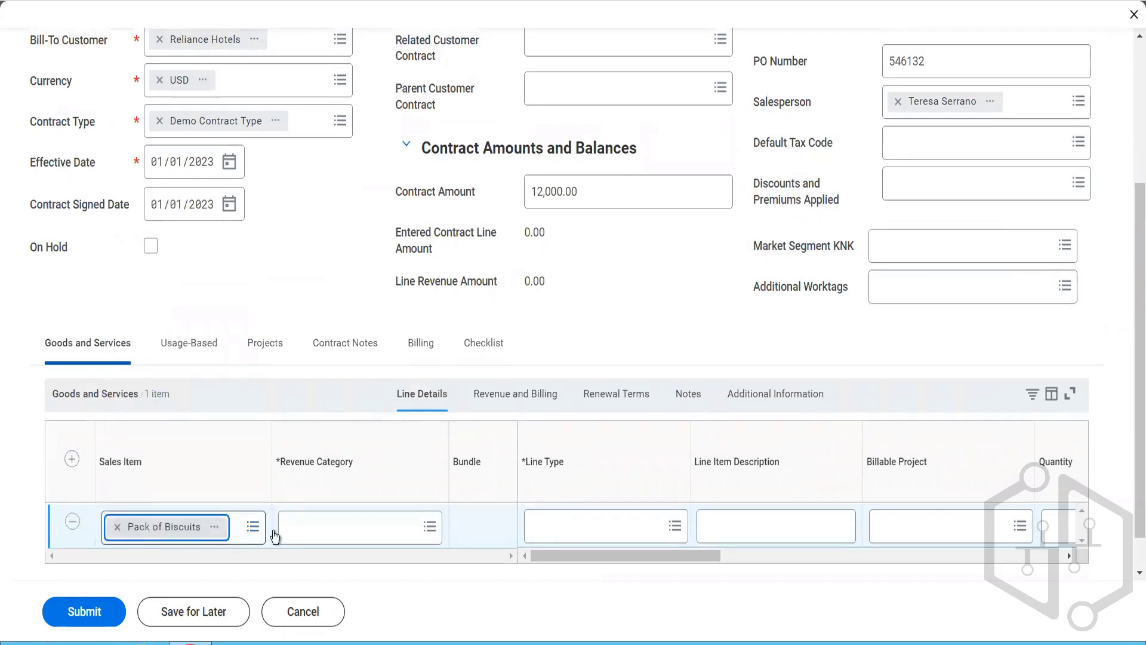
pyautogui.click(571, 526)
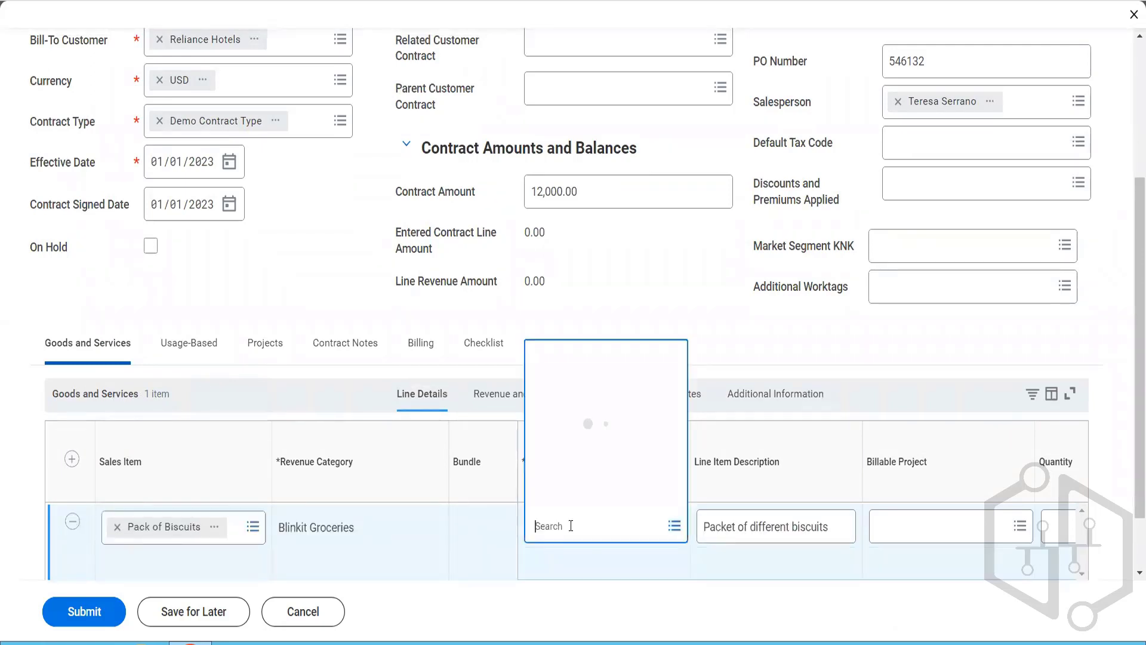
pyautogui.click(585, 318)
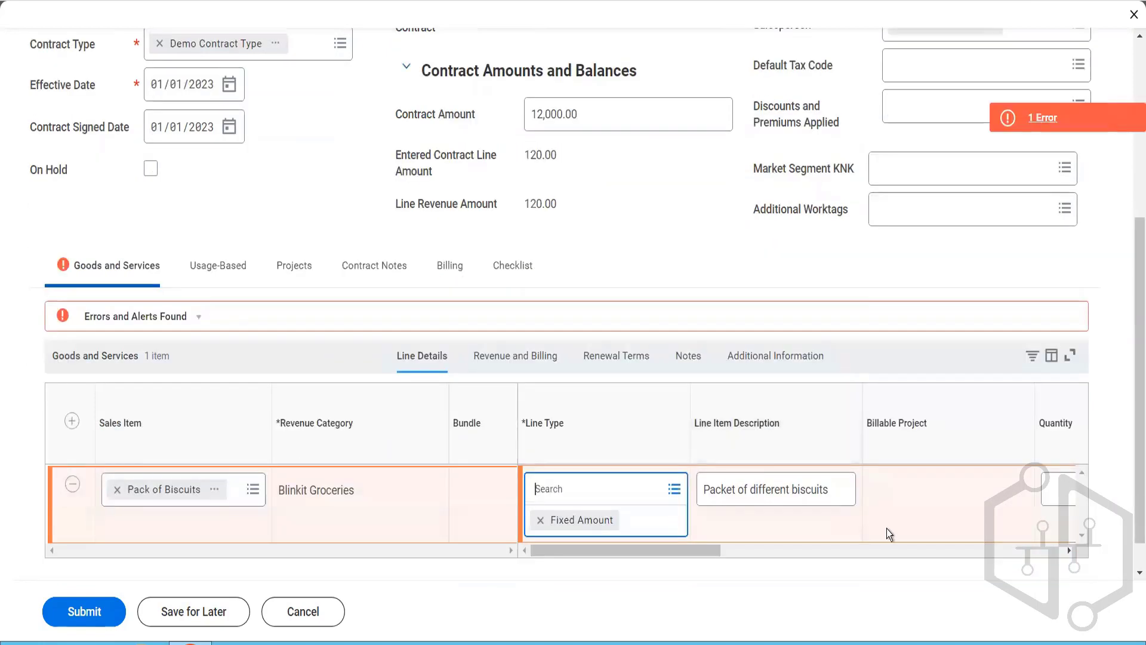
# Step: Check the error on the Pack of Biscuits line, remove its tax code Atlanta (4%), and return to the line details
pyautogui.click(1024, 120)
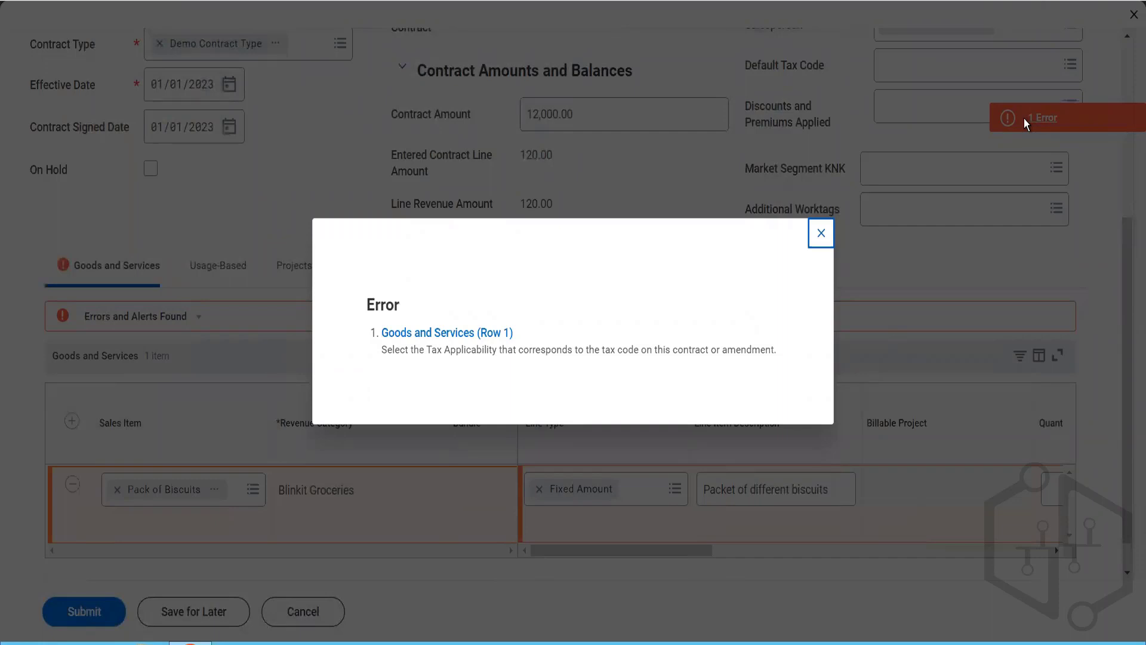
pyautogui.click(822, 234)
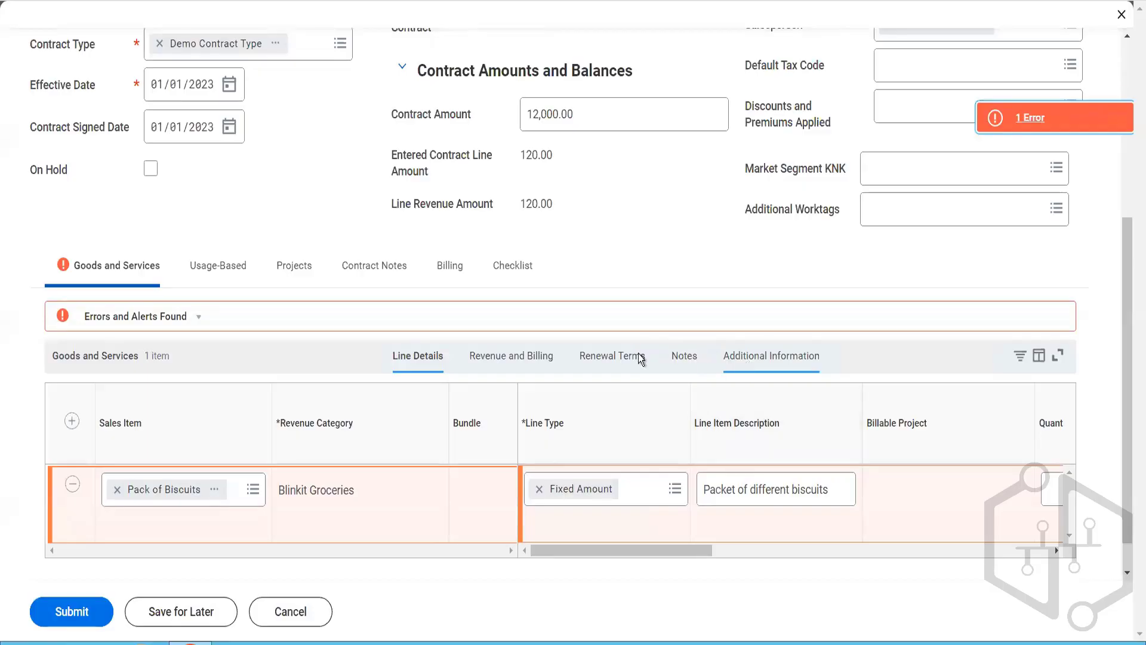
pyautogui.click(758, 355)
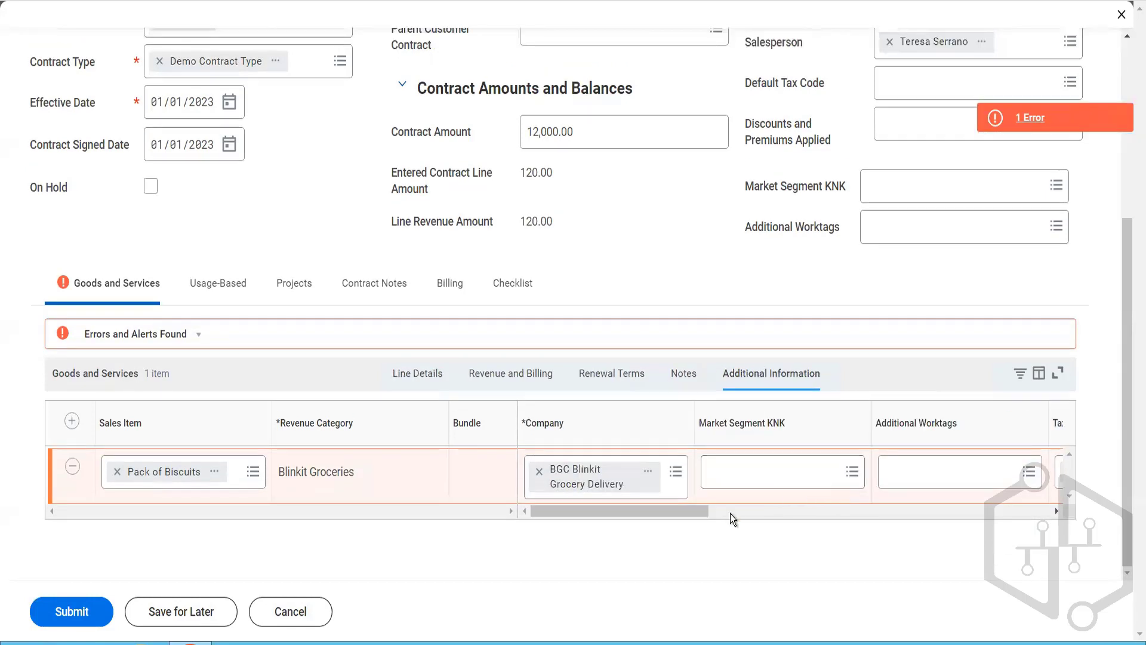
pyautogui.click(748, 513)
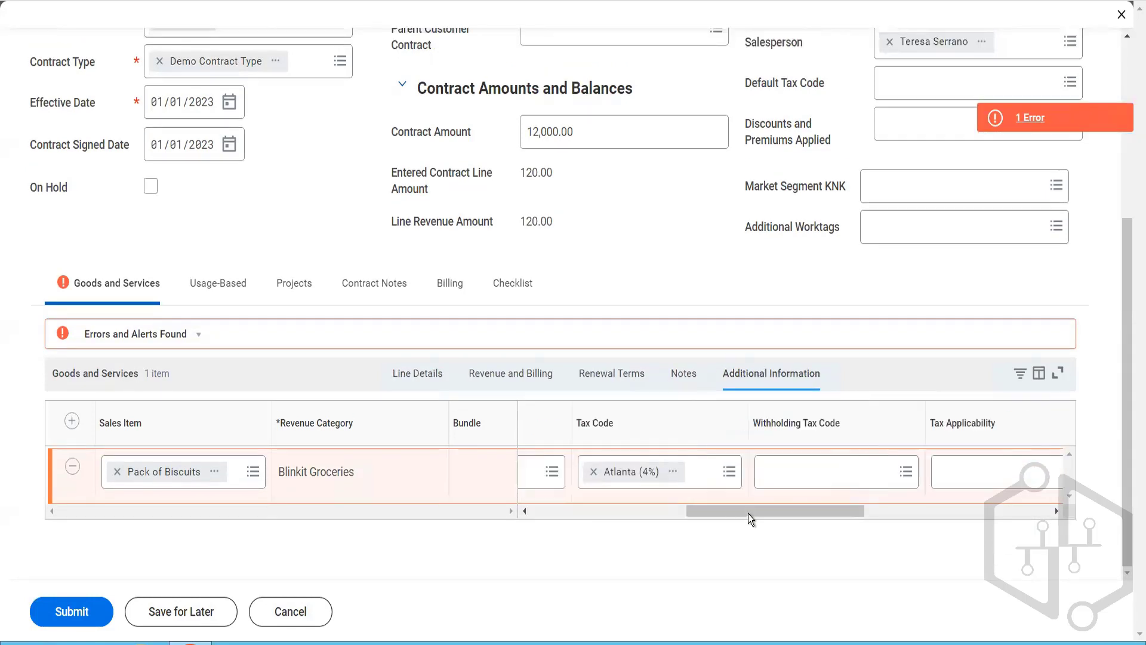
pyautogui.click(961, 476)
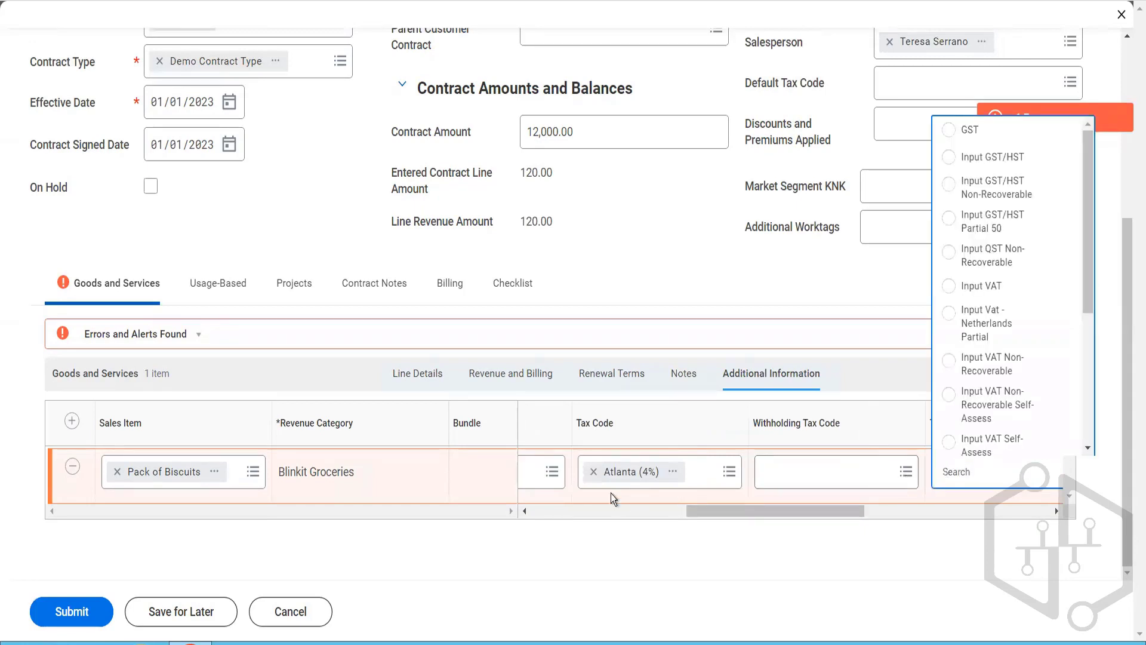
pyautogui.click(594, 473)
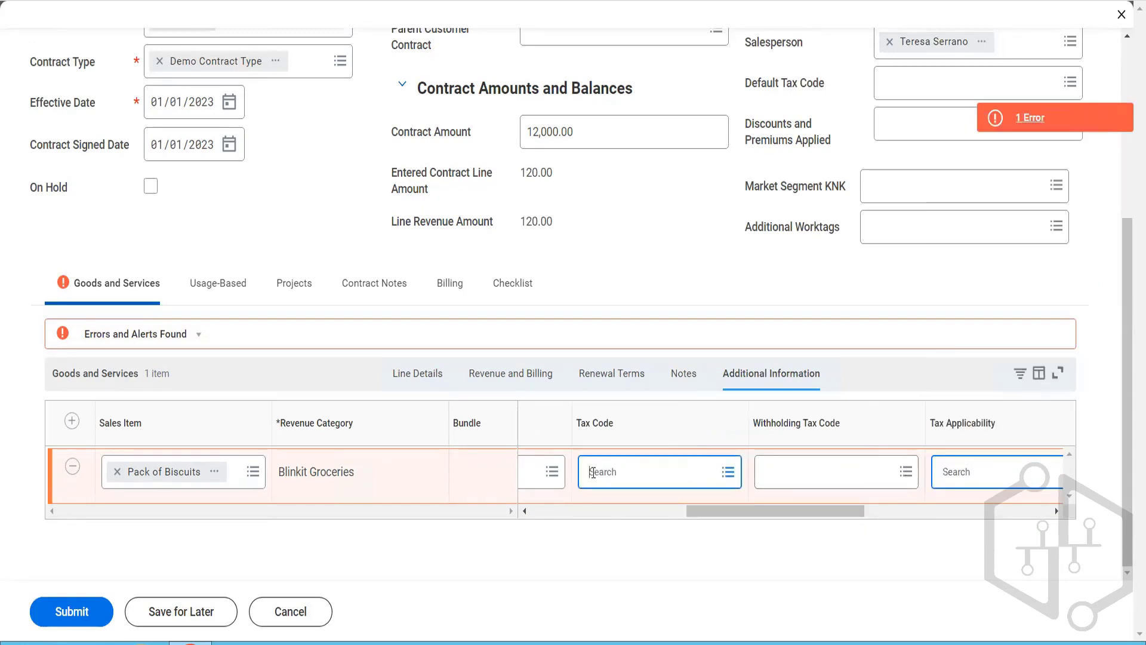
pyautogui.click(404, 378)
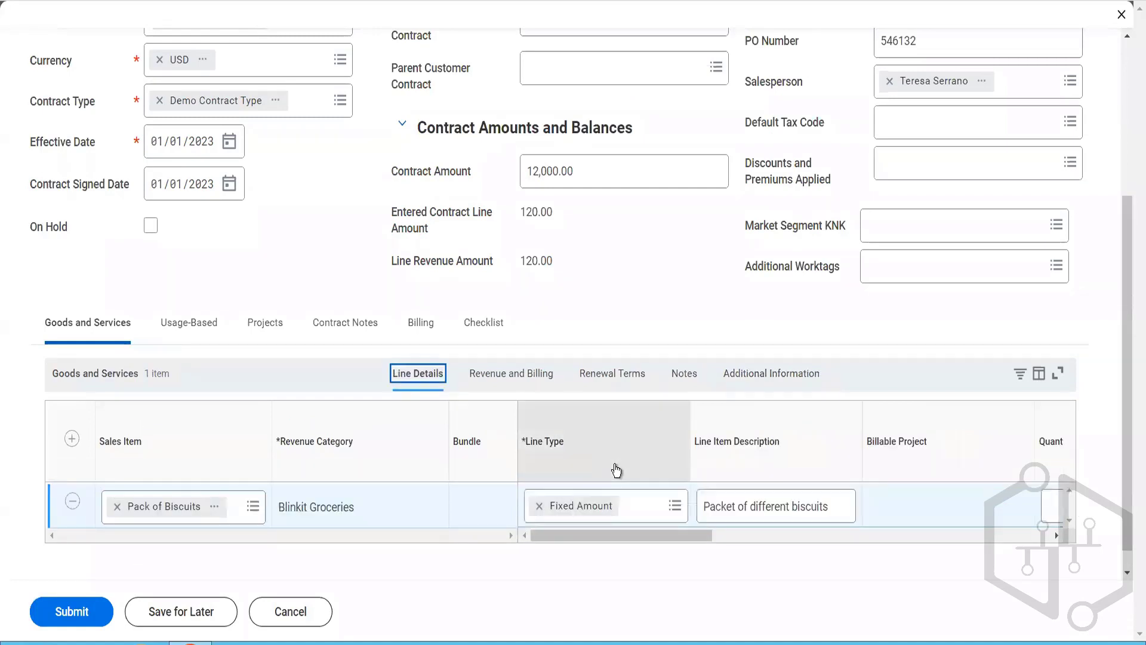
# Step: Set the Pack of Biscuits line's quantity to 12 and its unit price to 1,000
pyautogui.moveTo(696, 533); pyautogui.dragTo(797, 539)
pyautogui.click(783, 511)
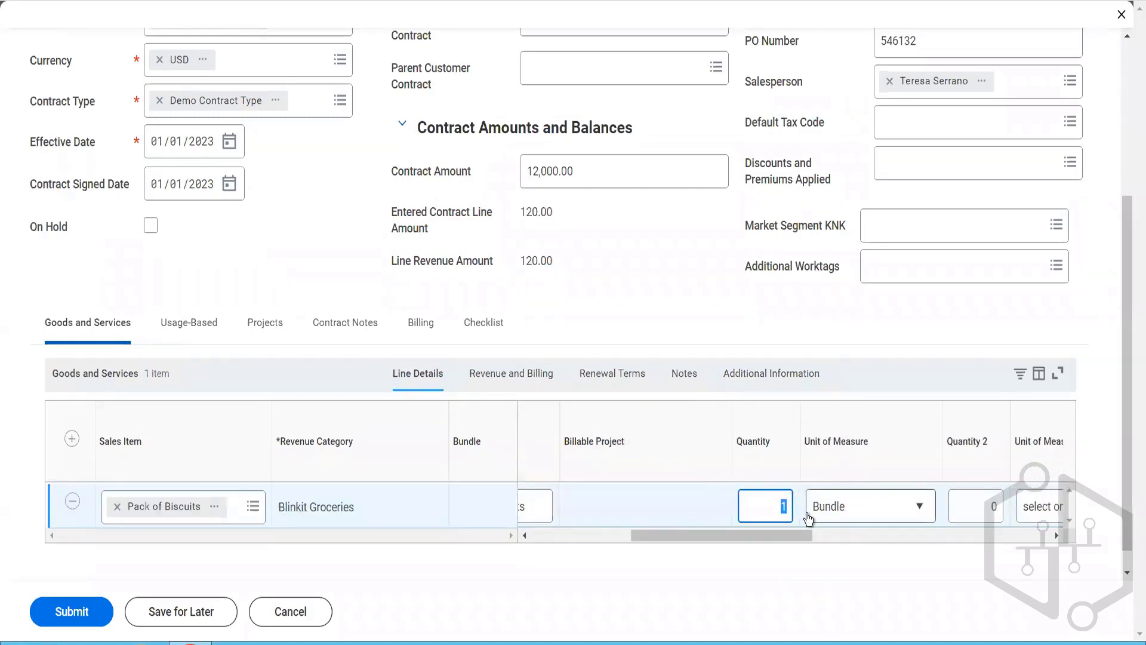
pyautogui.write('12')
pyautogui.press('Tab')
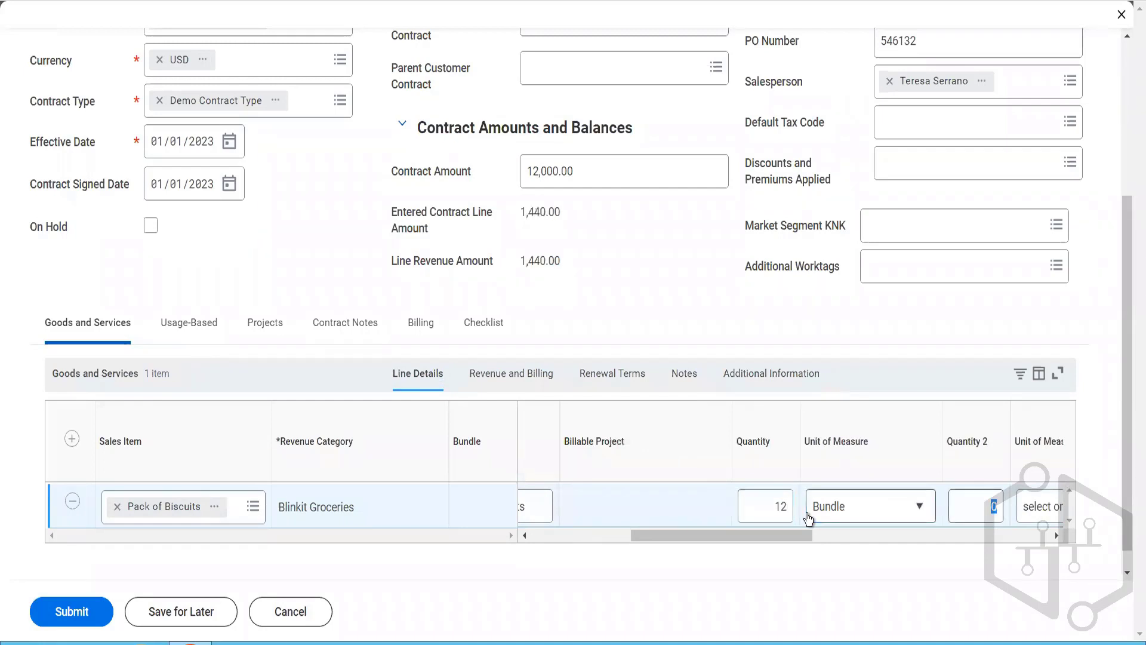
pyautogui.press('Tab')
pyautogui.press('Tab')
pyautogui.press('Tab')
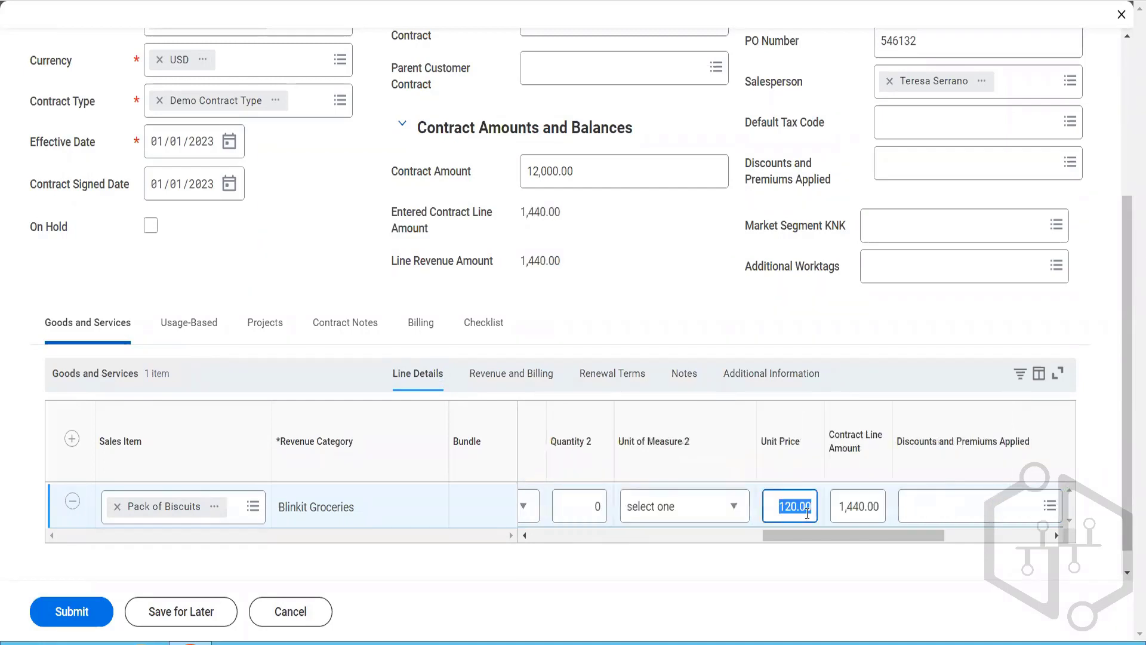
pyautogui.write('1000')
pyautogui.press('Tab')
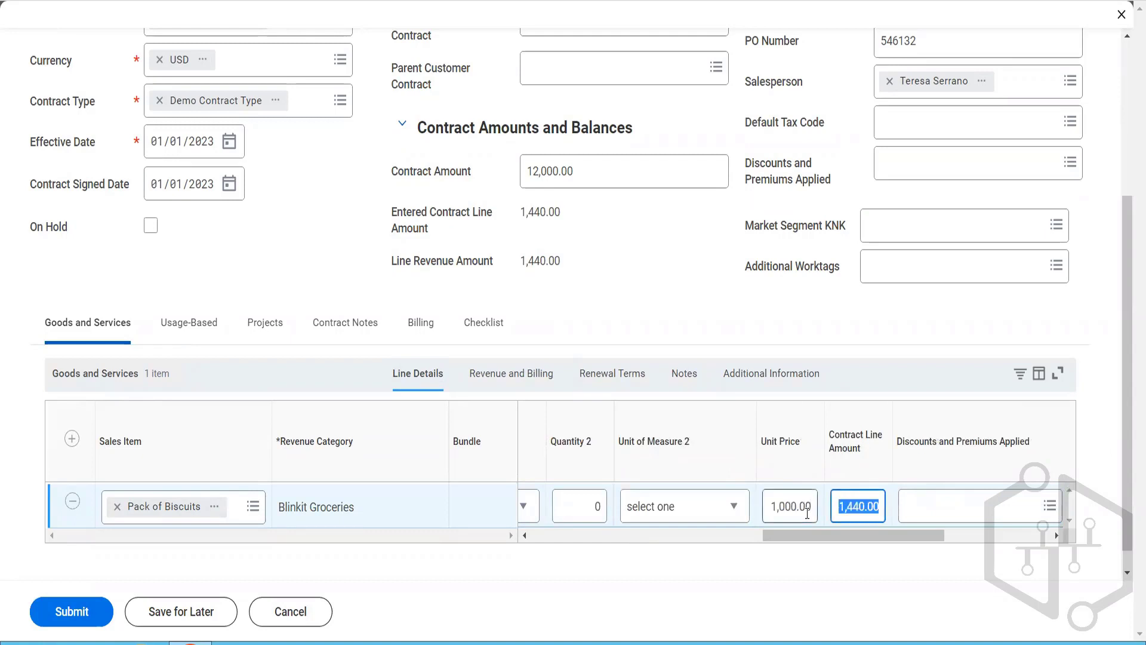
pyautogui.moveTo(927, 536); pyautogui.dragTo(976, 539)
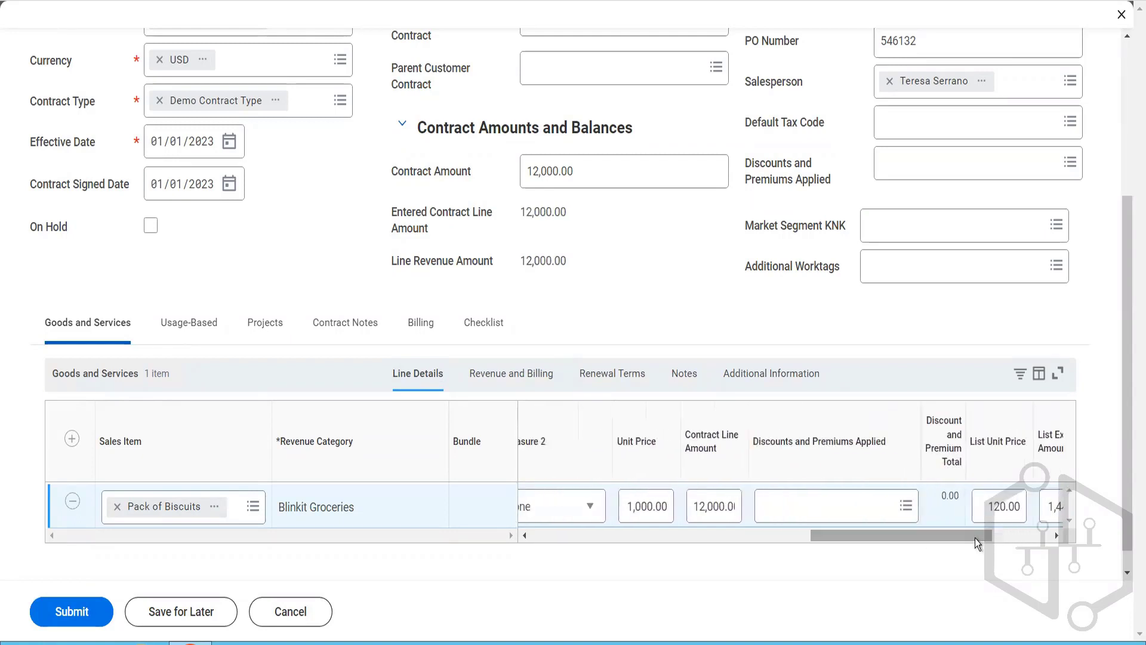
# Step: Set the Pack of Biscuits line's revenue period from 01/01/2023 to 12/31/2023
pyautogui.click(537, 373)
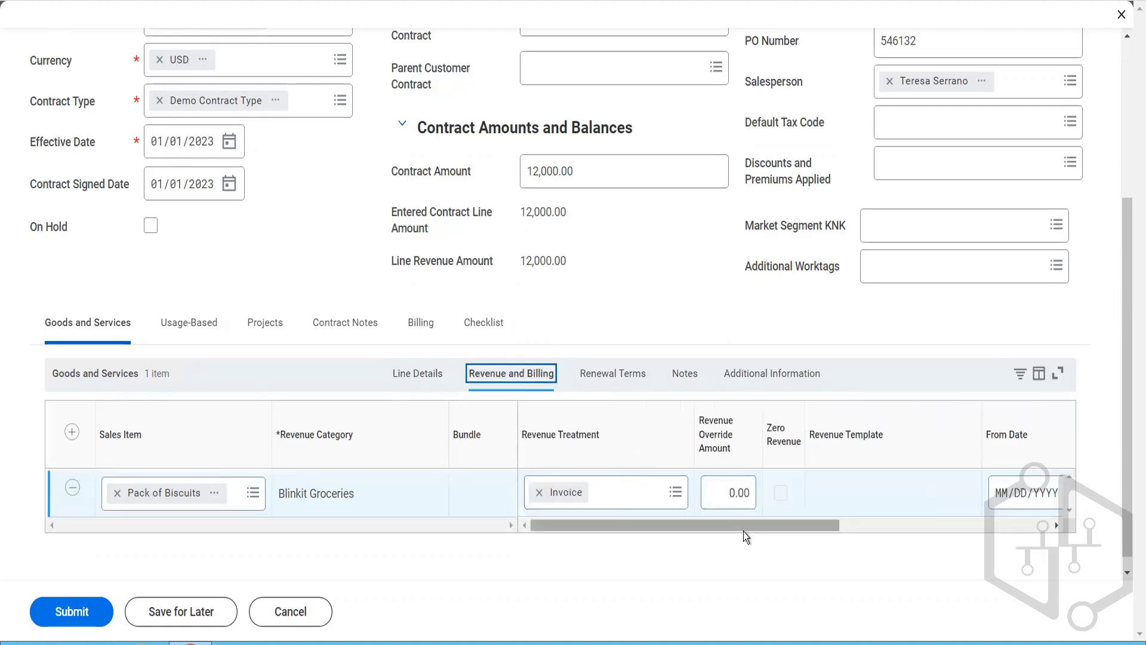
pyautogui.moveTo(743, 531); pyautogui.dragTo(873, 545)
pyautogui.click(777, 507)
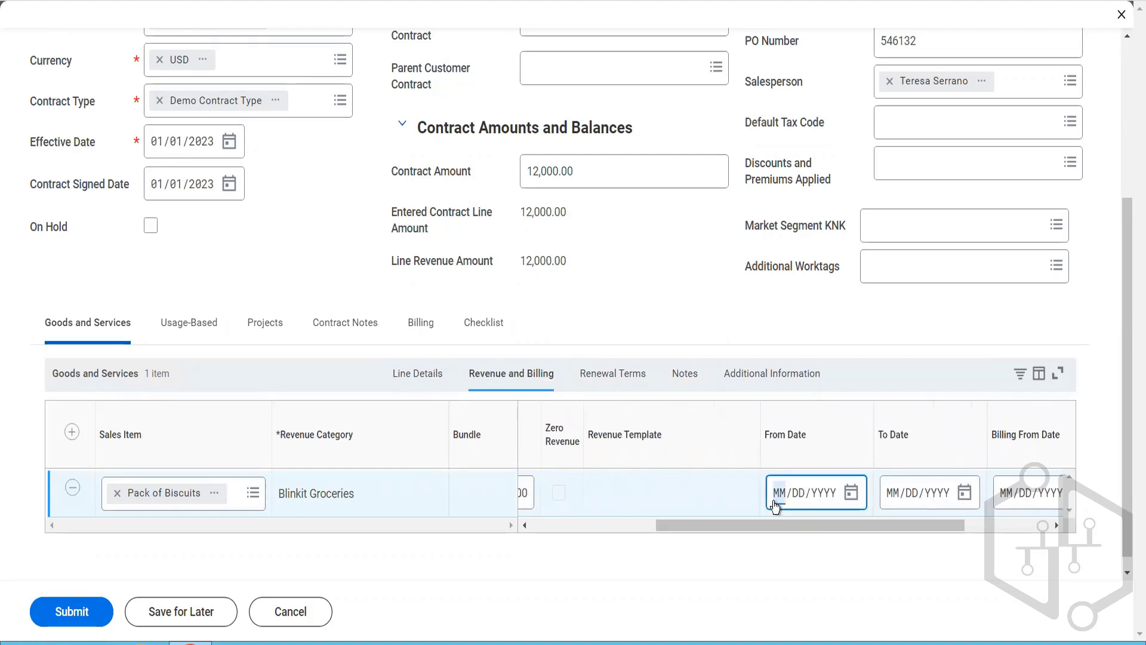
pyautogui.write('01/01/2023')
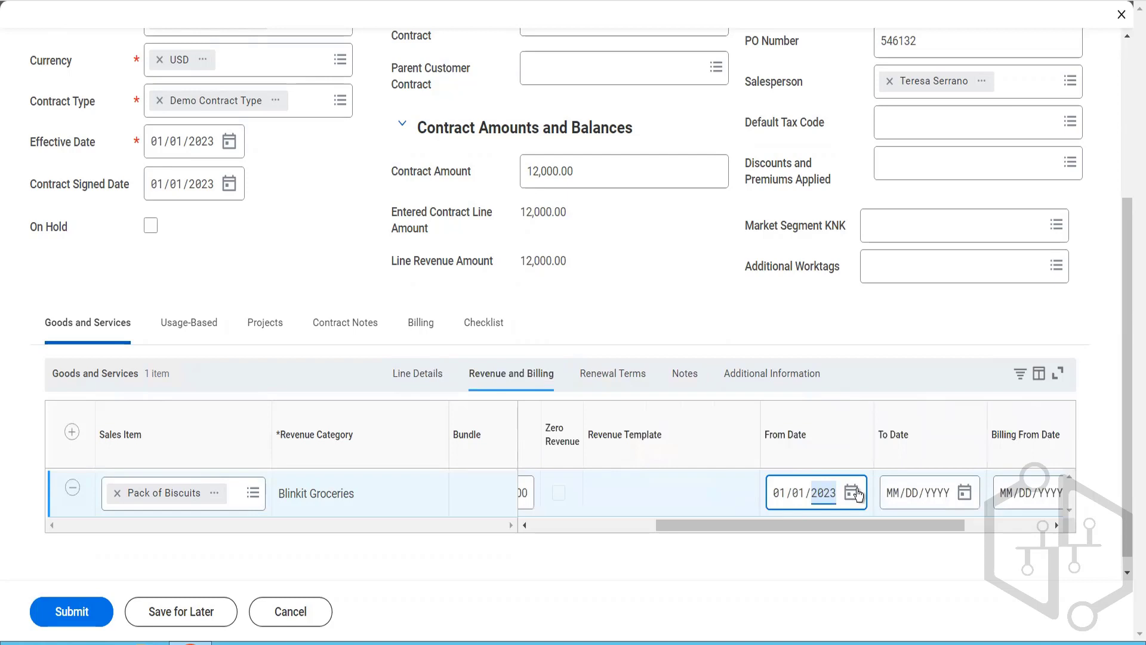
pyautogui.click(896, 496)
pyautogui.write('12/')
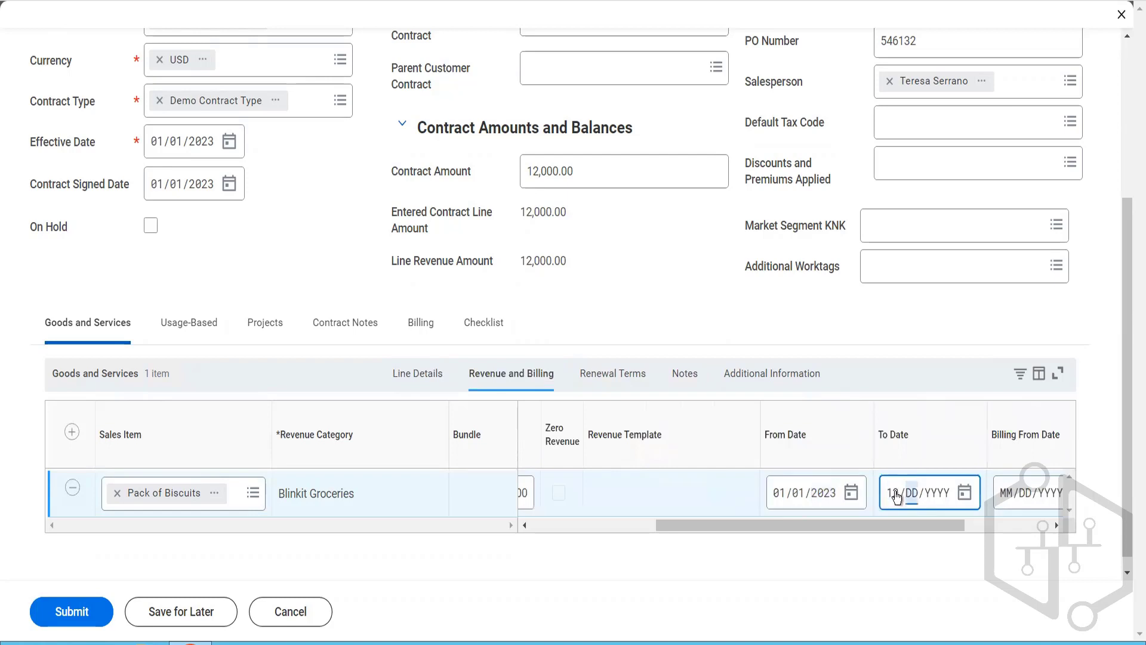
pyautogui.write('31/2023')
# Step: Set the line's billing from date to 01/01/2023 and billing to date to 12/31/2023
pyautogui.moveTo(962, 524); pyautogui.dragTo(1043, 550)
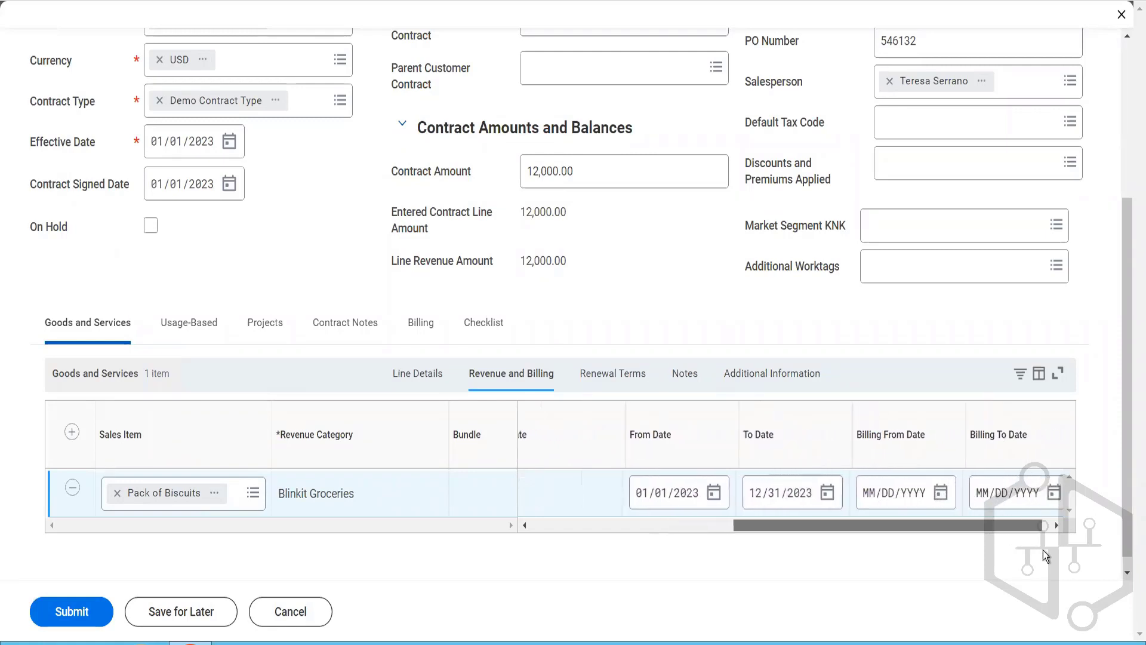
pyautogui.click(862, 500)
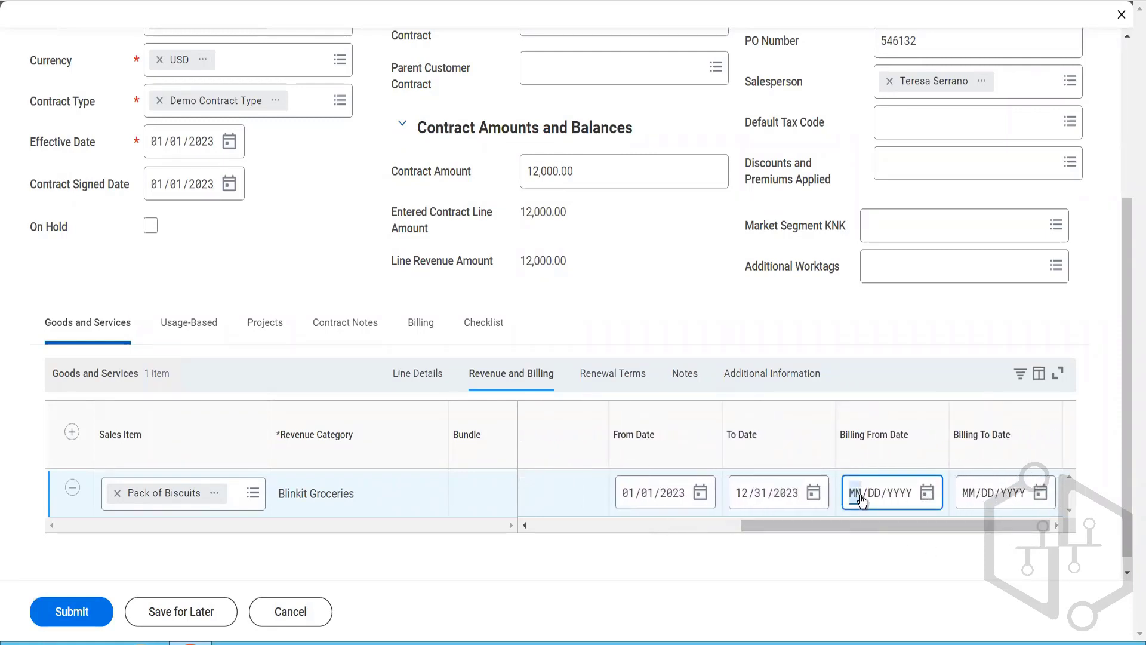
pyautogui.write('01012023')
pyautogui.click(970, 499)
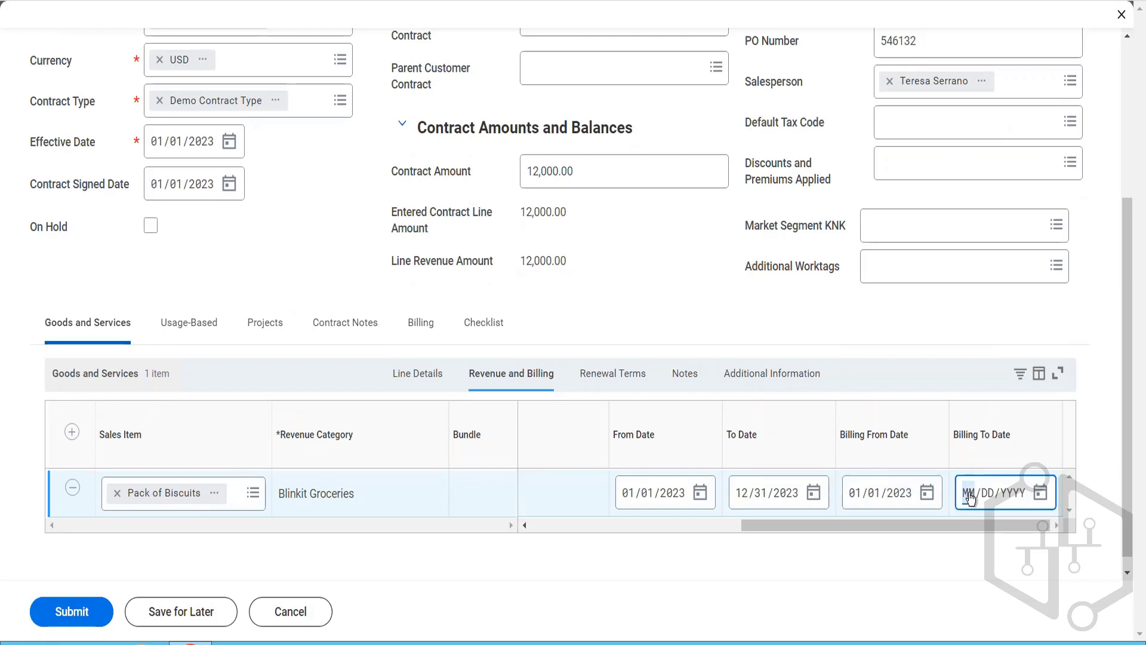
pyautogui.write('12/31/2023')
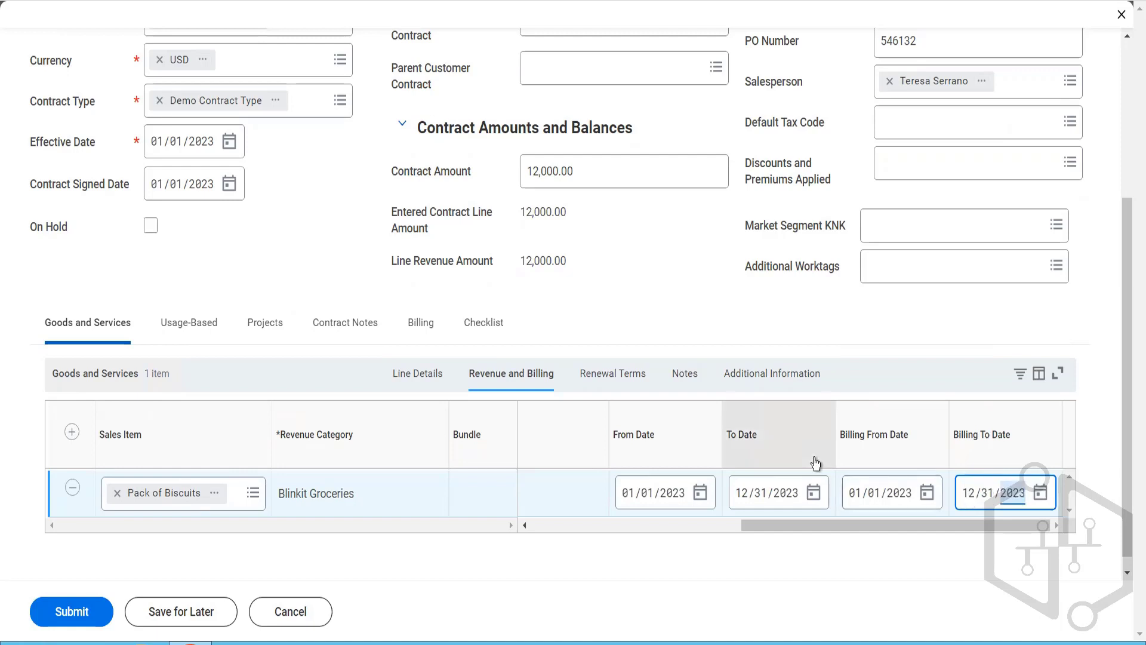
# Step: Make the Pack of Biscuits line renewable, with a renewal period from 01/01/2024 to 12/31/2024
pyautogui.click(612, 374)
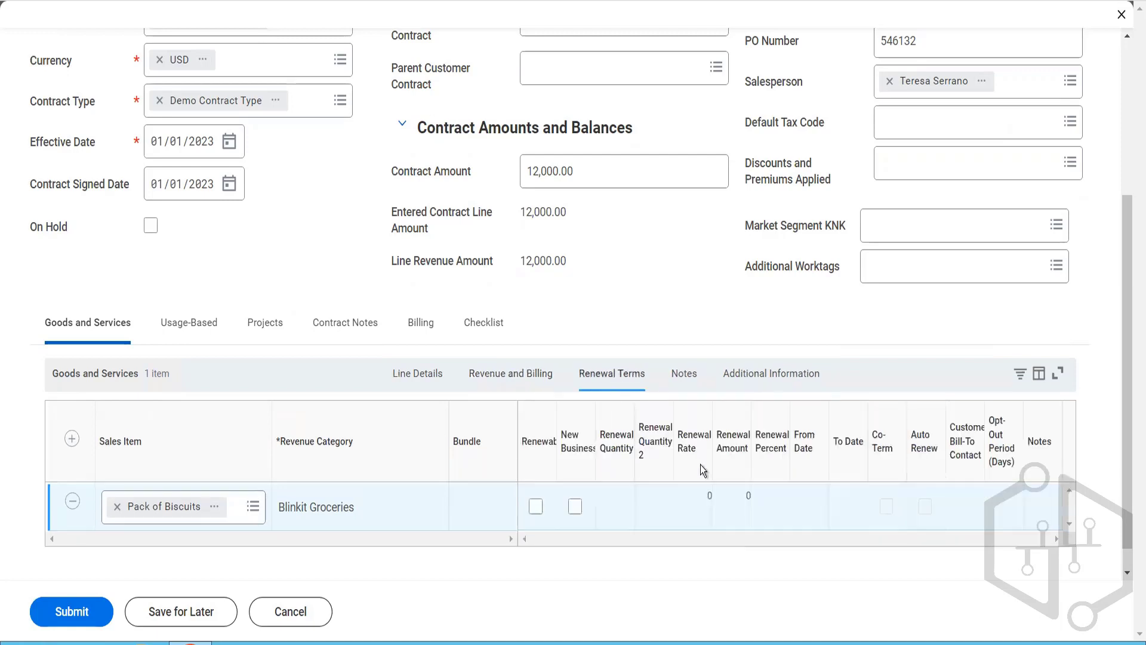
pyautogui.click(536, 482)
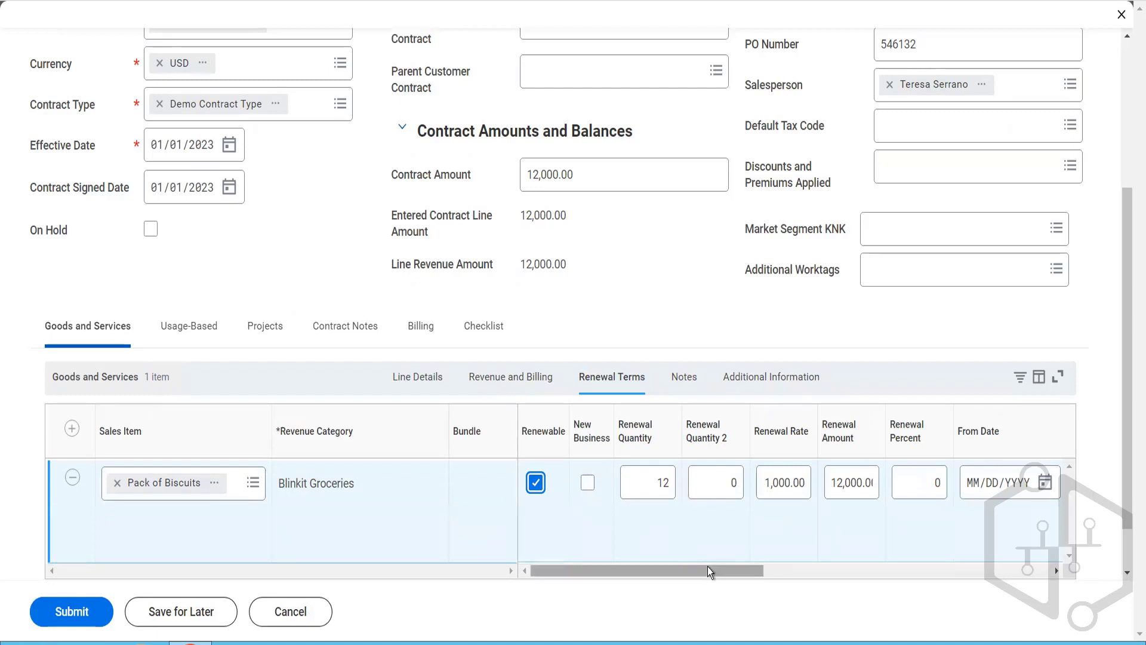
pyautogui.moveTo(723, 571); pyautogui.dragTo(834, 584)
pyautogui.click(682, 496)
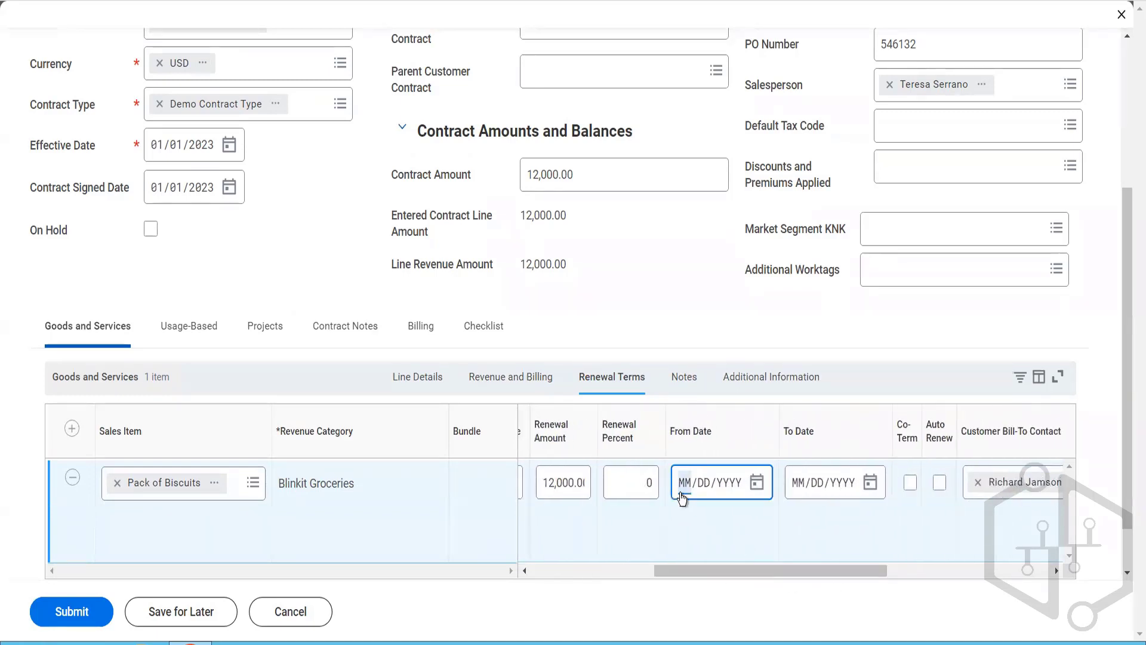
pyautogui.write('01012024')
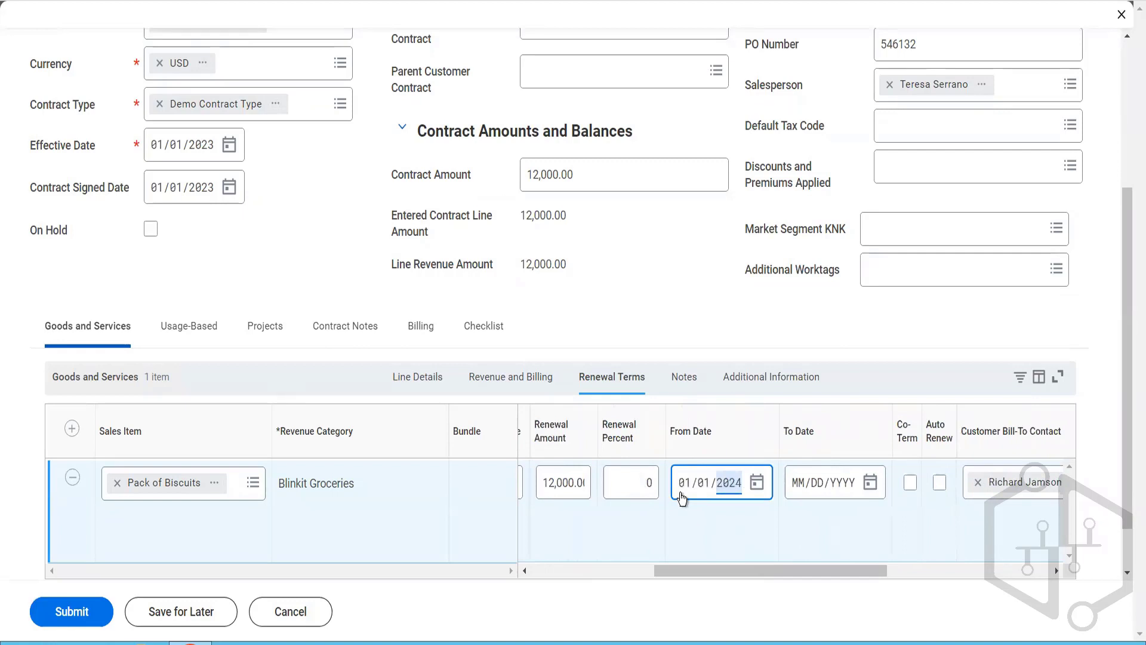
pyautogui.click(798, 484)
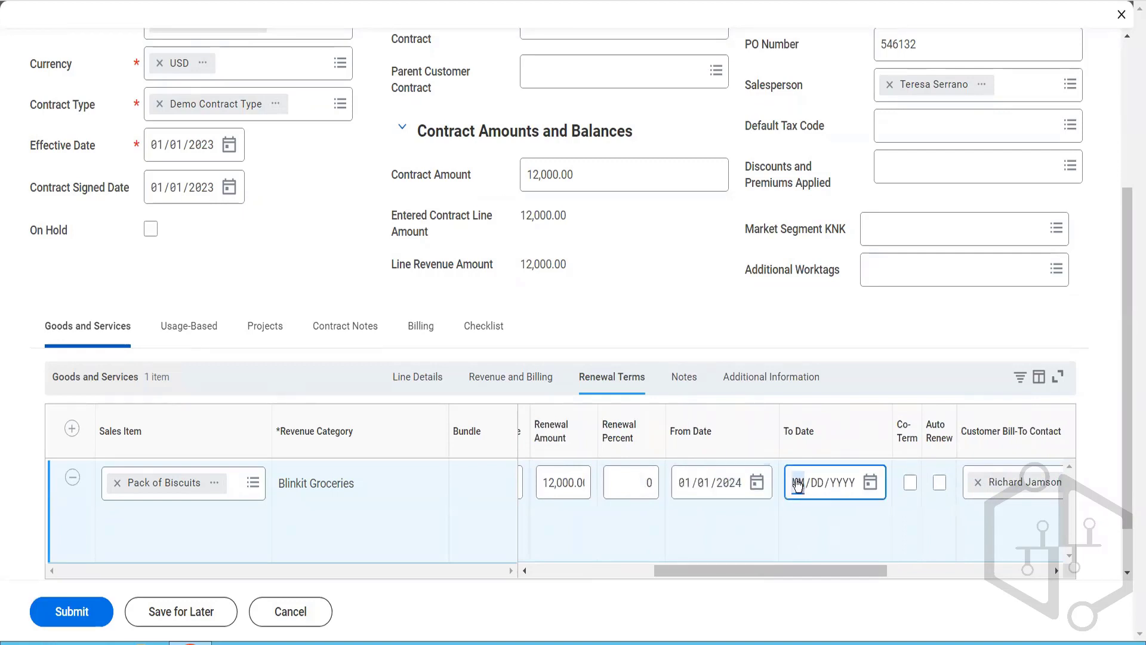
pyautogui.write('12/31/2024')
# Step: Enable Co-Term and Auto Renew in the line's renewal terms and set the opt-out period to 5 days
pyautogui.click(876, 569)
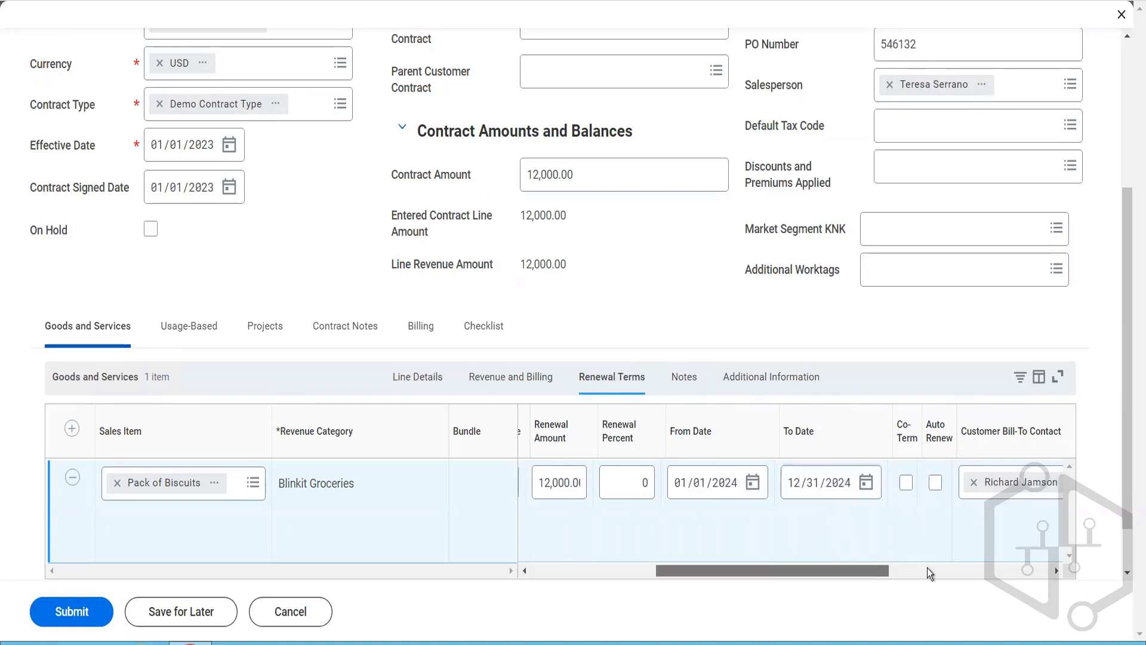
pyautogui.click(926, 570)
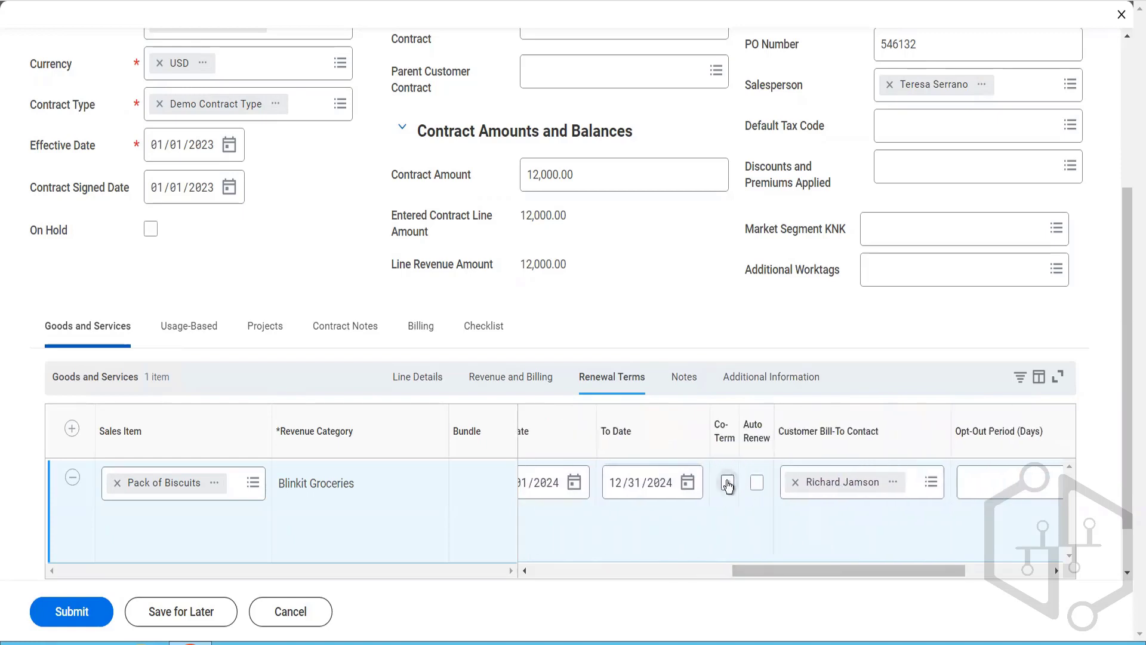
pyautogui.click(728, 483)
pyautogui.click(757, 483)
pyautogui.click(964, 486)
pyautogui.write('5')
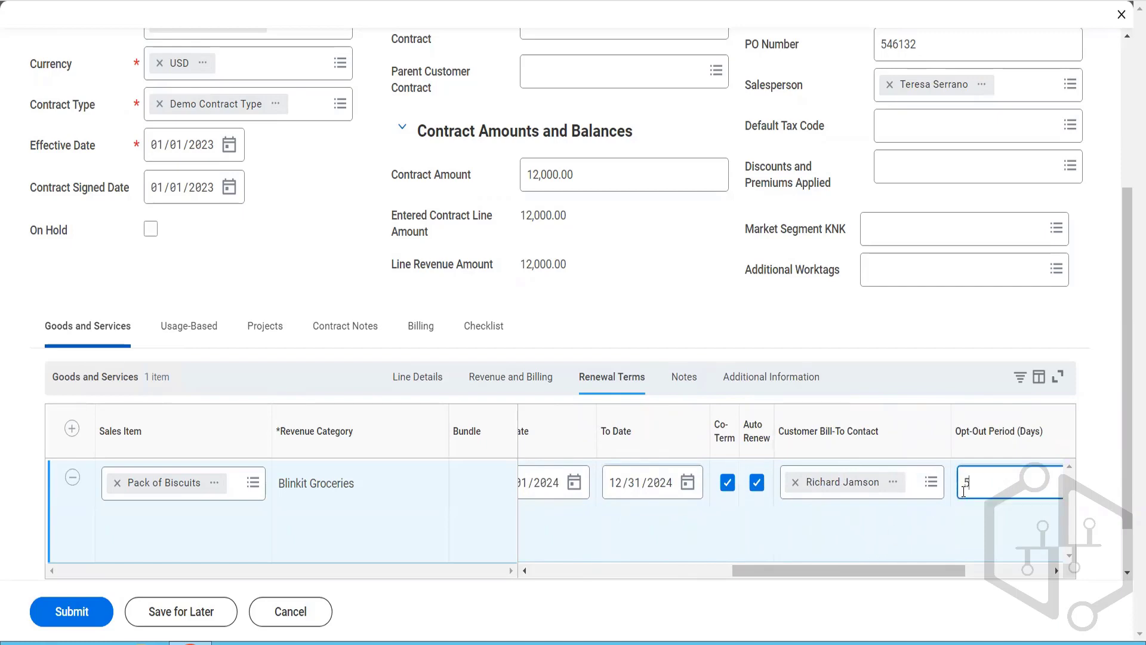
# Step: Review the line's additional information and submit the customer contract
pyautogui.click(732, 379)
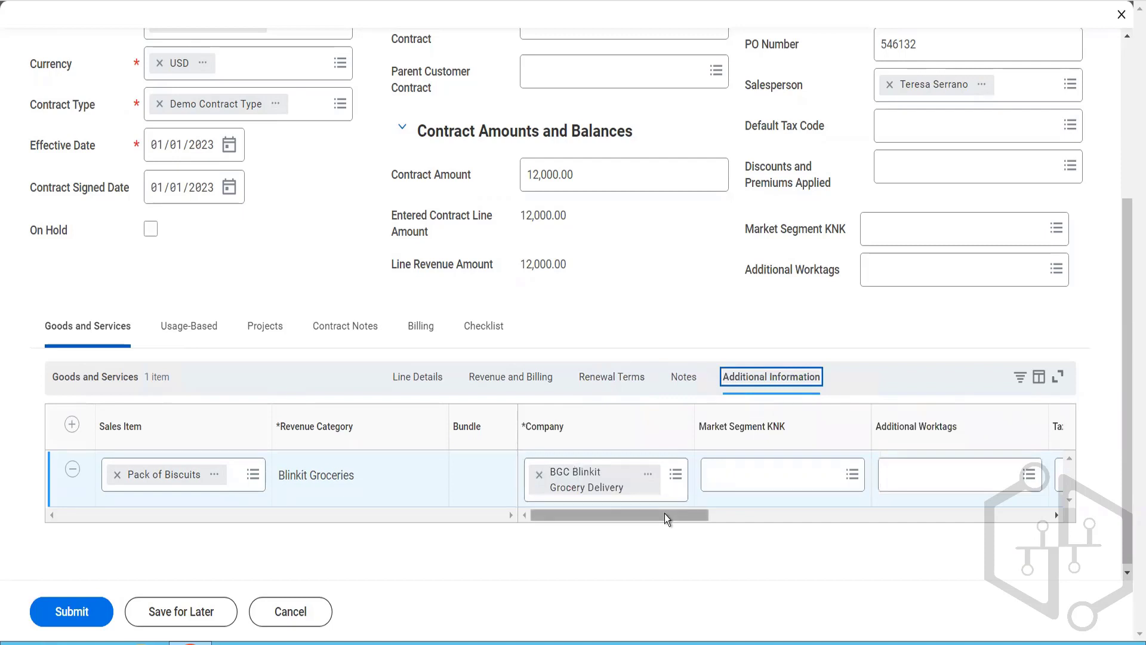
pyautogui.moveTo(664, 514); pyautogui.dragTo(1016, 618)
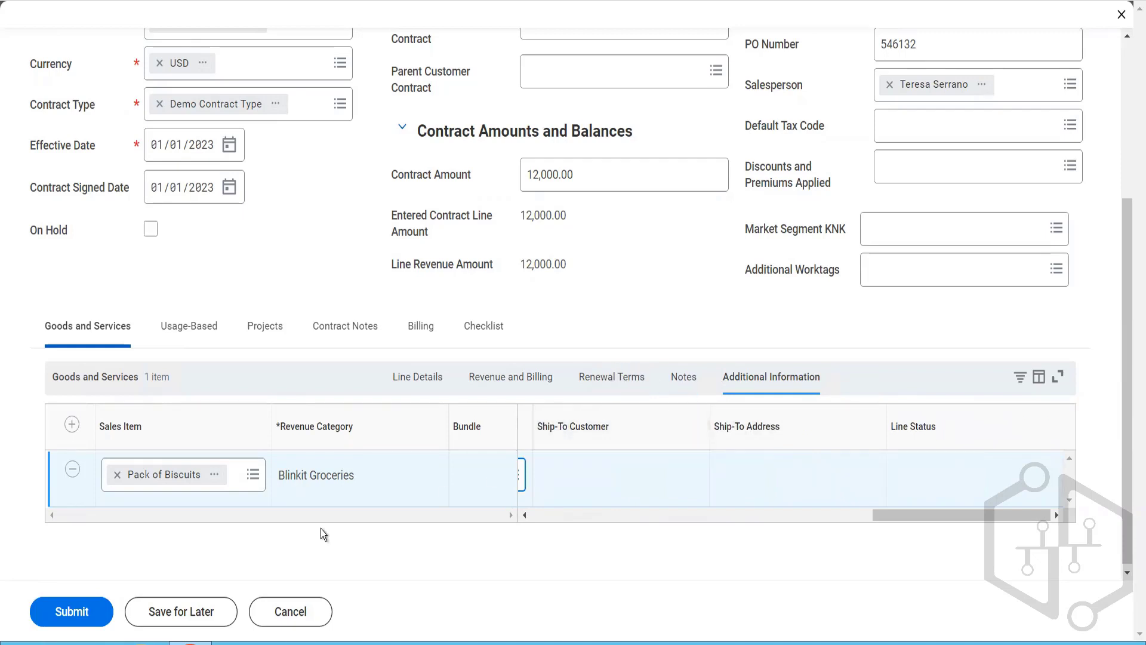
pyautogui.click(81, 603)
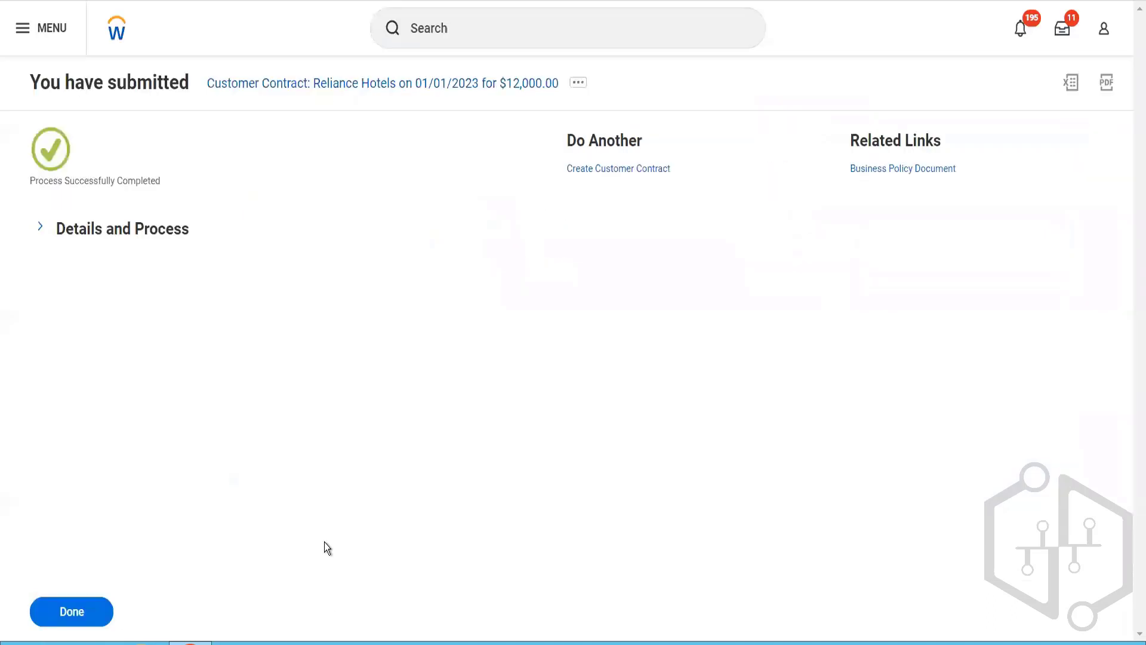
# Step: Open the submitted Reliance Hotels contract from its process details and review its header and contract line summary
pyautogui.click(170, 232)
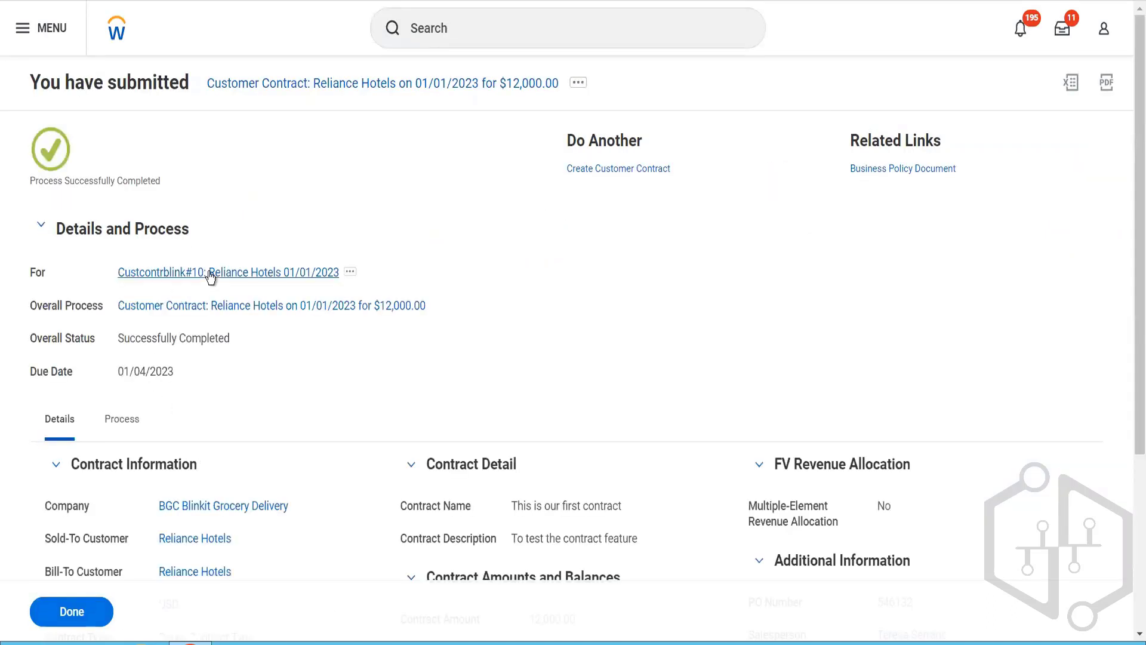
pyautogui.click(210, 273)
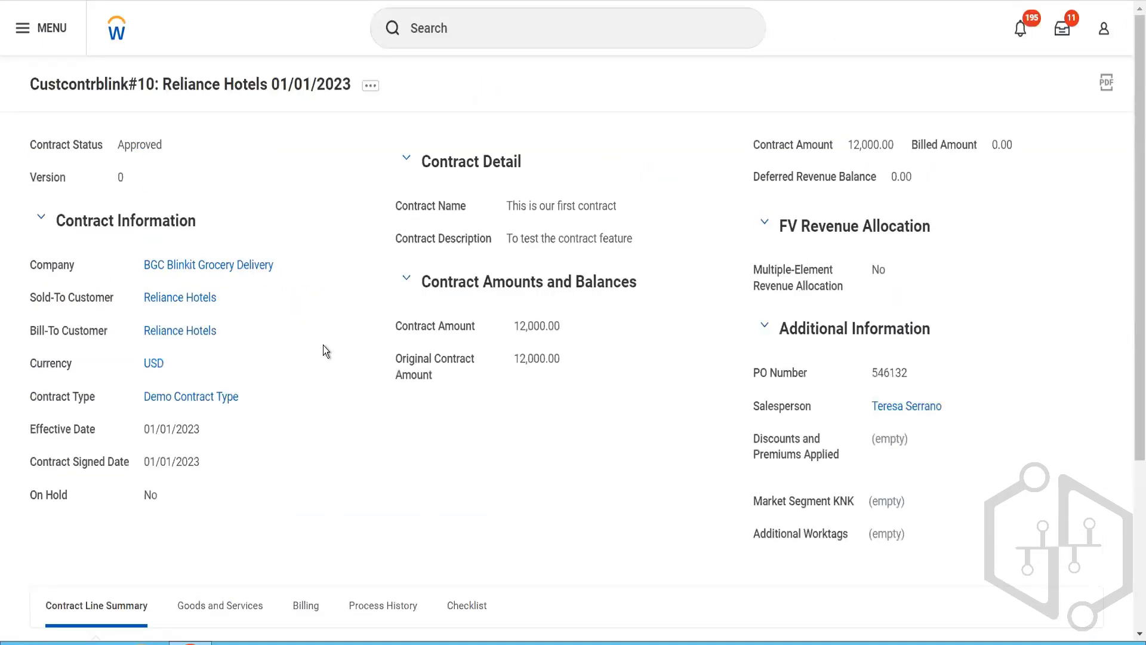
pyautogui.scroll(-3, 324, 345)
pyautogui.scroll(3, 201, 159)
pyautogui.scroll(-3, 251, 395)
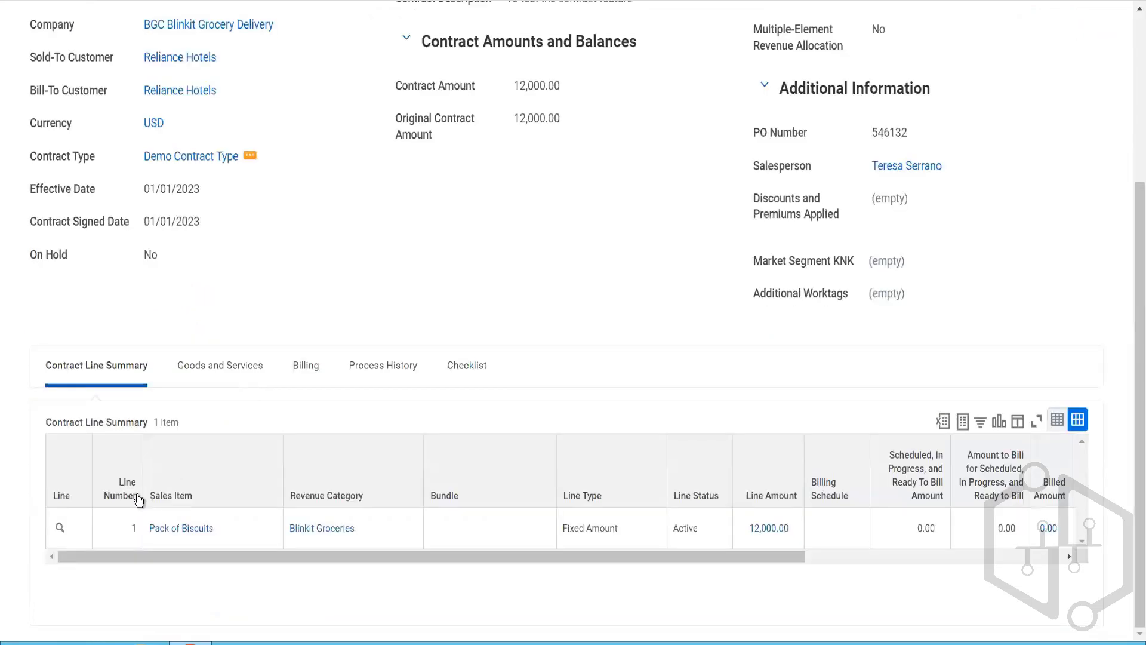
# Step: Inspect the Pack of Biscuits contract line's details and its available Line and Business Process actions
pyautogui.click(73, 529)
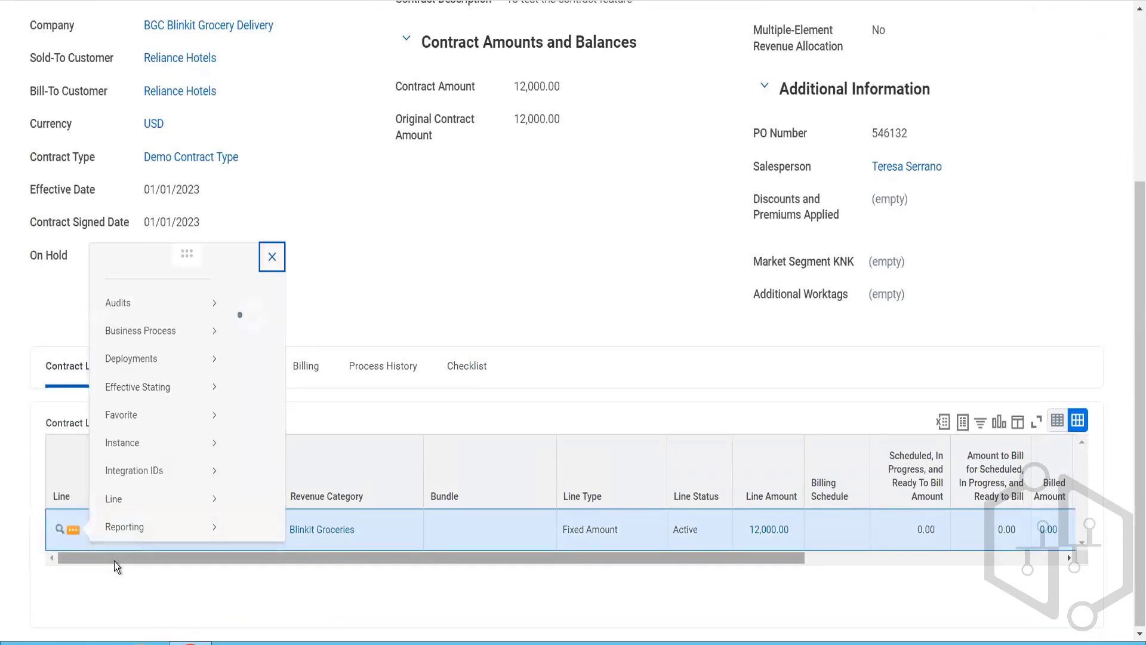
pyautogui.moveTo(189, 300)
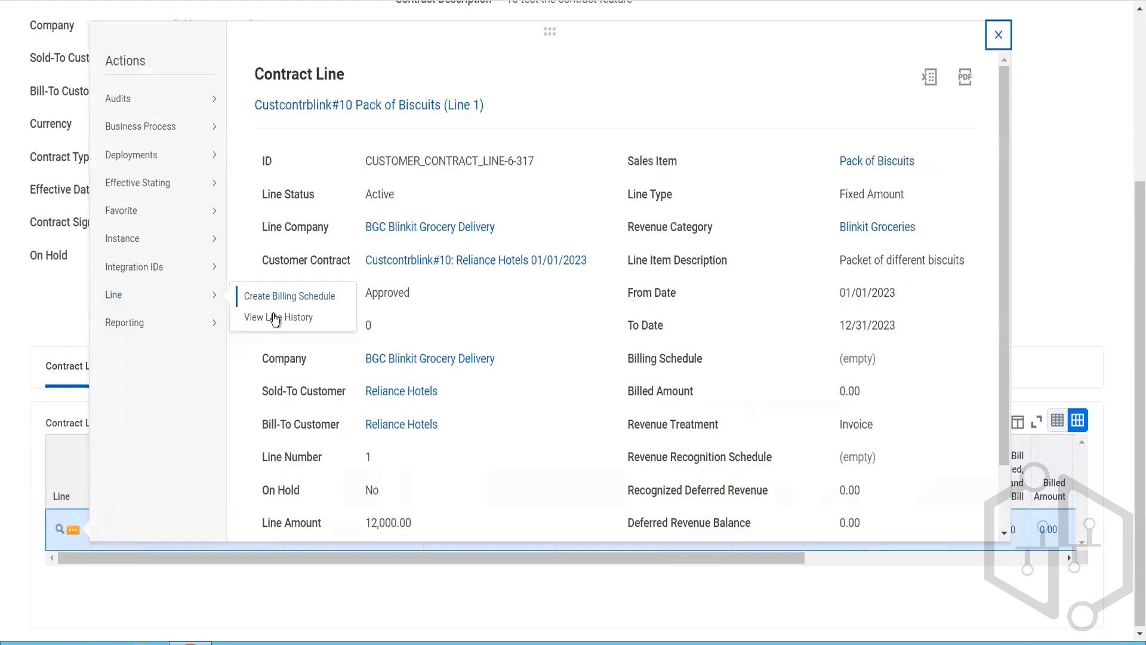
pyautogui.moveTo(191, 135)
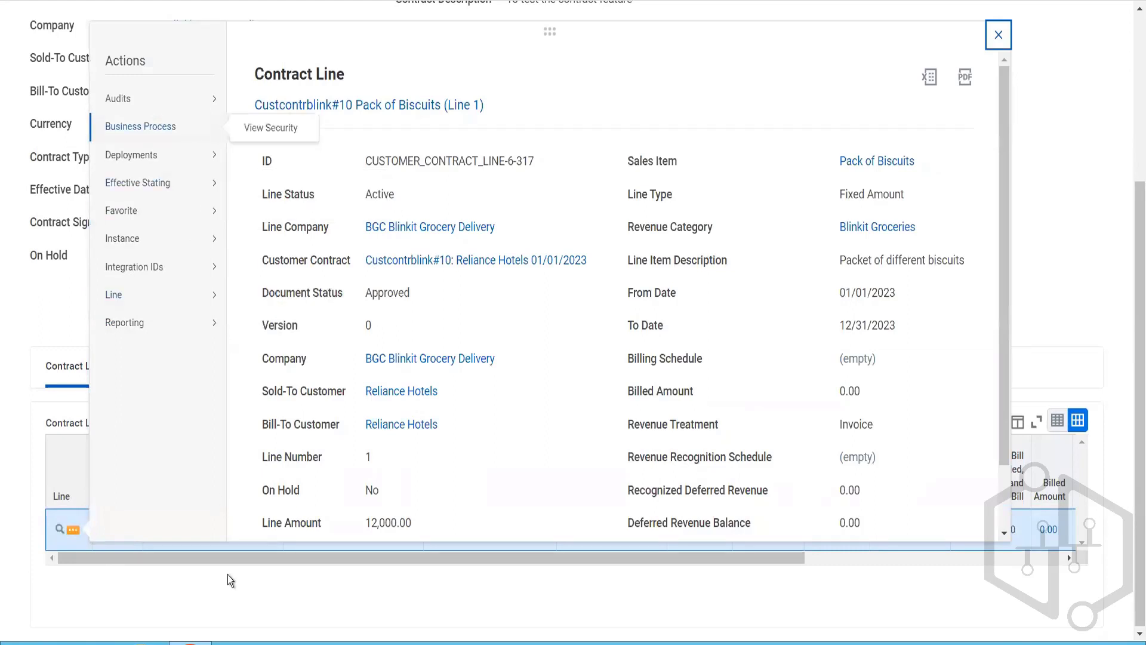
pyautogui.click(228, 607)
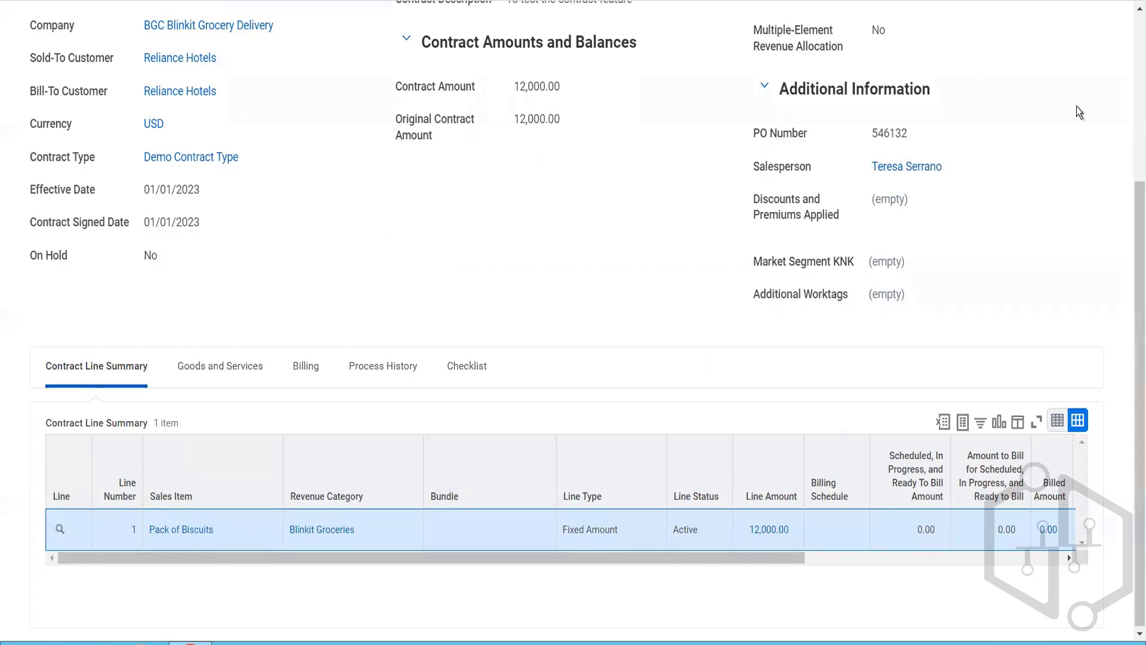
# Step: Examine the Customer Contract and Billing Schedule actions available for the Reliance Hotels contract
pyautogui.scroll(4, 568, 132)
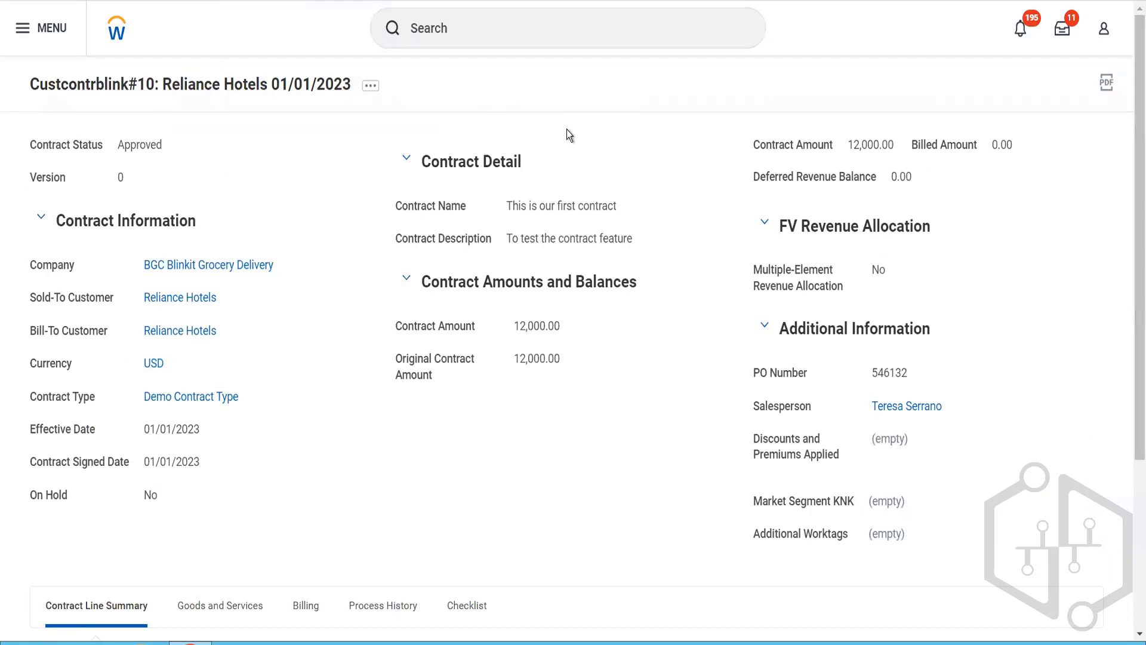
pyautogui.click(370, 87)
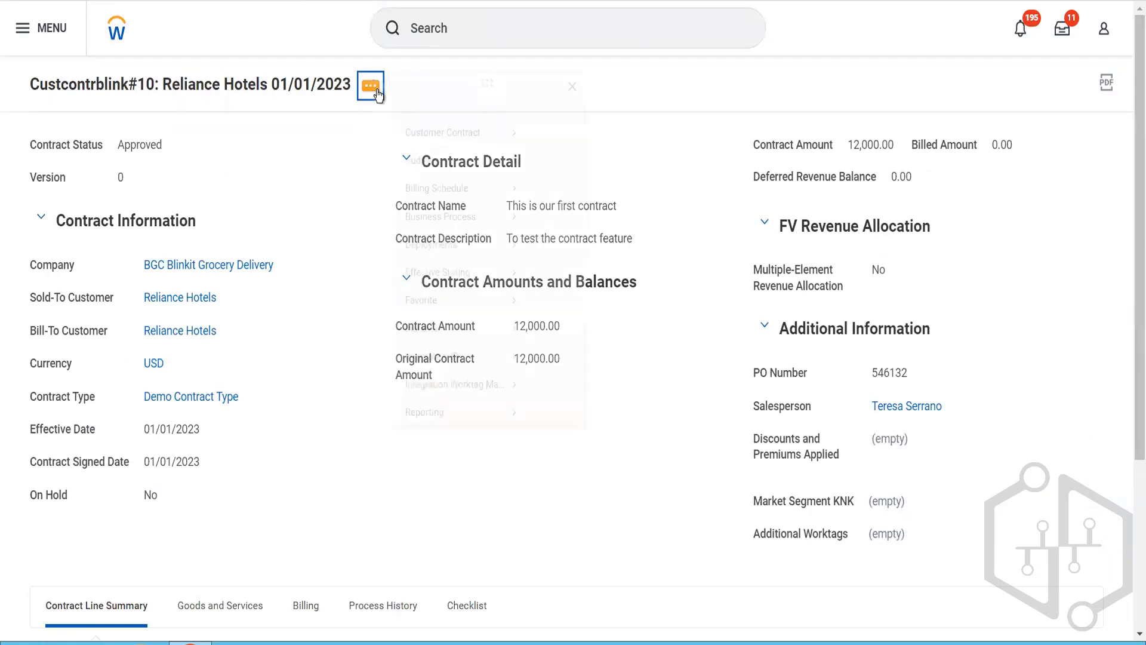
pyautogui.moveTo(481, 150)
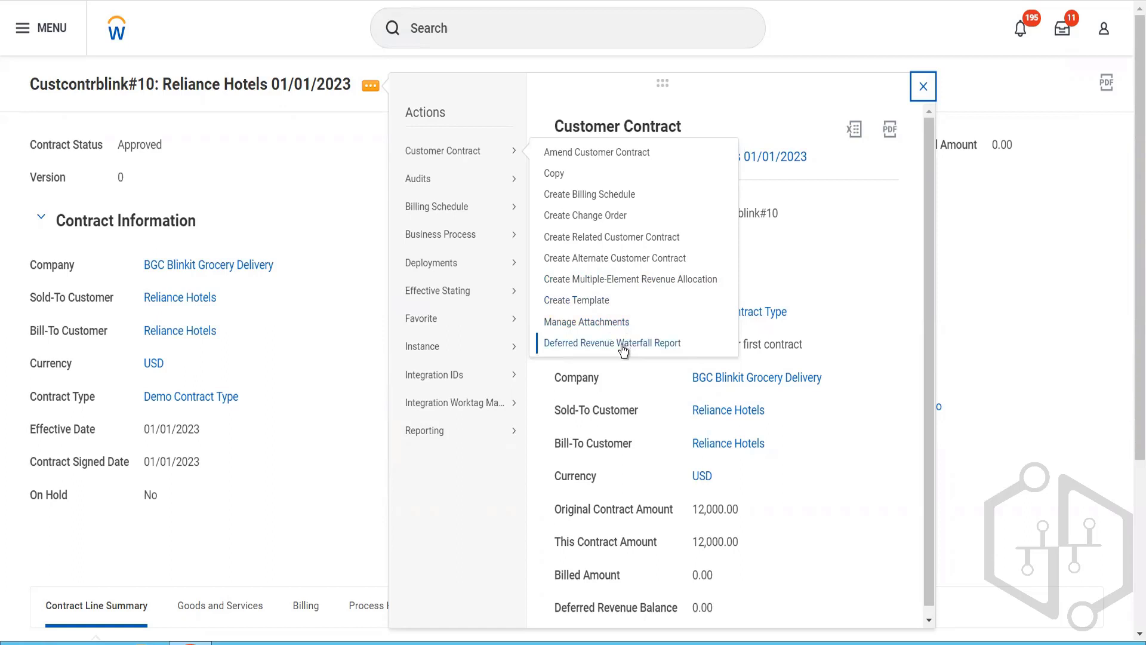
pyautogui.moveTo(495, 208)
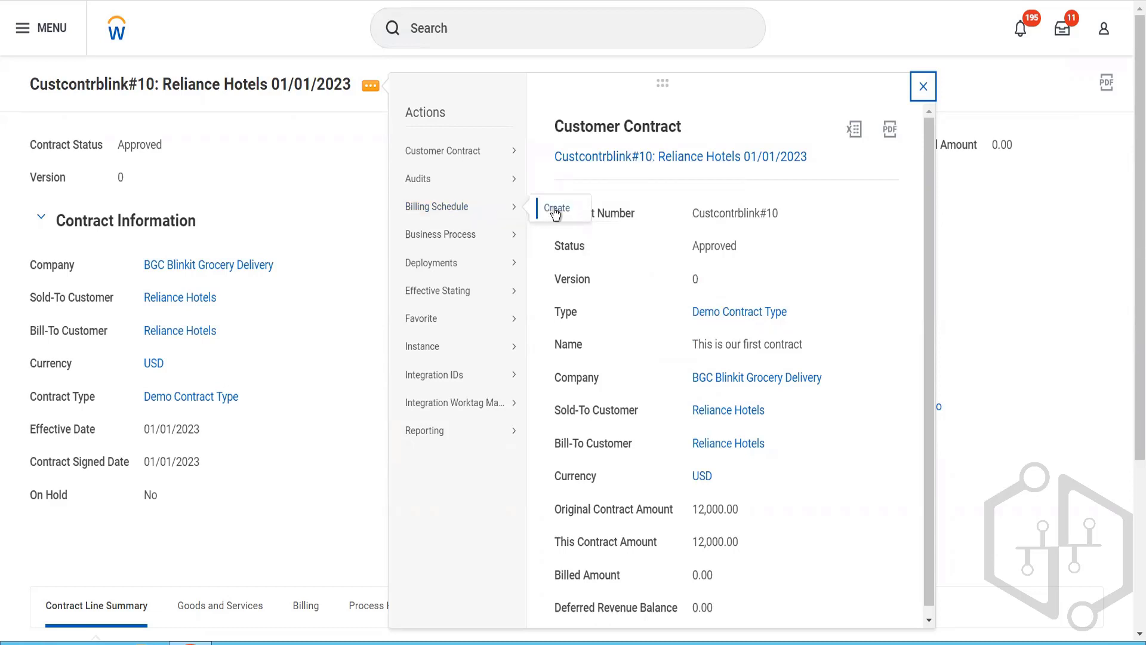
# Step: Start creating a billing schedule from the Pack of Biscuits contract line
pyautogui.moveTo(515, 160)
pyautogui.scroll(-4, 314, 379)
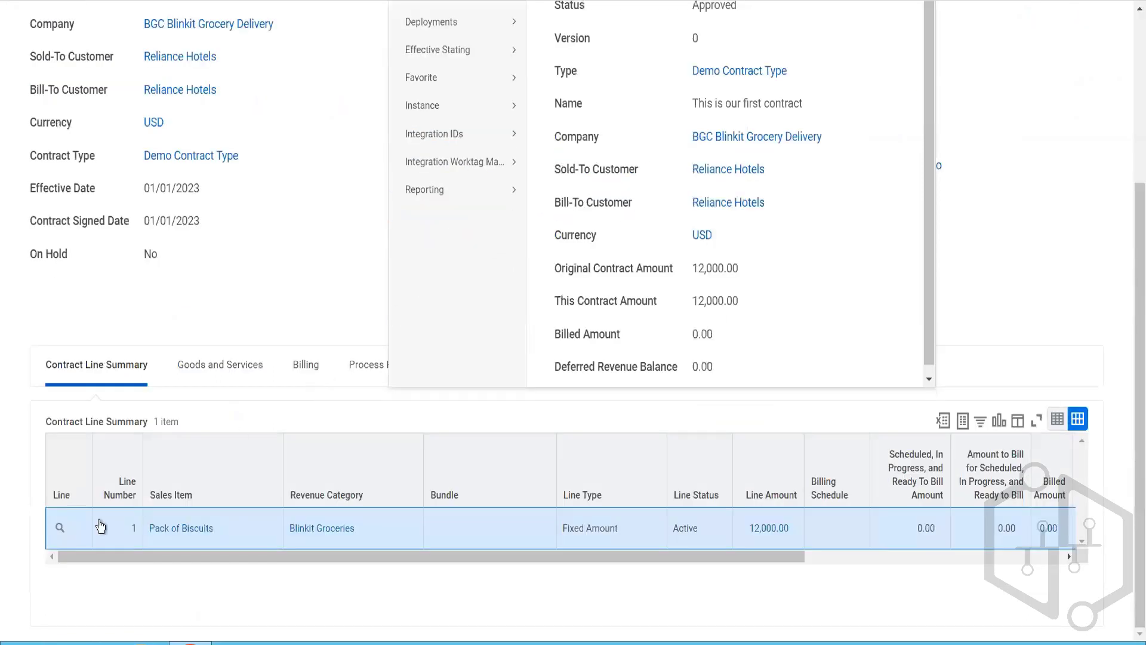
pyautogui.click(72, 532)
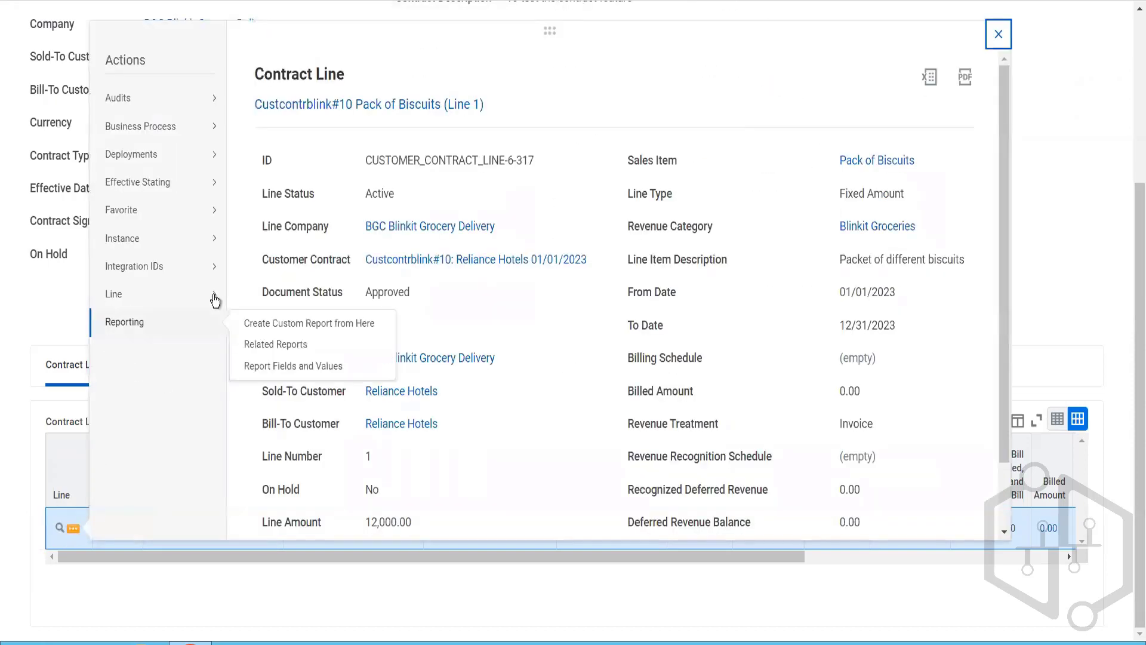
pyautogui.moveTo(197, 294)
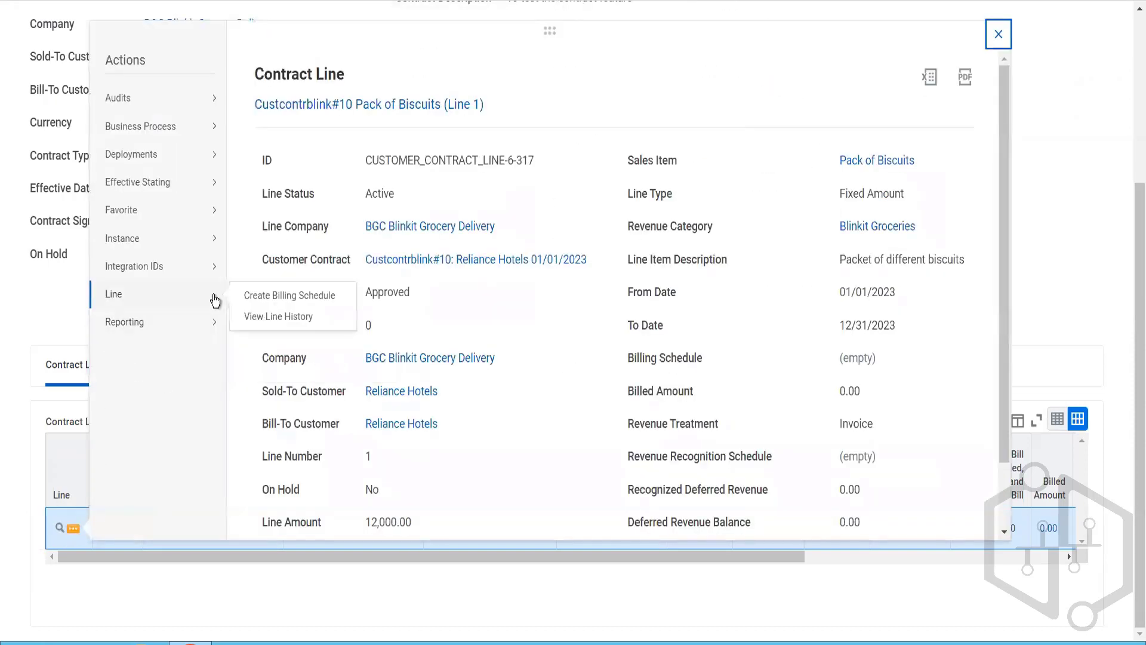
pyautogui.click(261, 297)
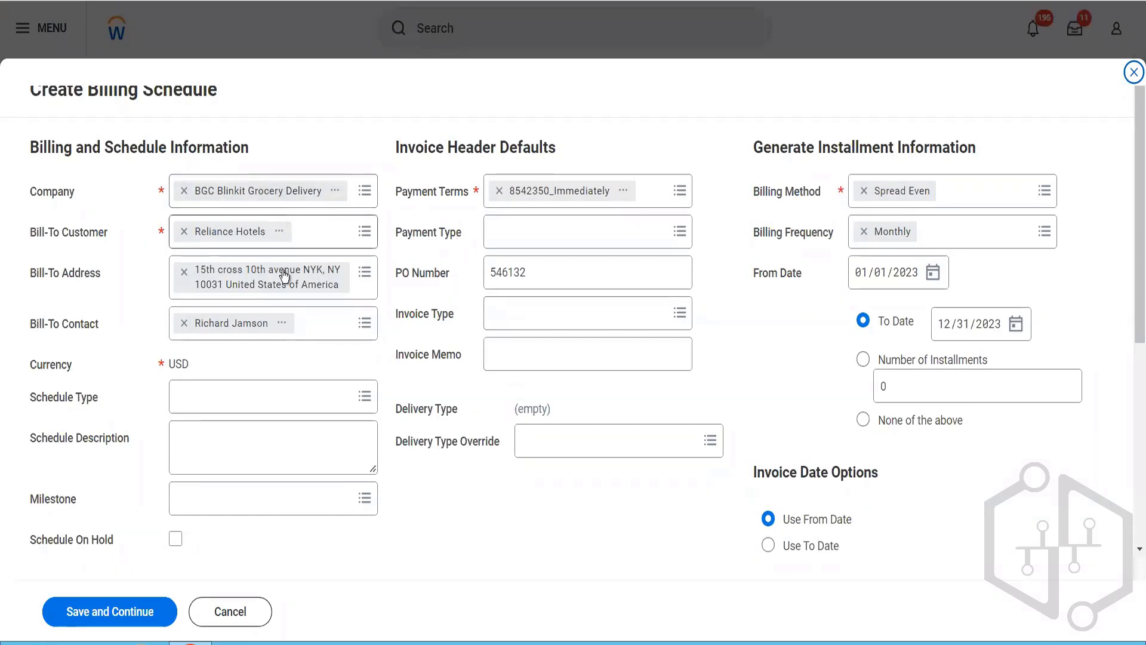
# Step: Set the schedule type to Spread Even and enter the schedule description "A monthly billing scheduled"
pyautogui.click(247, 405)
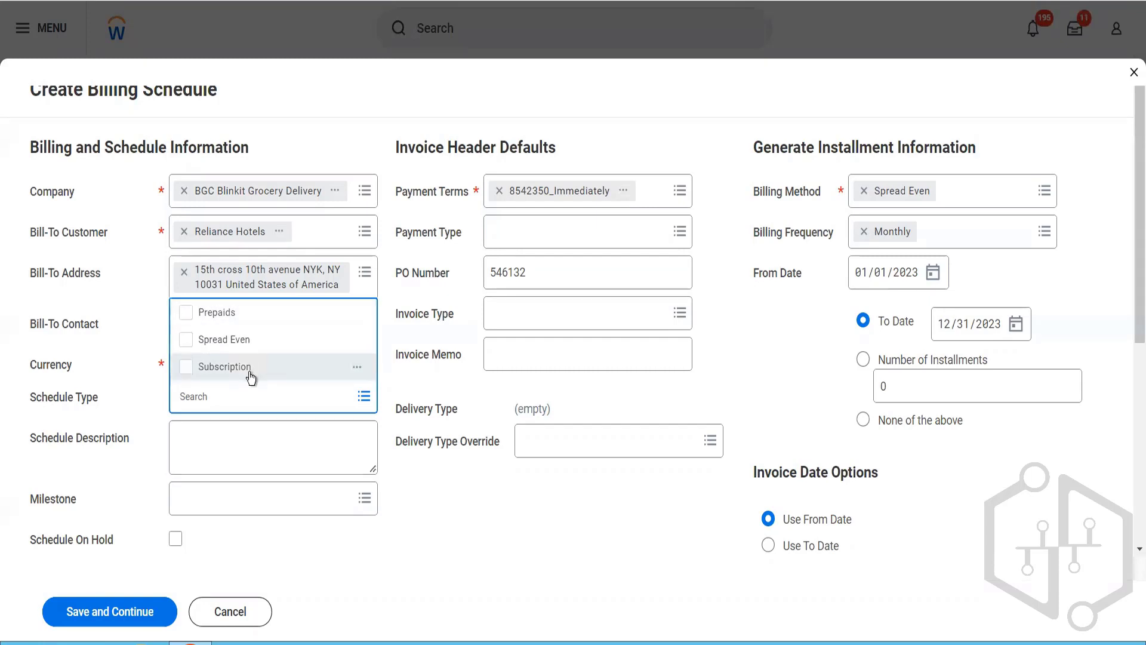
pyautogui.click(248, 341)
pyautogui.click(440, 531)
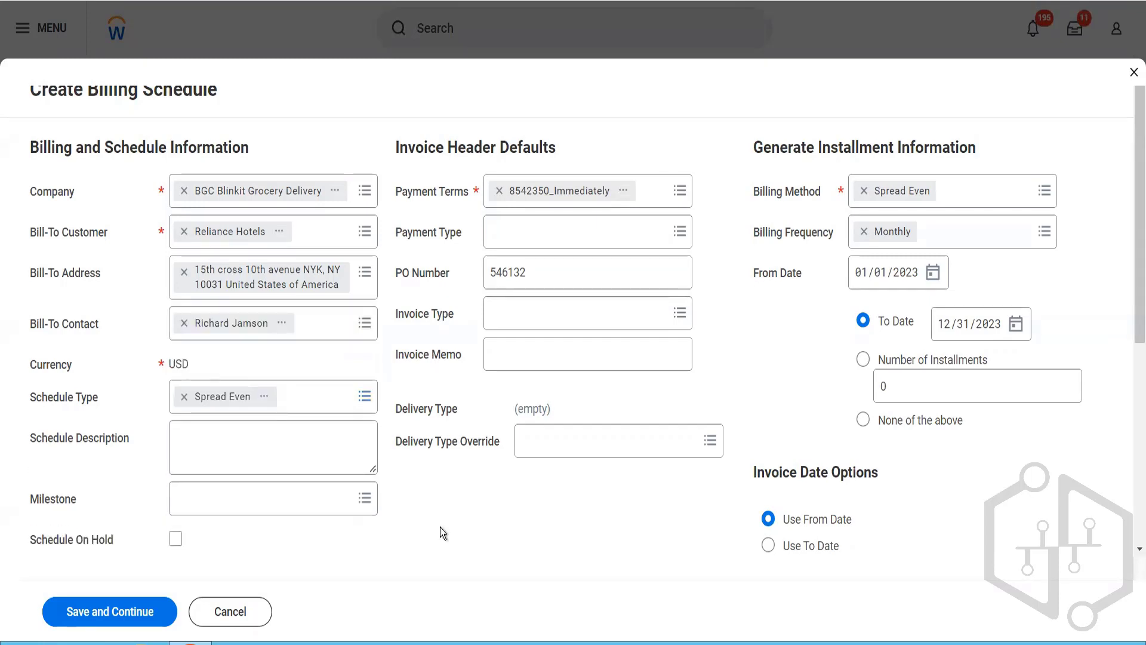
pyautogui.click(327, 454)
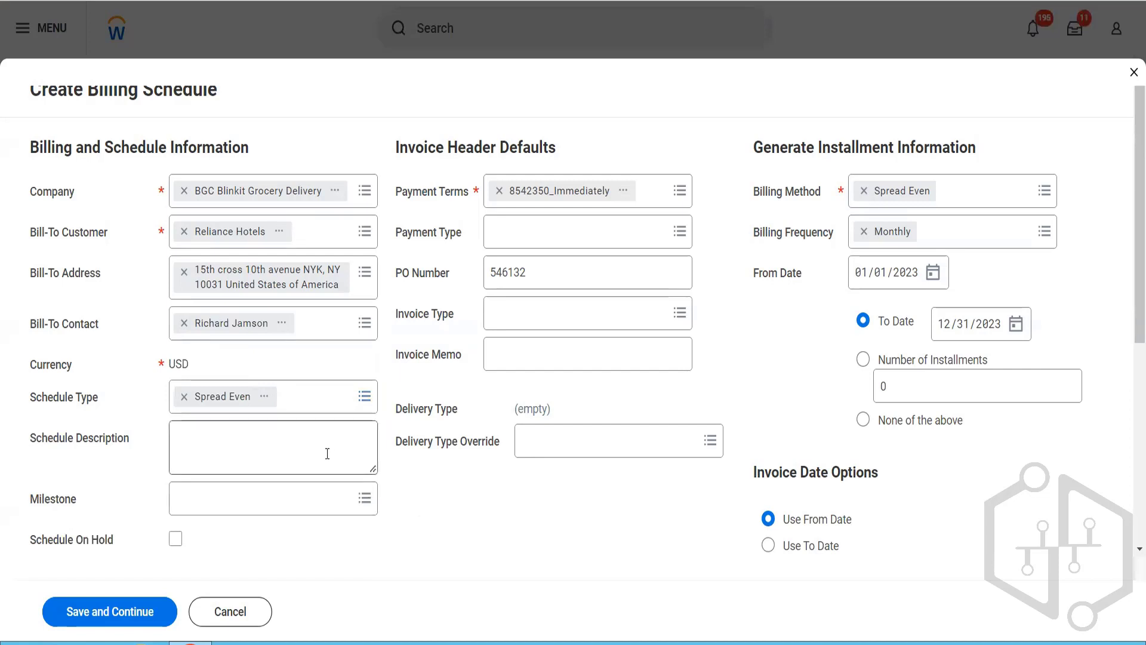
pyautogui.click(327, 454)
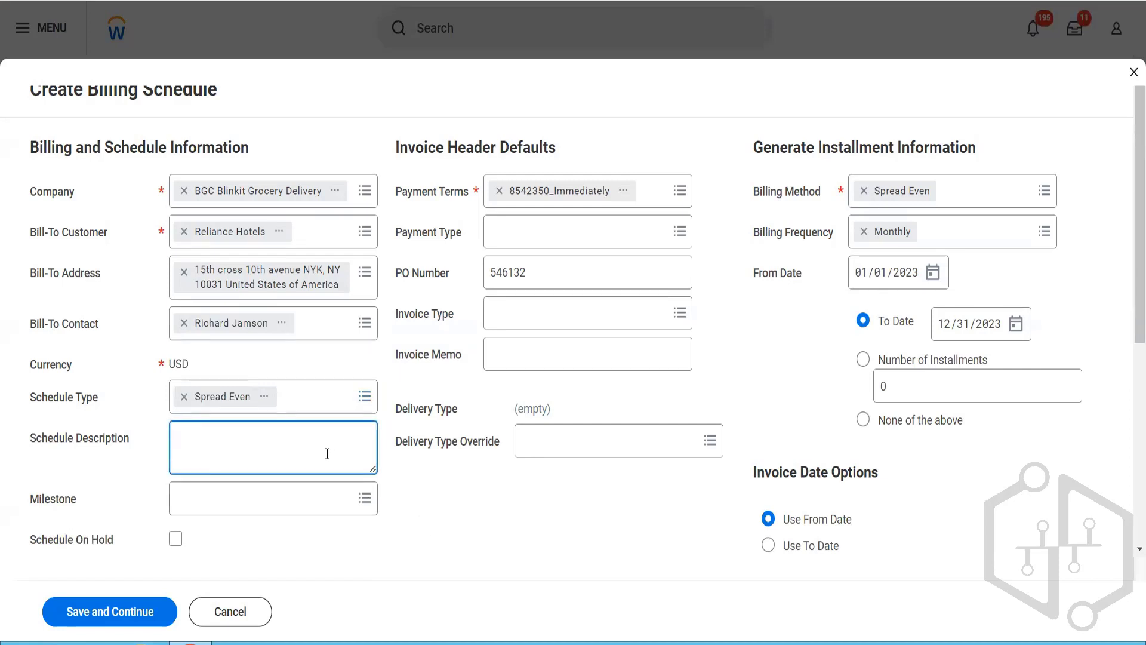
pyautogui.write('A monthly billing schedule')
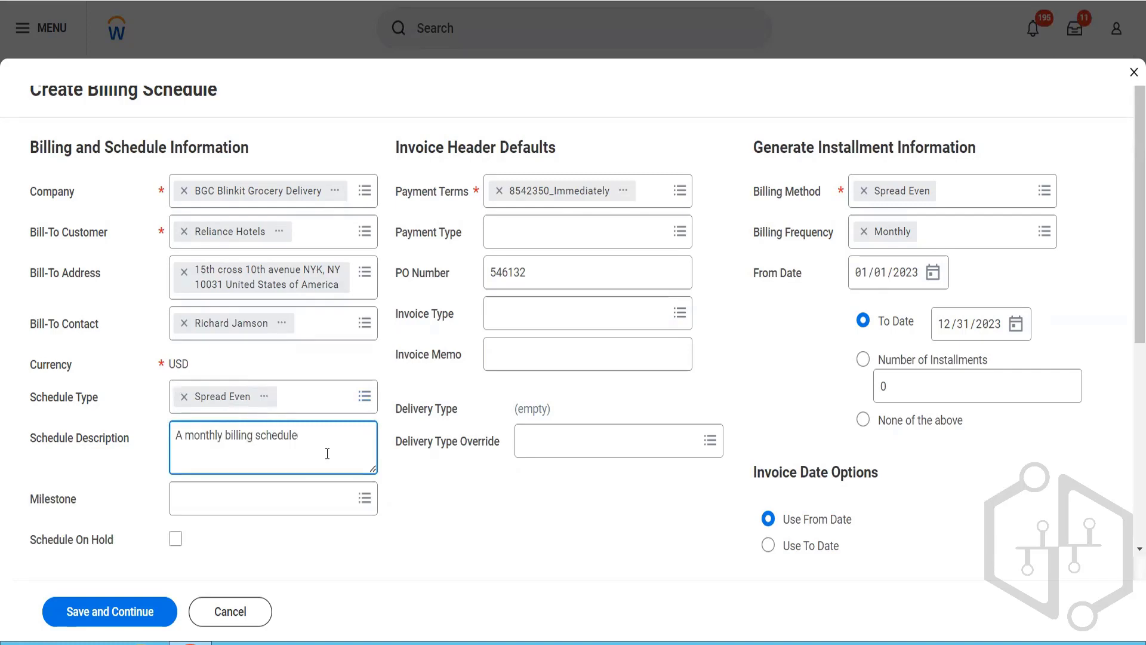
pyautogui.write('d')
# Step: Check the available options for the billing schedule's milestone, billing method and billing frequency
pyautogui.click(283, 505)
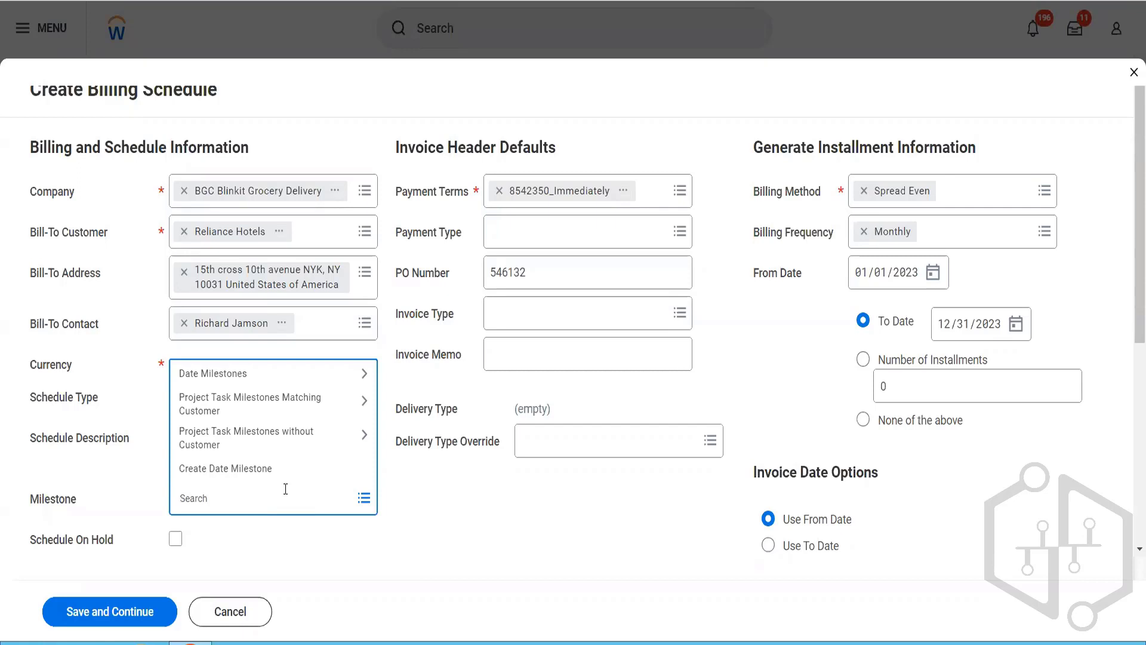
pyautogui.click(483, 495)
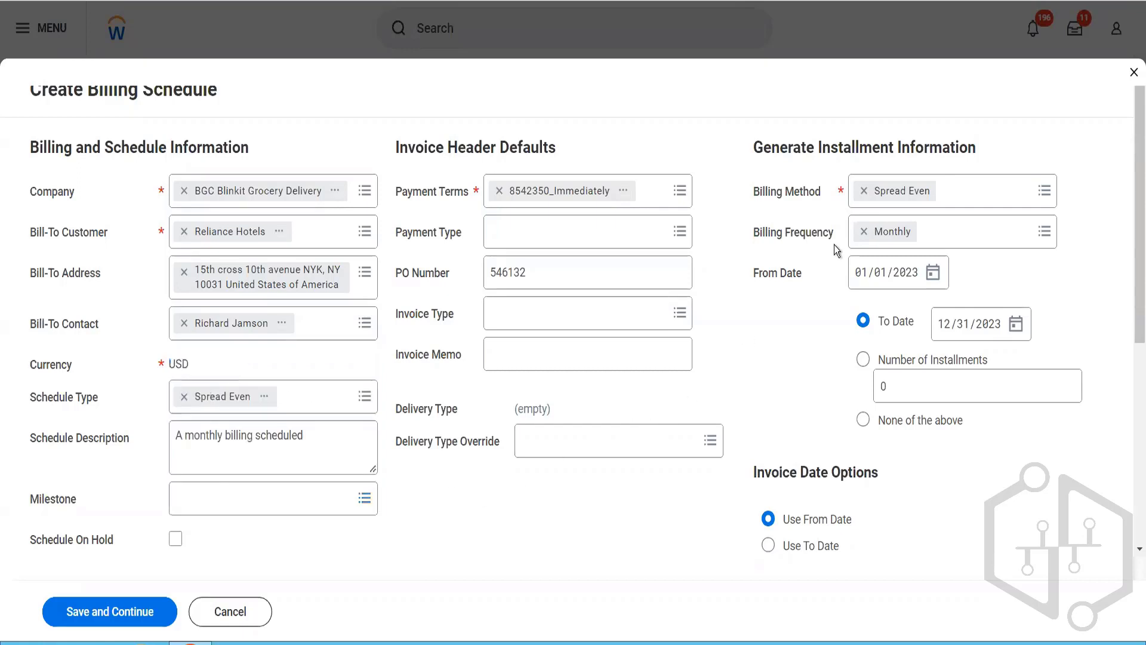
pyautogui.click(1013, 207)
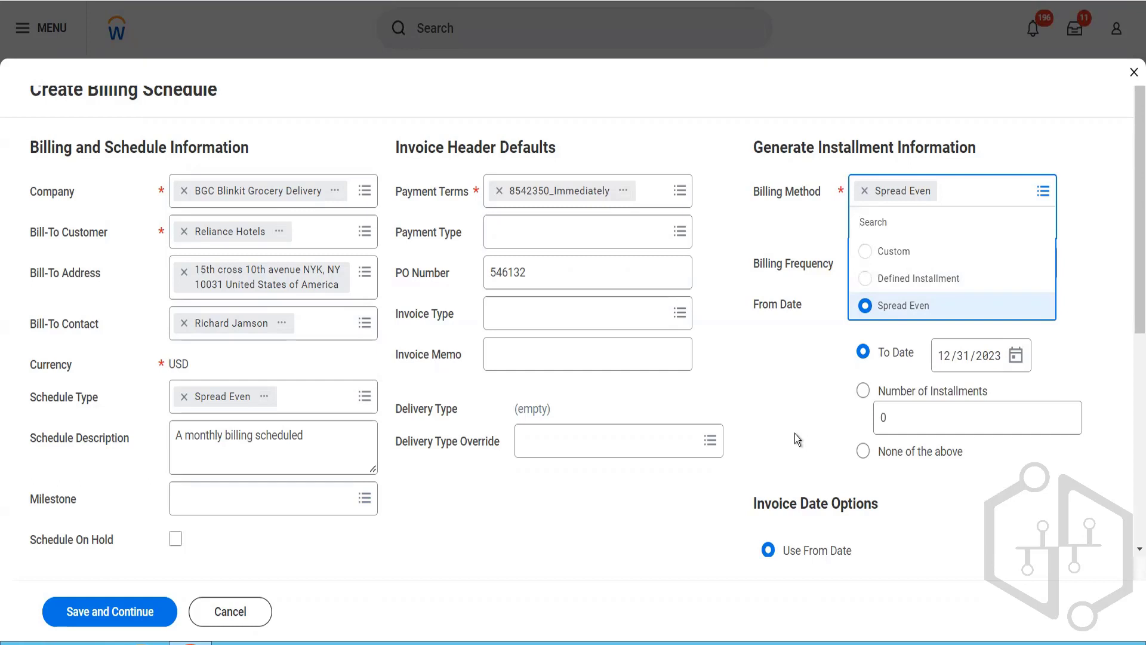
pyautogui.click(780, 395)
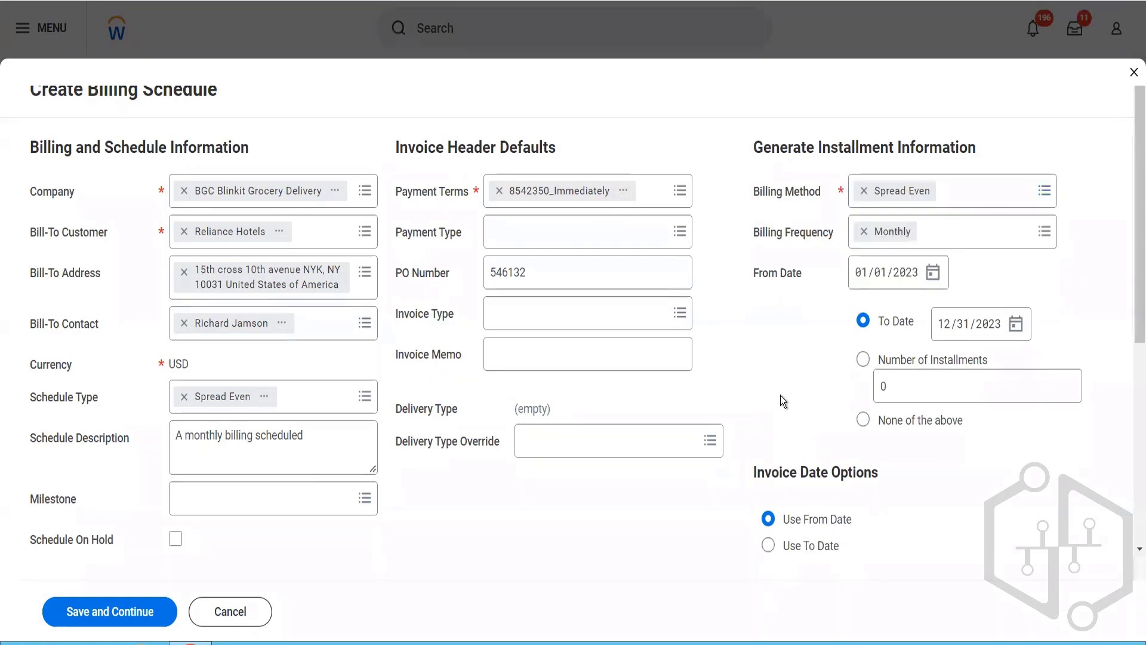
pyautogui.click(965, 245)
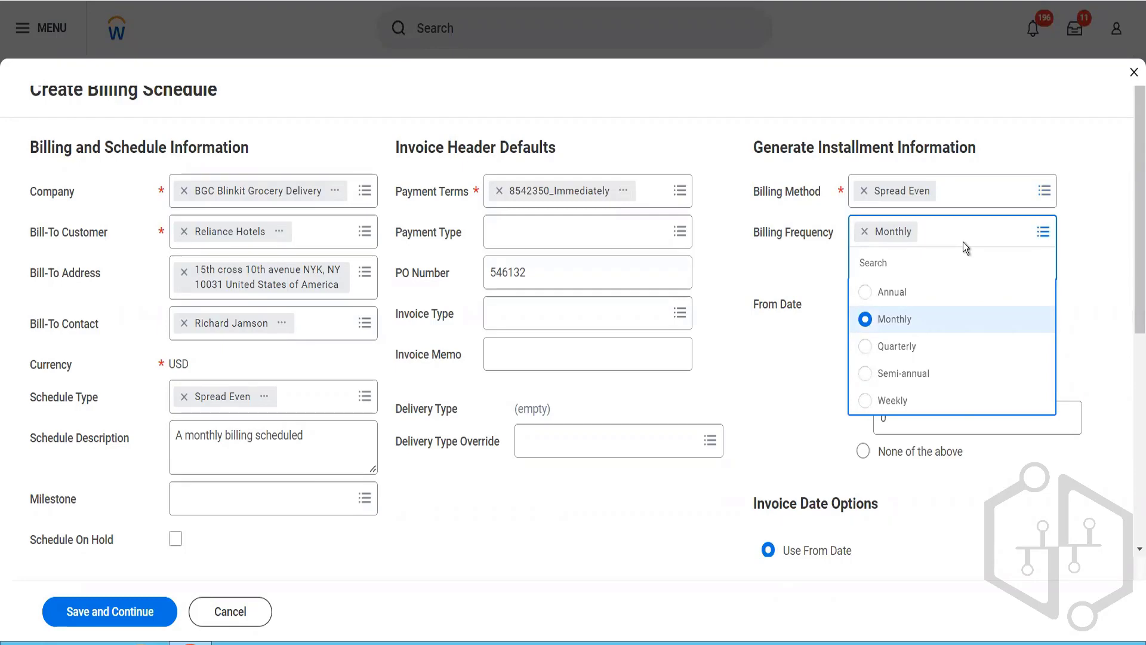
pyautogui.click(839, 254)
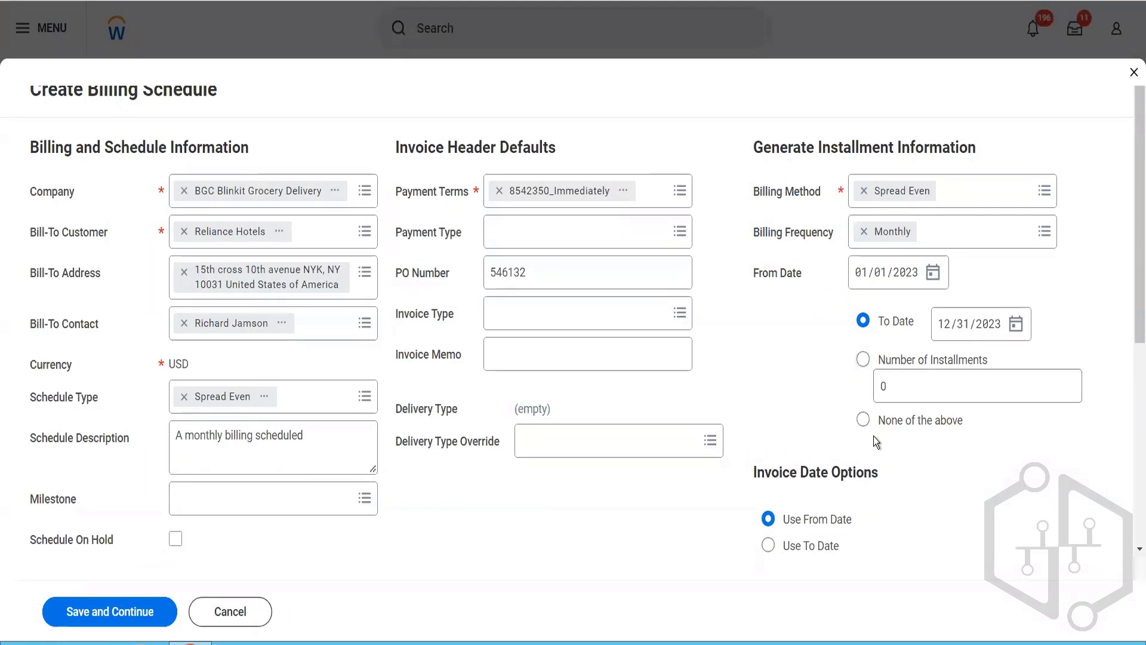
# Step: Enable automatic regeneration of installments for contract amendments and save the billing schedule
pyautogui.scroll(-3, 873, 436)
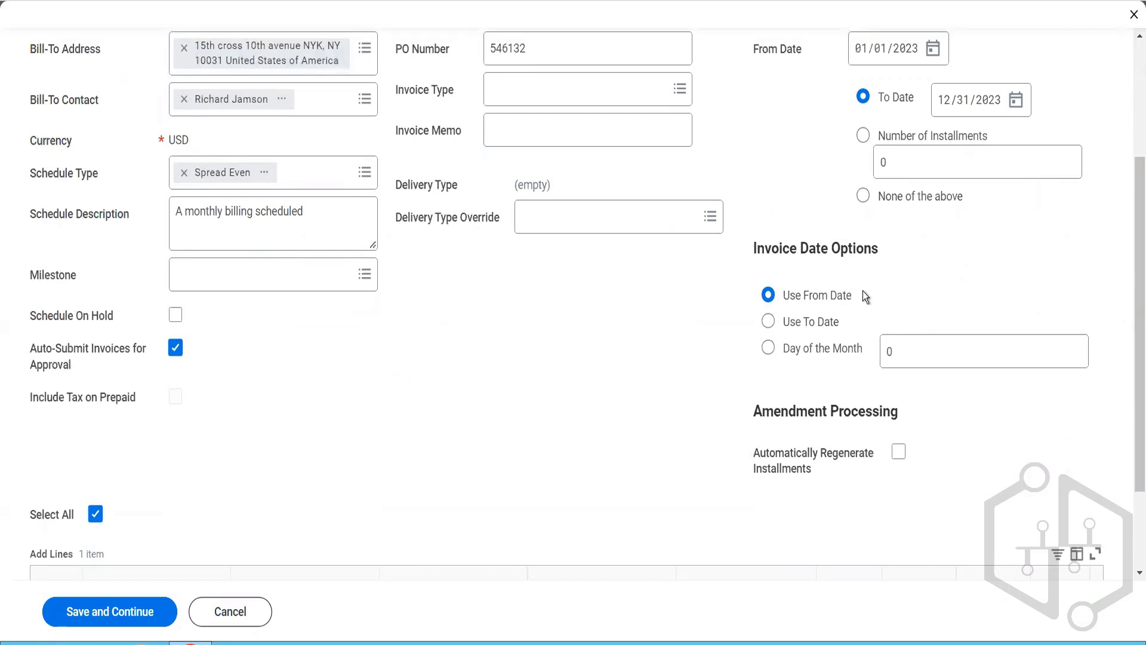
pyautogui.scroll(3, 862, 291)
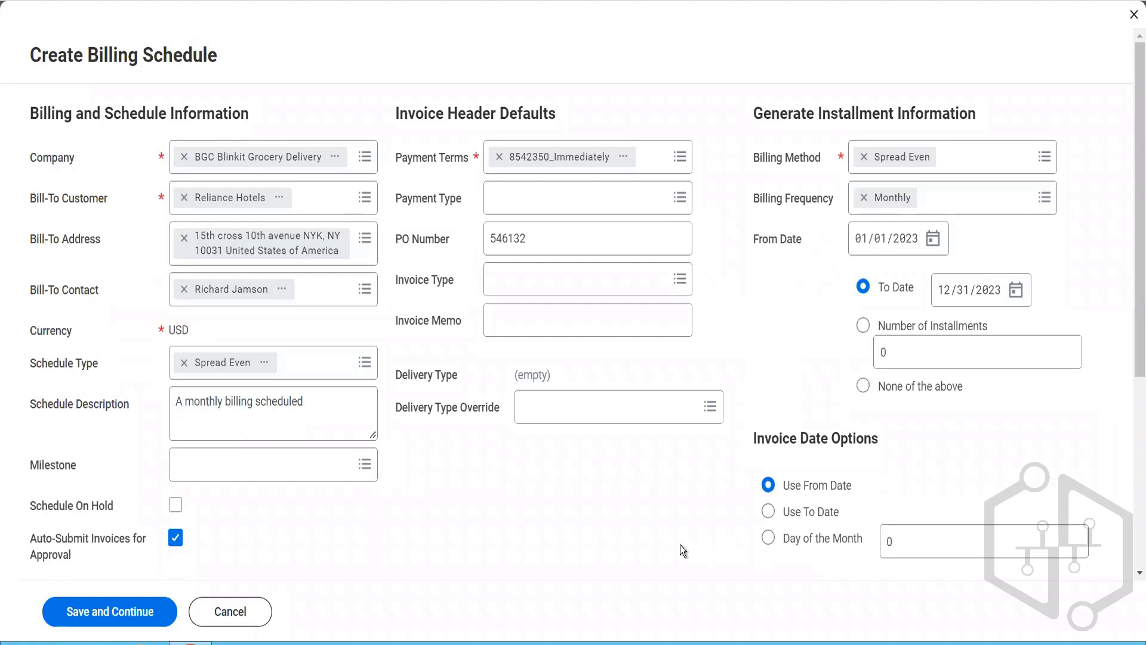
pyautogui.scroll(-5, 681, 545)
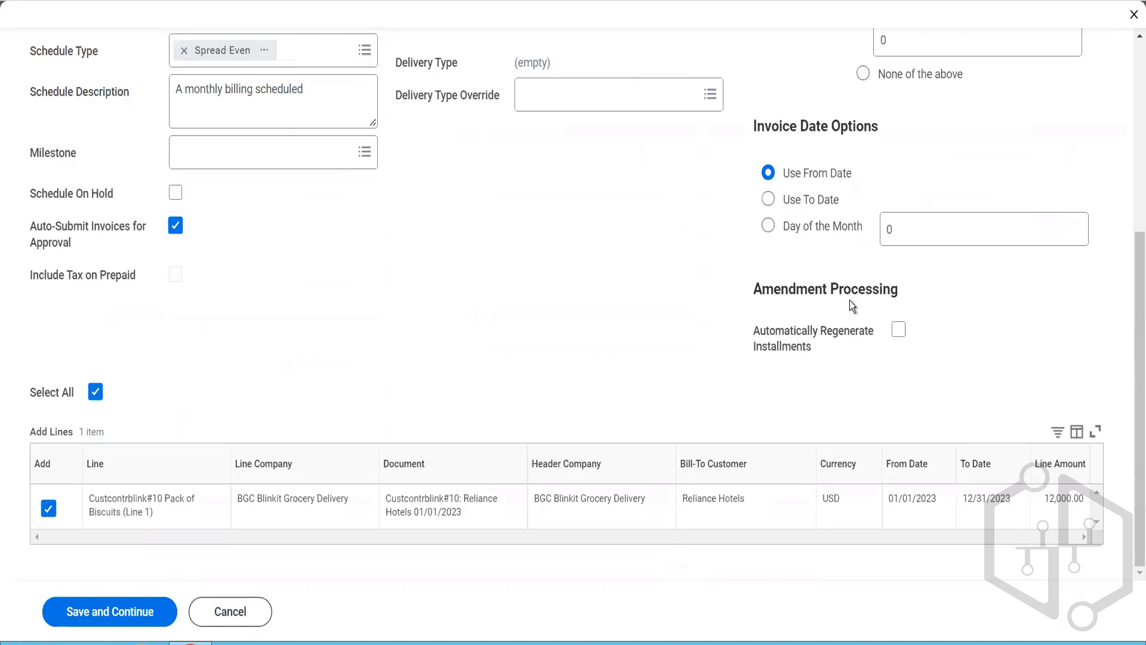
pyautogui.click(900, 330)
pyautogui.scroll(-1, 493, 427)
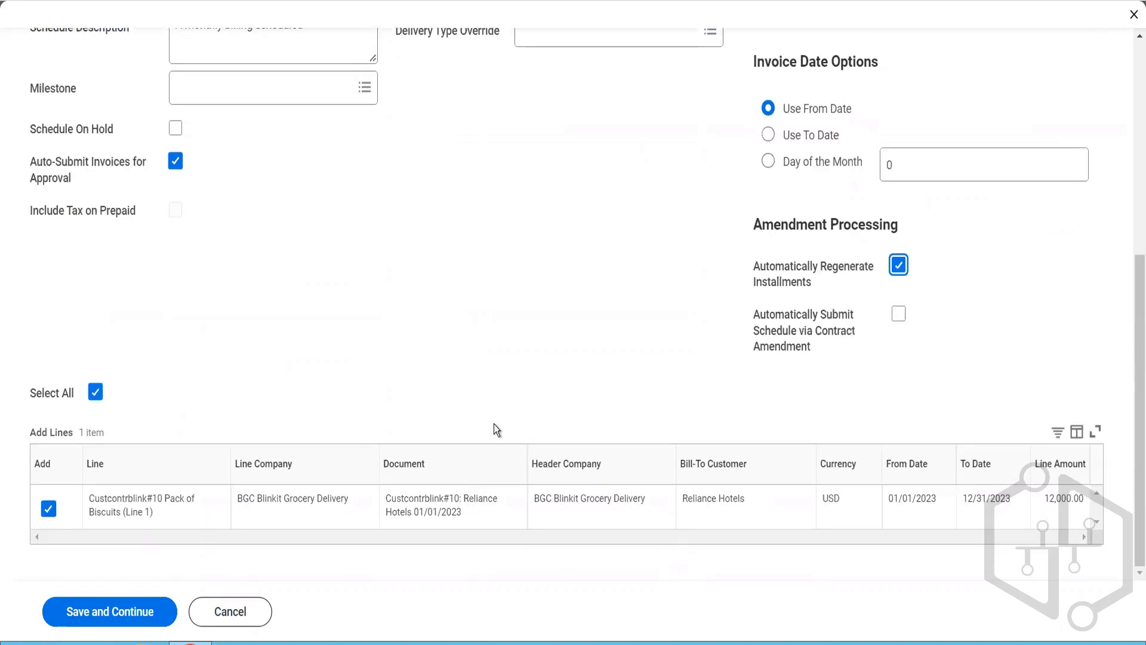
pyautogui.click(114, 627)
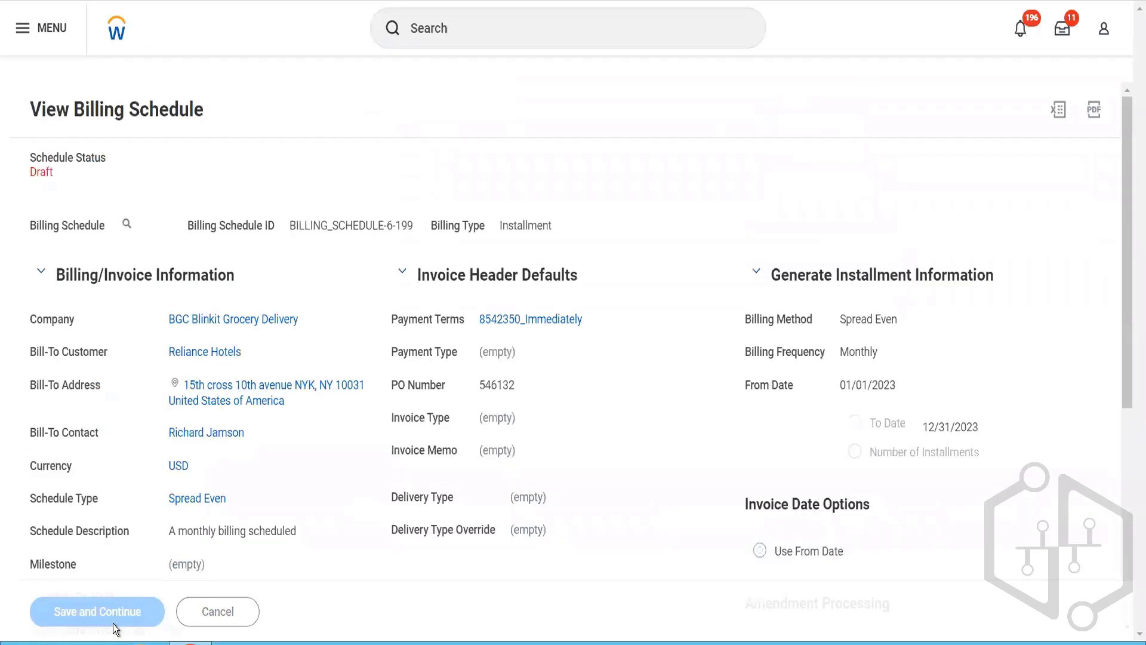
# Step: Review the draft billing schedule and generate its installments for the Pack of Biscuits line
pyautogui.scroll(-5, 409, 481)
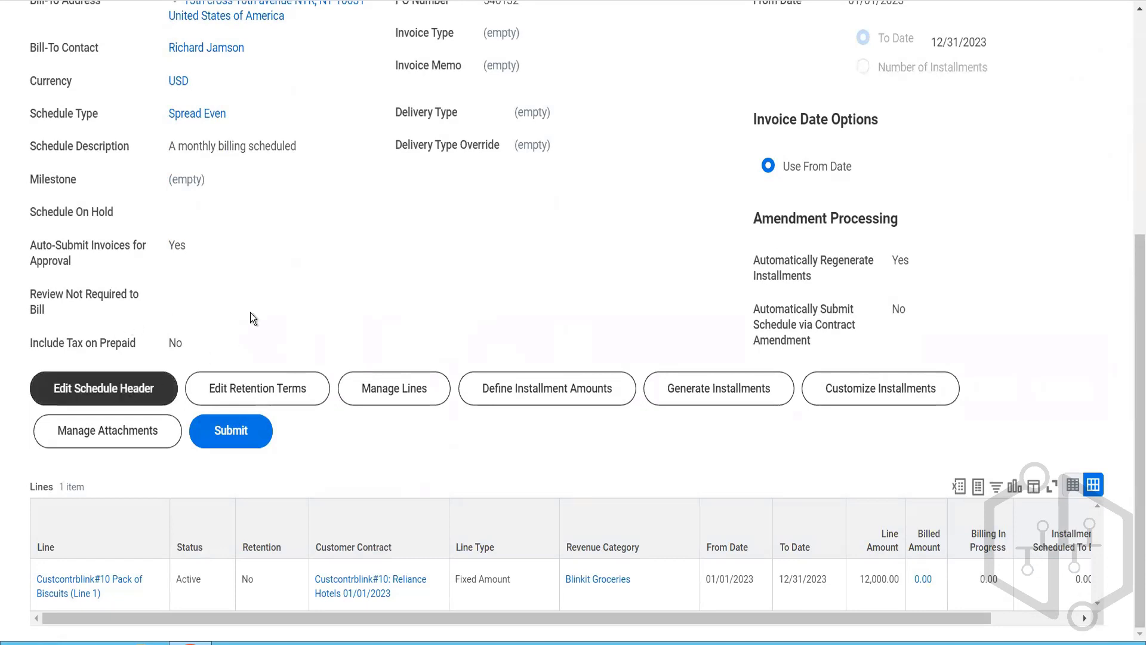
pyautogui.scroll(4, 271, 286)
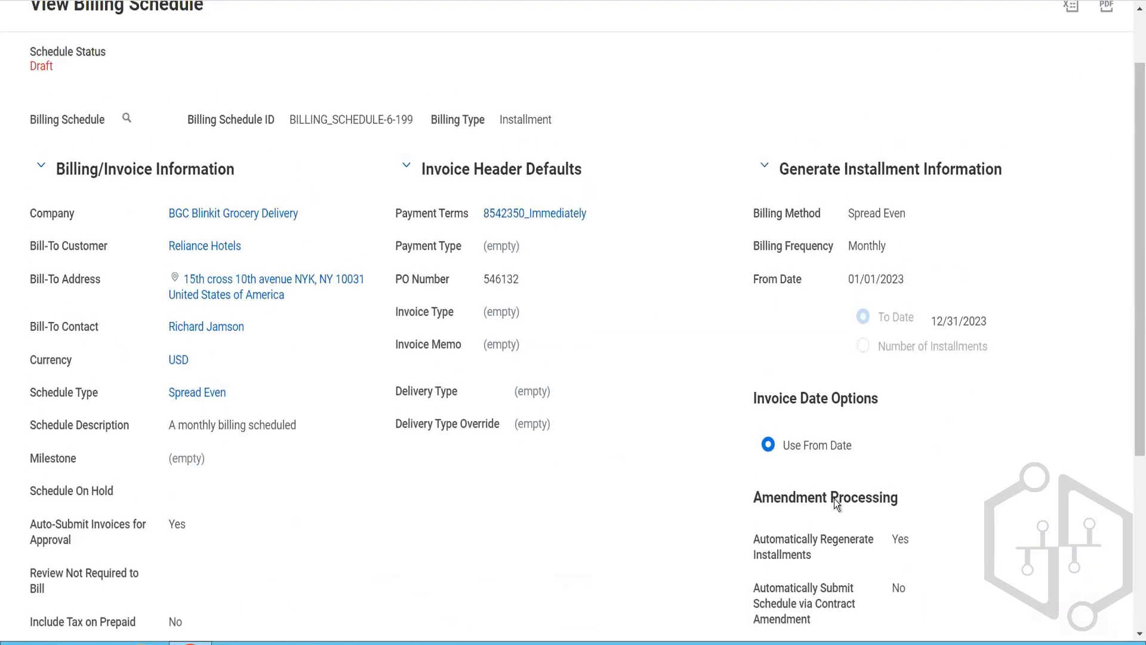
pyautogui.scroll(-4, 351, 480)
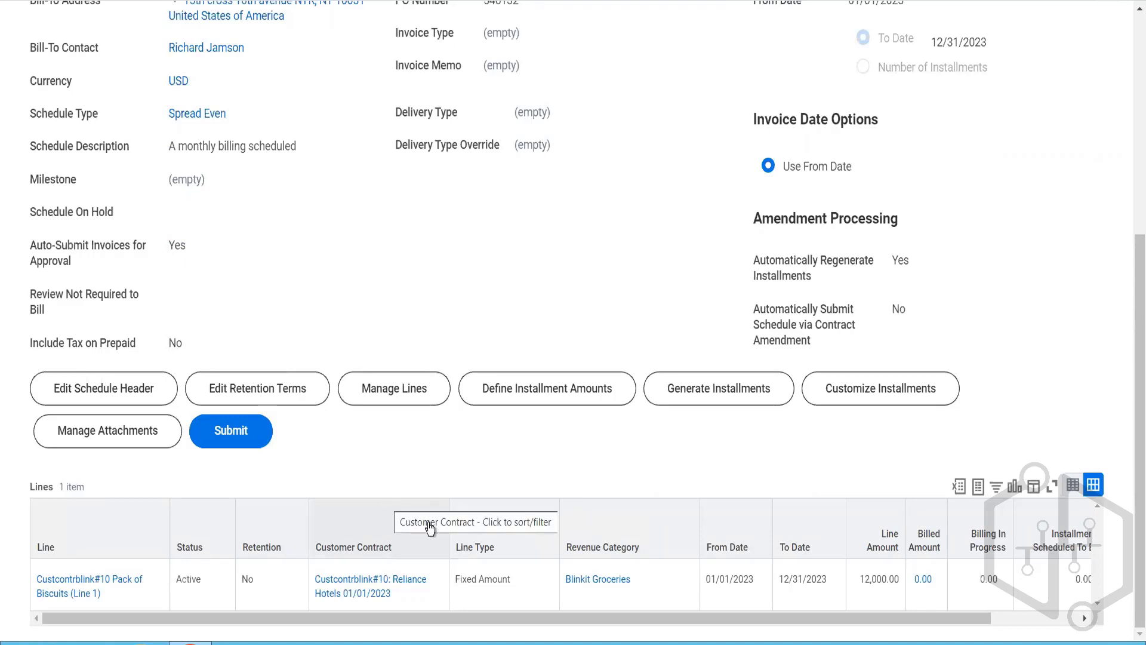
pyautogui.moveTo(412, 599)
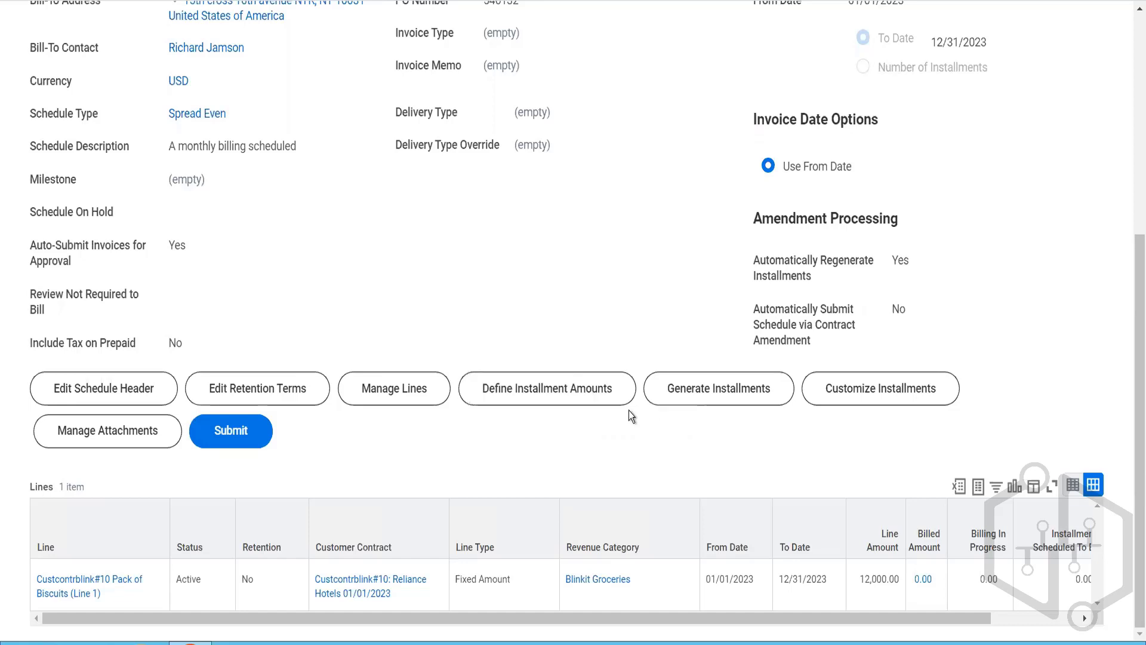
pyautogui.click(711, 391)
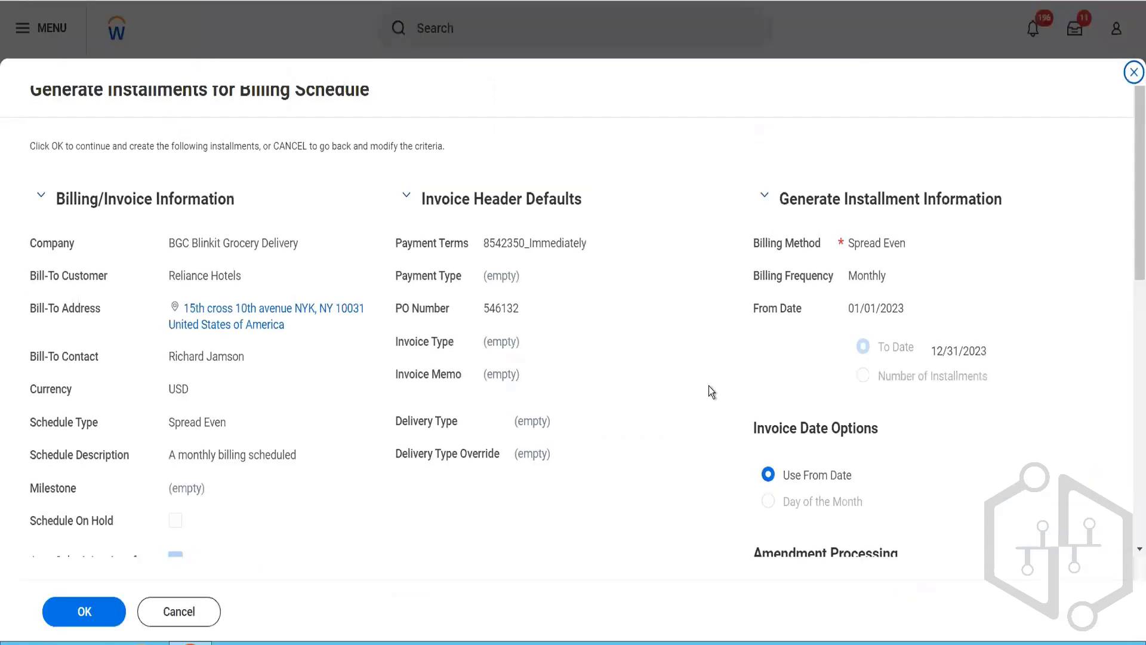
pyautogui.scroll(-10, 640, 466)
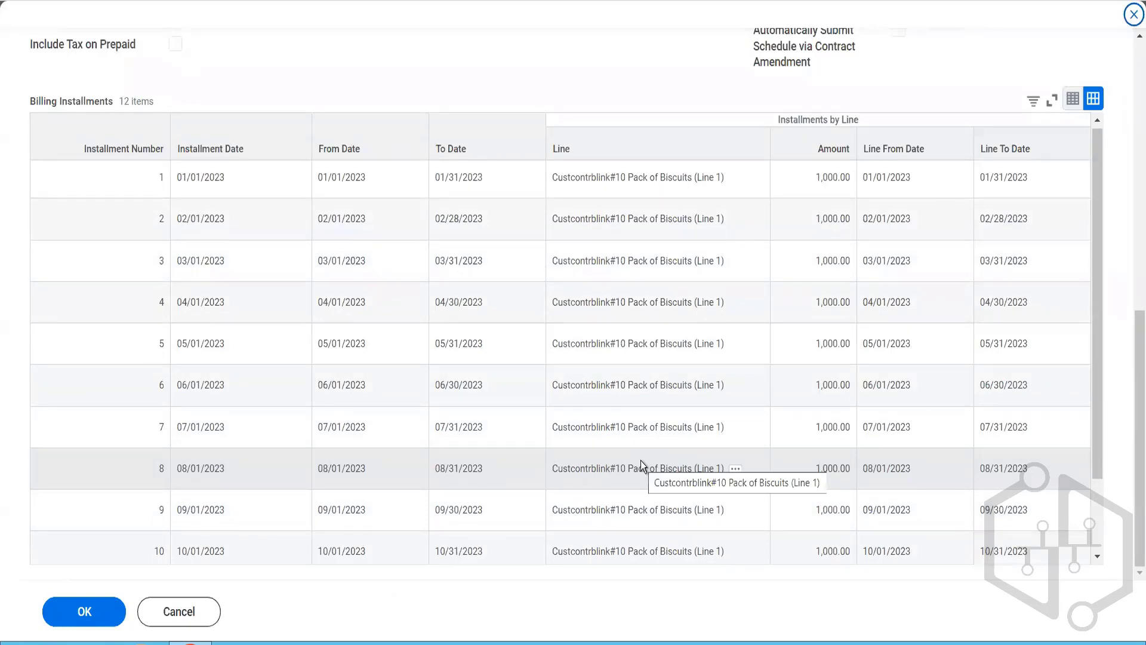
pyautogui.scroll(-2, 641, 465)
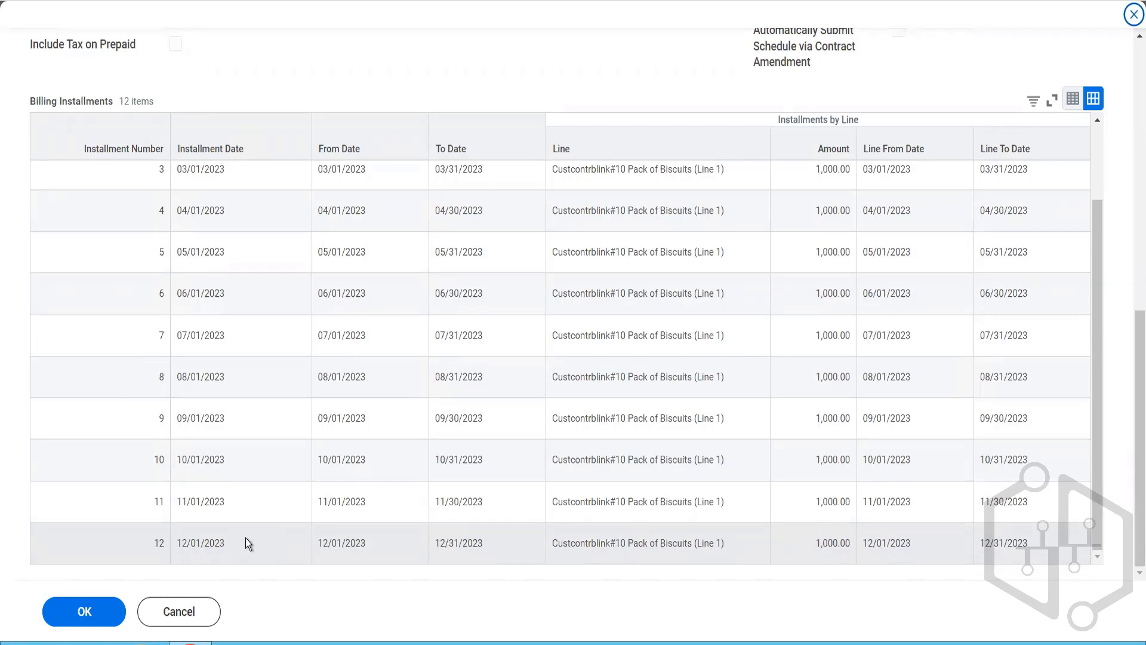
pyautogui.click(63, 621)
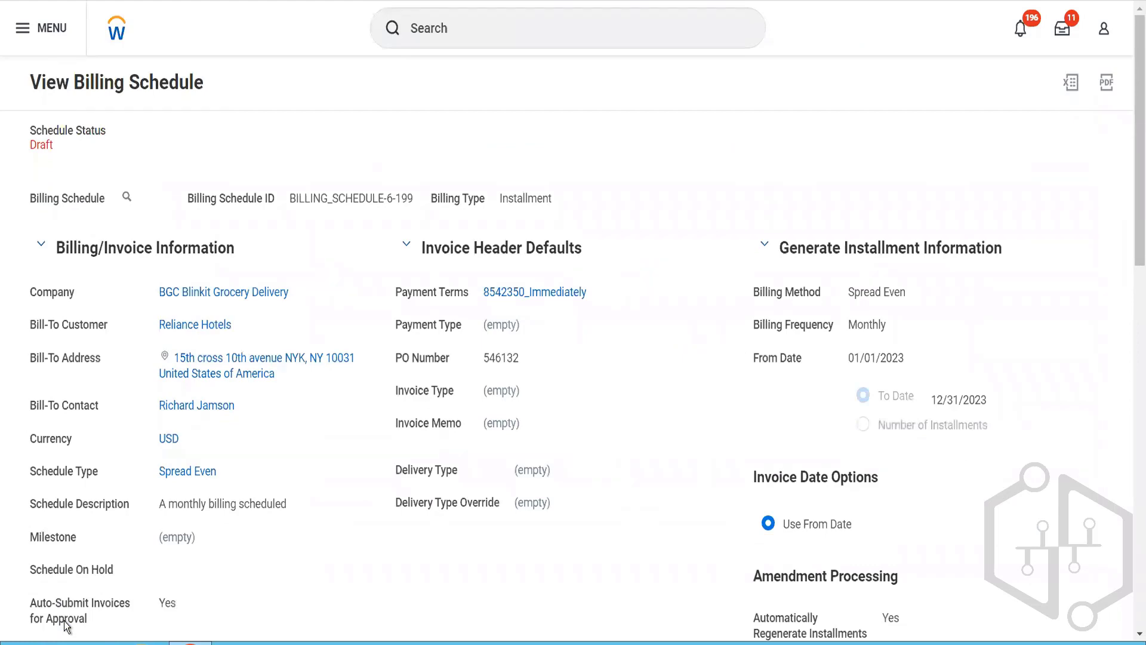
# Step: Review the generated installments by line on the draft billing schedule
pyautogui.scroll(-10, 103, 505)
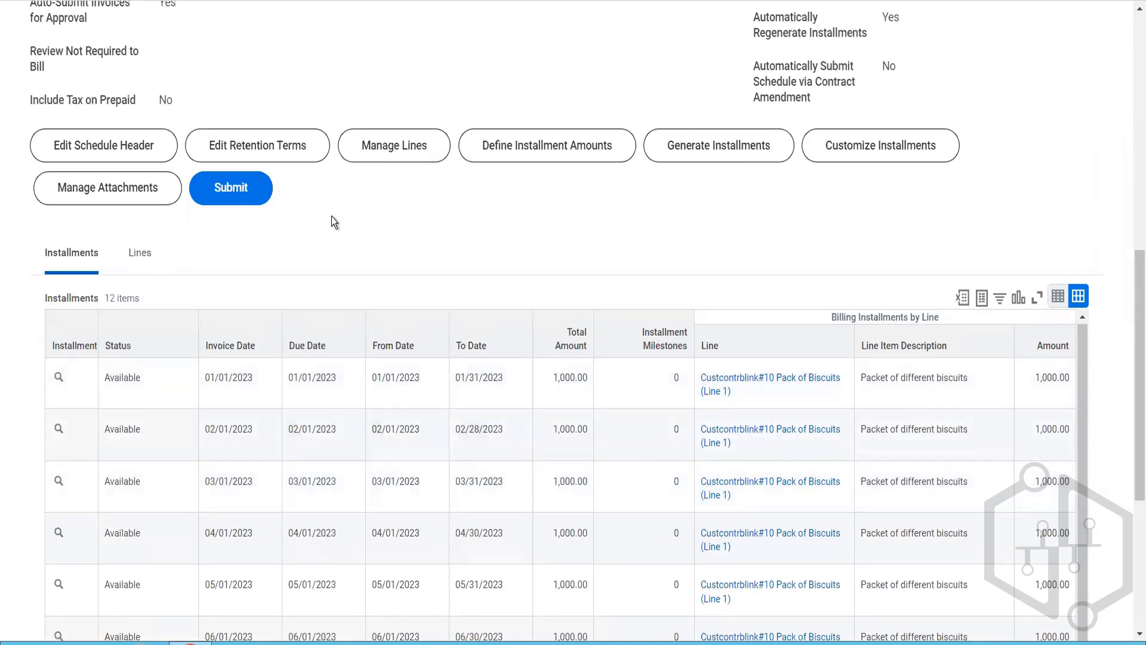
pyautogui.scroll(-3, 343, 225)
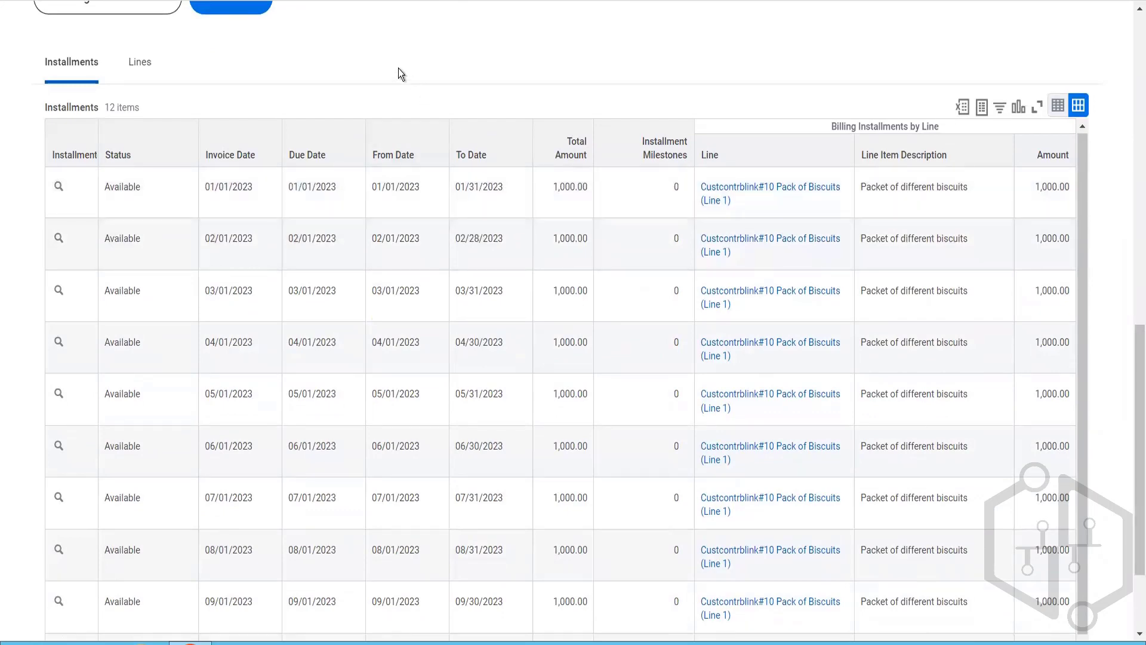
pyautogui.scroll(5, 398, 68)
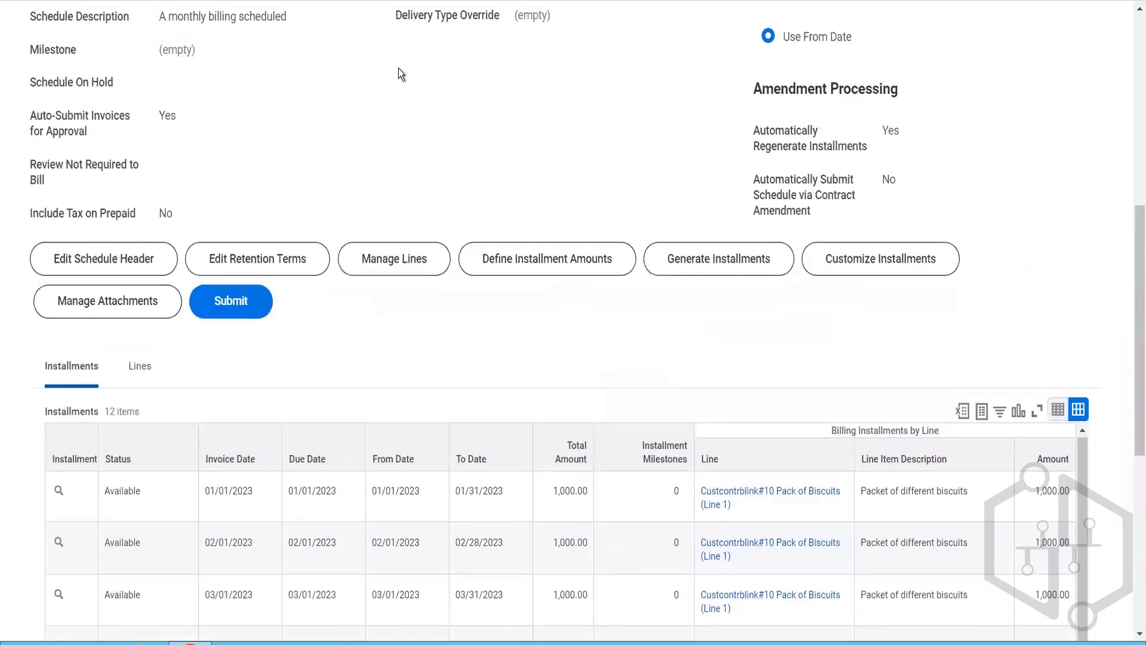
# Step: Submit the Reliance Hotels billing schedule with its generated installments and dismiss the submission notice
pyautogui.click(242, 307)
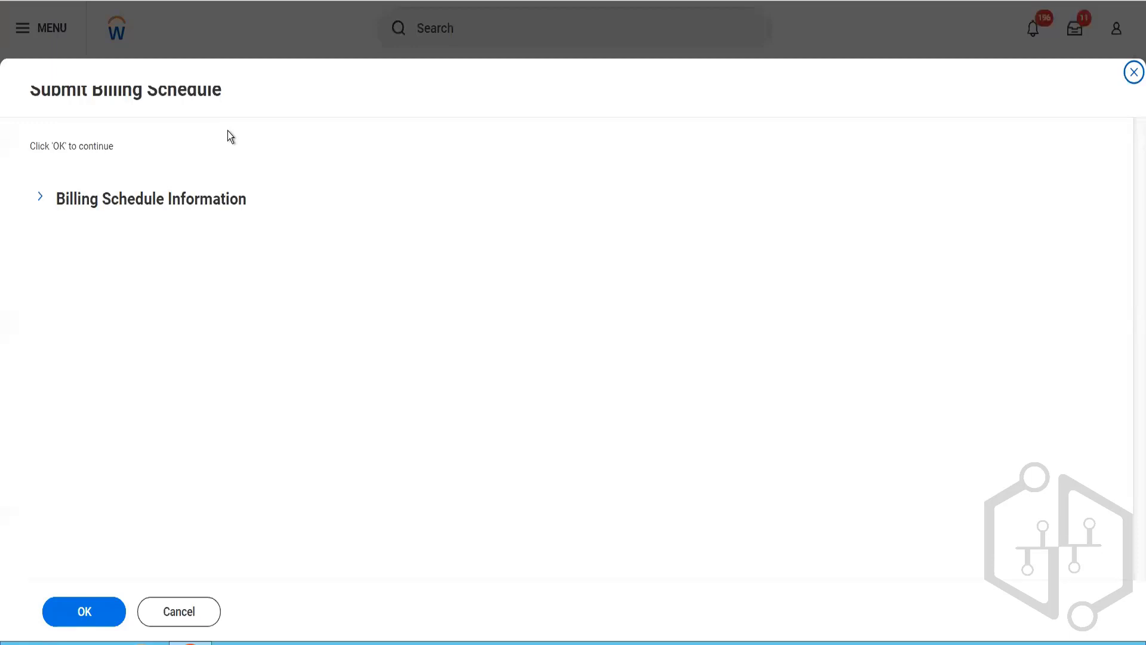
pyautogui.click(87, 607)
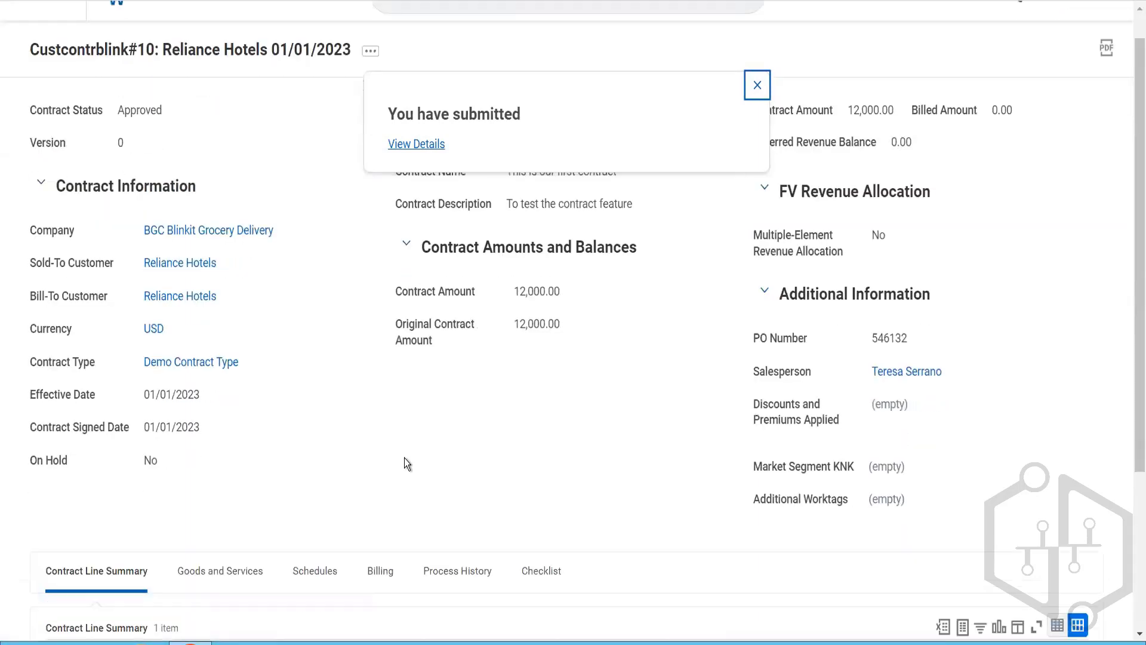
pyautogui.scroll(-4, 405, 462)
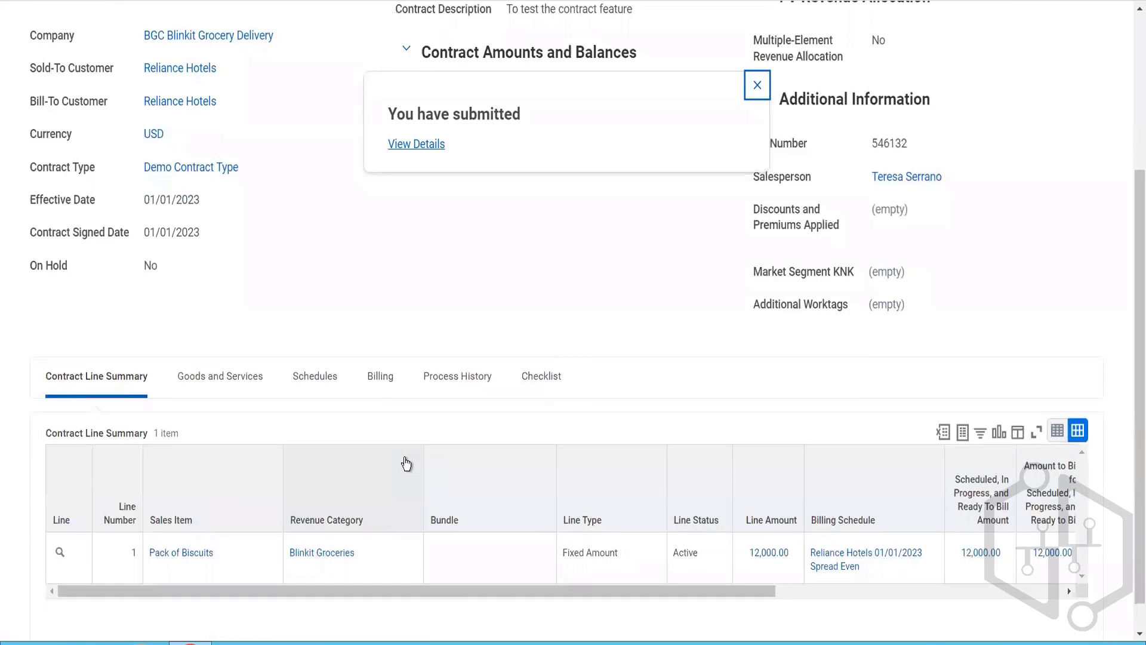
pyautogui.click(763, 92)
# Step: Review the Pack of Biscuits line in the contract line summary, including its billing schedule, amounts and dates
pyautogui.scroll(-1, 714, 264)
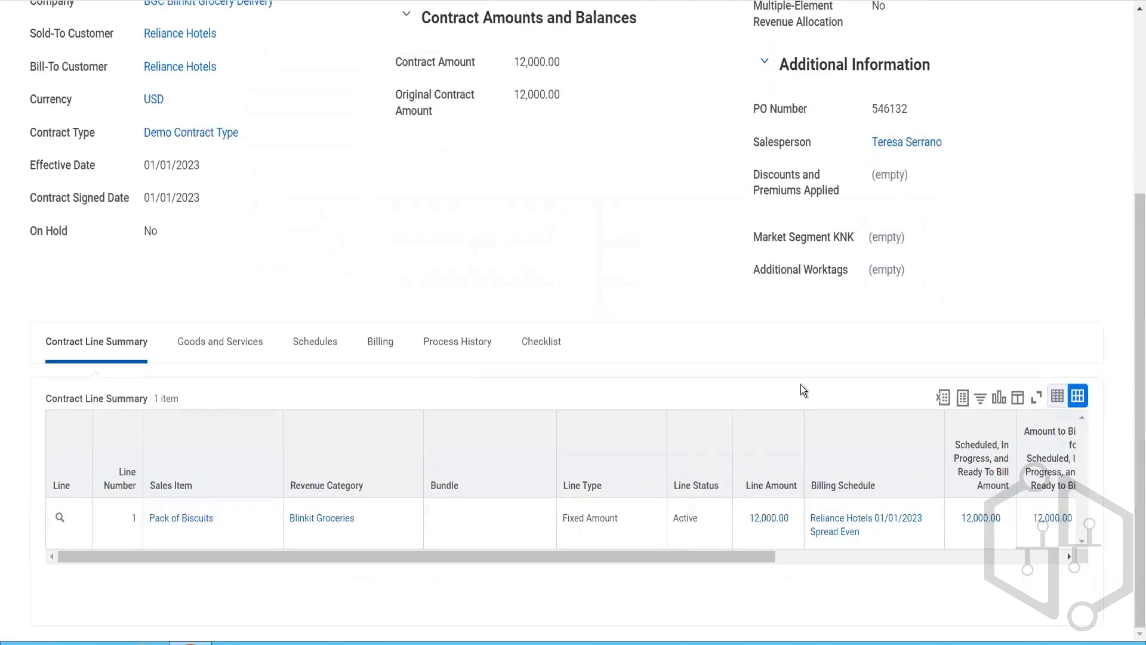
pyautogui.click(913, 561)
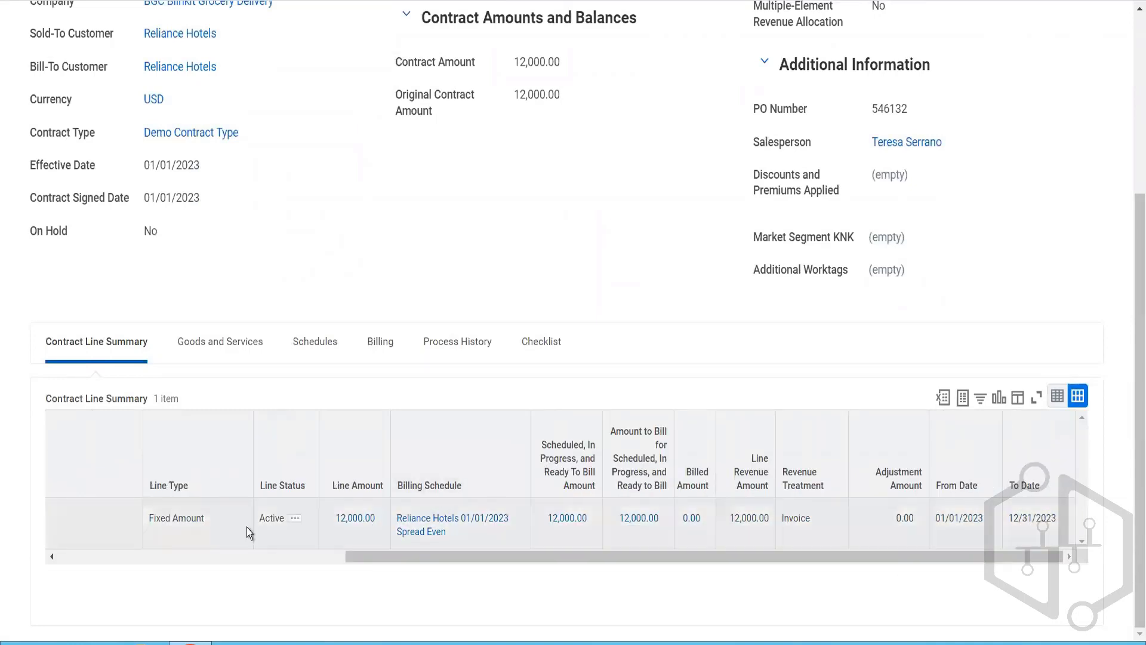
pyautogui.click(169, 561)
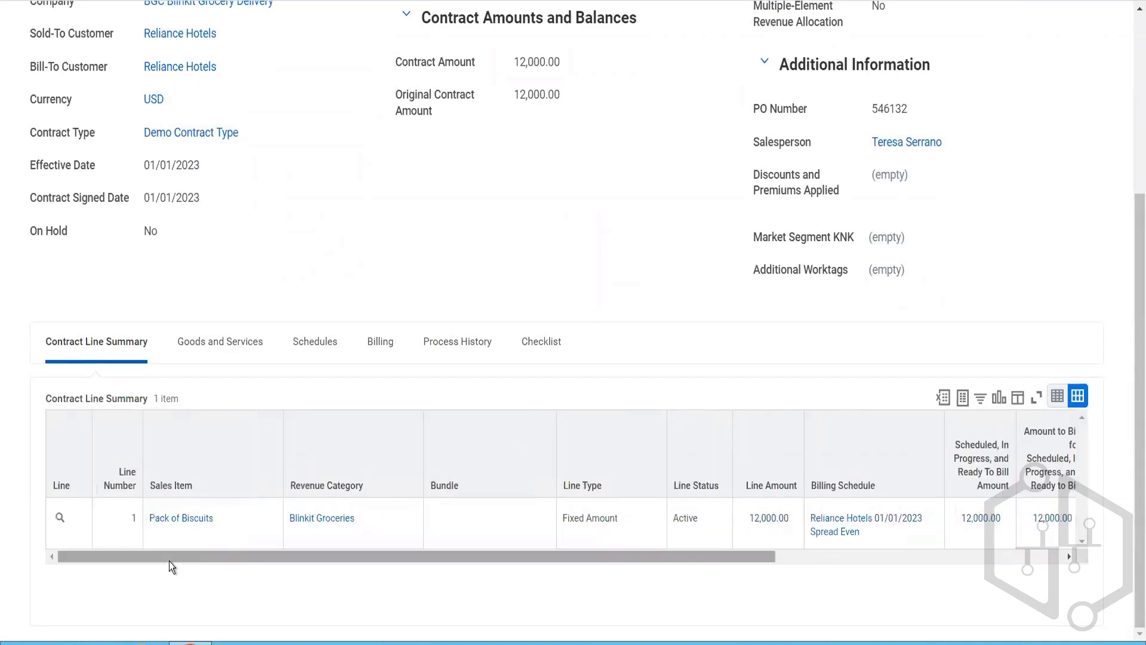
pyautogui.scroll(5, 314, 263)
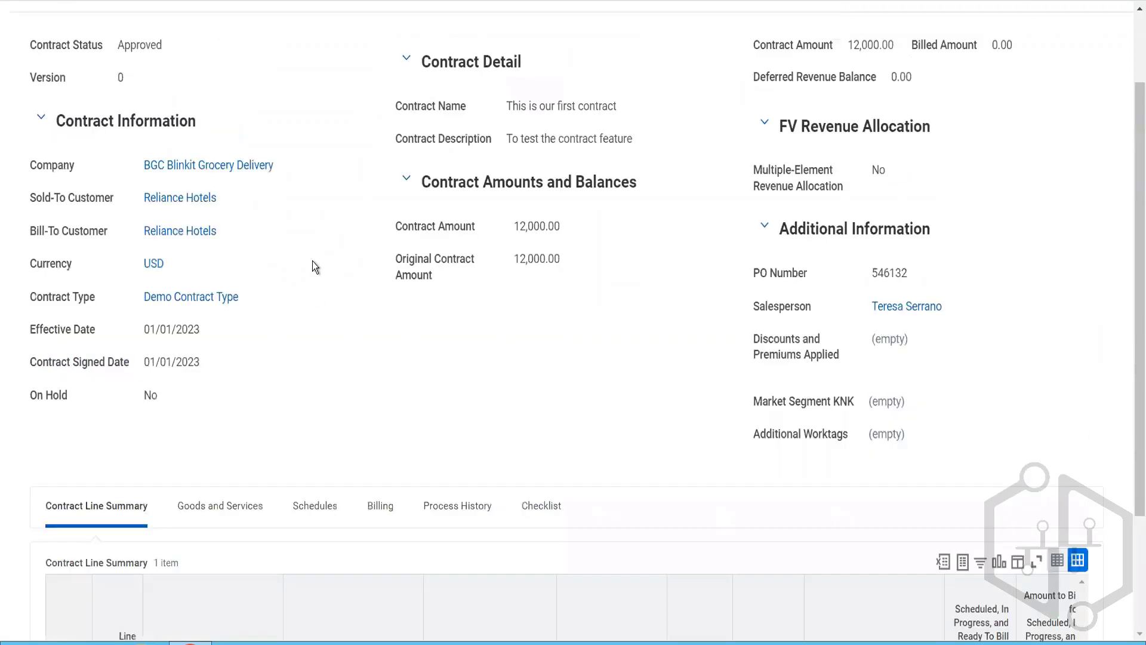
pyautogui.scroll(-5, 314, 263)
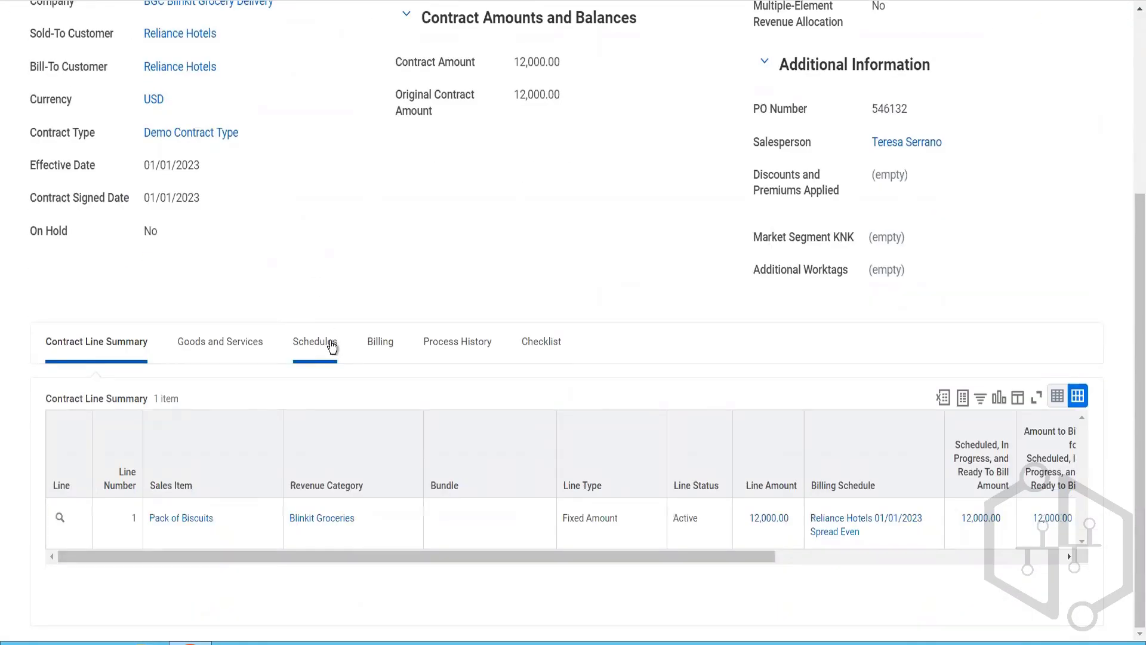
# Step: Open the Spread Even billing schedule from the contract's schedules and bring up its list of installments
pyautogui.click(331, 348)
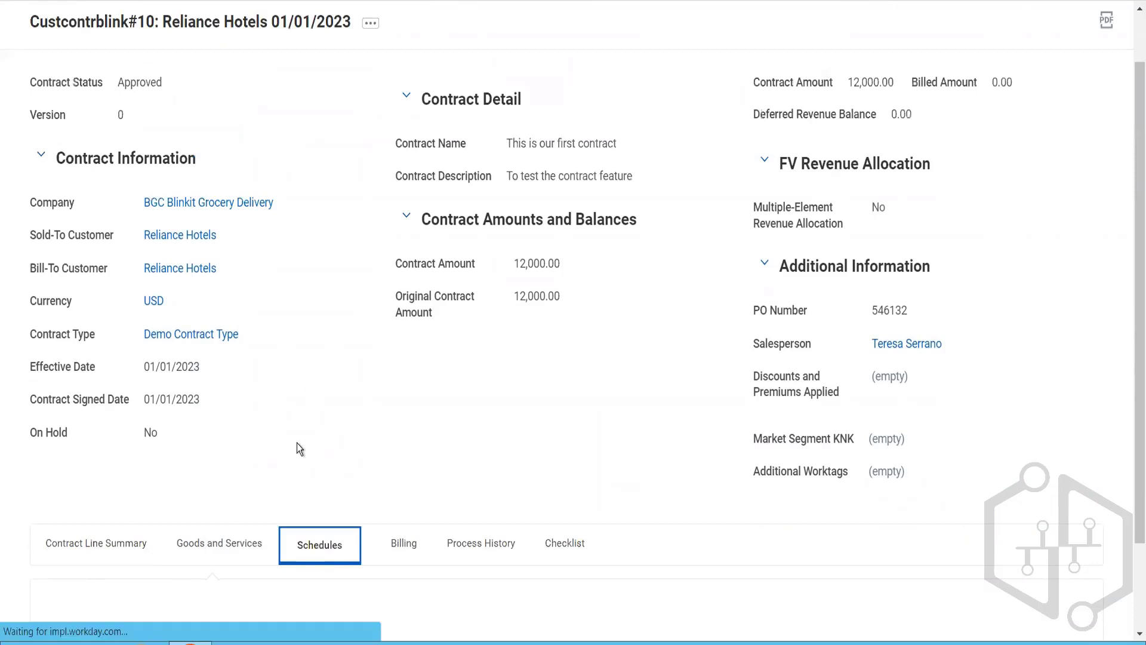
pyautogui.scroll(-2, 297, 444)
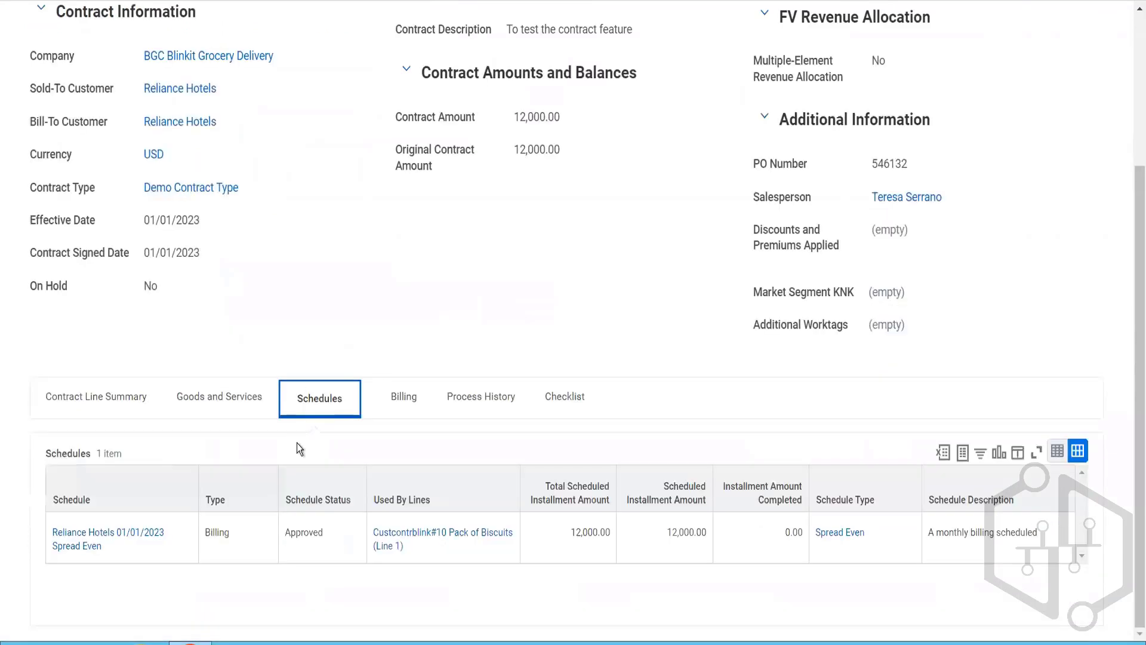
pyautogui.click(95, 540)
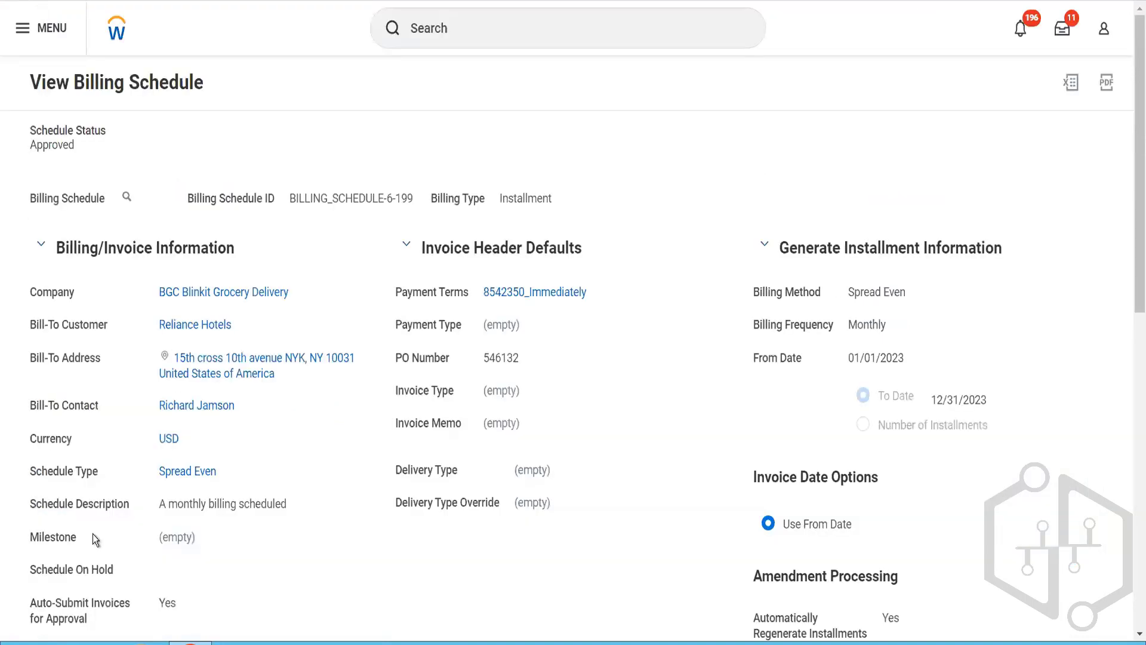
pyautogui.scroll(-10, 92, 534)
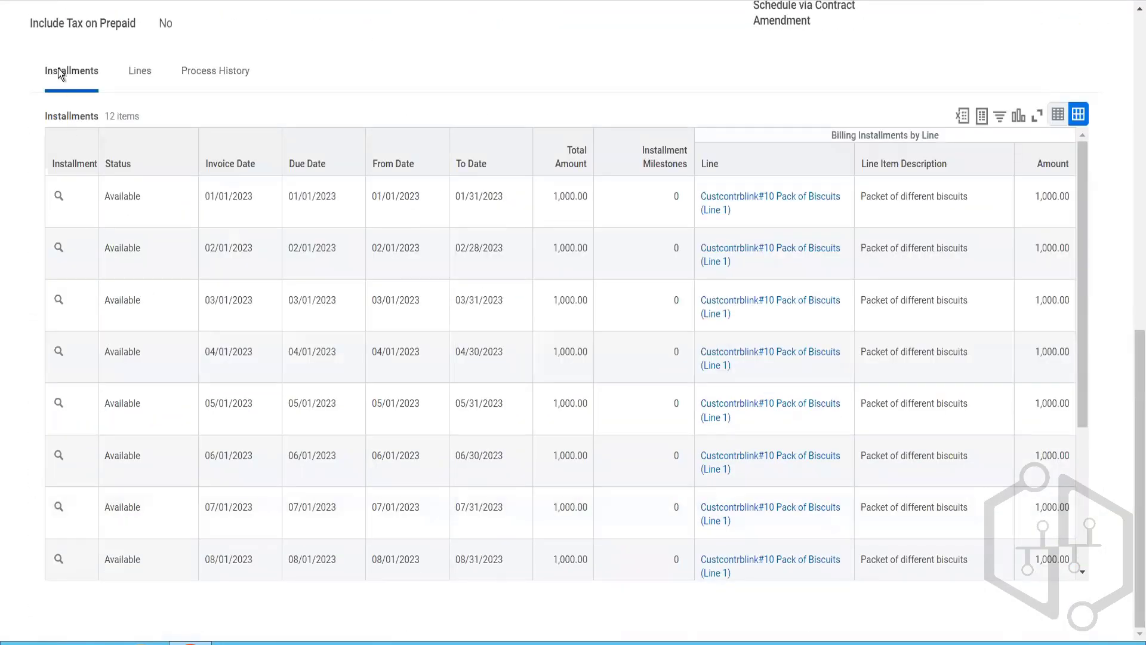
# Step: Create a customer invoice for the first billing installment, keeping the invoice date 01/01/2023
pyautogui.click(80, 202)
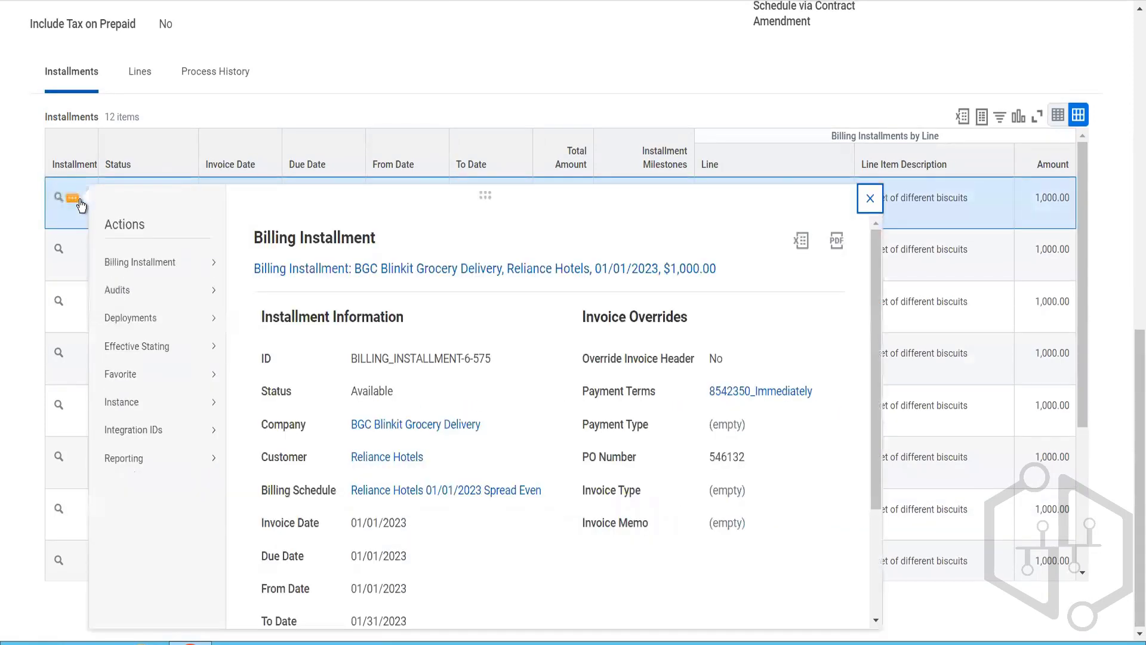
pyautogui.moveTo(211, 268)
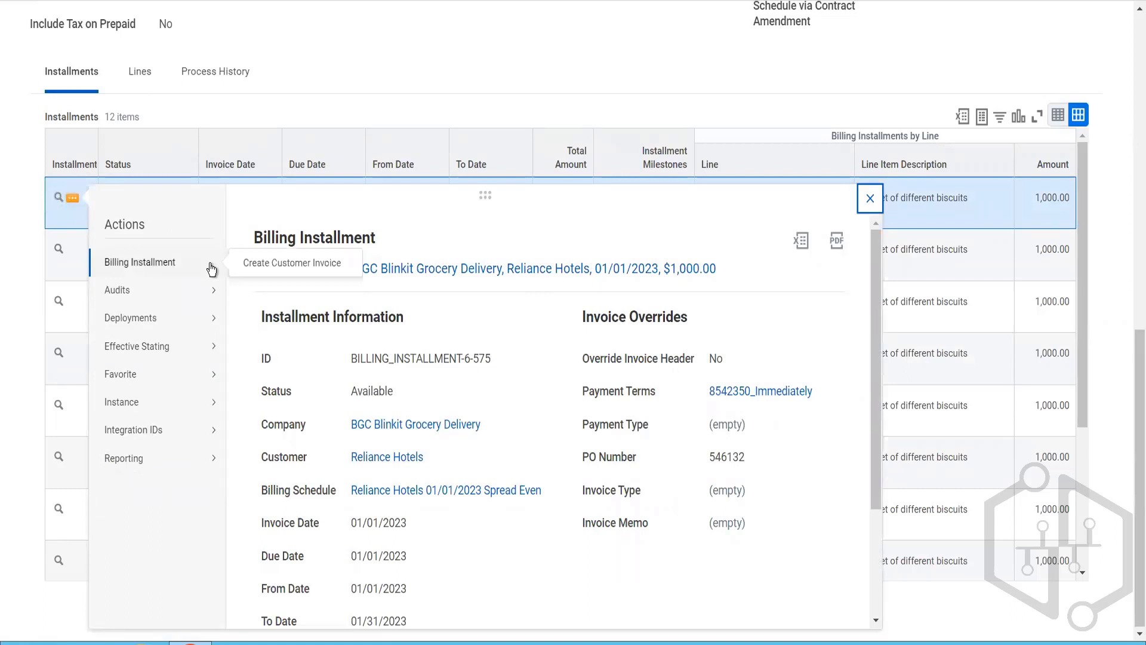
pyautogui.click(278, 263)
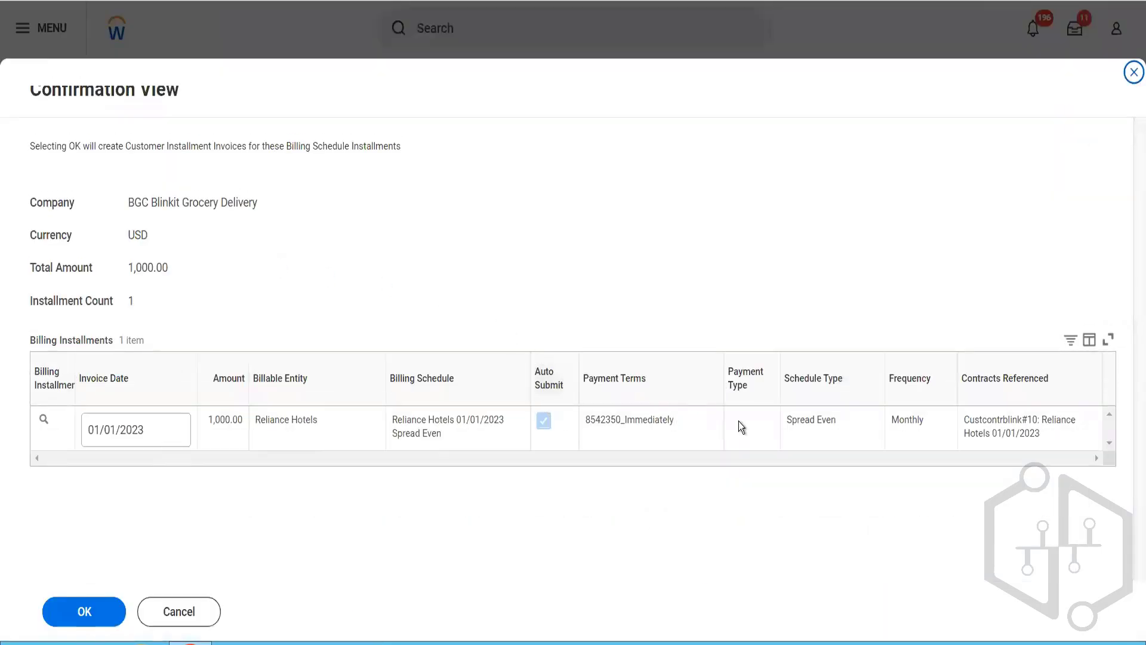
pyautogui.click(117, 611)
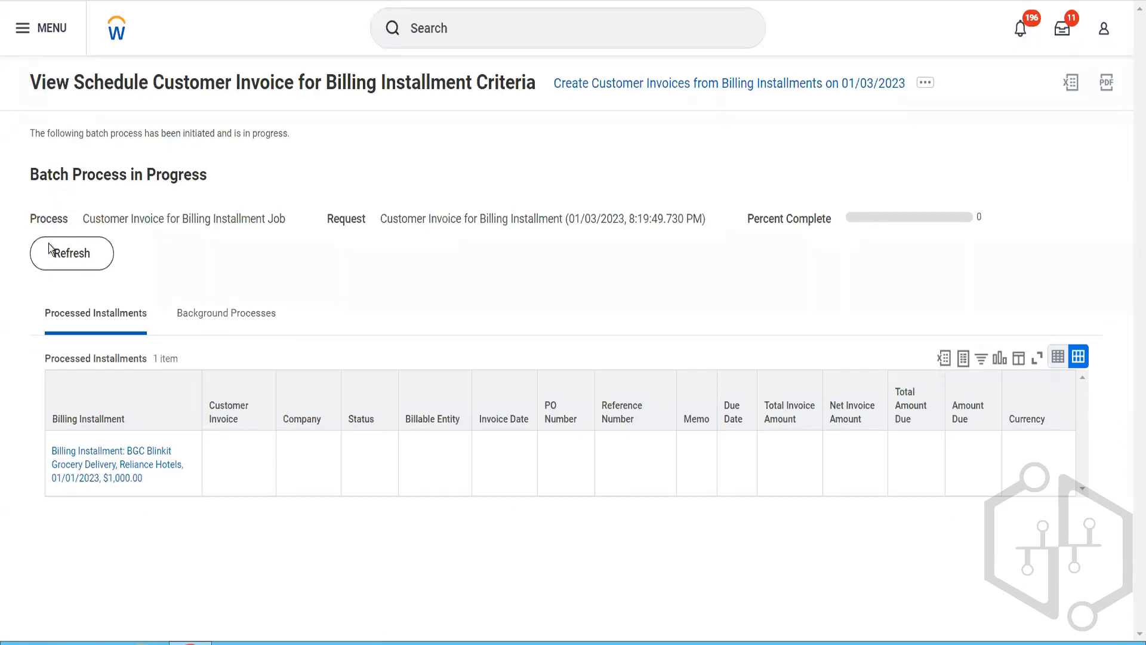
# Step: Refresh the customer invoice batch process until the installment's invoice has been processed
pyautogui.click(88, 266)
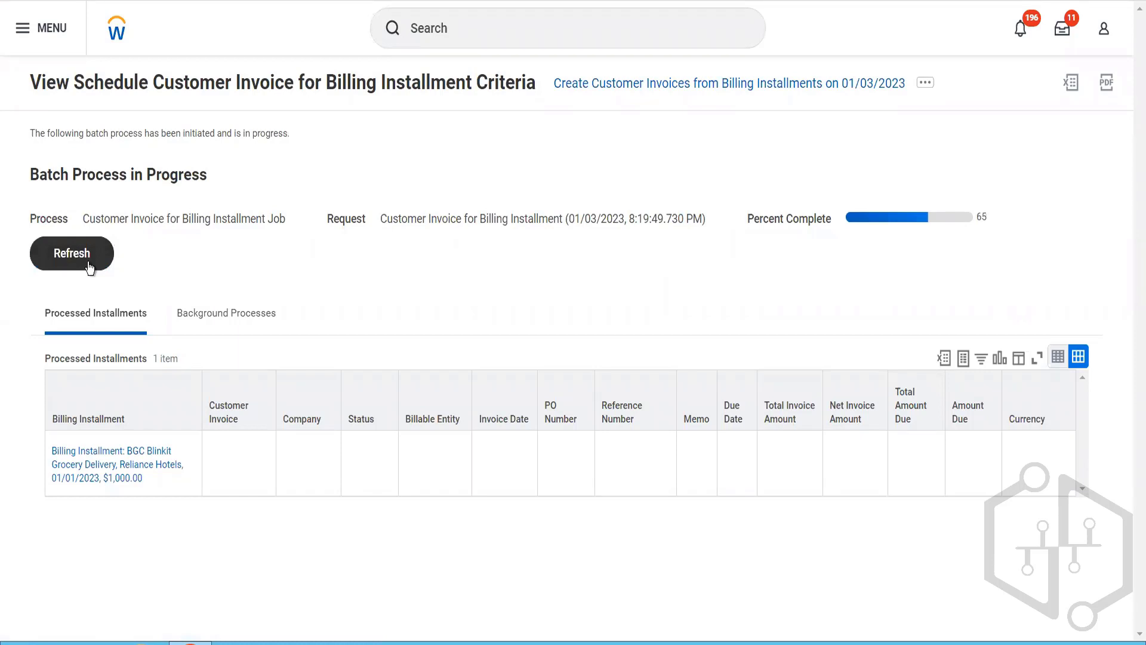
pyautogui.click(90, 266)
pyautogui.click(89, 266)
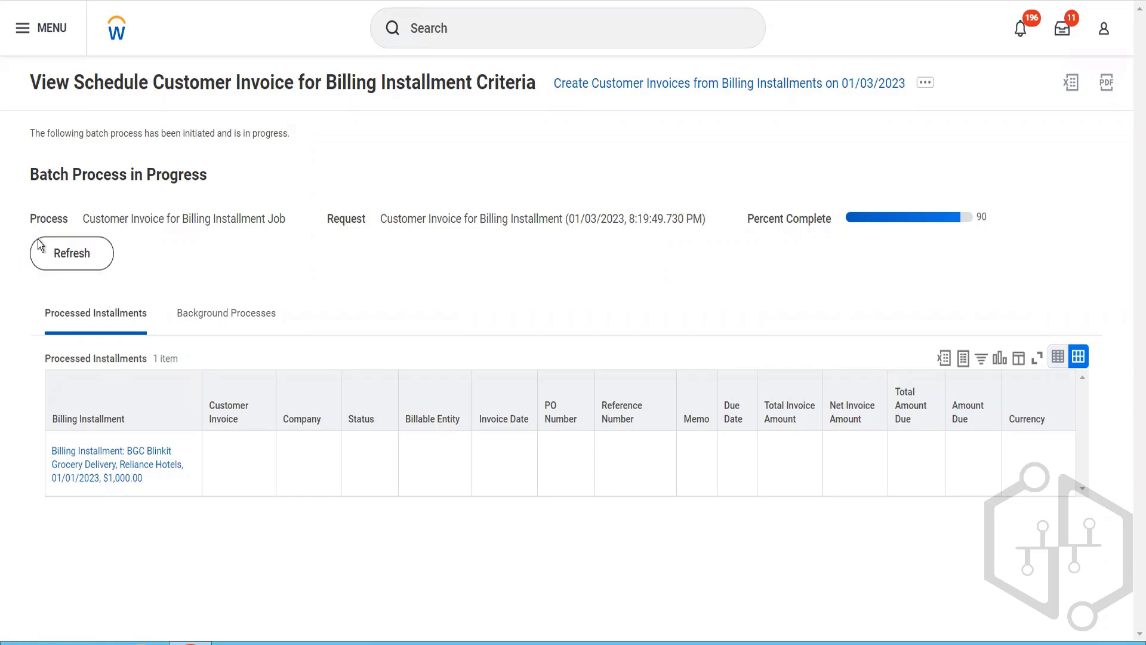
pyautogui.click(60, 256)
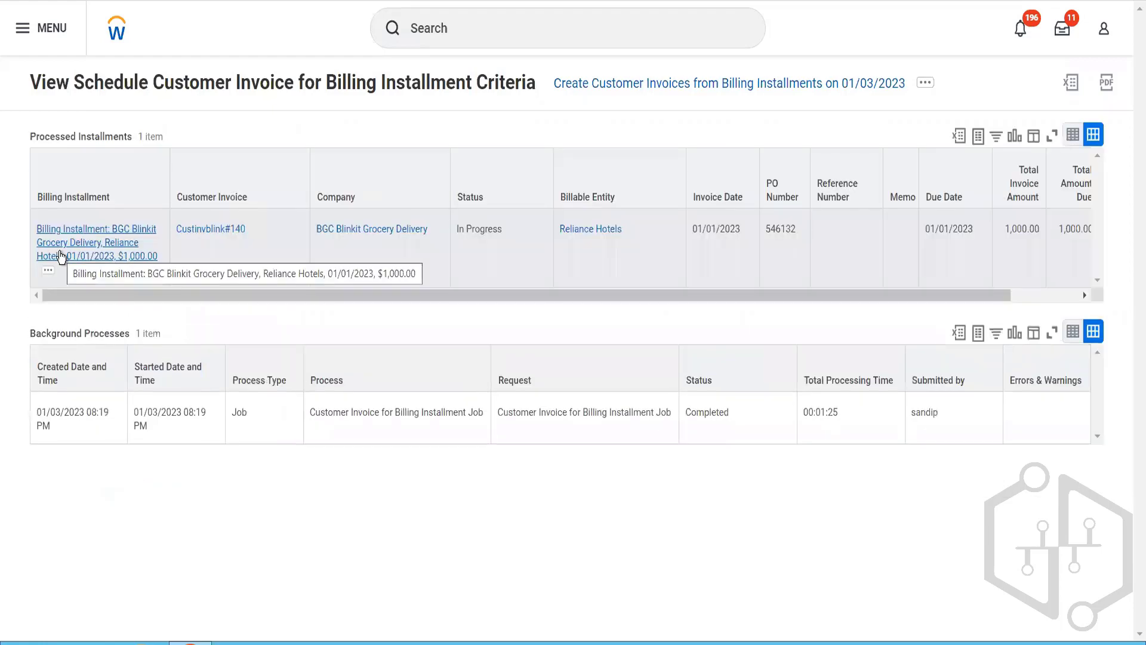
# Step: Open the customer invoice created for the installment and review its header details and invoice line columns
pyautogui.click(206, 229)
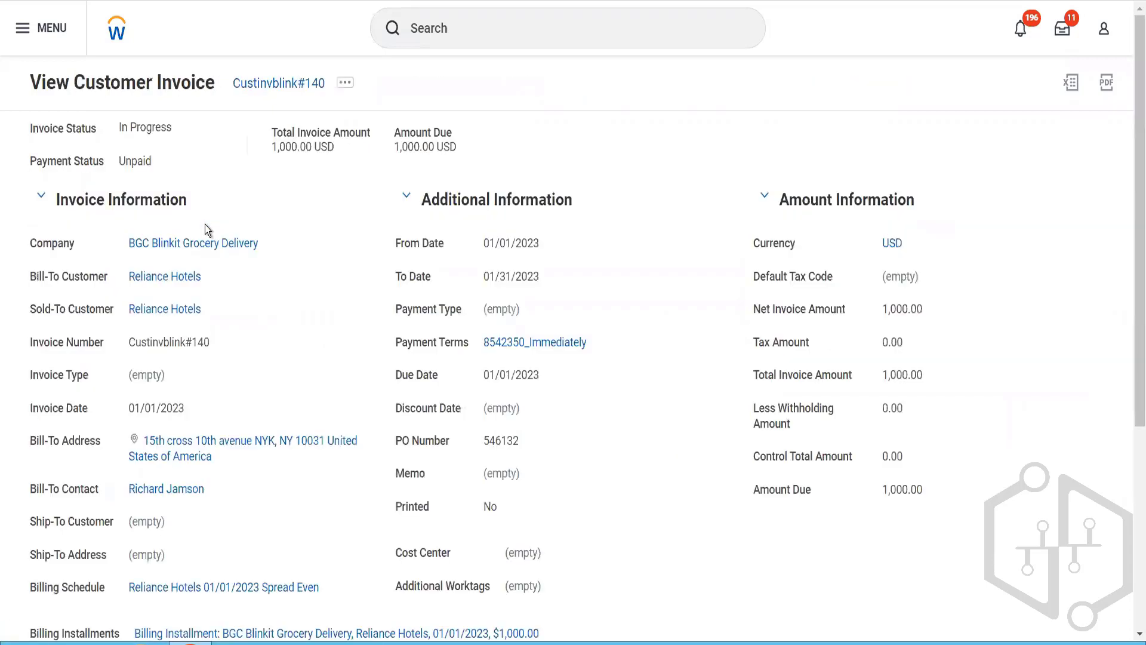
pyautogui.scroll(-2, 205, 226)
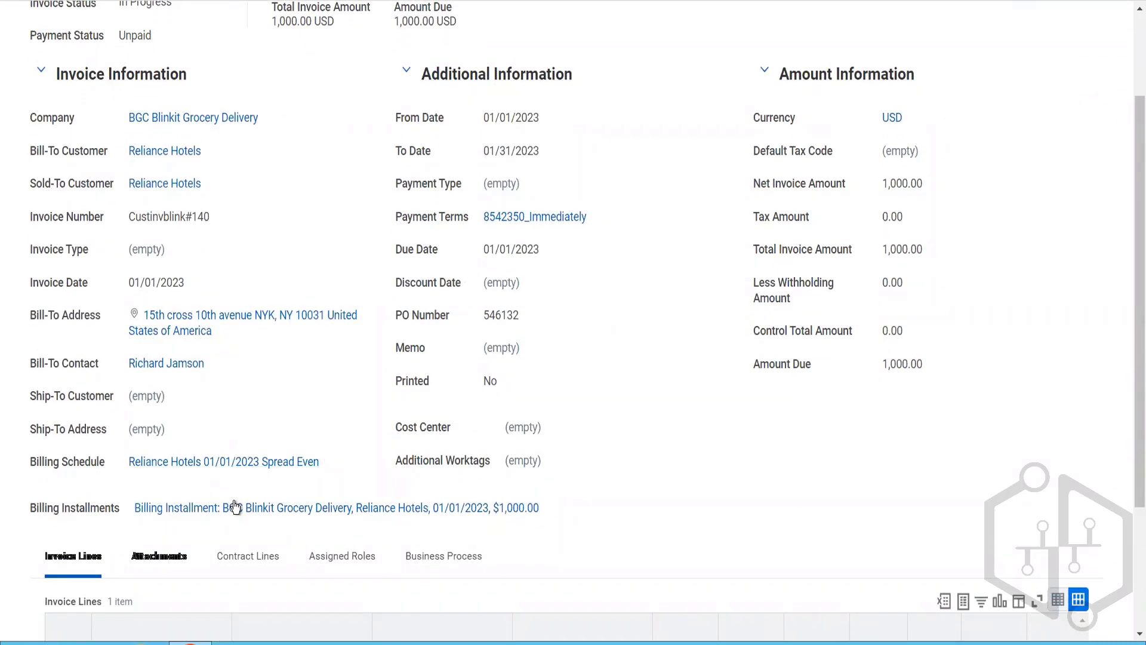
pyautogui.scroll(-3, 235, 508)
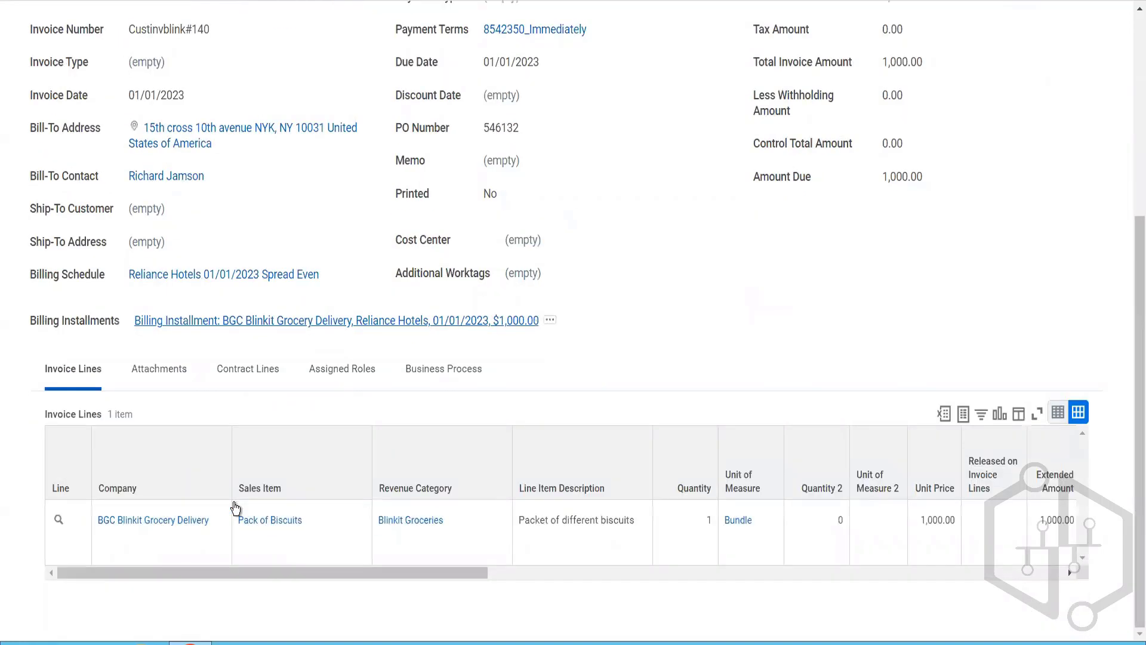
pyautogui.click(671, 571)
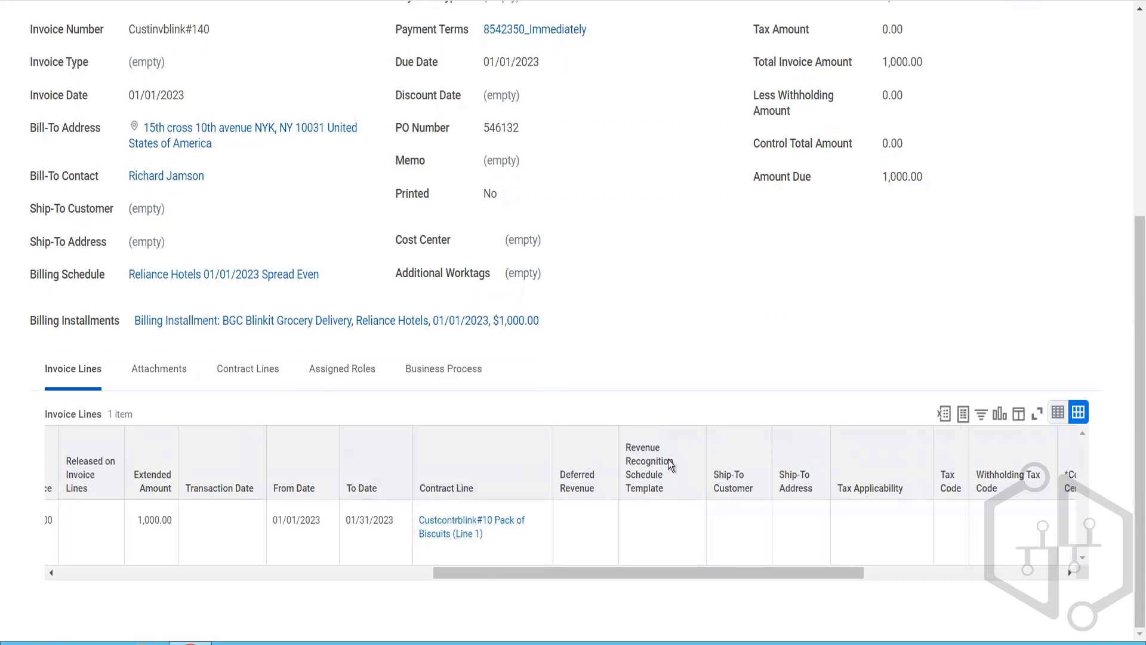
pyautogui.moveTo(733, 571); pyautogui.dragTo(954, 568)
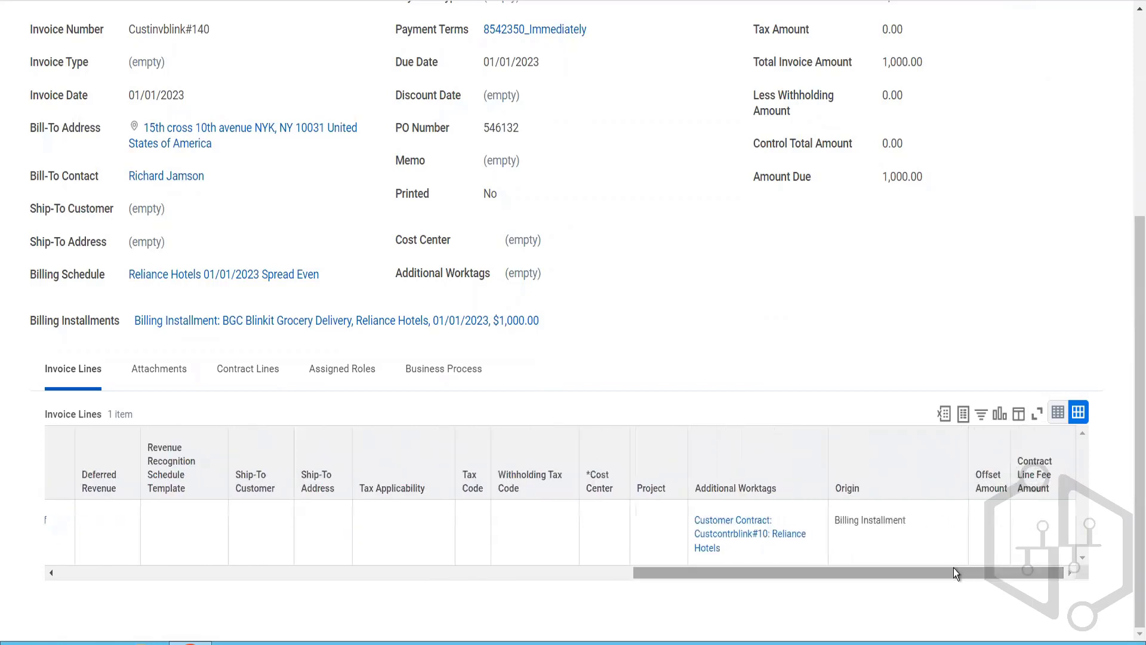
# Step: Open the customer contract from the invoice line's additional worktags and check its billing terms and schedules
pyautogui.click(746, 531)
pyautogui.click(746, 531)
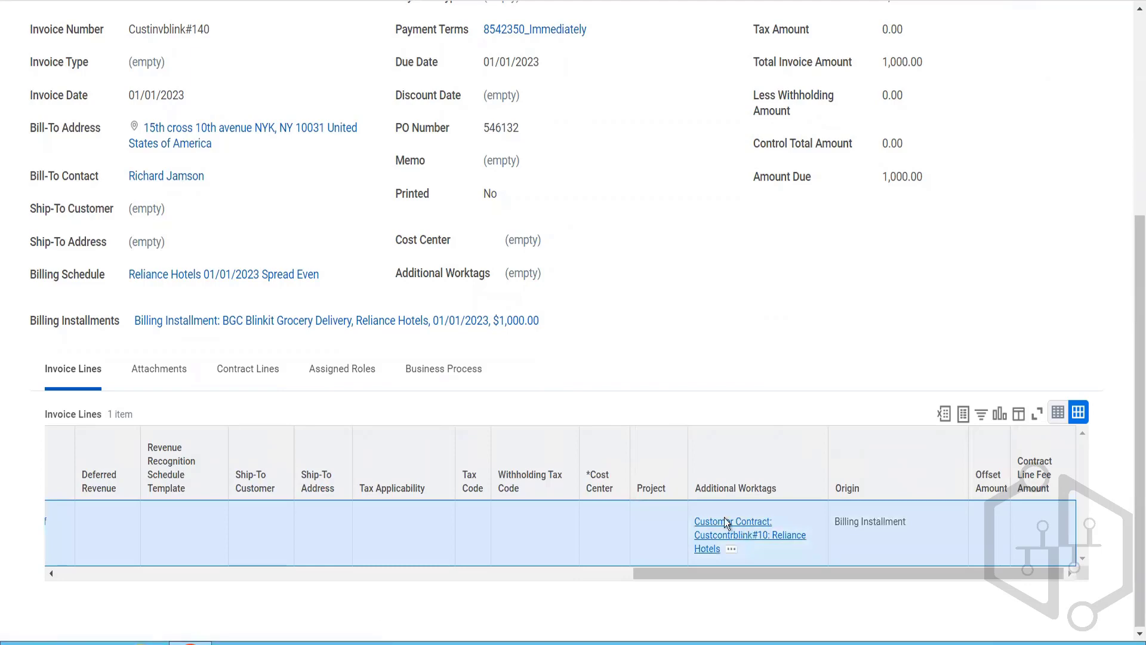
pyautogui.scroll(-3, 497, 422)
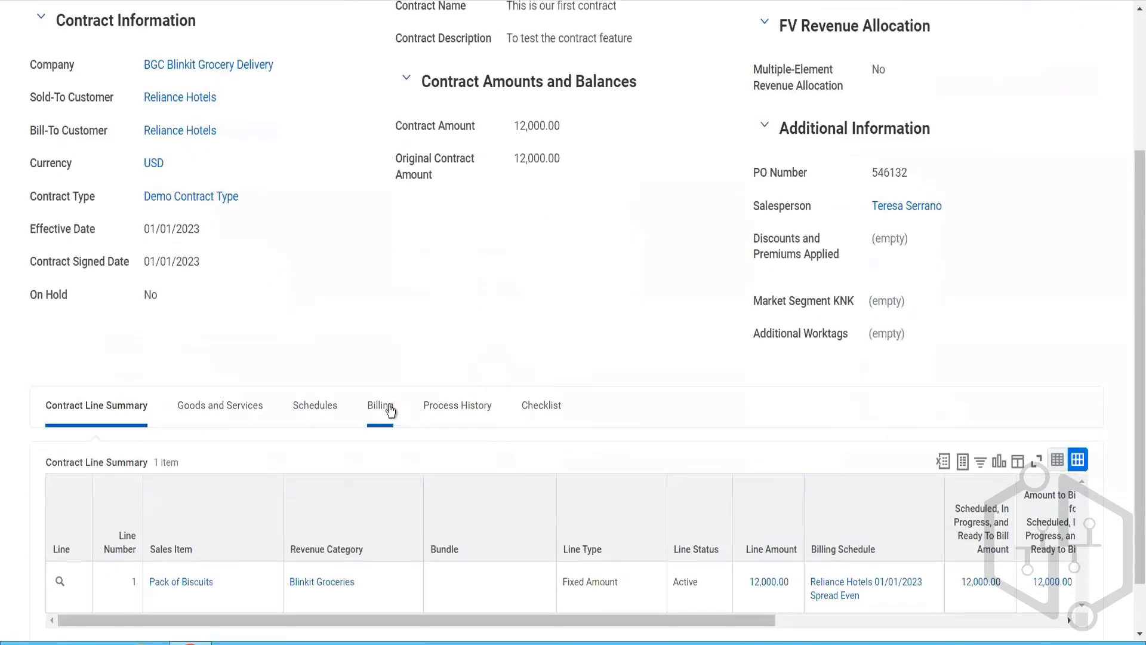
pyautogui.click(388, 407)
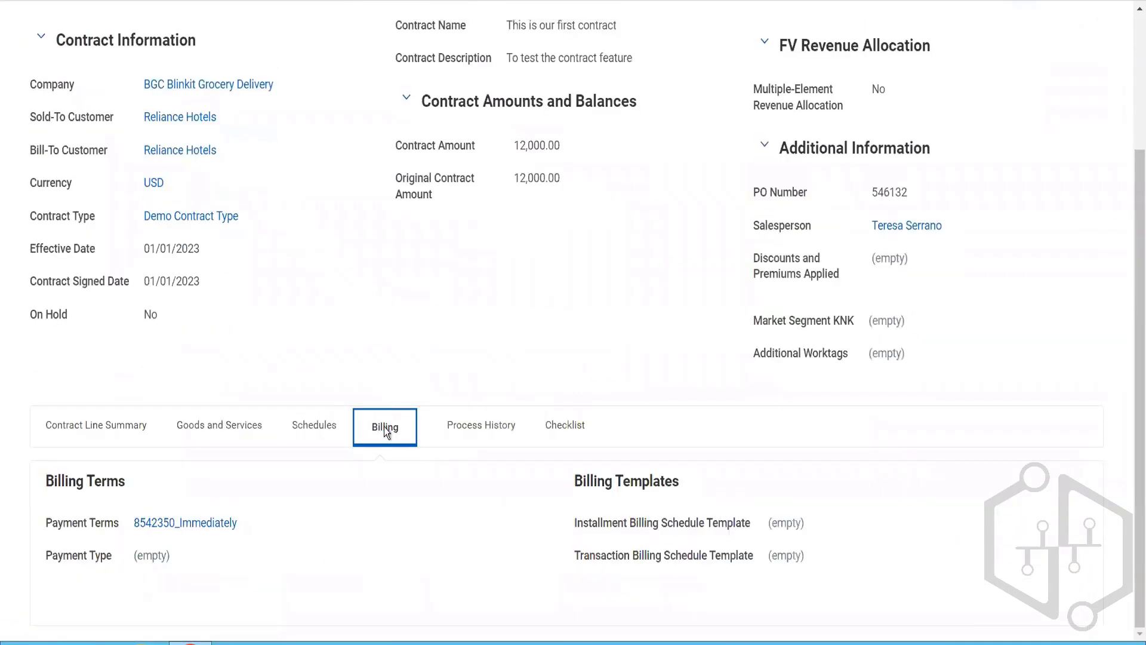
pyautogui.click(321, 427)
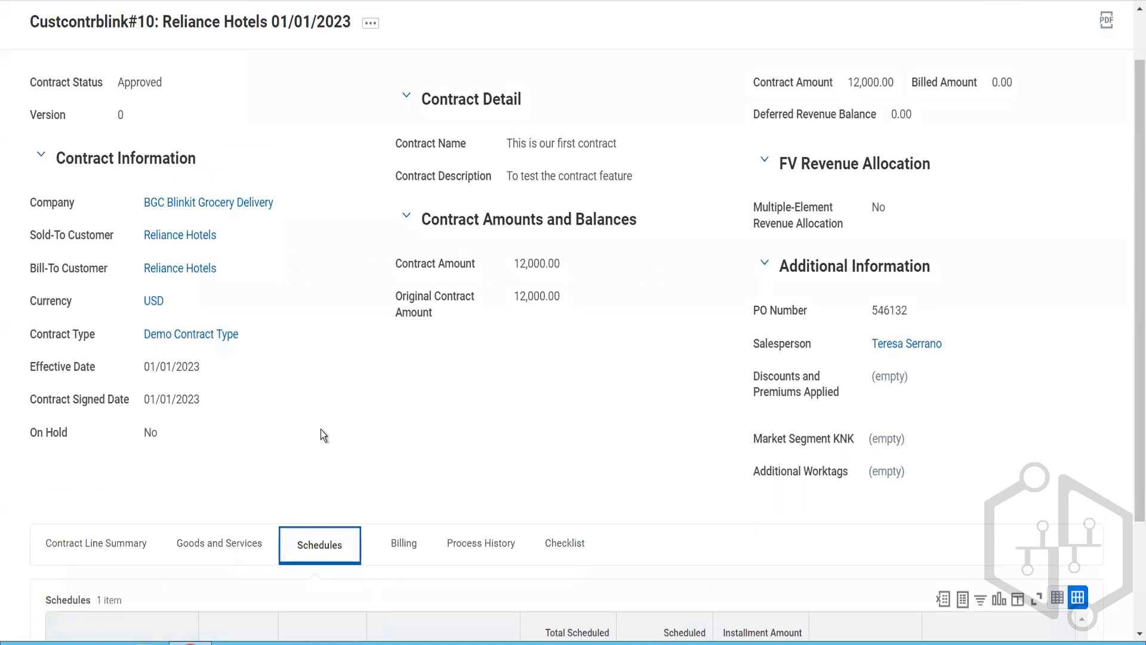
pyautogui.scroll(-1, 456, 388)
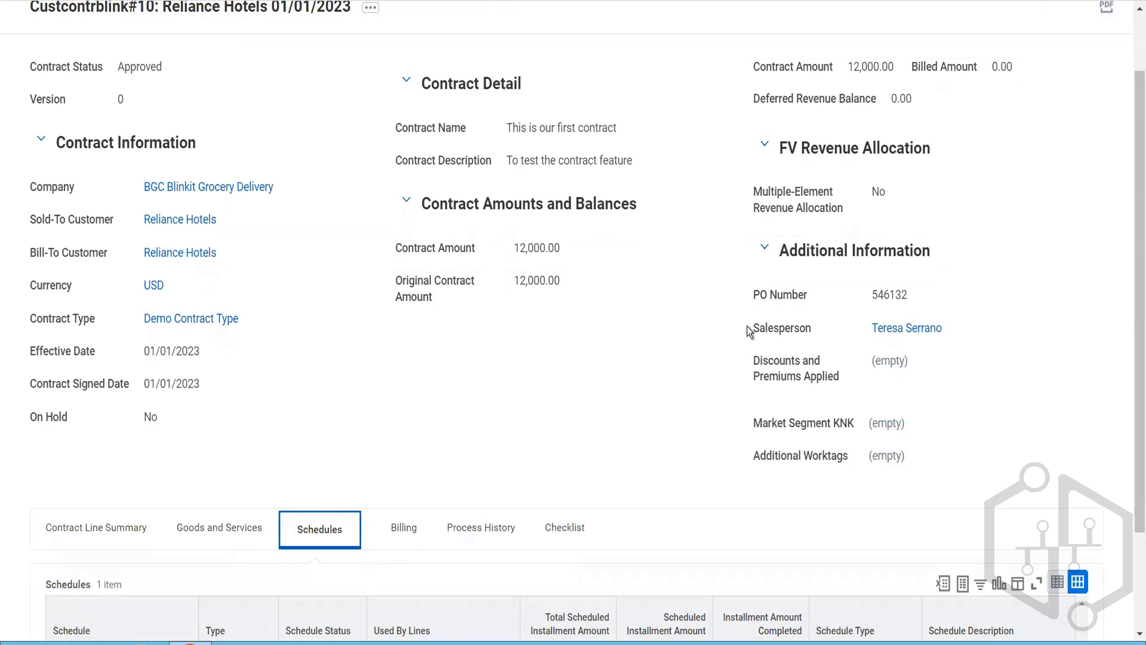
pyautogui.scroll(-2, 747, 330)
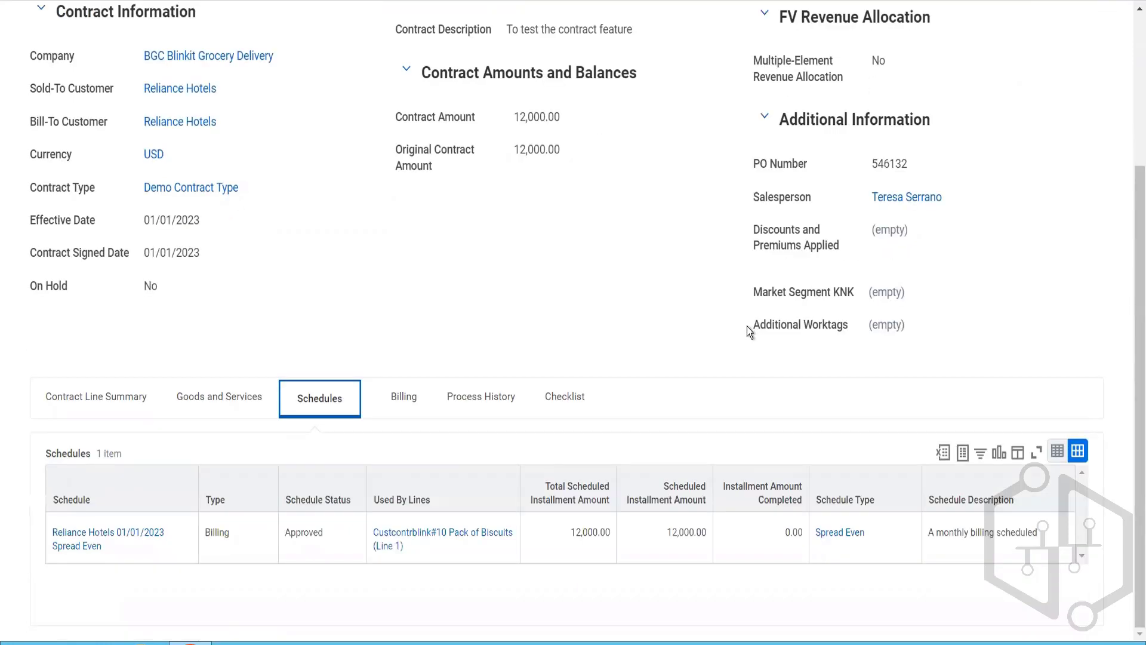